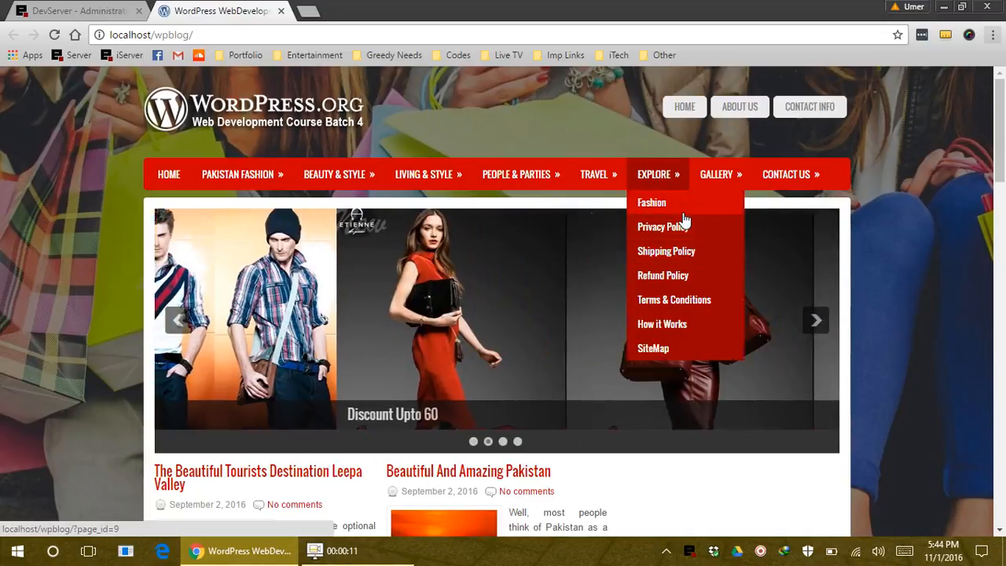
# Open the Become Member page from the site's Contact Us menu
pyautogui.moveTo(711, 173)
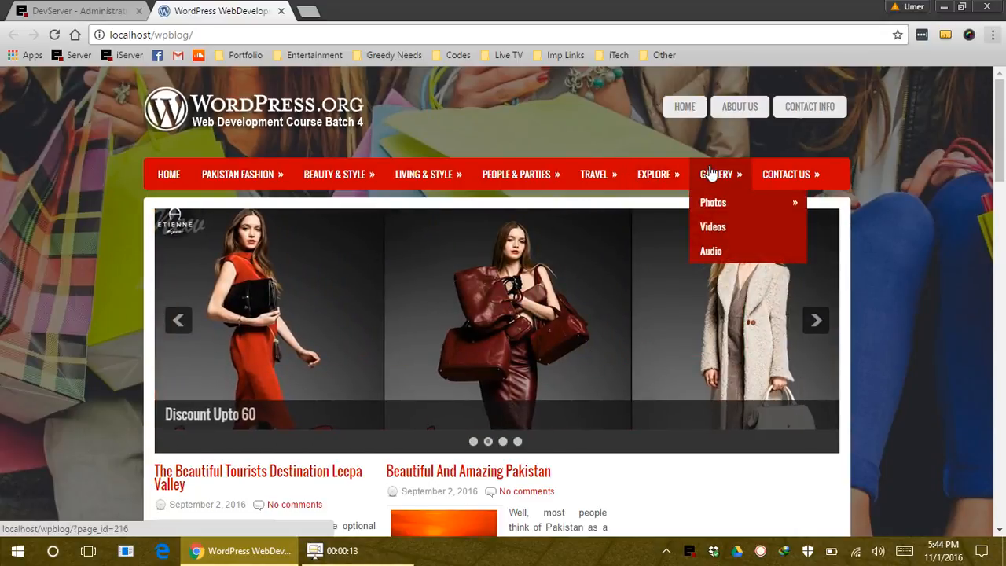
pyautogui.moveTo(775, 178)
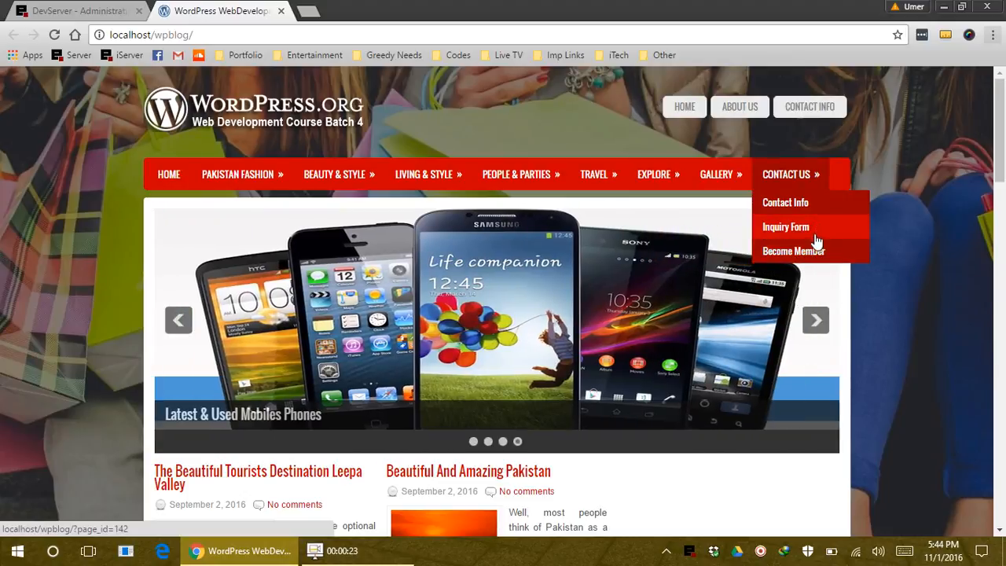
pyautogui.click(802, 251)
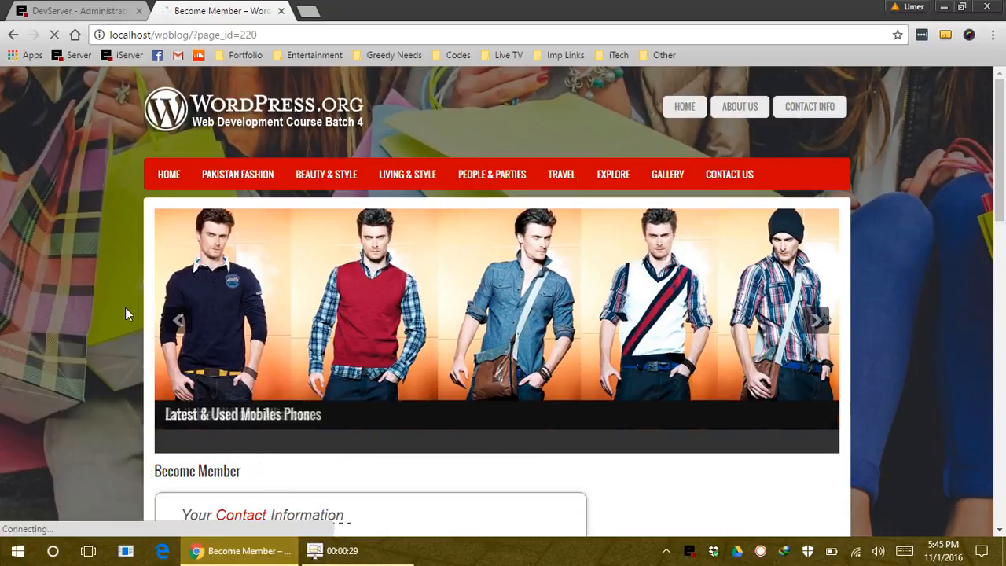
pyautogui.scroll(-1, 231, 286)
pyautogui.scroll(-4, 477, 307)
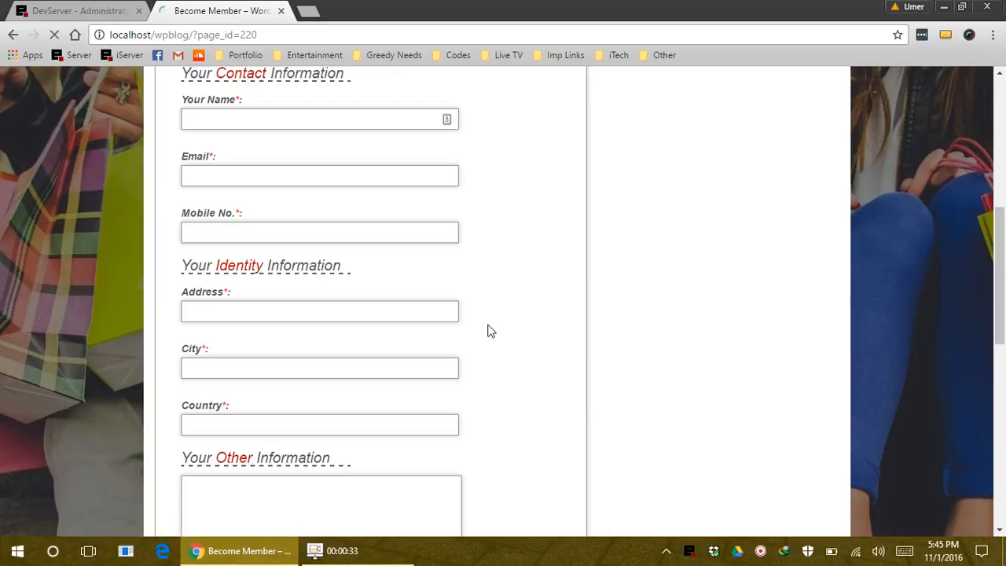
pyautogui.scroll(-1, 482, 318)
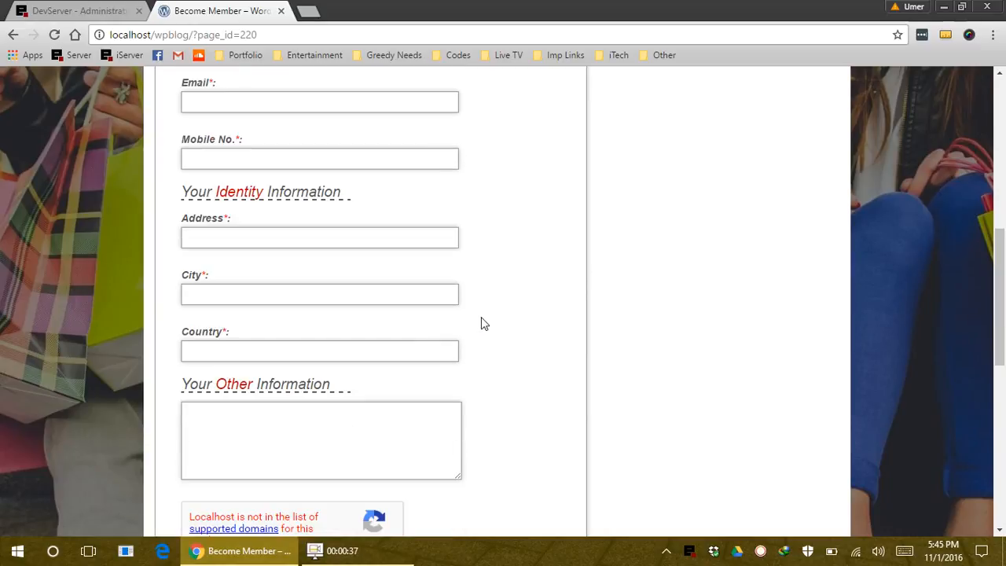
pyautogui.scroll(-2, 484, 324)
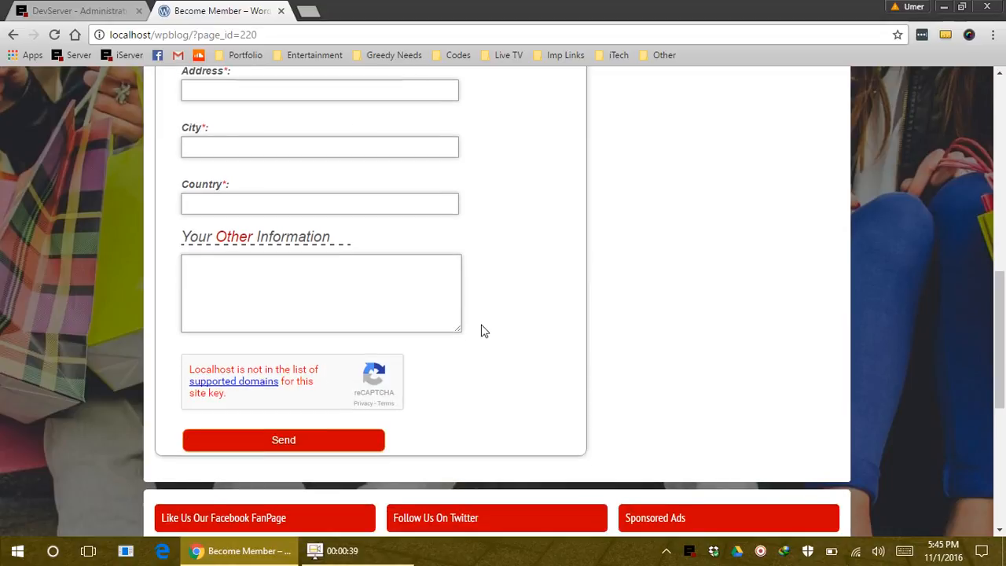
pyautogui.scroll(8, 482, 329)
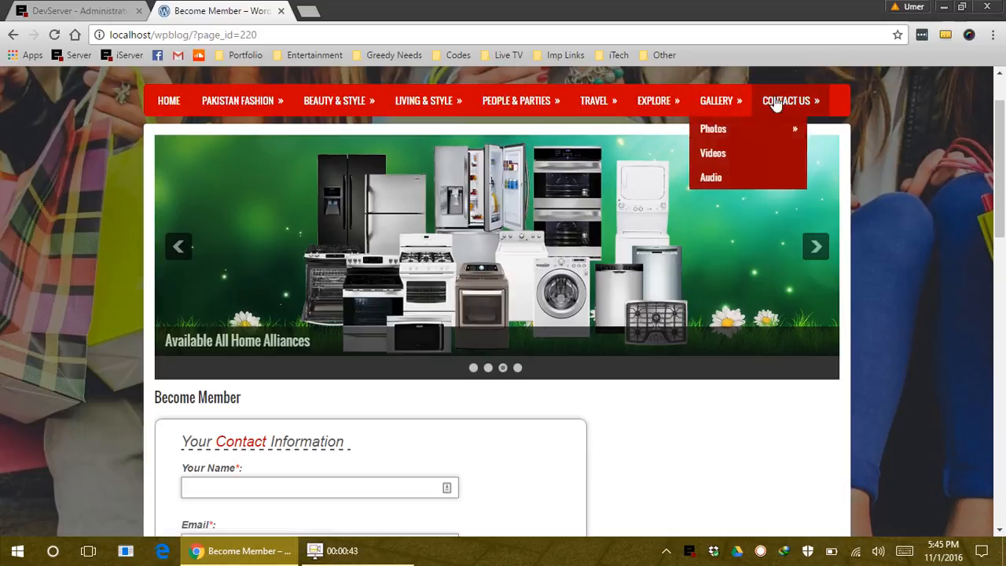
pyautogui.moveTo(778, 109)
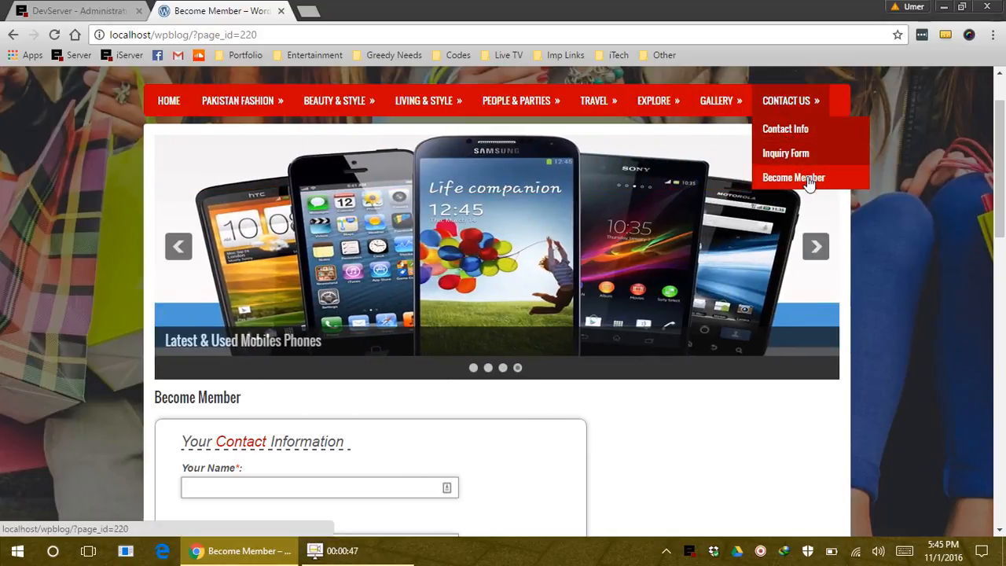
pyautogui.scroll(-3, 397, 324)
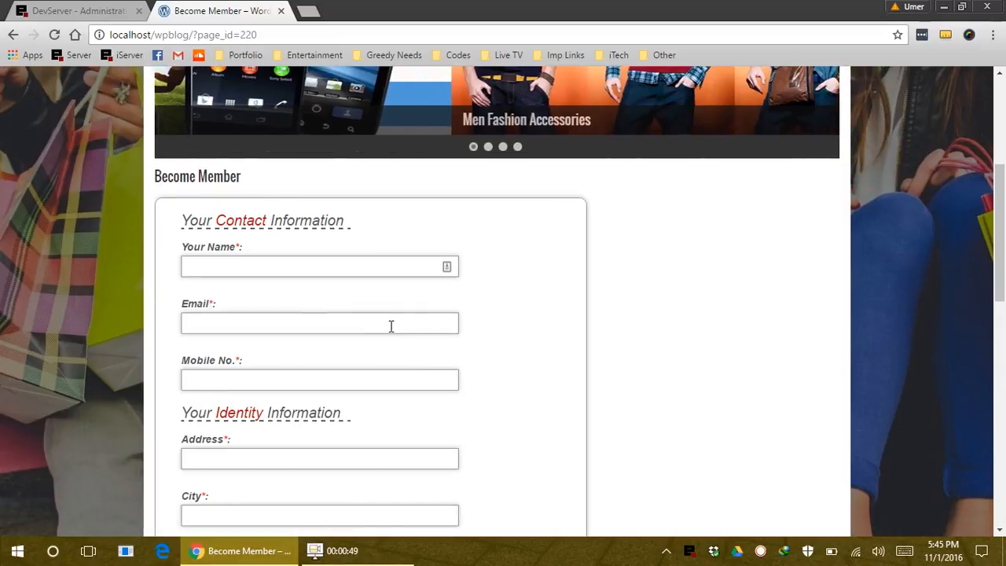
pyautogui.scroll(-4, 391, 318)
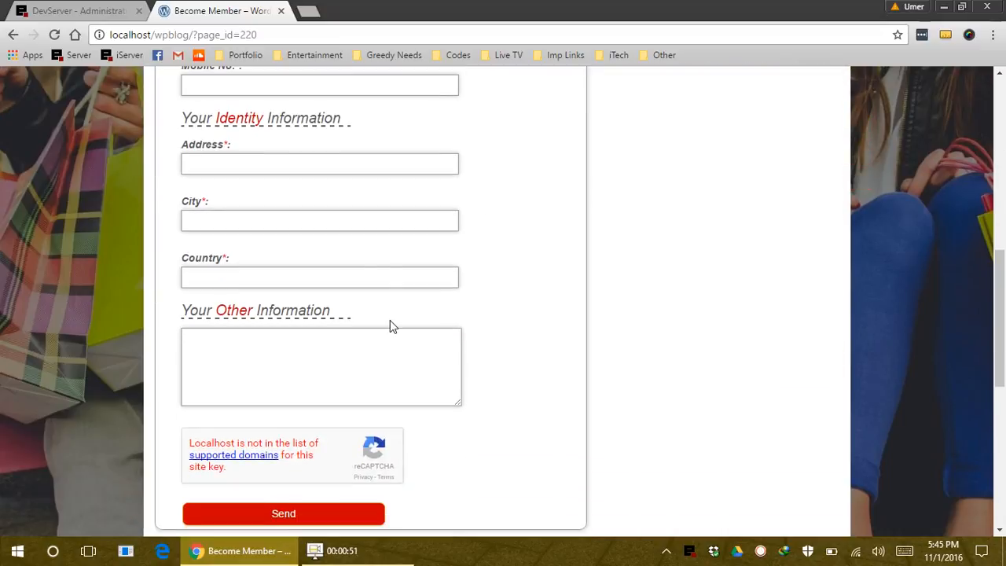
pyautogui.scroll(-3, 487, 316)
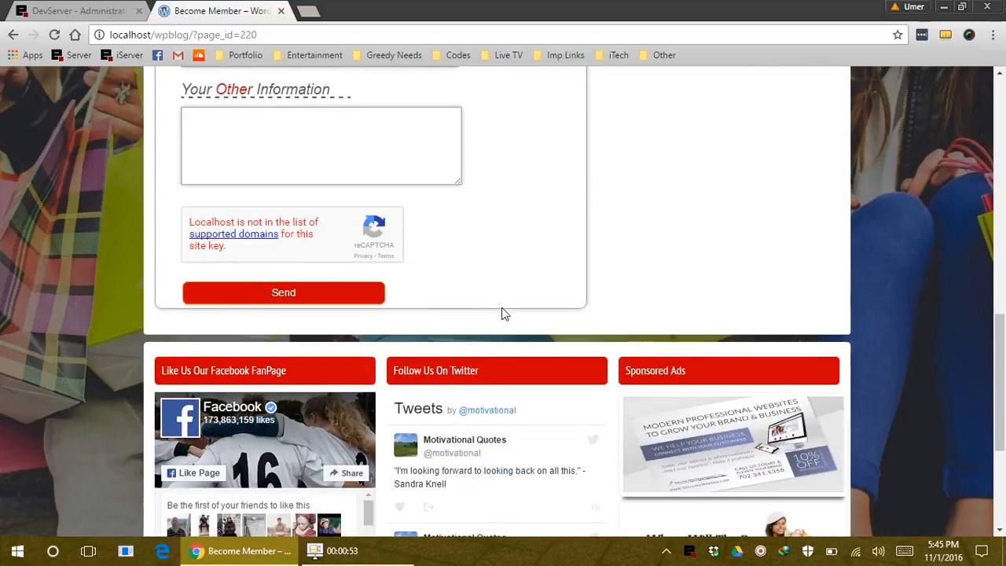
pyautogui.scroll(6, 503, 312)
pyautogui.scroll(5, 503, 306)
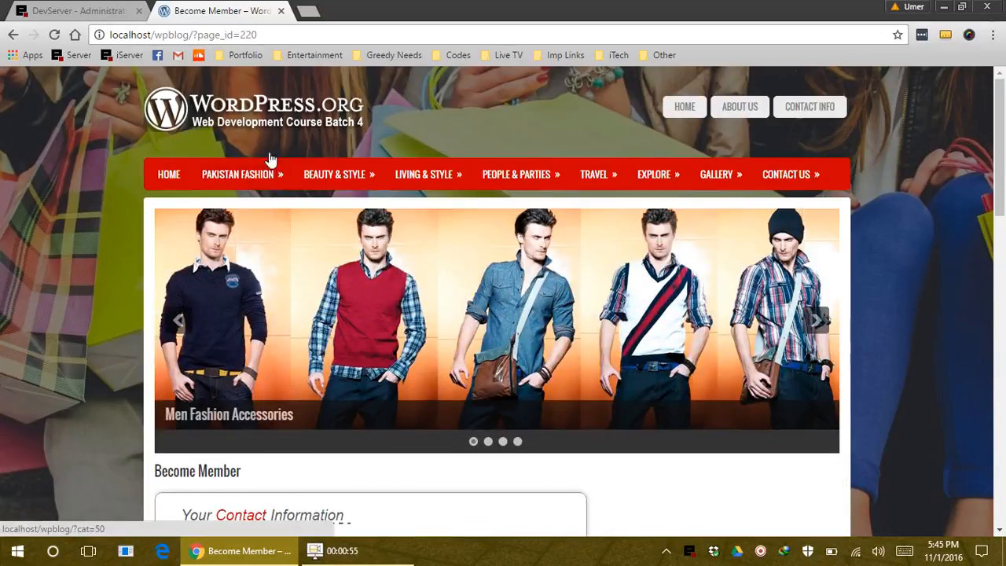
pyautogui.scroll(-5, 451, 330)
pyautogui.scroll(-8, 452, 330)
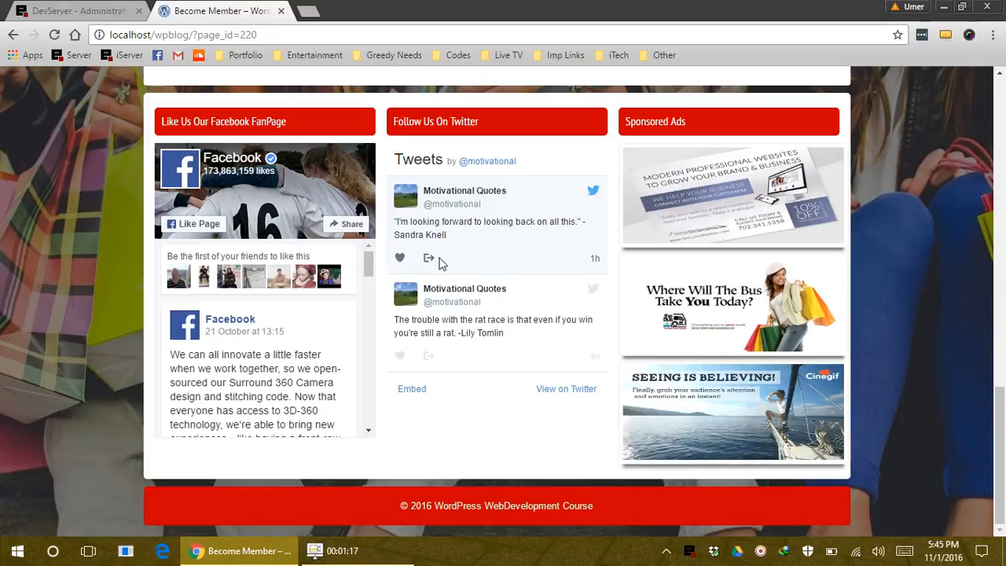
pyautogui.scroll(12, 466, 340)
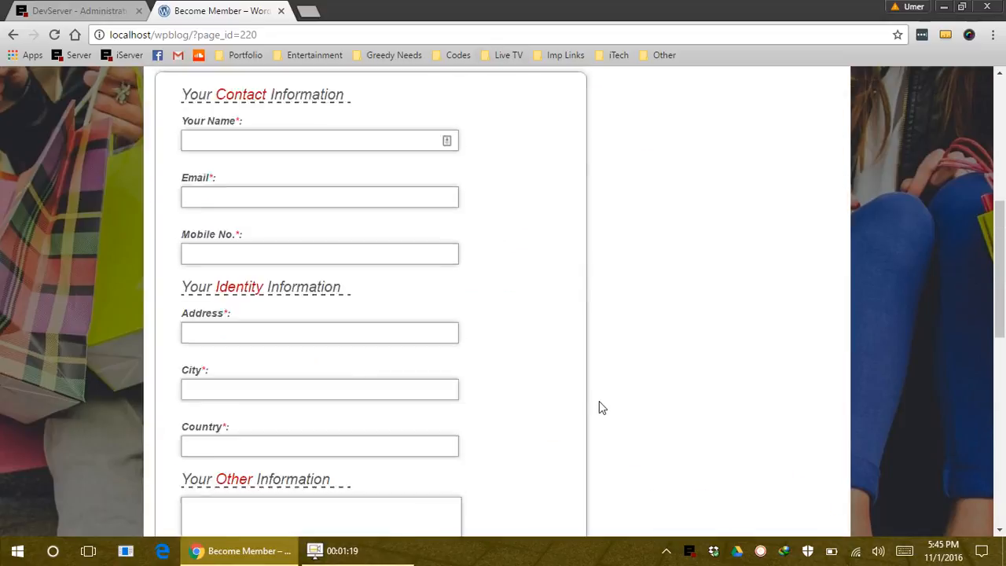
pyautogui.scroll(3, 608, 406)
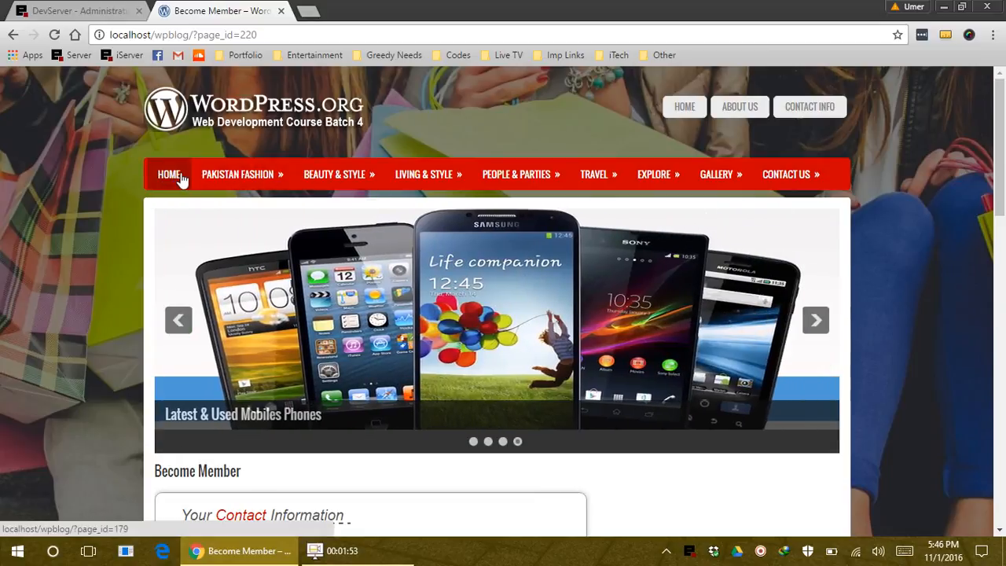
pyautogui.moveTo(237, 175)
pyautogui.scroll(-5, 263, 209)
pyautogui.scroll(5, 270, 197)
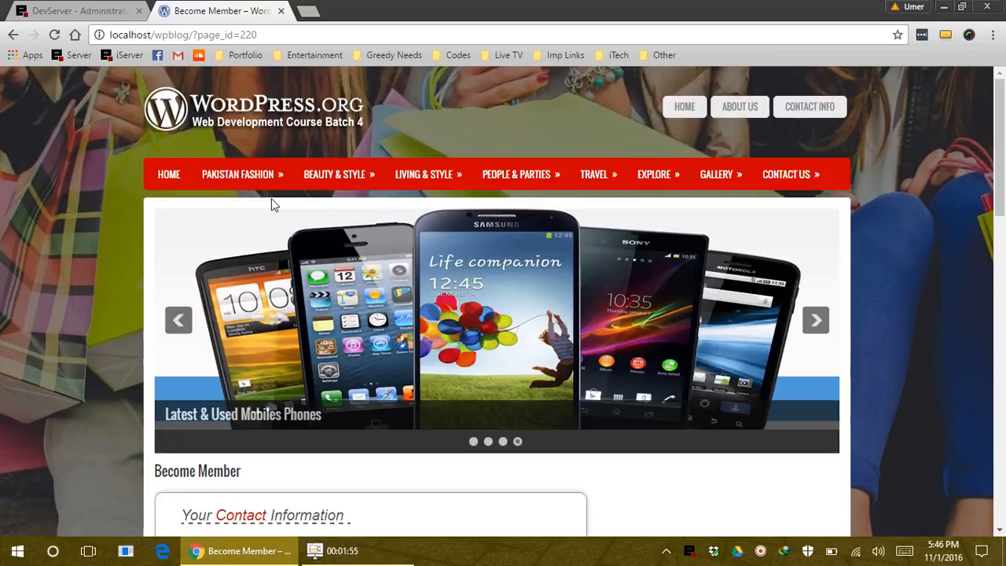
# Return to the home page via the site logo, reload it, and scroll to the post excerpts
pyautogui.click(234, 105)
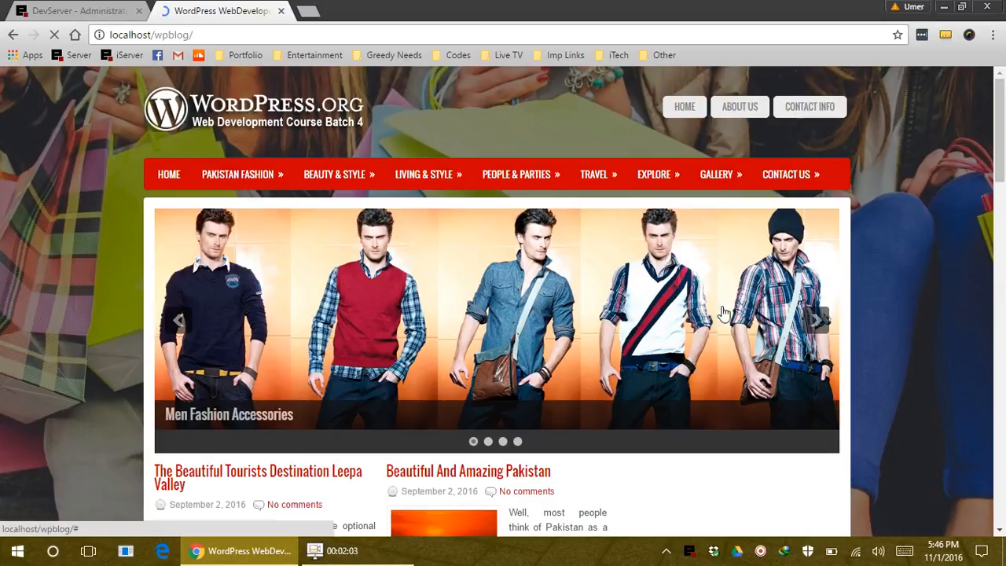
pyautogui.scroll(-1, 840, 443)
pyautogui.scroll(-5, 841, 442)
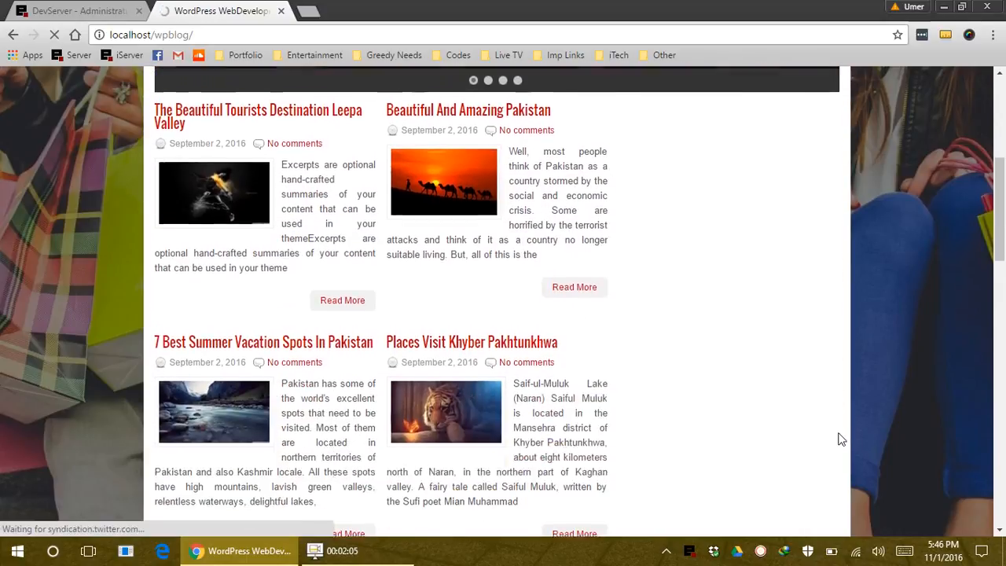
pyautogui.scroll(-4, 847, 417)
pyautogui.scroll(9, 846, 417)
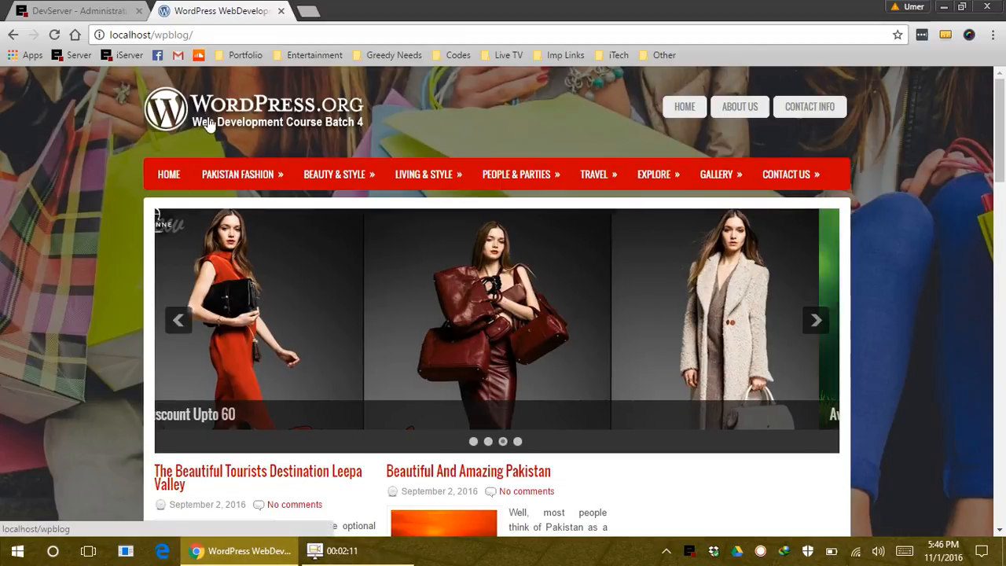
pyautogui.click(209, 121)
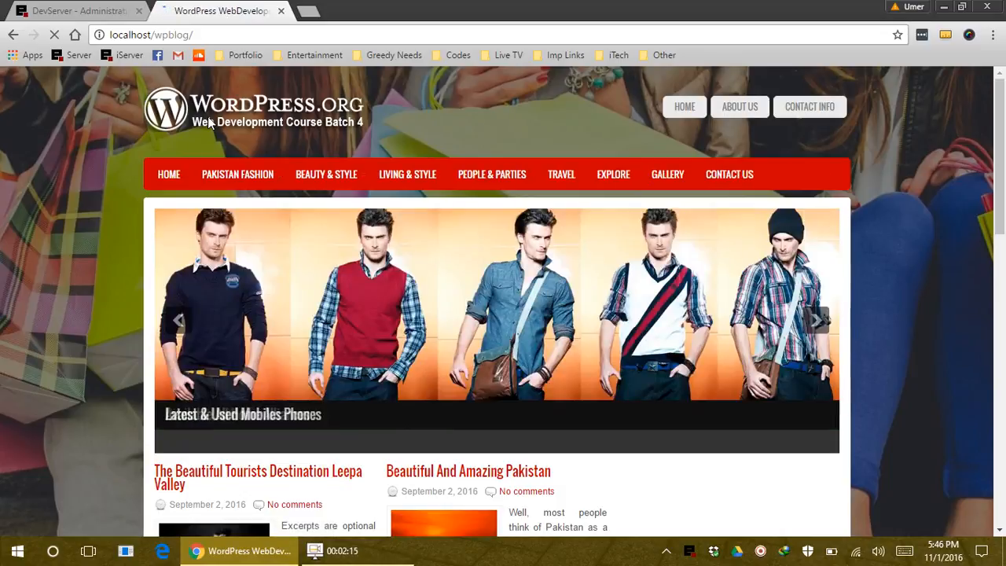
pyautogui.scroll(-3, 602, 507)
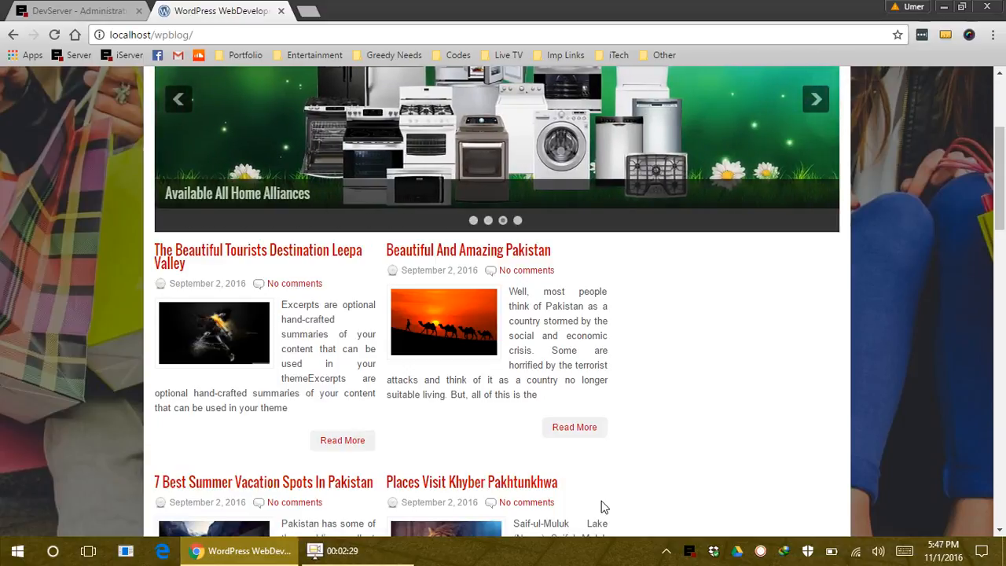
# Close the DevServer tab and load localhost/wpblog/wp-admin to reach the login page
pyautogui.doubleClick(6, 7)
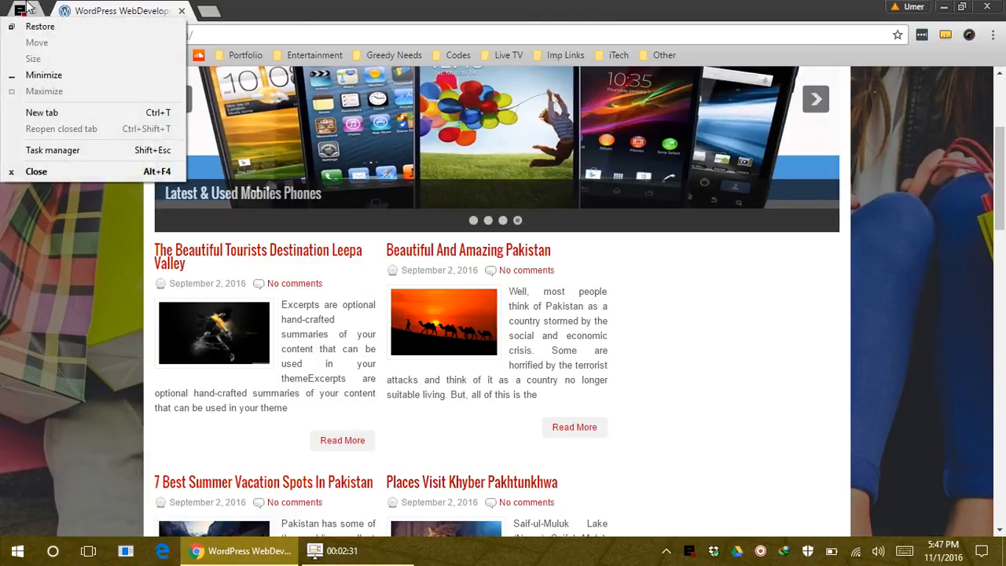
pyautogui.click(247, 5)
pyautogui.click(228, 36)
pyautogui.click(235, 36)
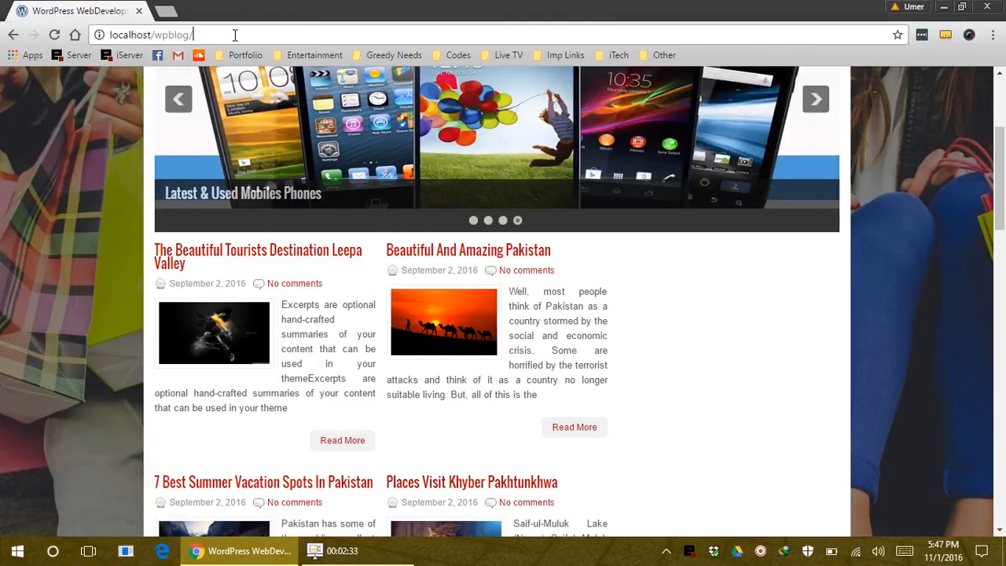
pyautogui.write('wp-admi')
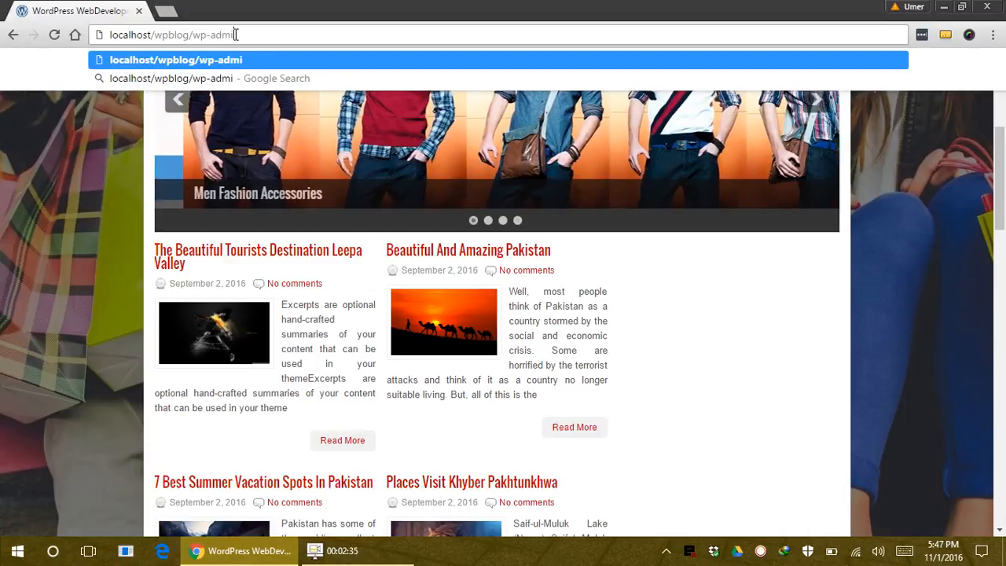
pyautogui.press('Return')
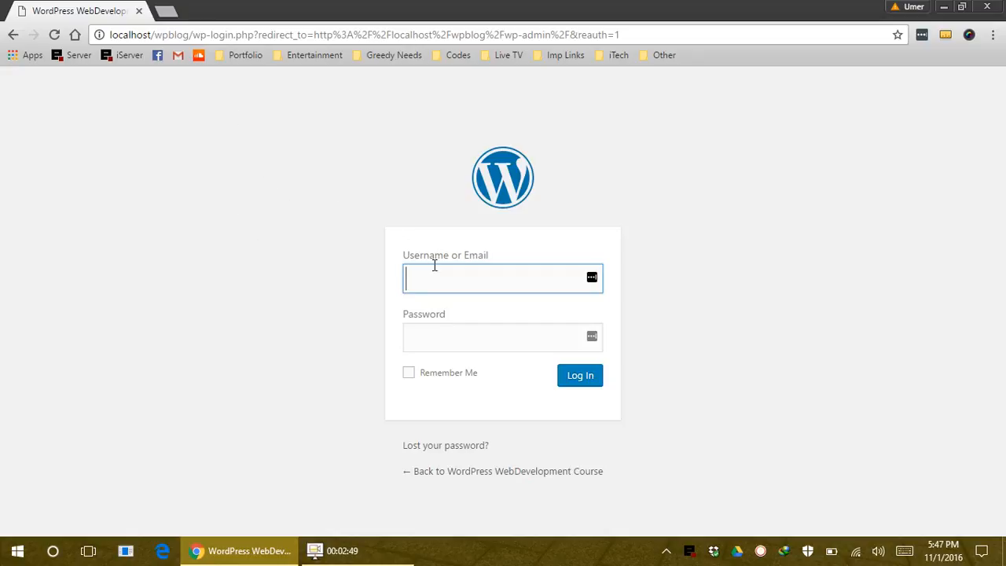
# Enter the admin username and paste the account password into the login form
pyautogui.write('master')
pyautogui.hotkey('ctrl', '-')
pyautogui.write('-')
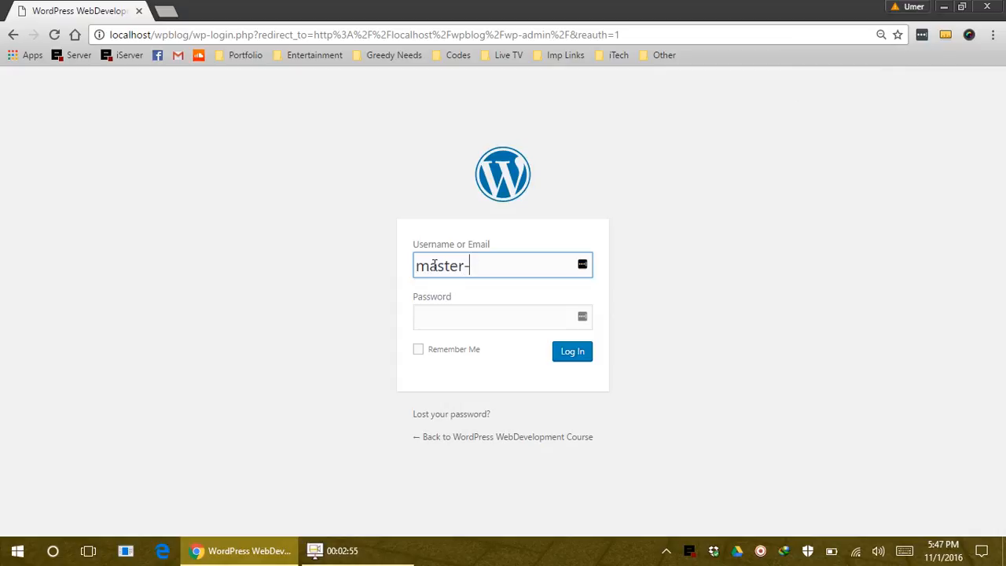
pyautogui.hotkey('ctrl', '+')
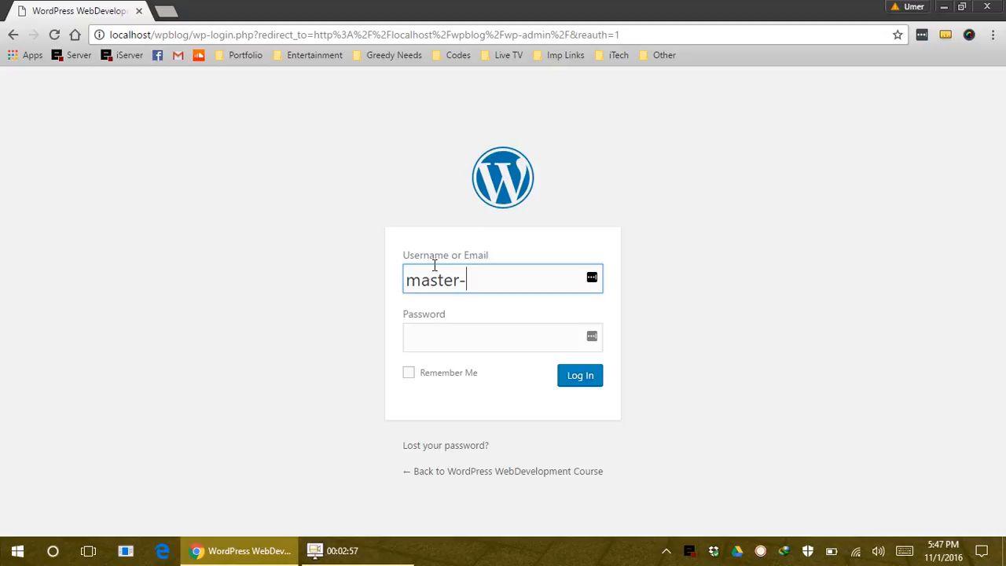
pyautogui.write('wpbiz')
pyautogui.hotkey('ctrl', 'a')
pyautogui.hotkey('ctrl', 'c')
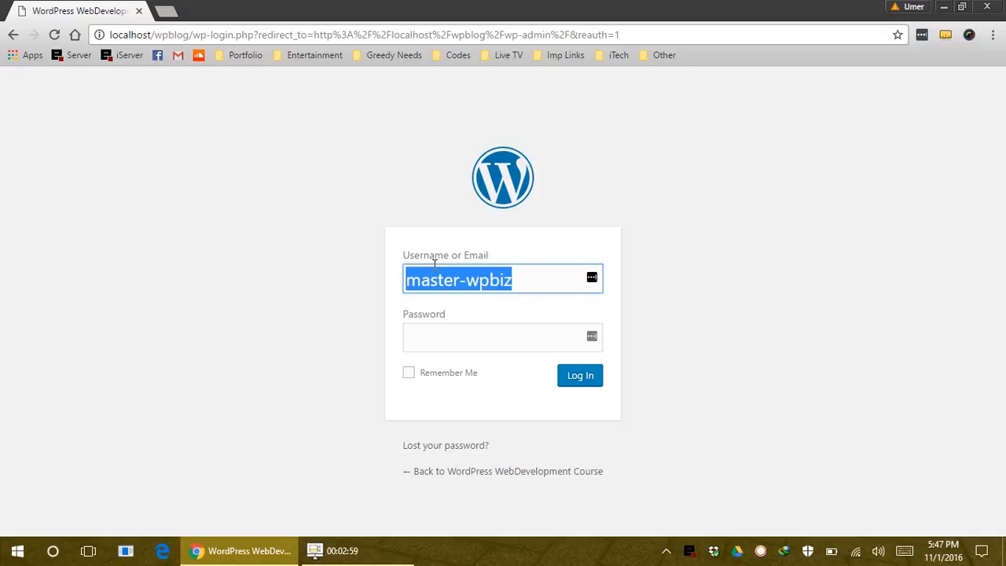
pyautogui.press('Tab')
pyautogui.hotkey('ctrl', 'v')
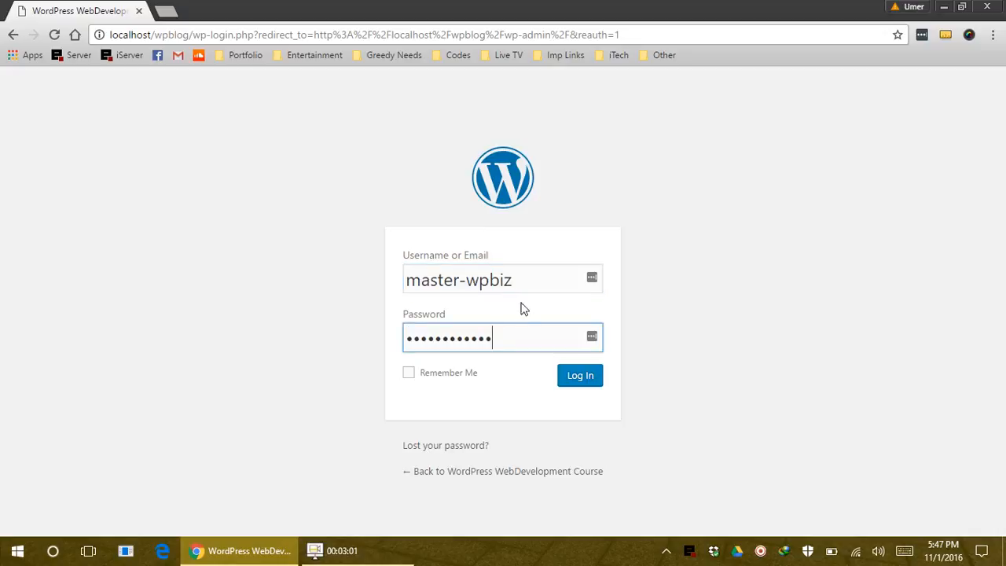
# Correct the username's ending, re-enter the password, and submit the login
pyautogui.moveTo(516, 279); pyautogui.dragTo(500, 280)
pyautogui.write('log')
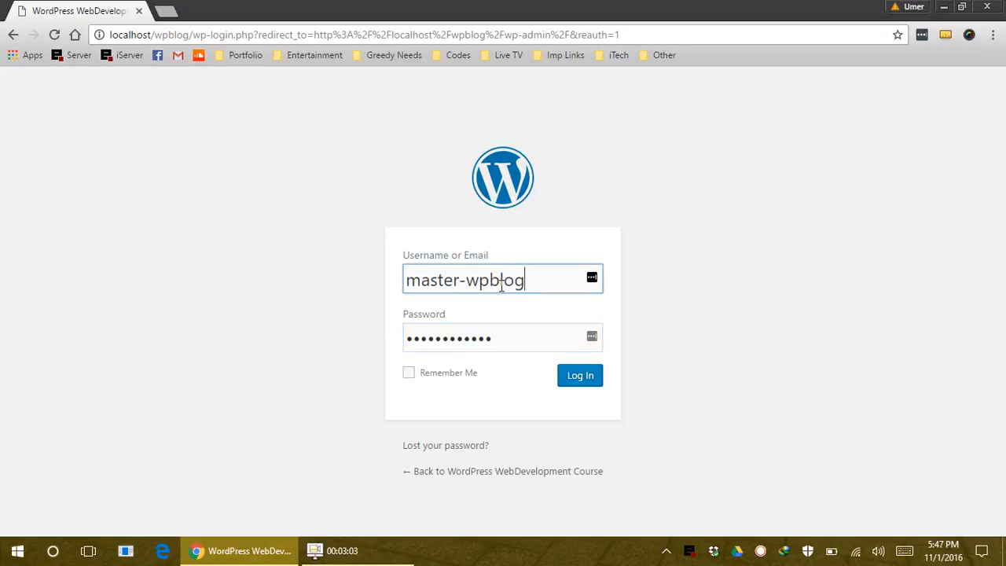
pyautogui.hotkey('ctrl', 'a')
pyautogui.press('Tab')
pyautogui.hotkey('ctrl', 'v')
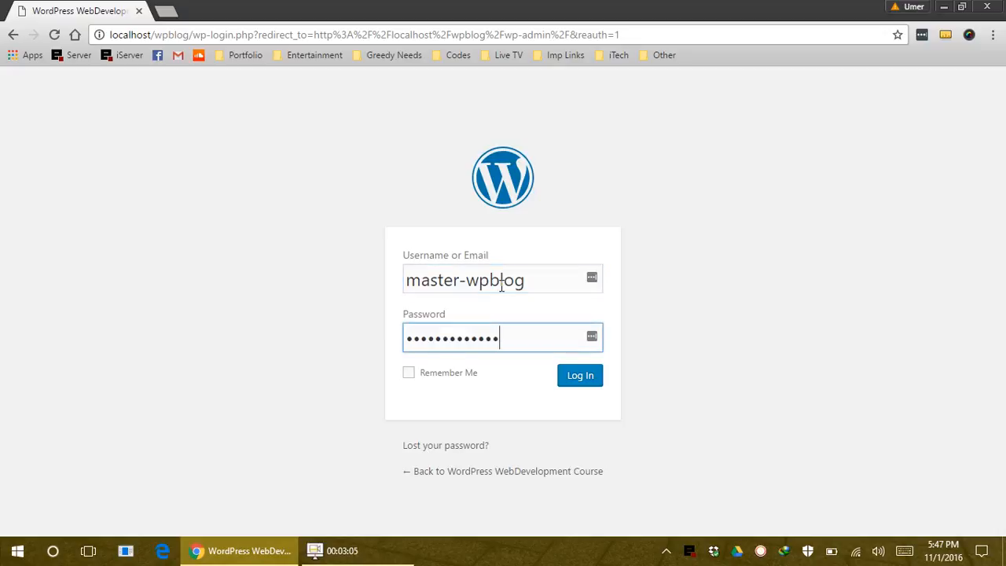
pyautogui.press('Return')
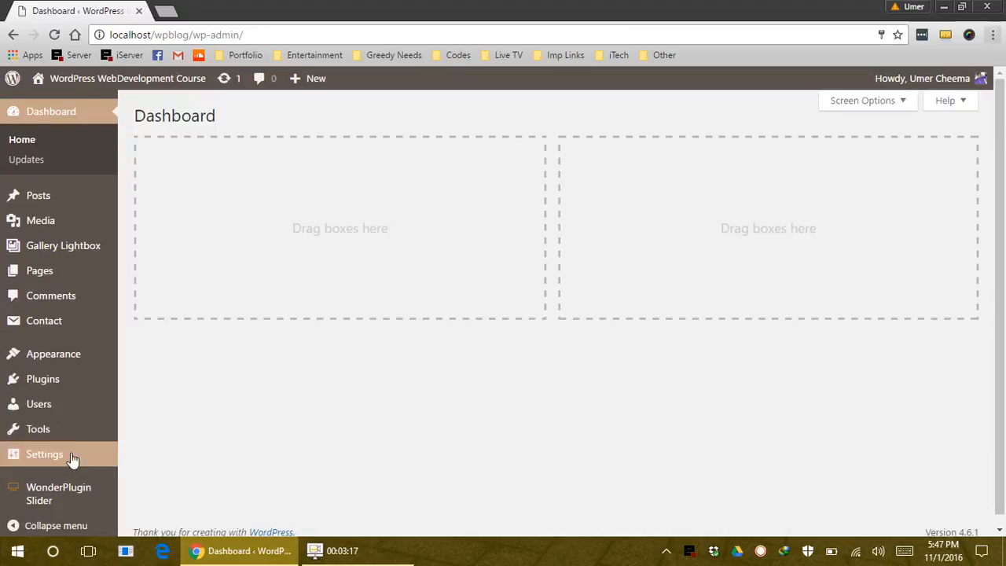
# Open the Settings > Reading page in the admin
pyautogui.moveTo(69, 455)
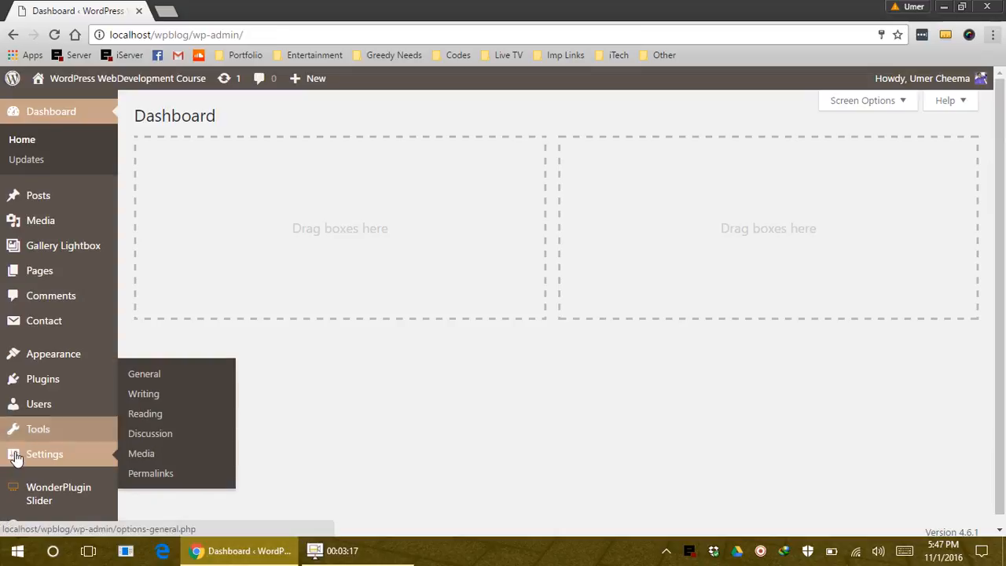
pyautogui.click(154, 416)
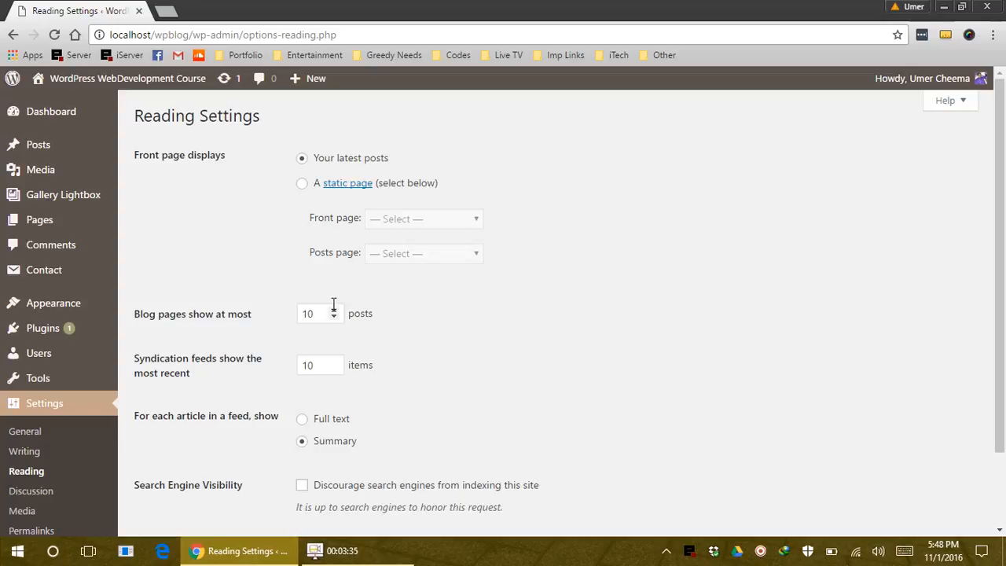
pyautogui.scroll(-1, 425, 308)
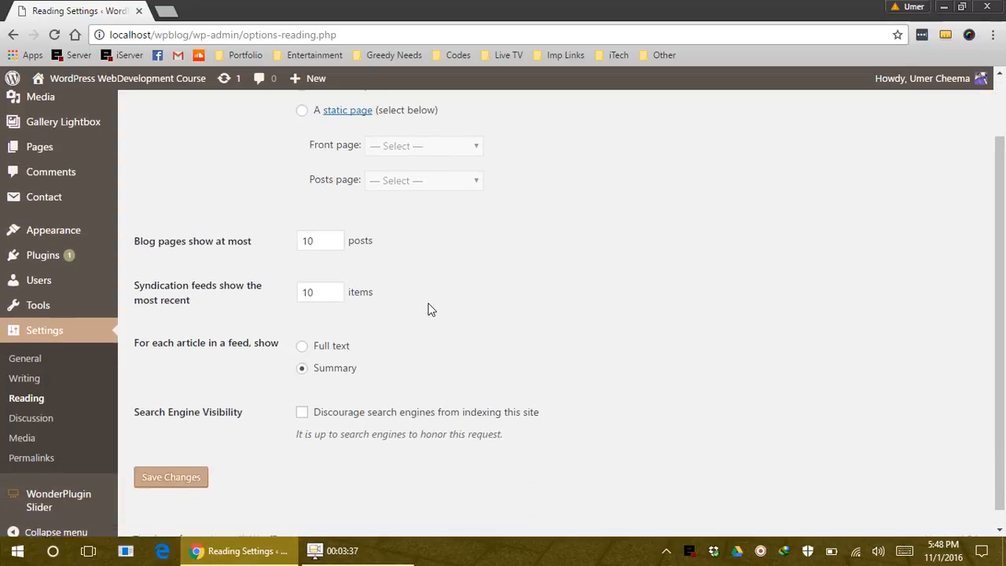
pyautogui.scroll(1, 427, 307)
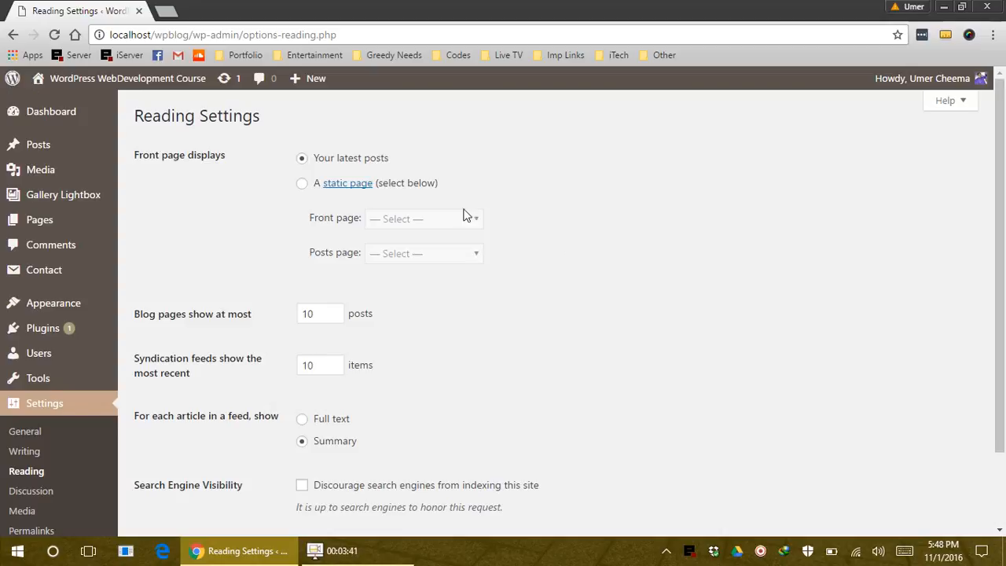
# Open the live site in a second tab via Visit Site, then return to Reading Settings
pyautogui.moveTo(108, 80)
pyautogui.middleClick(91, 105)
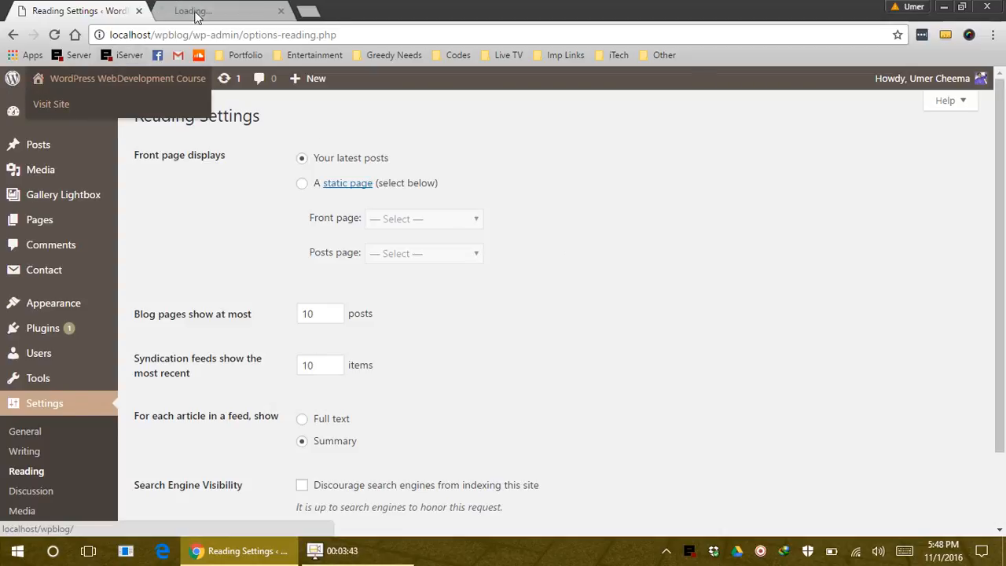
pyautogui.click(197, 12)
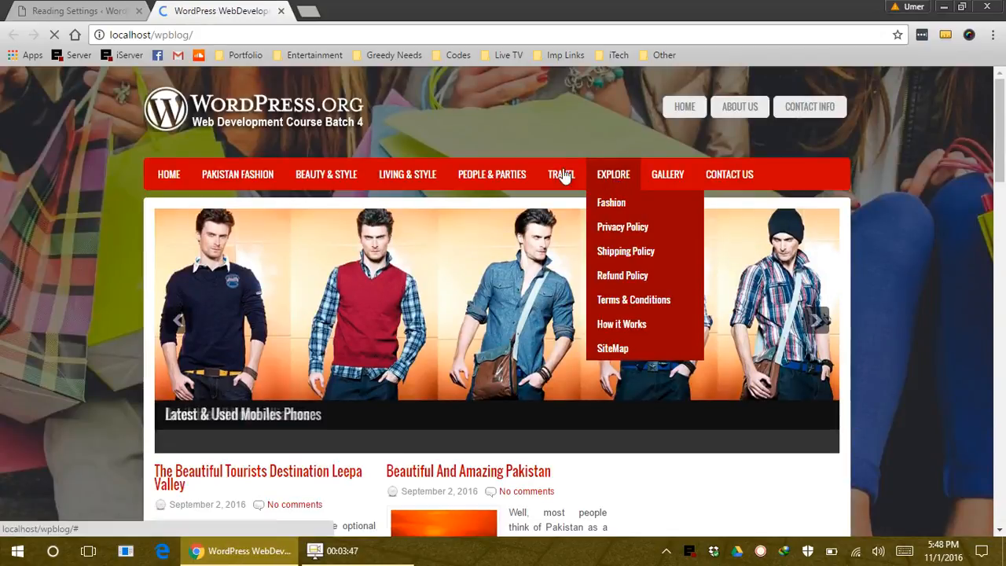
pyautogui.hotkey('ctrl', 'Tab')
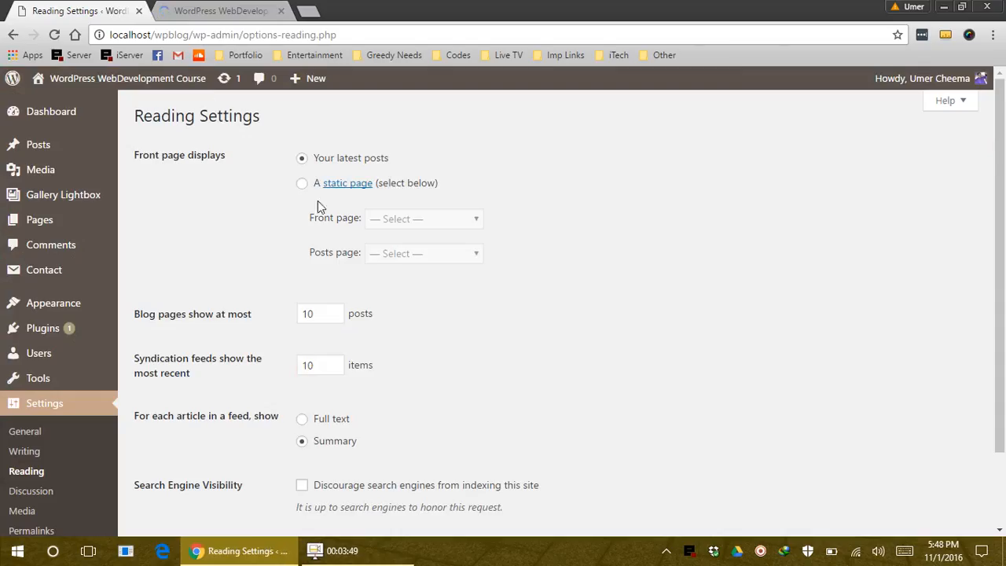
# Use a static front page of Home with Contact Us as the posts page, and save
pyautogui.click(302, 183)
pyautogui.click(414, 224)
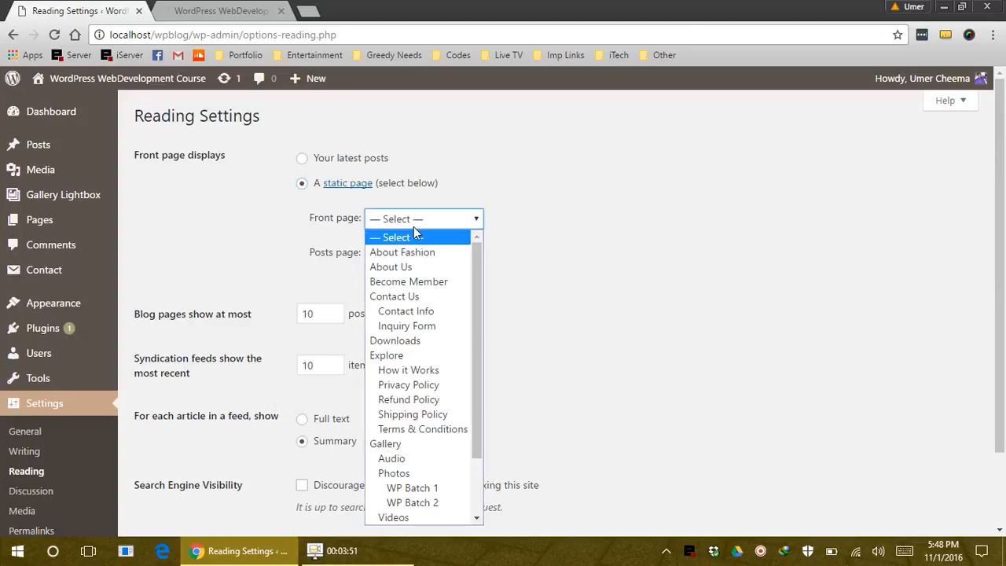
pyautogui.press('h')
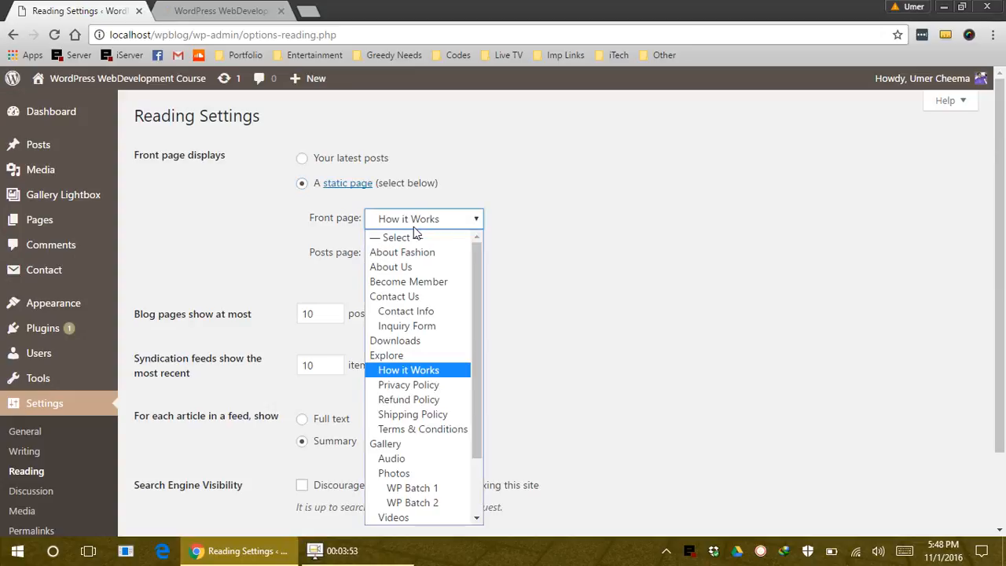
pyautogui.press('h')
pyautogui.press('h')
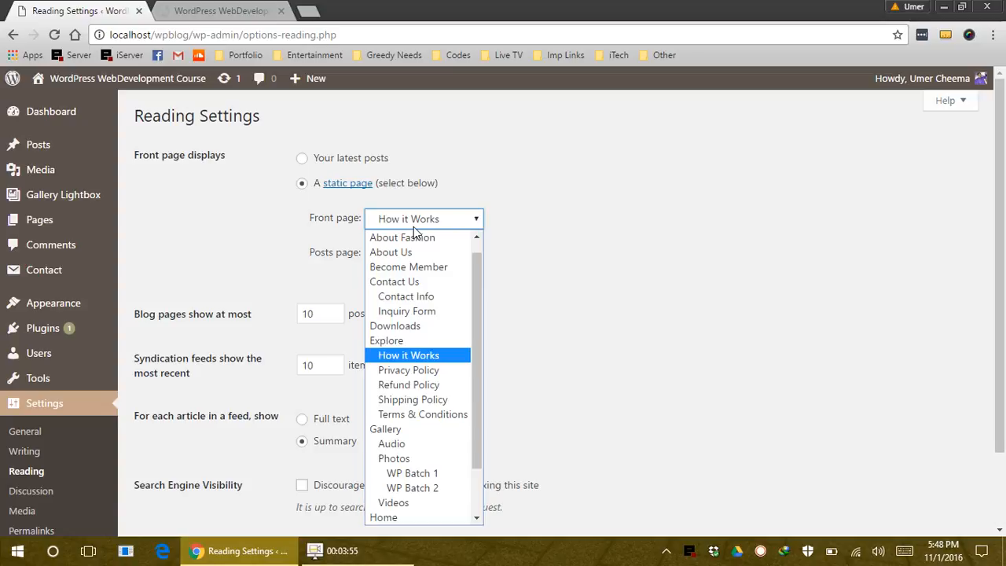
pyautogui.click(437, 518)
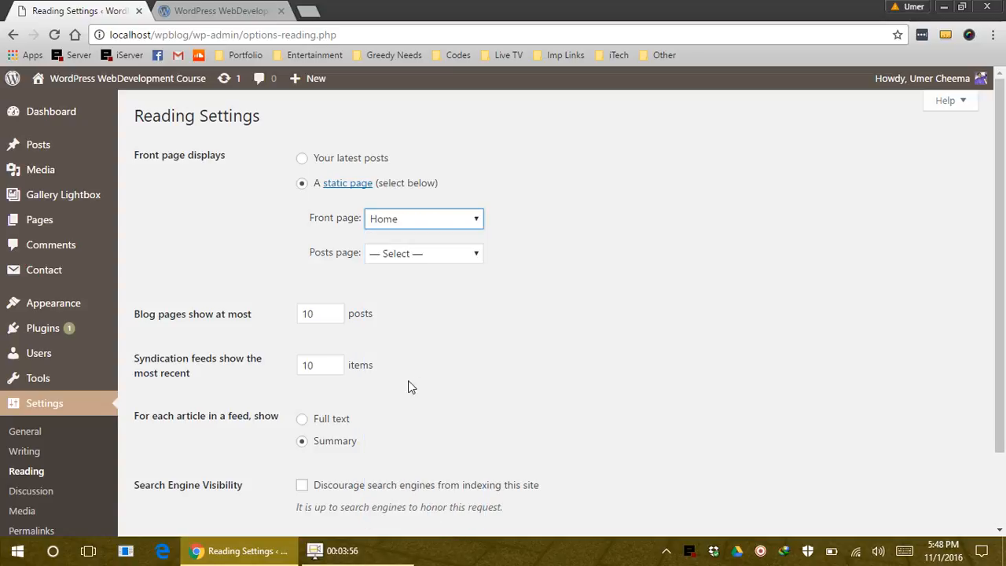
pyautogui.click(410, 262)
pyautogui.press('b')
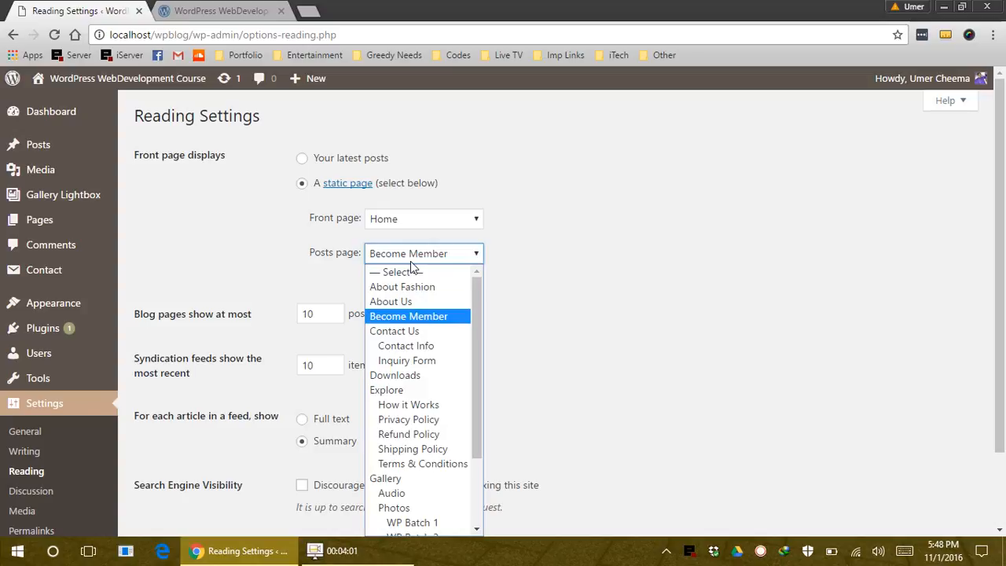
pyautogui.click(422, 333)
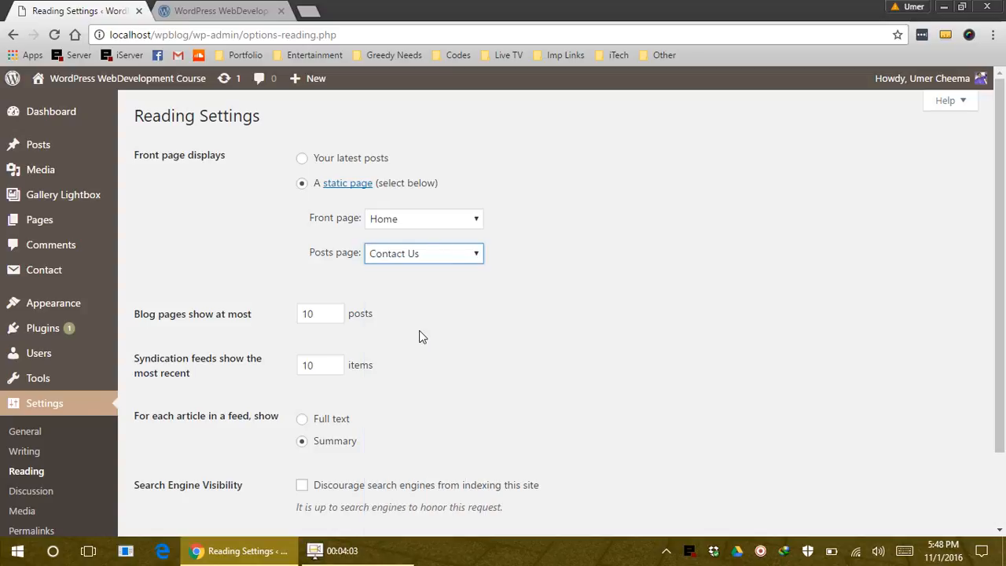
pyautogui.scroll(-2, 419, 337)
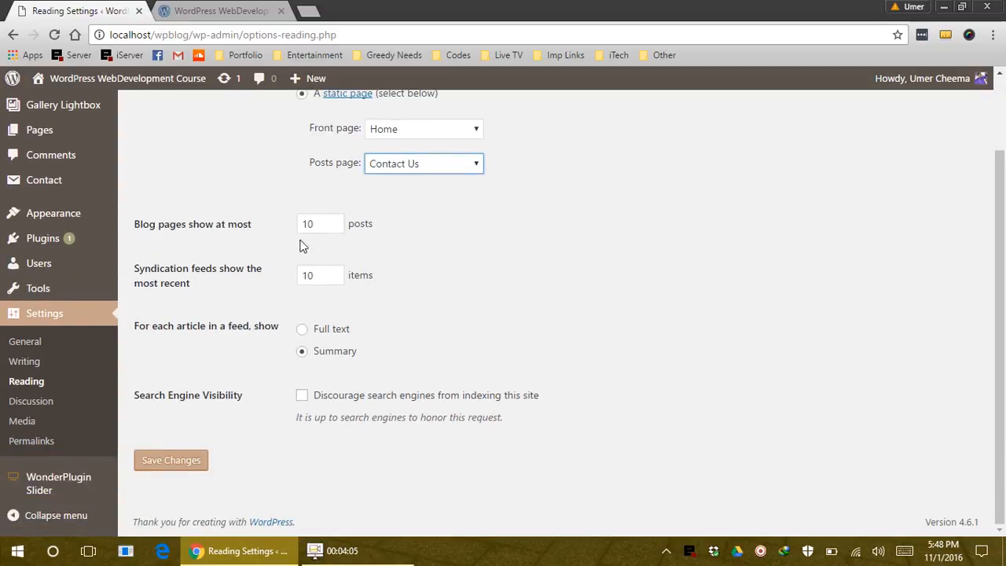
pyautogui.click(177, 475)
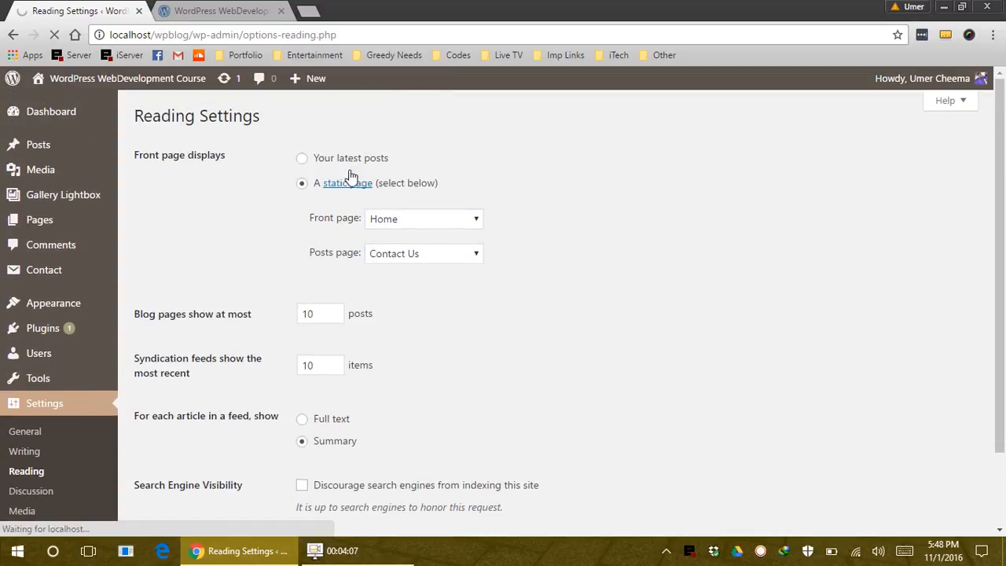
pyautogui.click(271, 7)
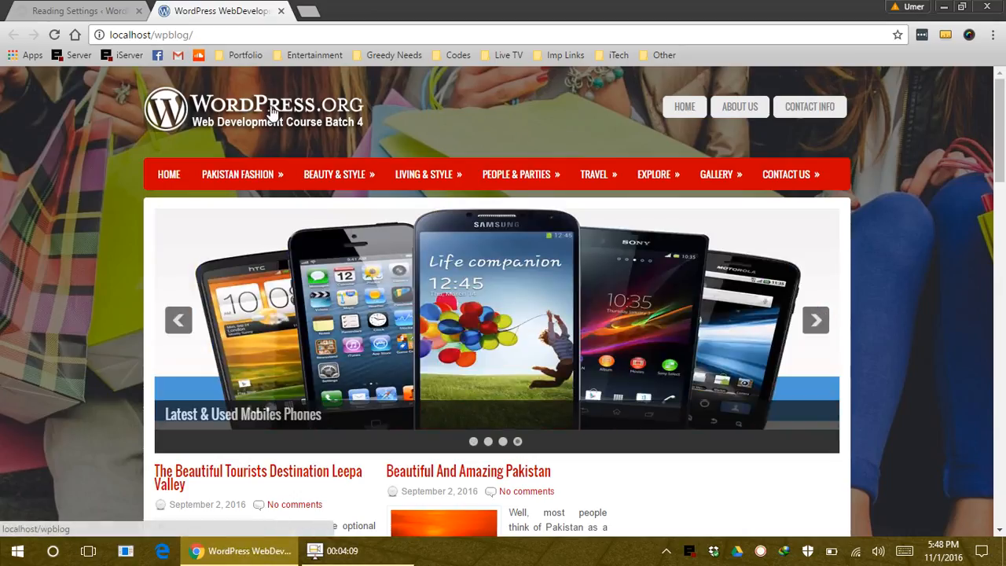
# Reload the site to confirm it opens on Home, and check the Contact Us menu
pyautogui.click(272, 111)
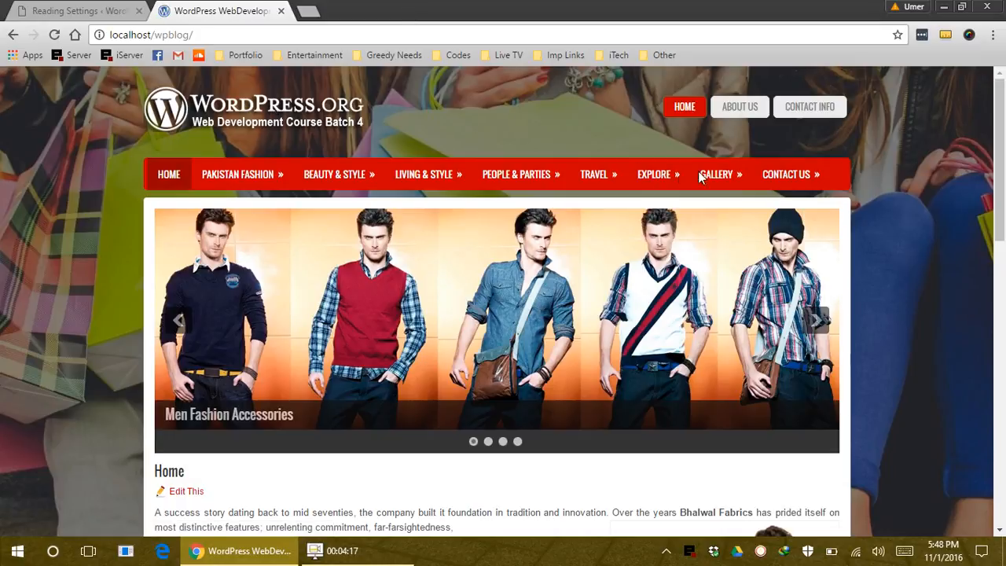
pyautogui.scroll(-4, 288, 406)
pyautogui.scroll(4, 328, 420)
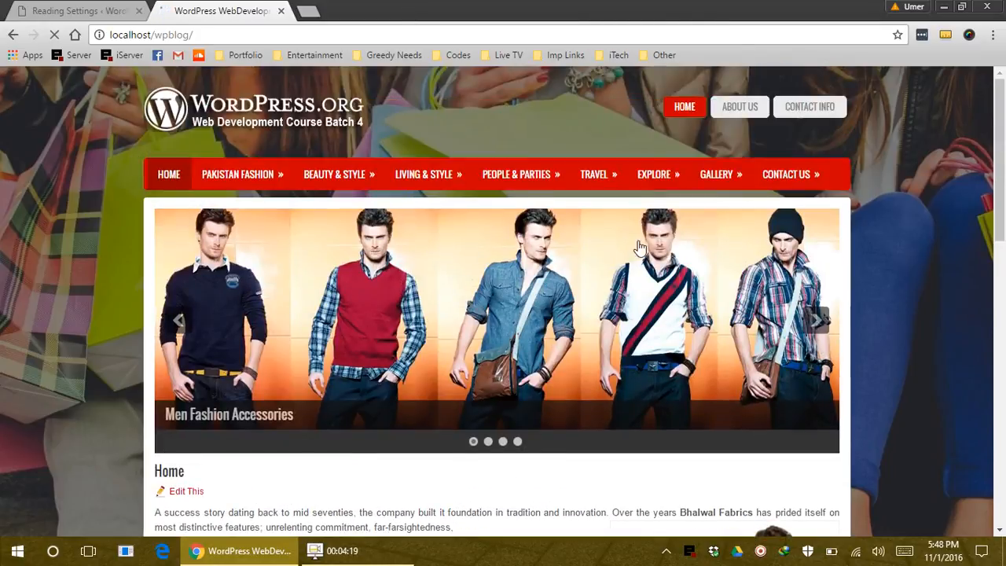
pyautogui.click(753, 174)
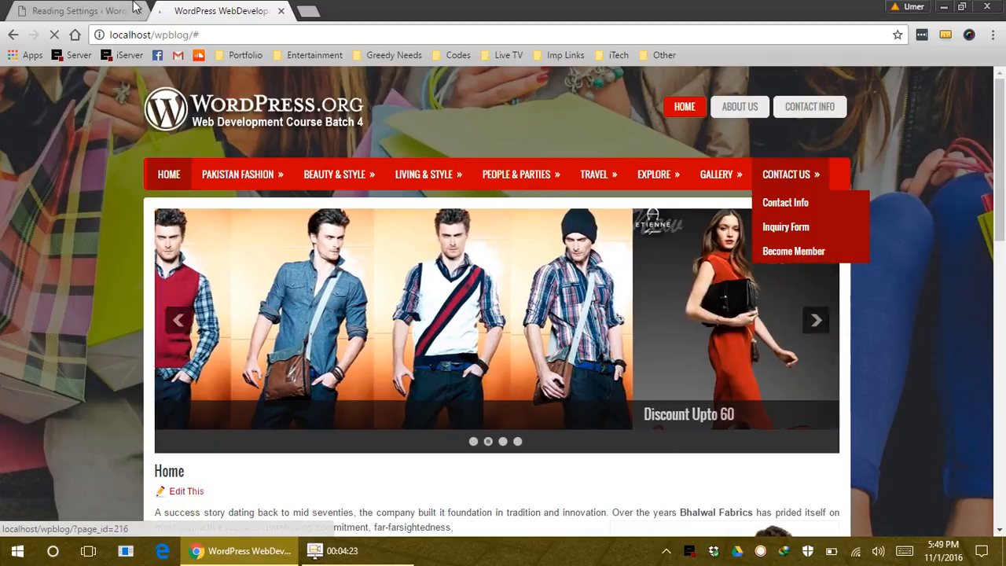
# Open Pages > All Pages from the admin in a new tab and reorder the tabs
pyautogui.hotkey('ctrl', 'shift', 'Tab')
pyautogui.moveTo(48, 220)
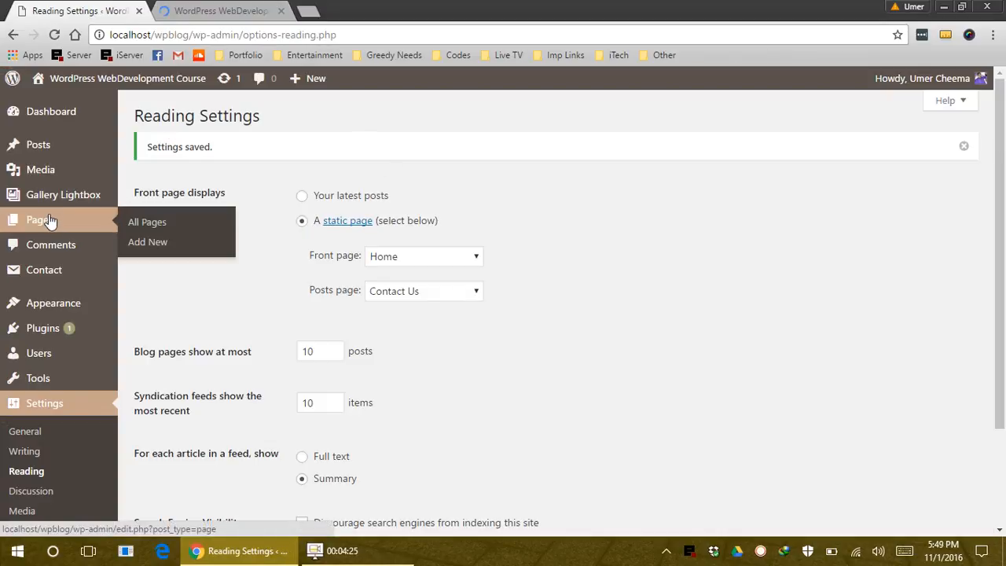
pyautogui.middleClick(180, 222)
pyautogui.click(225, 10)
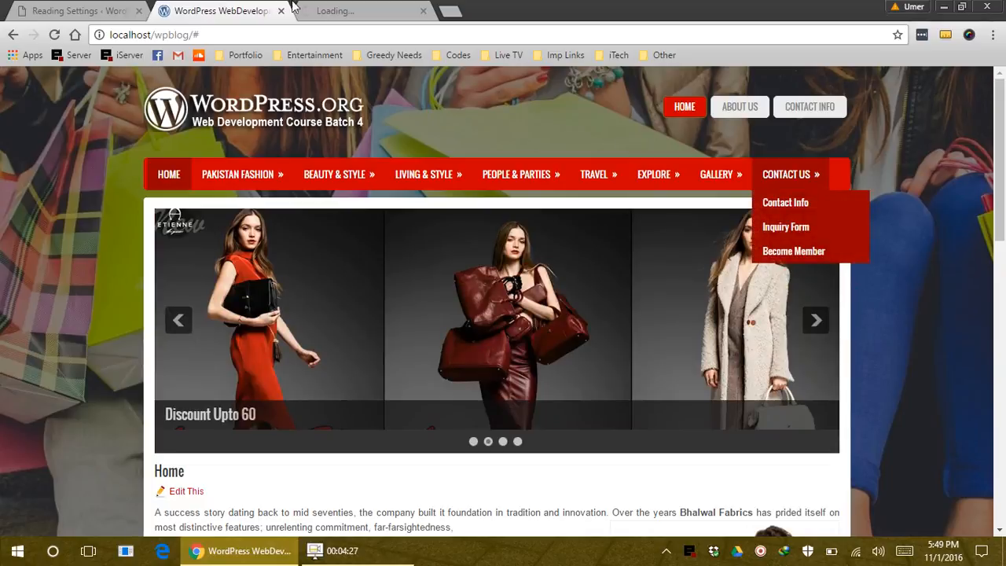
pyautogui.moveTo(338, 10); pyautogui.dragTo(271, 10)
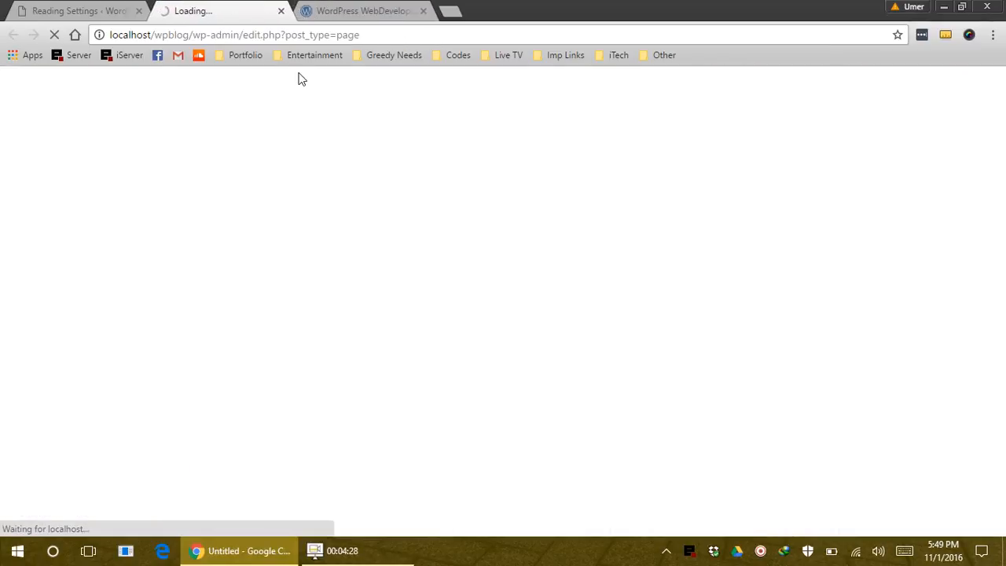
# Close the Reading Settings tab and view Contact Us, now listing the blog posts
pyautogui.click(137, 11)
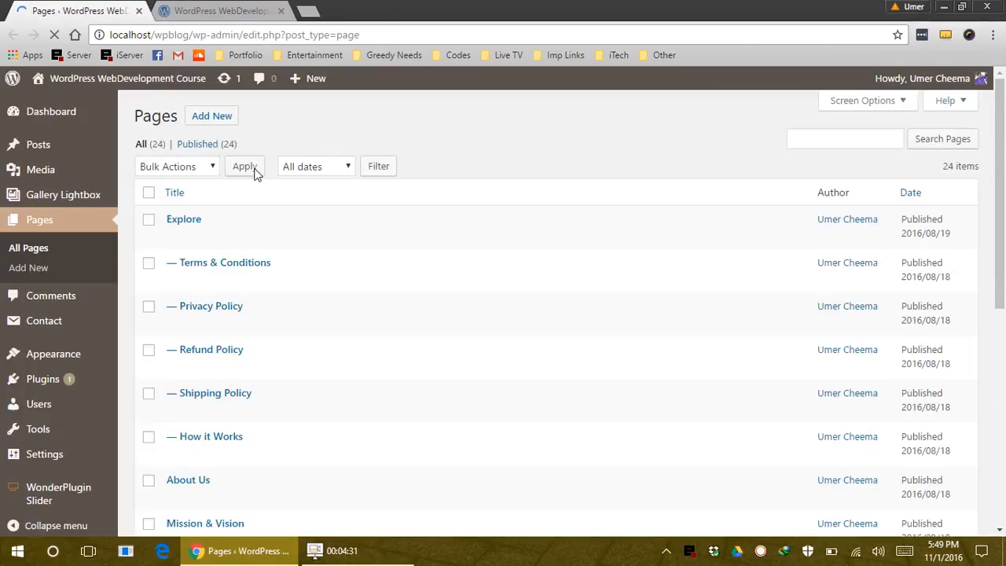
pyautogui.scroll(-4, 259, 373)
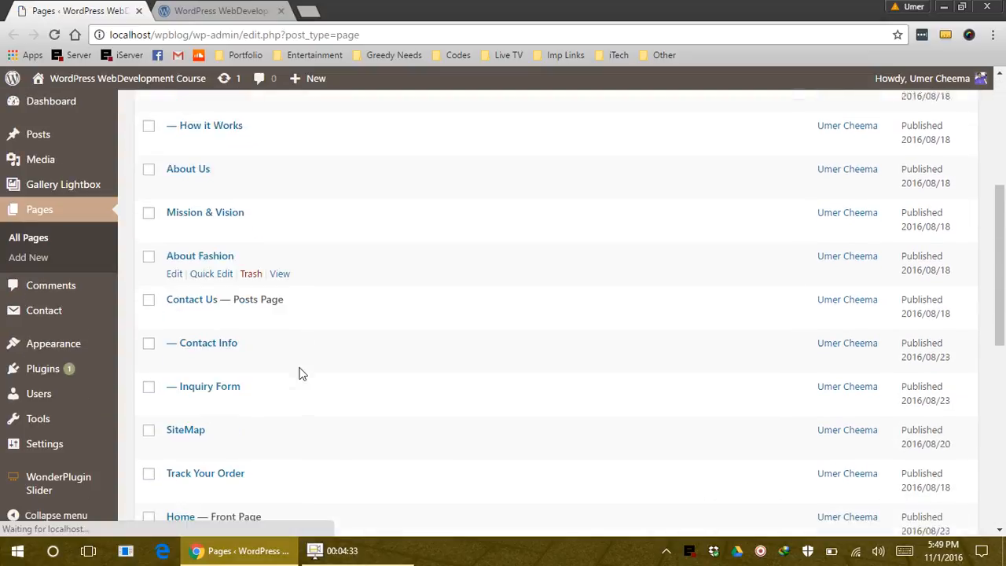
pyautogui.scroll(-1, 298, 374)
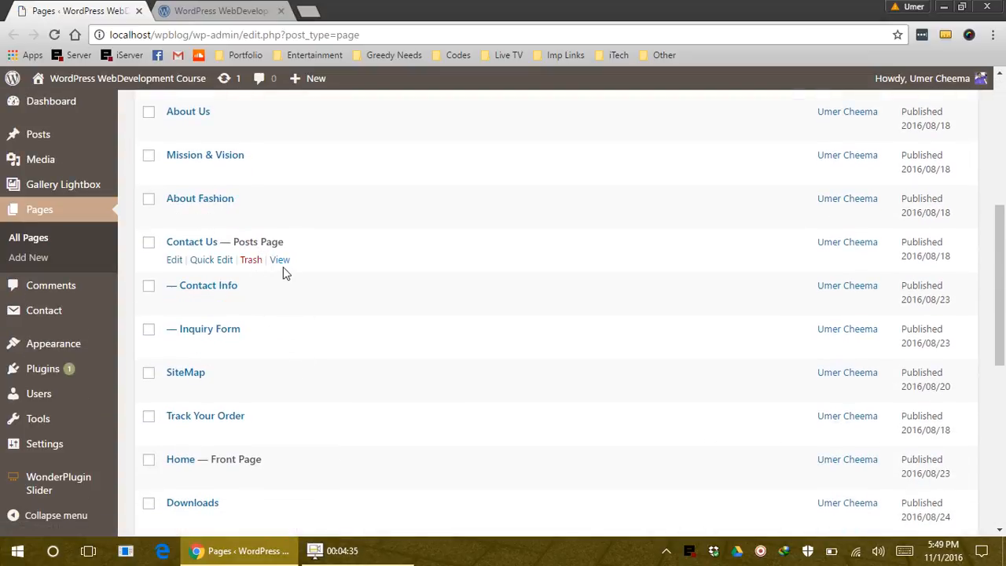
pyautogui.keyDown('ctrl'); pyautogui.click(281, 260); pyautogui.keyUp('ctrl')
pyautogui.click(250, 6)
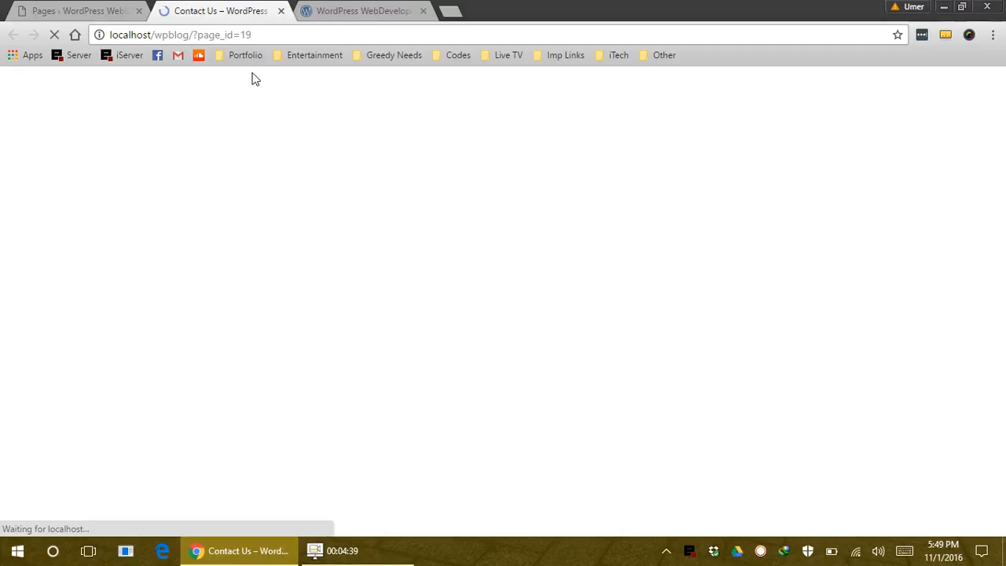
pyautogui.scroll(-3, 388, 376)
pyautogui.scroll(-8, 388, 369)
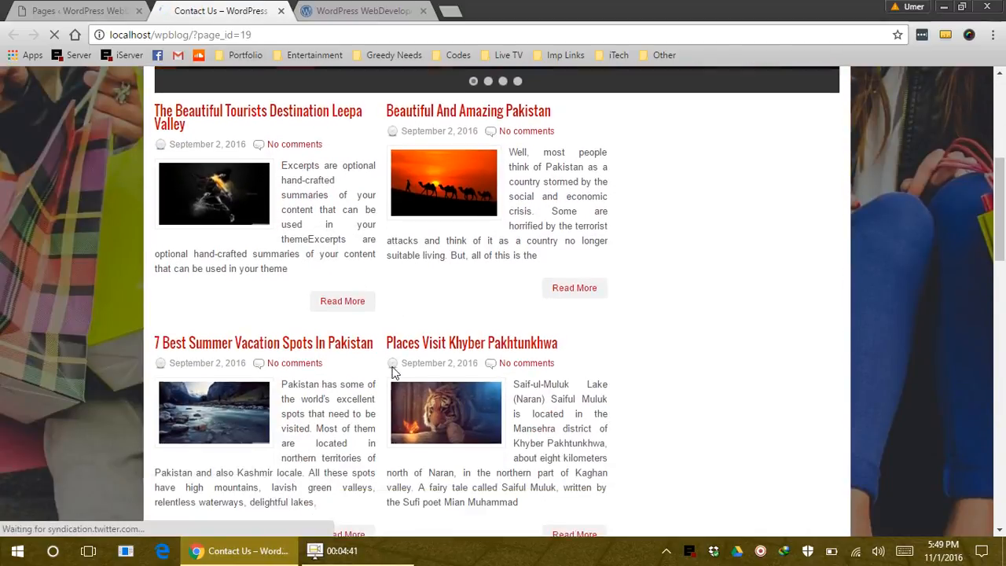
pyautogui.scroll(10, 396, 366)
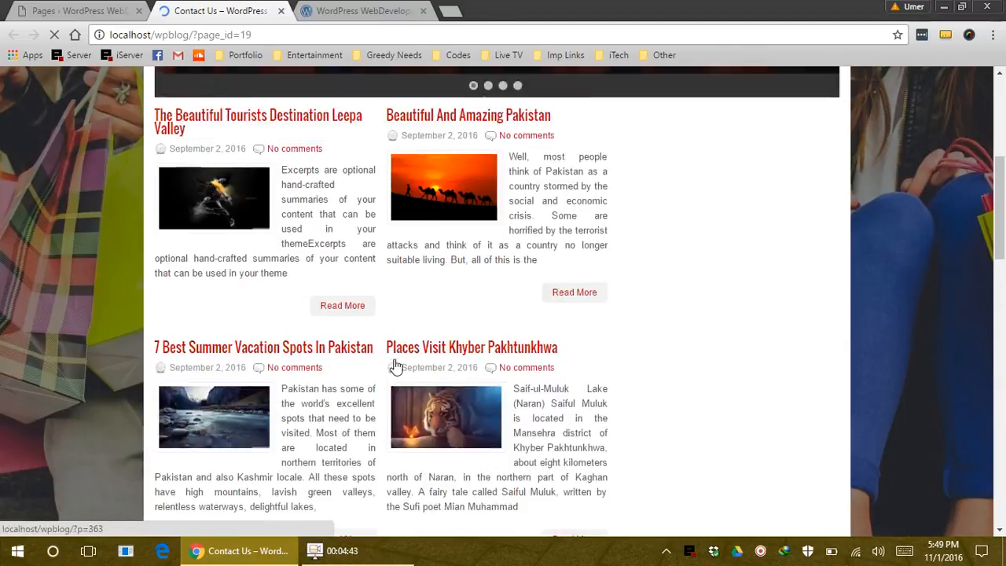
pyautogui.click(116, 4)
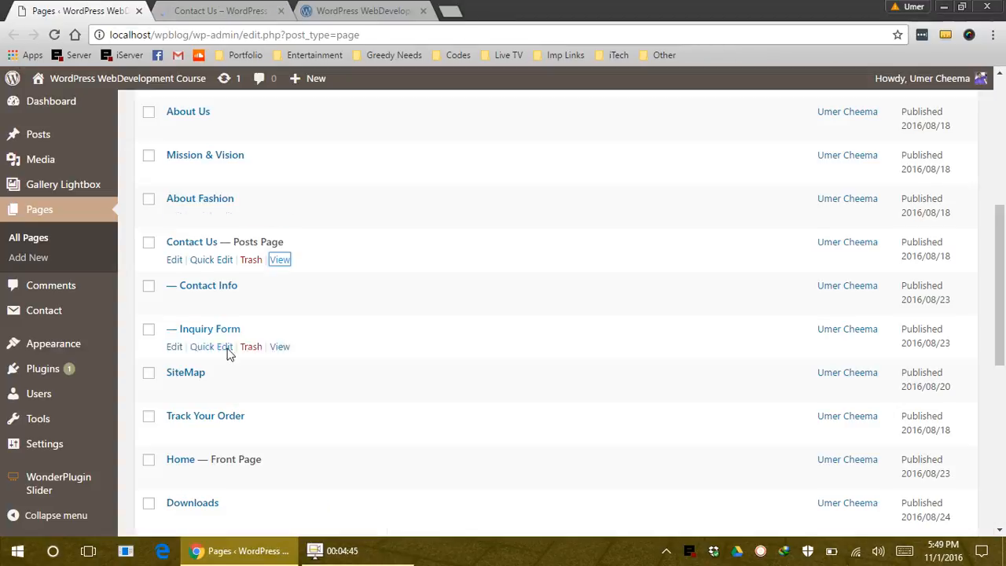
# Switch the front page back to latest posts and save the Reading settings
pyautogui.moveTo(76, 462)
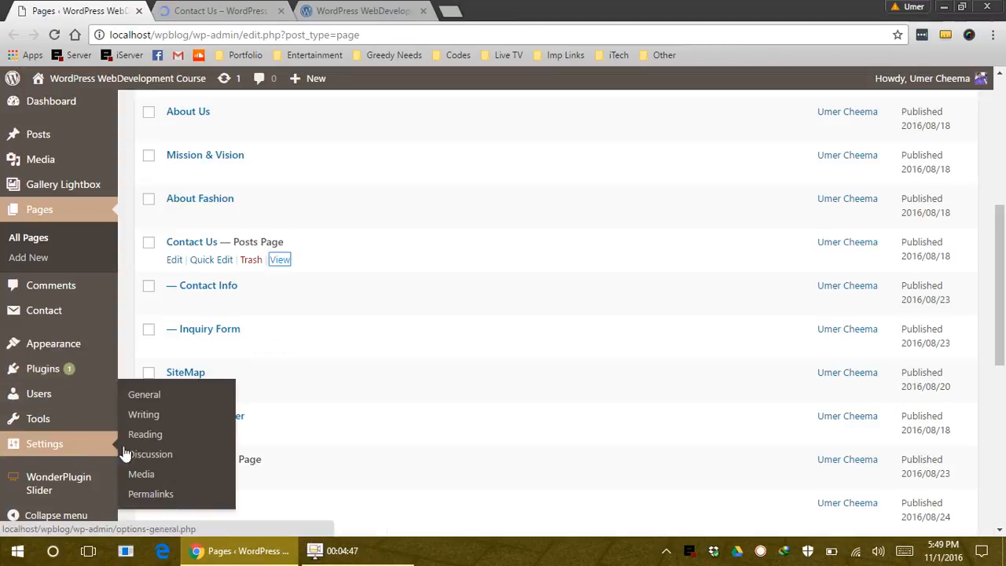
pyautogui.click(161, 434)
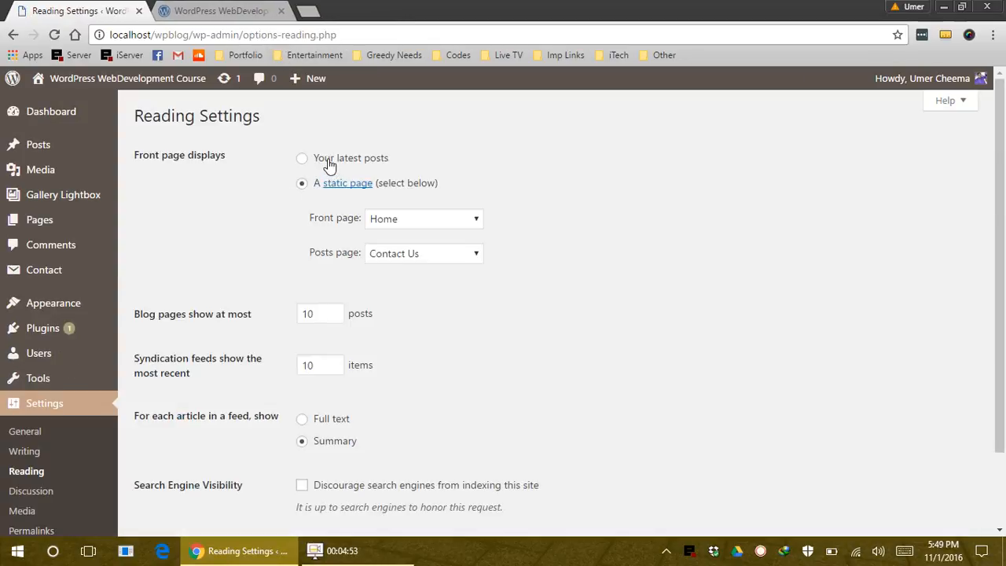
pyautogui.click(328, 163)
pyautogui.scroll(-2, 412, 306)
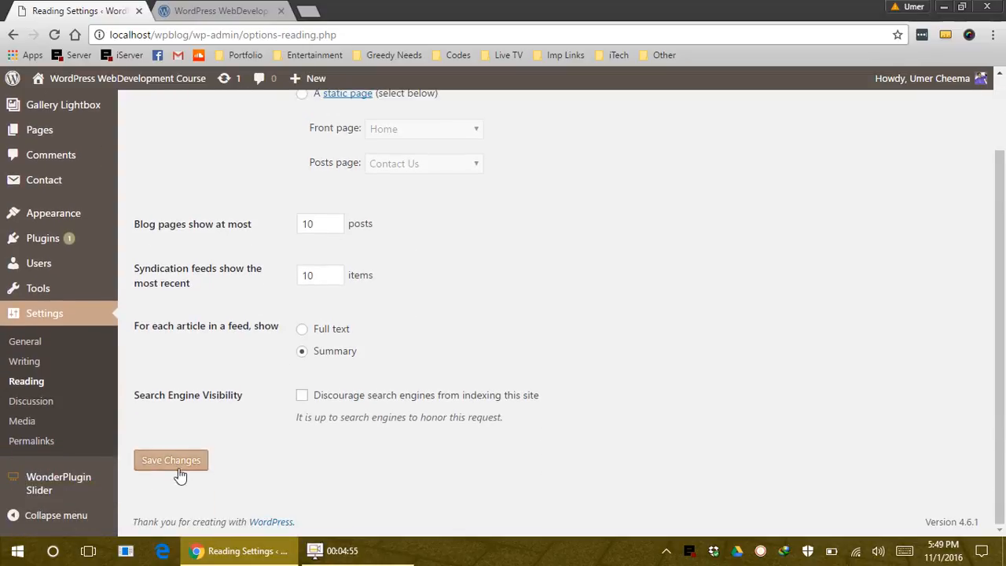
pyautogui.click(177, 469)
pyautogui.click(232, 8)
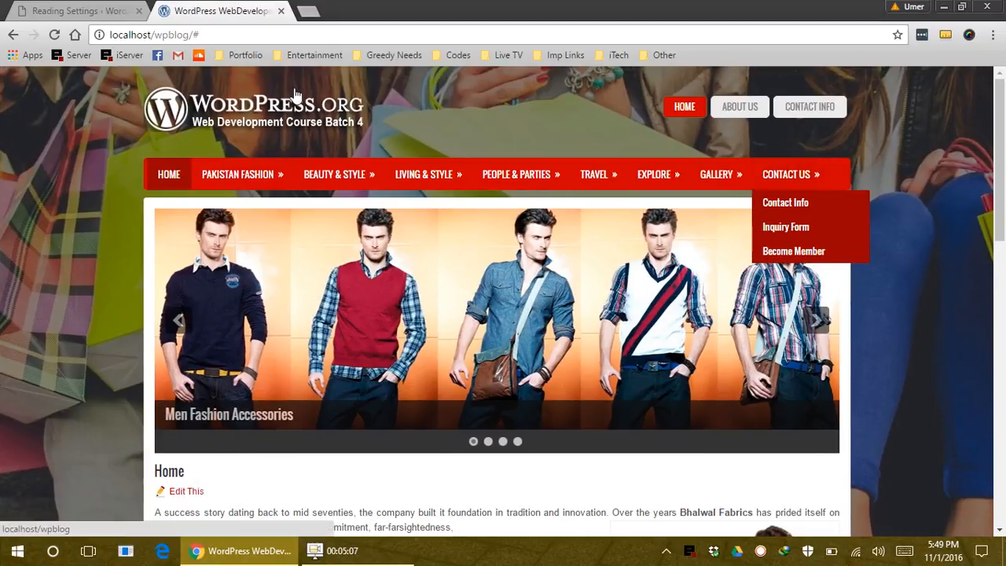
# Reload the home page and browse the thumbnailed latest posts down to Older posts
pyautogui.click(296, 96)
pyautogui.moveTo(271, 173)
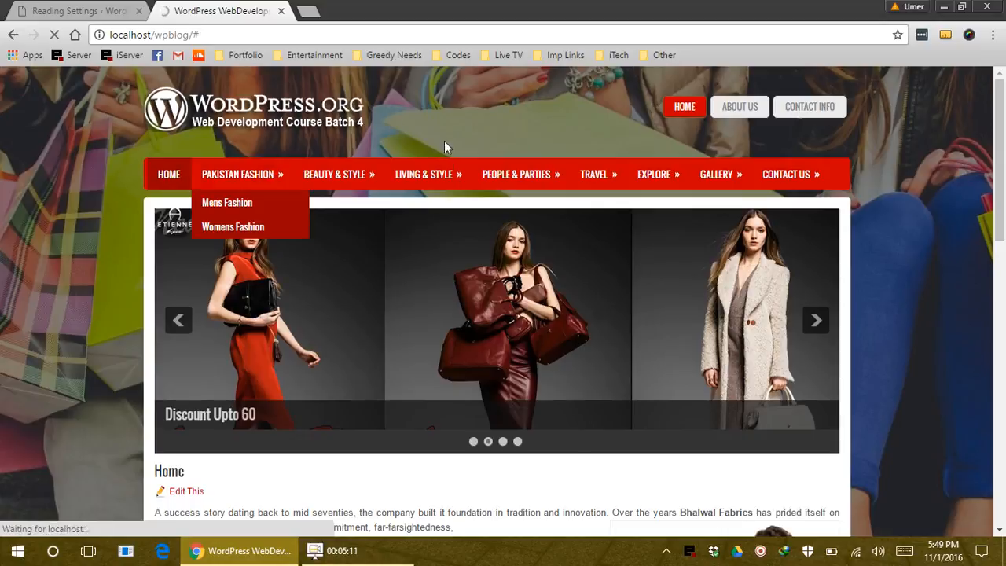
pyautogui.scroll(-4, 105, 328)
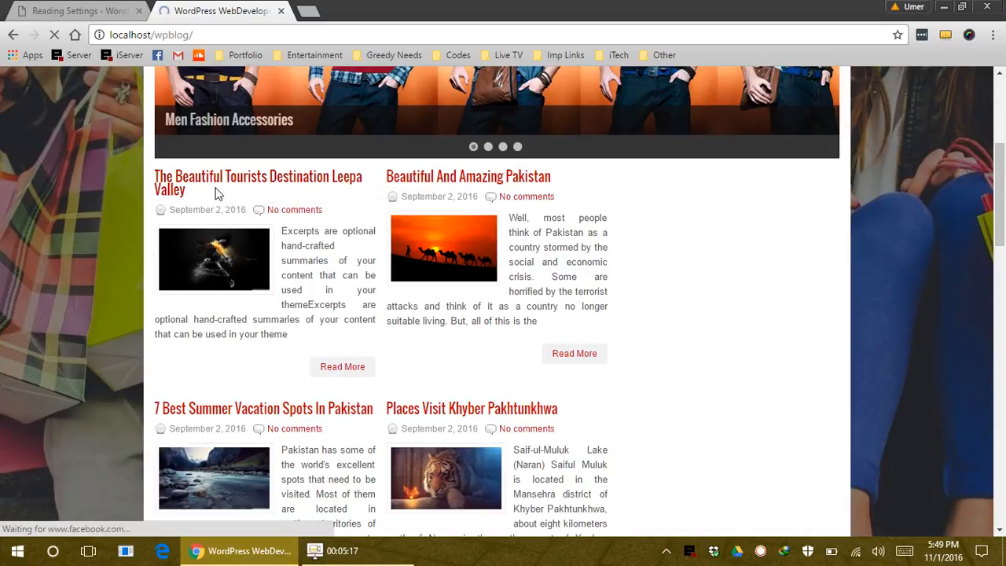
pyautogui.rightClick(168, 264)
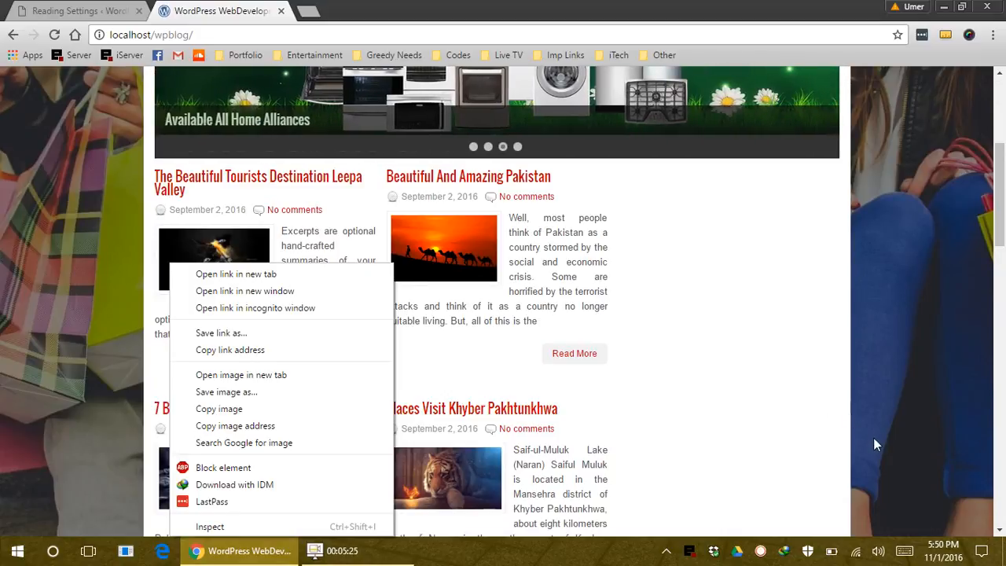
pyautogui.click(902, 425)
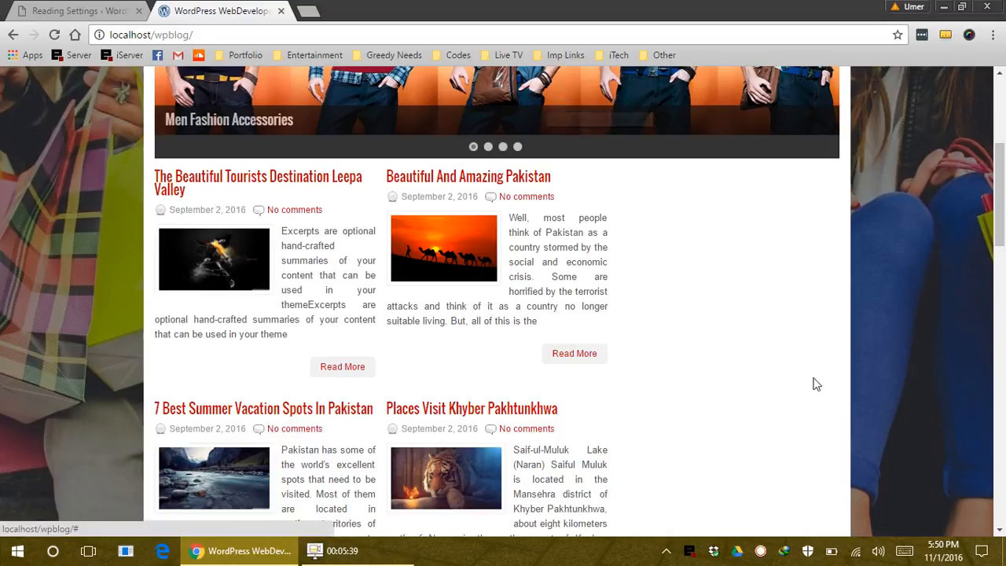
pyautogui.scroll(1, 806, 387)
pyautogui.scroll(-8, 422, 374)
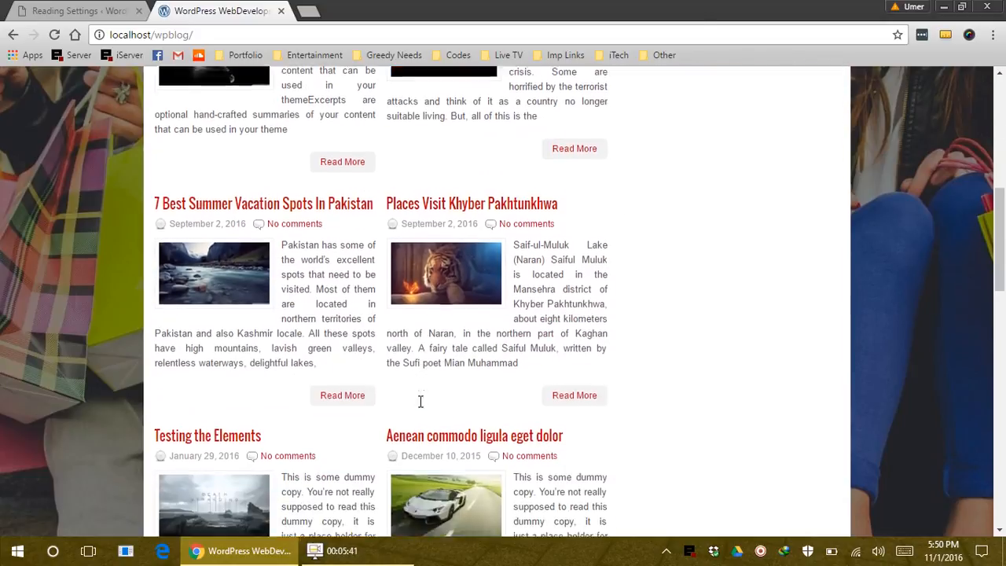
pyautogui.scroll(-7, 418, 469)
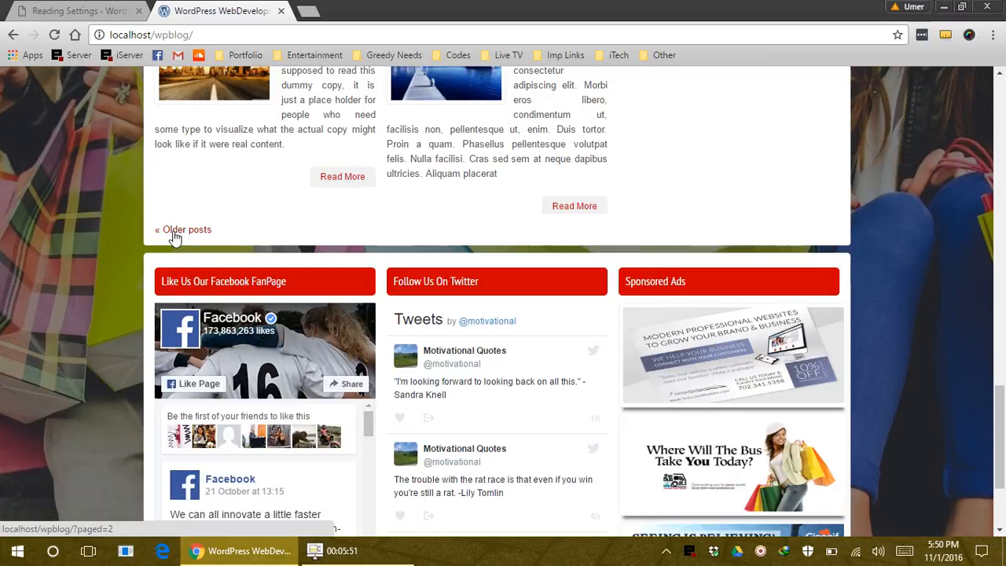
pyautogui.click(77, 12)
pyautogui.scroll(-2, 437, 400)
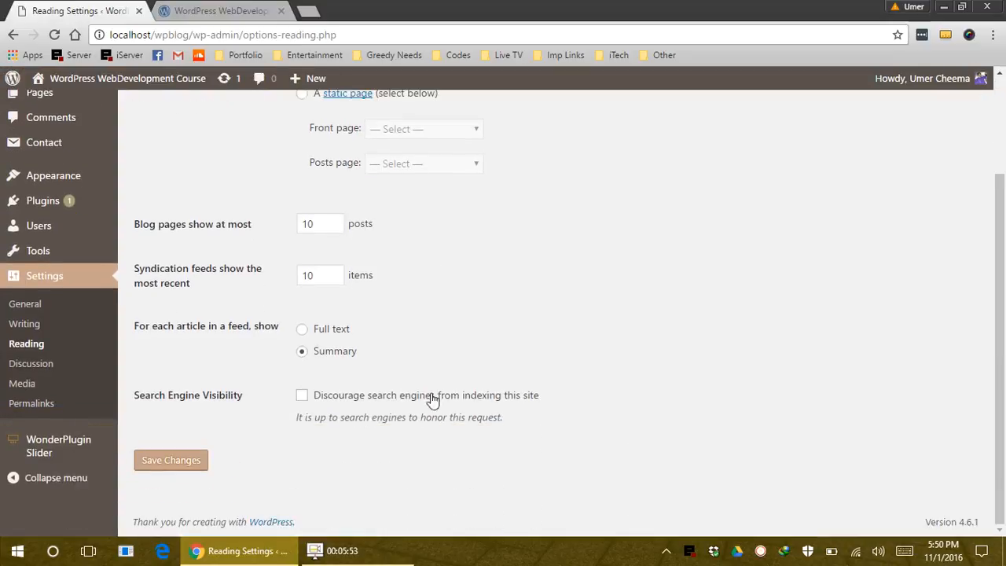
# Set 'Blog pages show at most' to 8 posts
pyautogui.click(334, 228)
pyautogui.click(333, 221)
pyautogui.doubleClick(314, 227)
pyautogui.write('8')
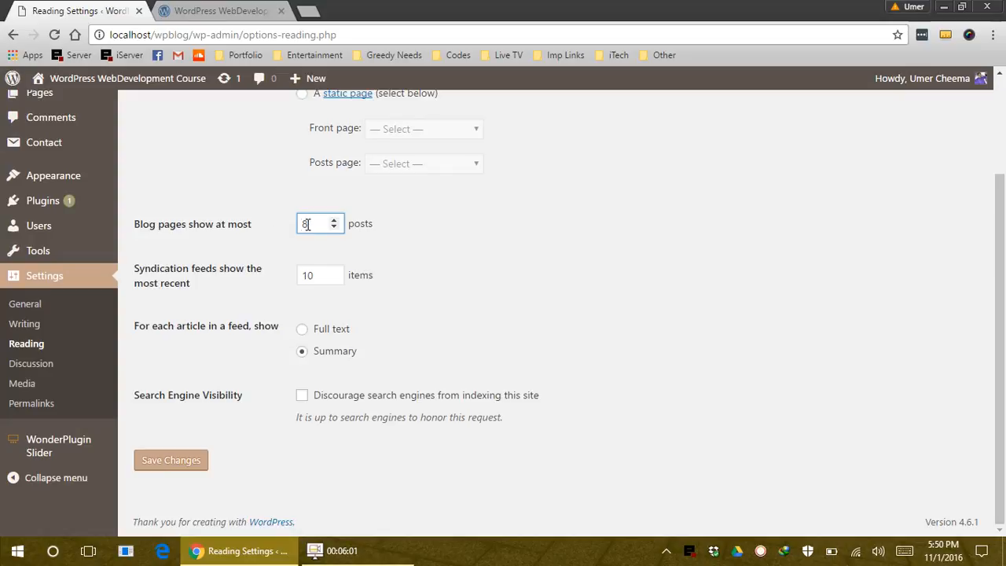
# Review the live site's post listing, then go to Appearance > Widgets
pyautogui.click(220, 10)
pyautogui.scroll(8, 441, 466)
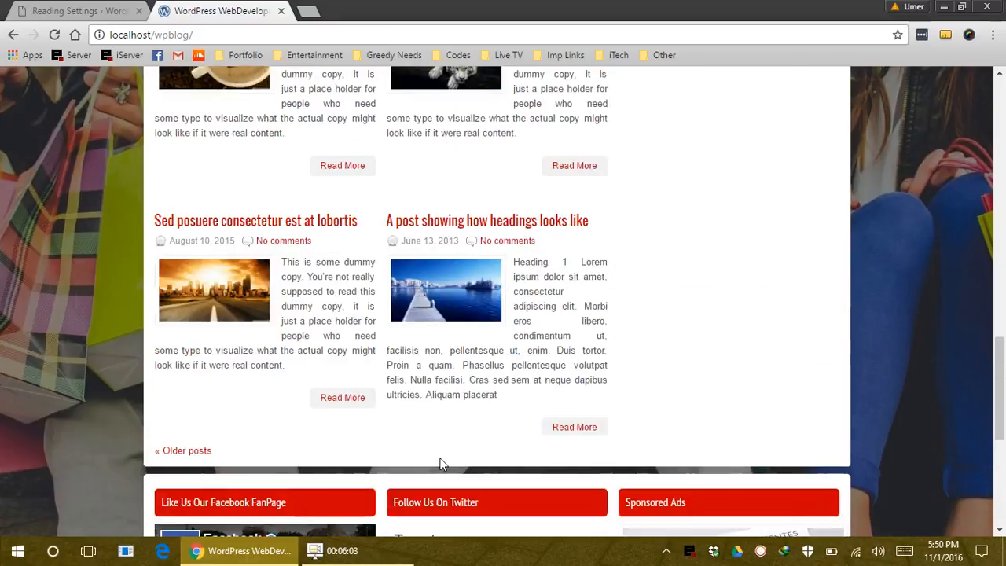
pyautogui.scroll(10, 442, 466)
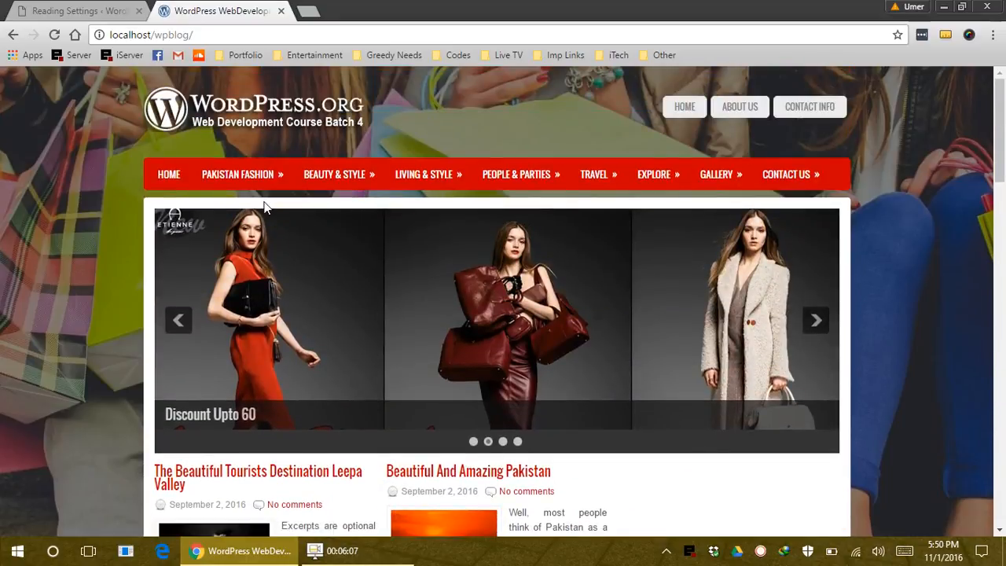
pyautogui.hotkey('ctrl', 'Tab')
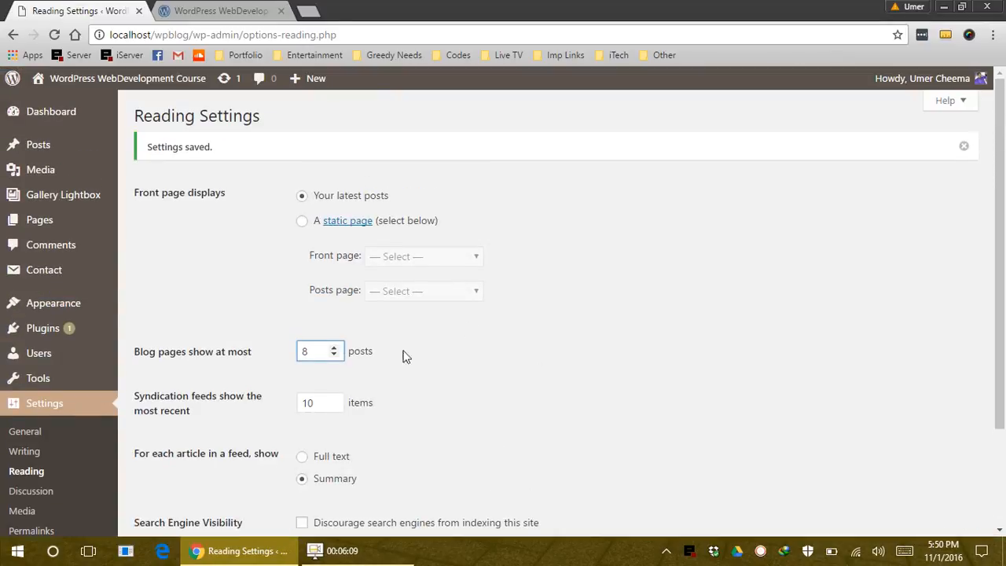
pyautogui.moveTo(91, 312)
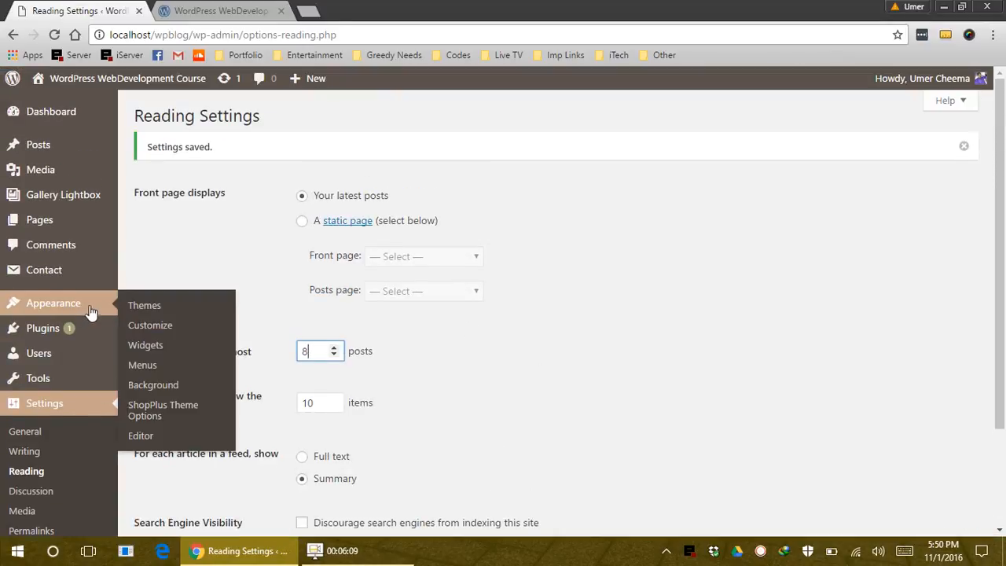
pyautogui.click(172, 352)
# Look over the live site's front page, then return to the Widgets admin page
pyautogui.click(267, 8)
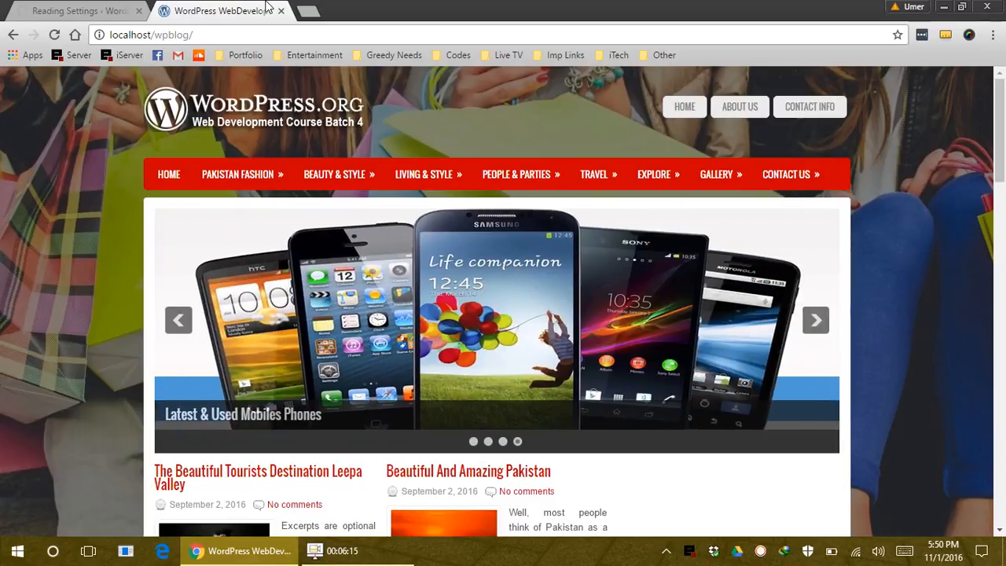
pyautogui.scroll(-3, 629, 401)
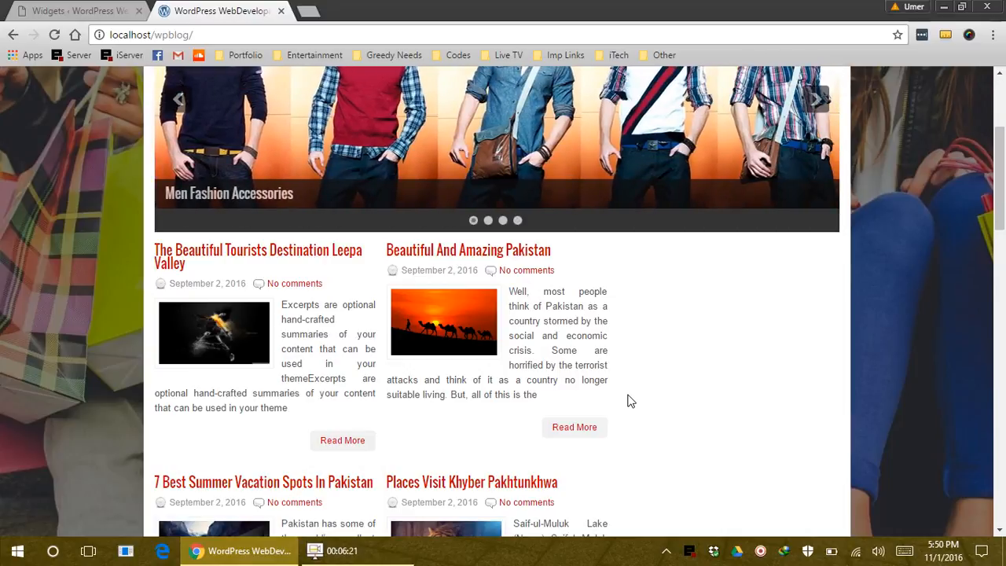
pyautogui.click(91, 10)
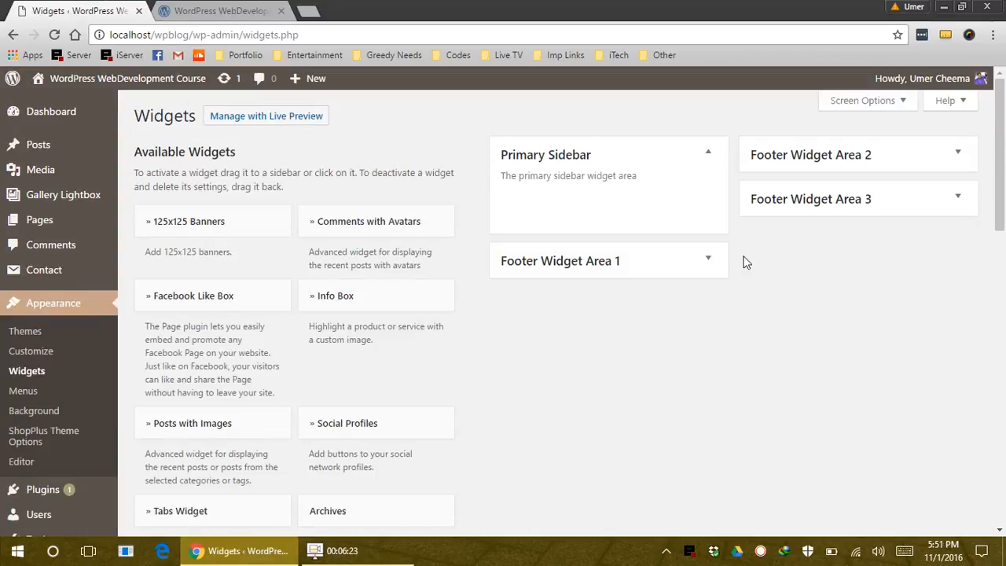
# Add a Search widget to the Primary Sidebar titled 'Search Here' and save it
pyautogui.scroll(-5, 312, 456)
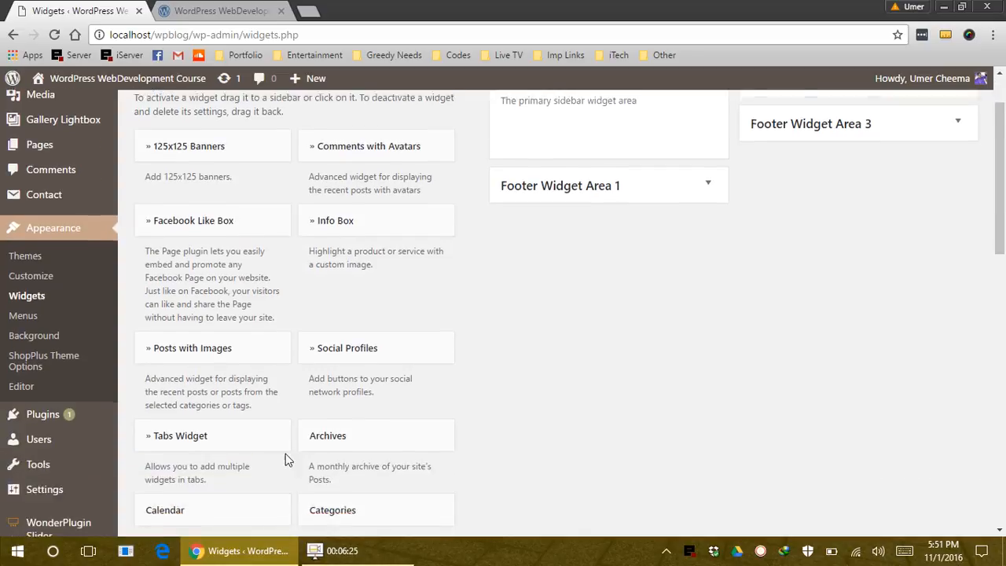
pyautogui.scroll(-3, 216, 499)
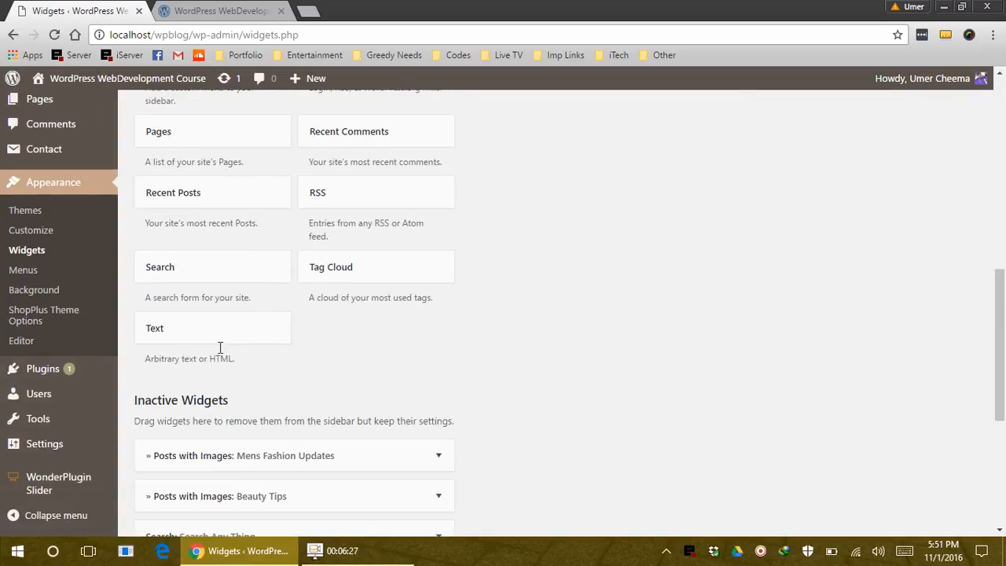
pyautogui.click(202, 276)
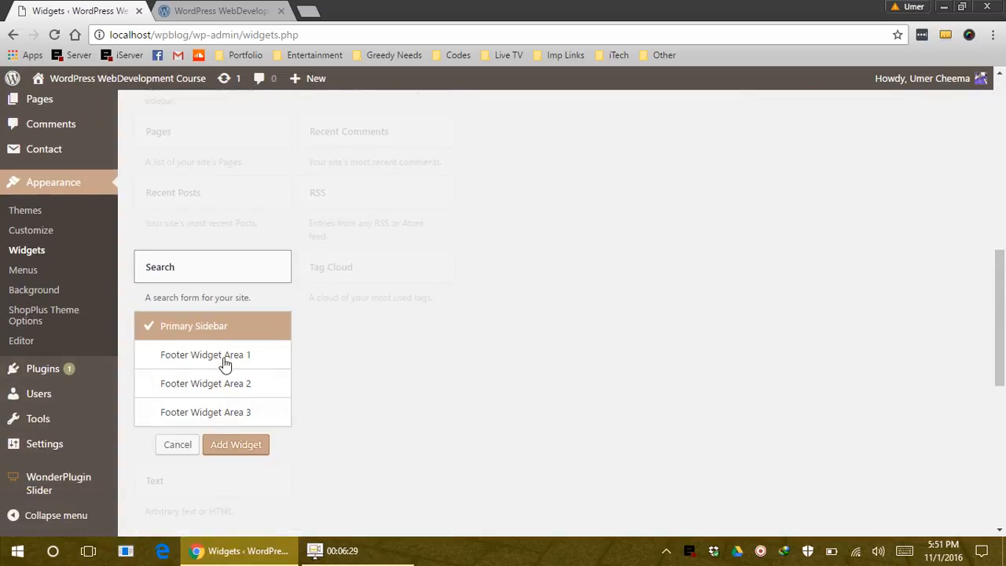
pyautogui.click(244, 445)
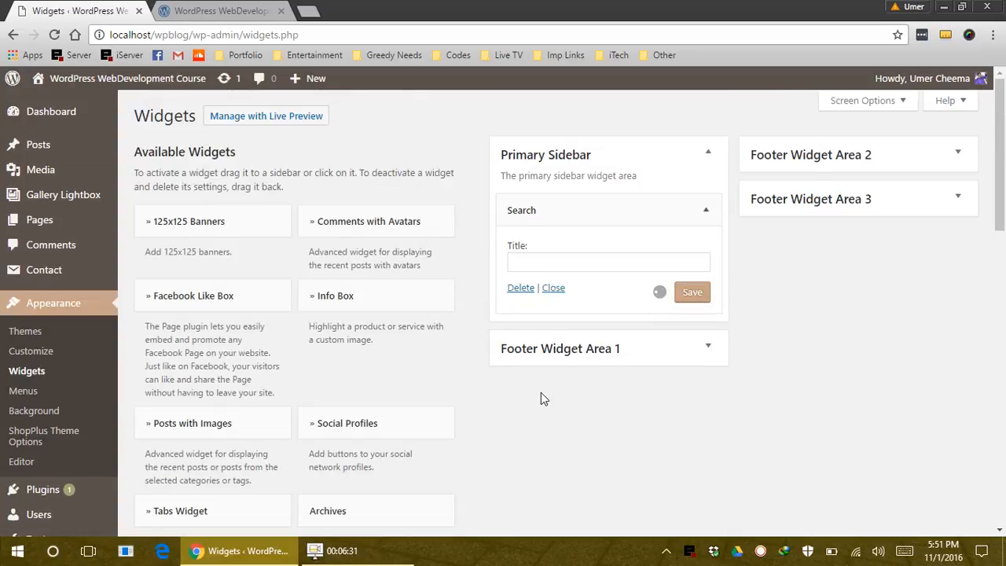
pyautogui.click(567, 259)
pyautogui.write('Search Here')
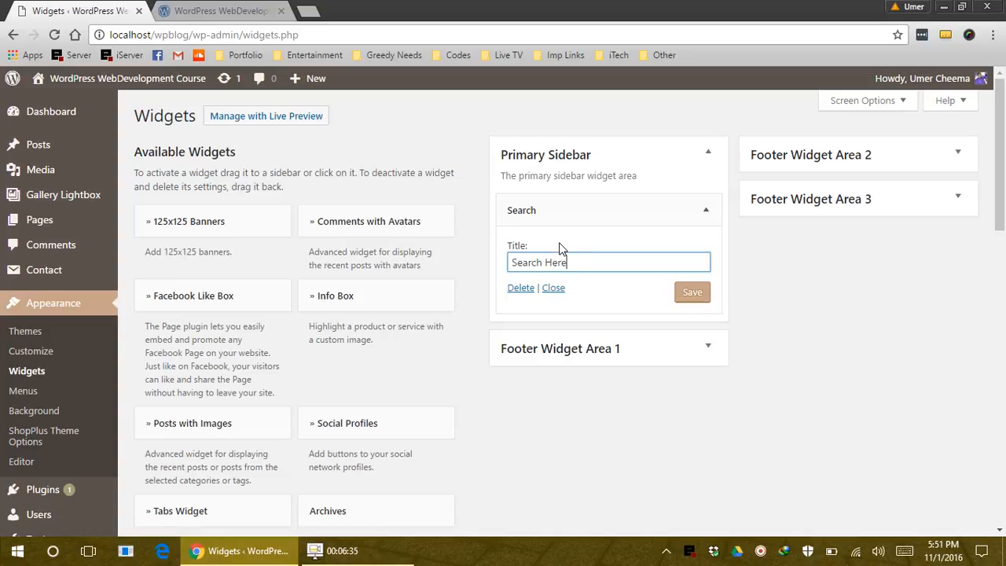
pyautogui.click(685, 303)
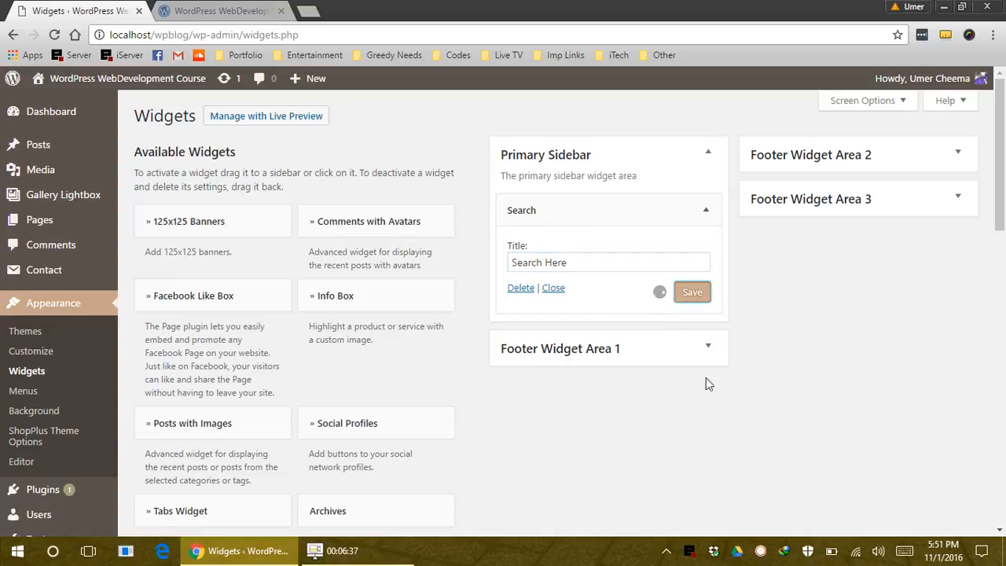
pyautogui.scroll(-3, 471, 409)
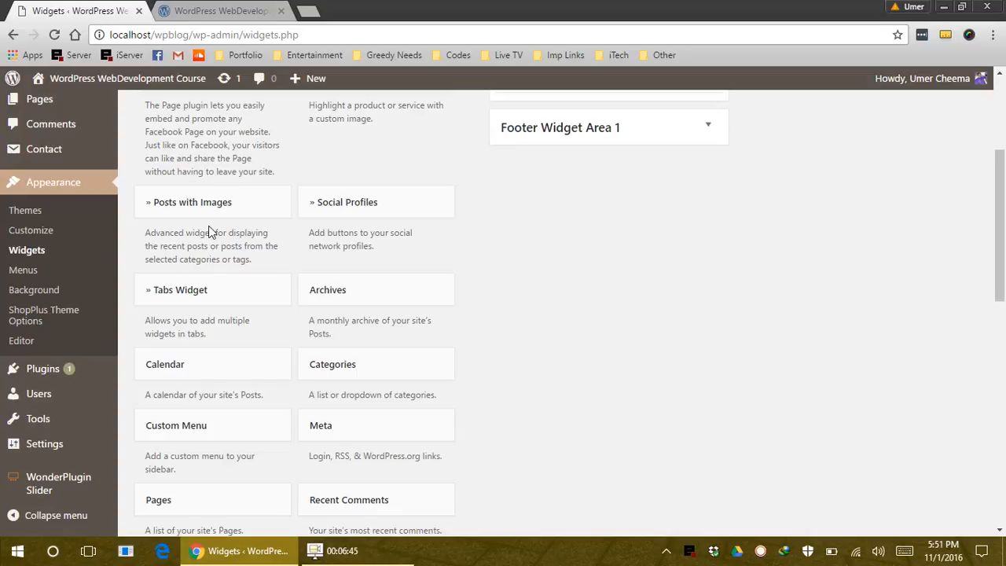
pyautogui.scroll(-3, 458, 364)
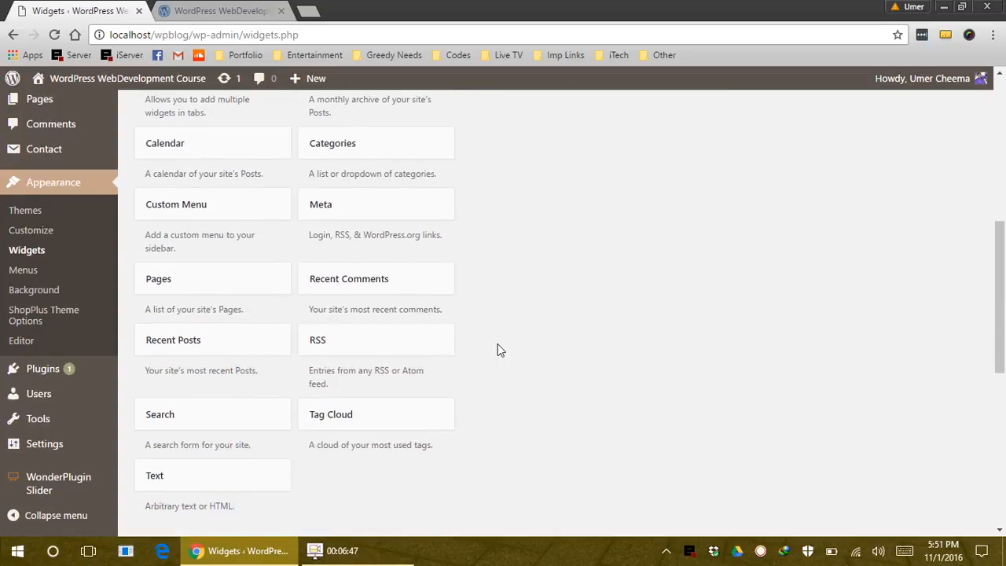
pyautogui.scroll(5, 382, 449)
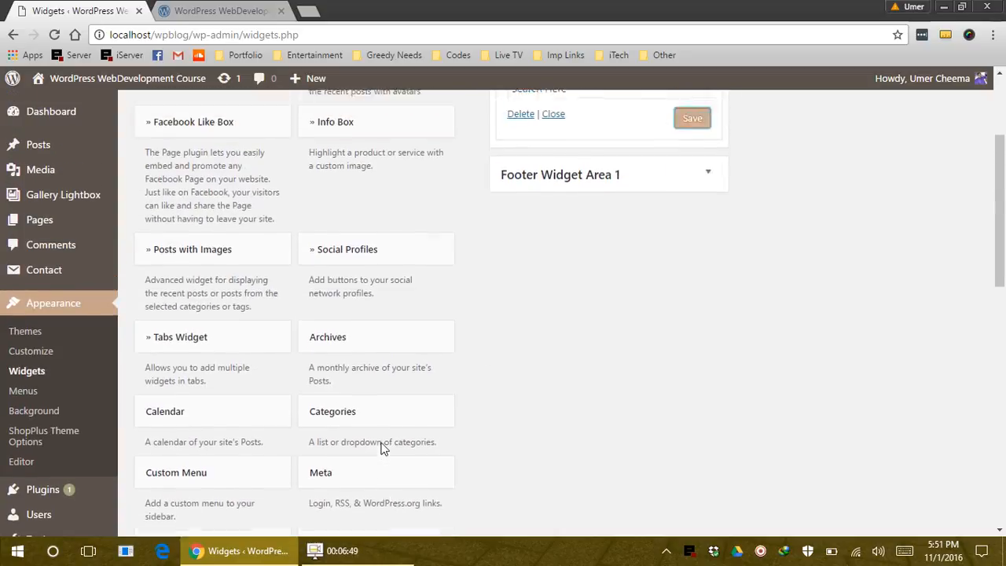
pyautogui.scroll(1, 382, 449)
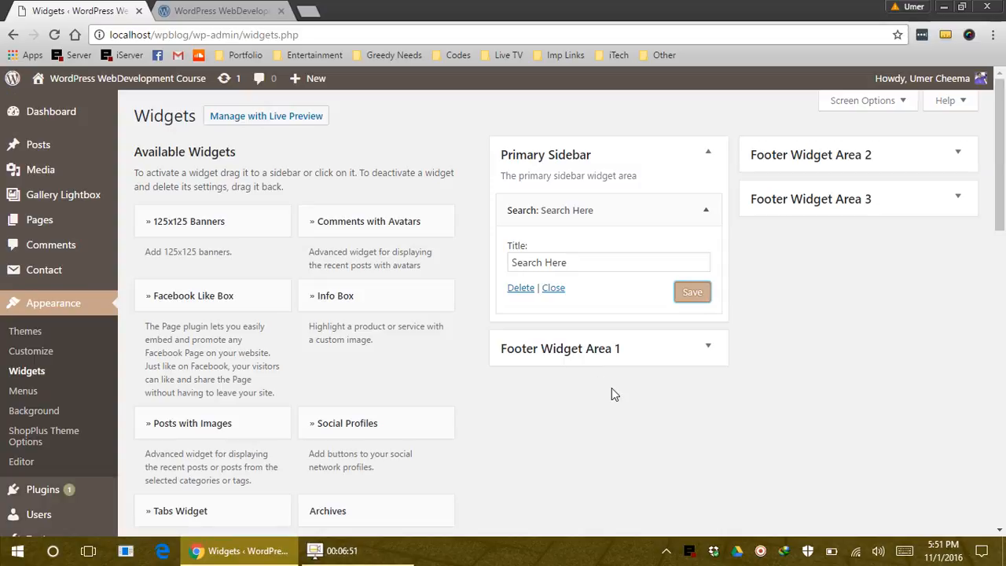
# Add a Recent Posts widget to the Primary Sidebar
pyautogui.scroll(-3, 611, 393)
pyautogui.scroll(-1, 616, 407)
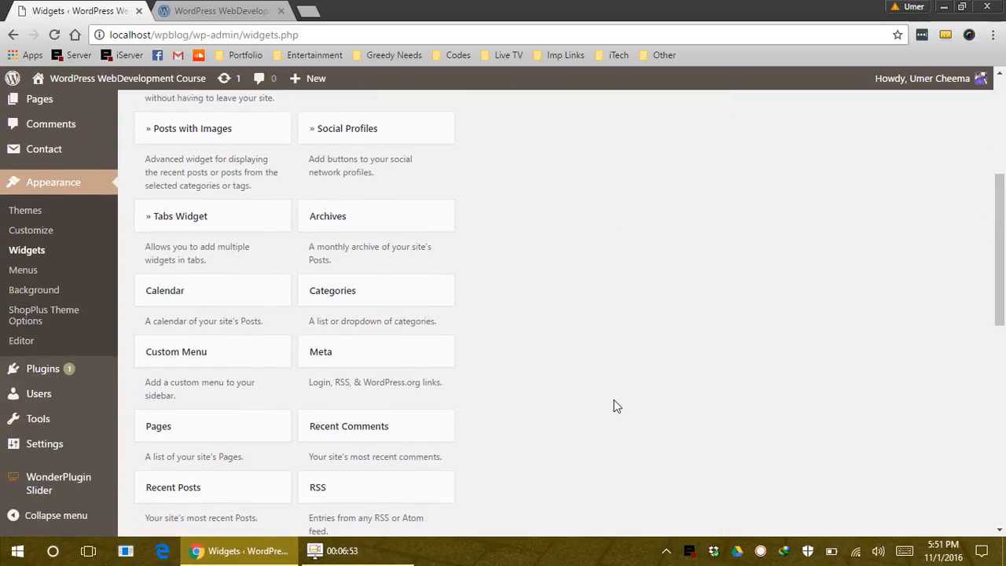
pyautogui.scroll(-1, 614, 405)
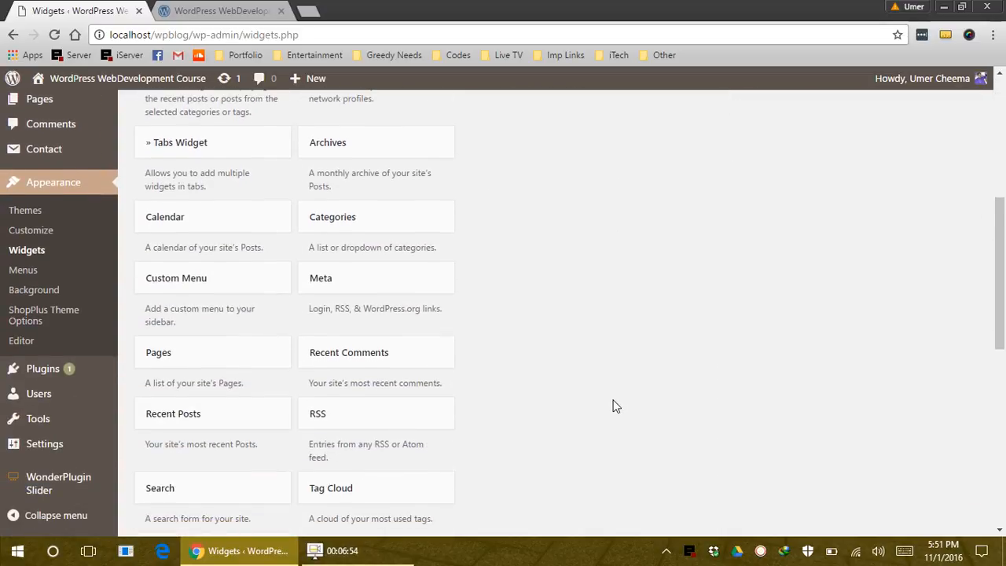
pyautogui.click(236, 423)
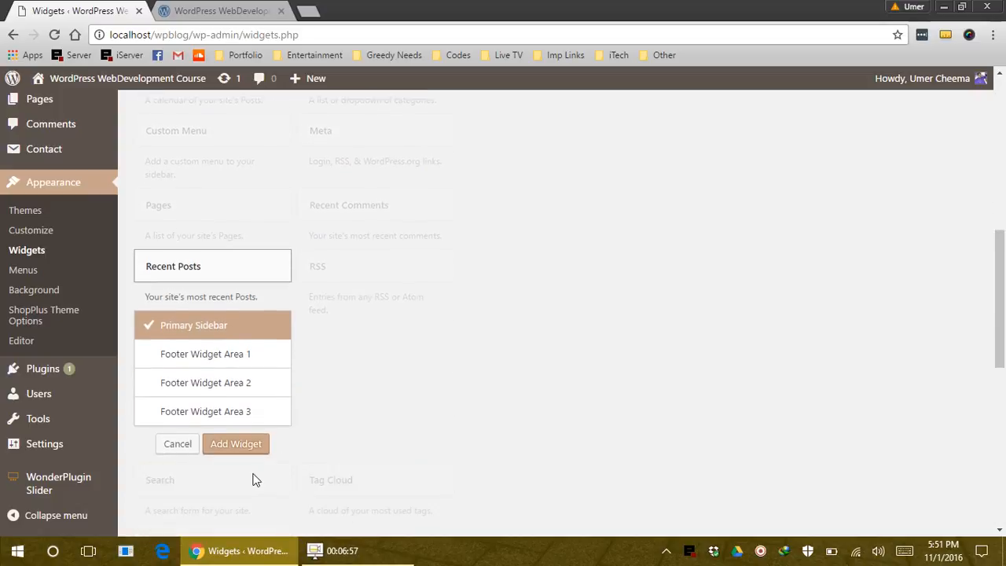
pyautogui.click(246, 446)
# Title the Recent Posts widget 'Latest Posts', save it, and go to reload the homepage
pyautogui.scroll(-1, 621, 393)
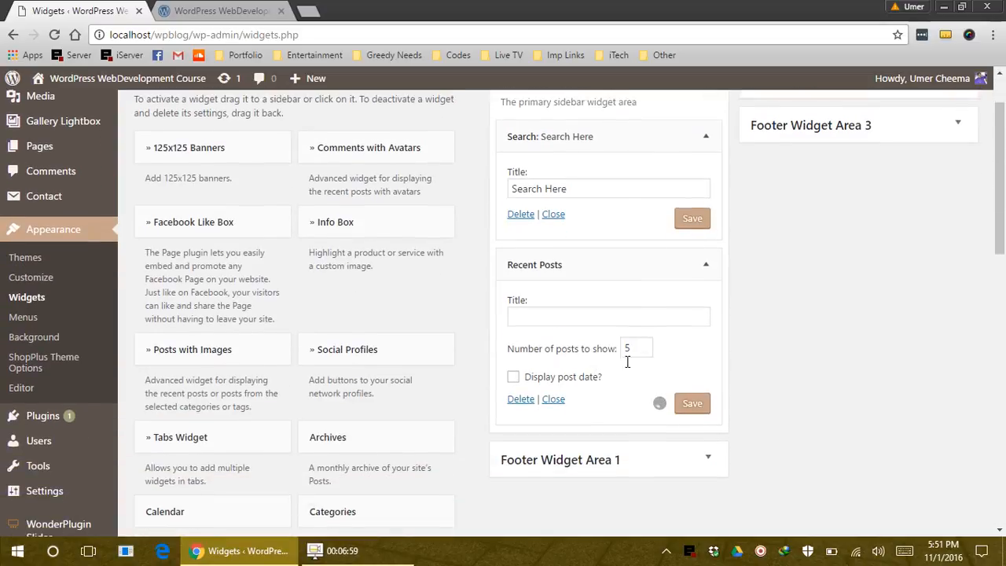
pyautogui.click(611, 324)
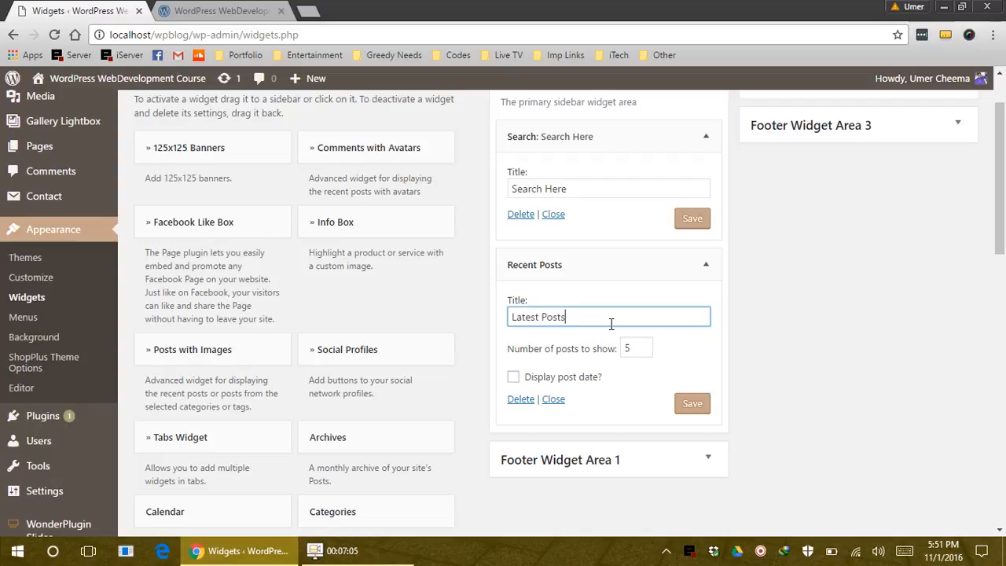
pyautogui.click(692, 404)
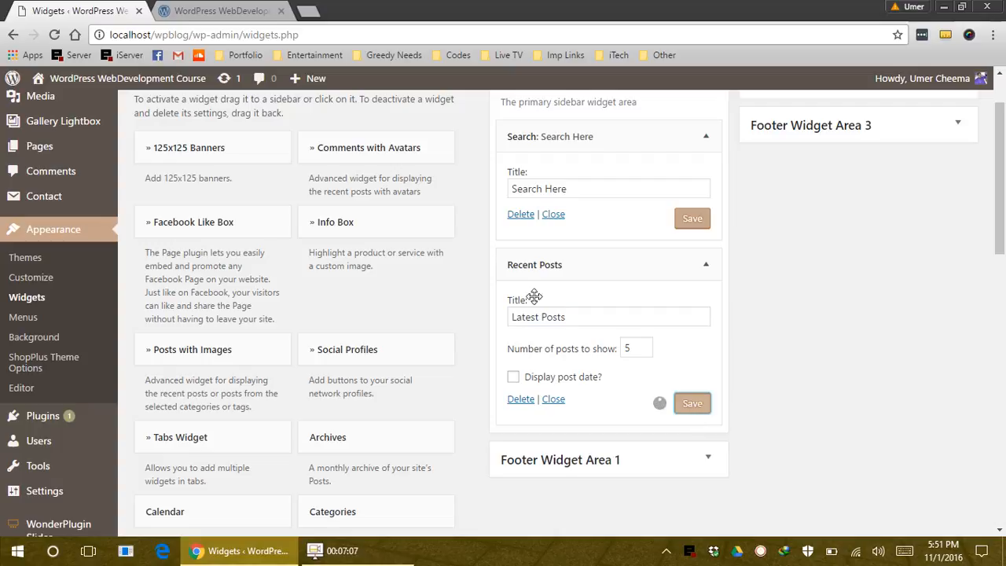
pyautogui.click(248, 10)
pyautogui.click(249, 35)
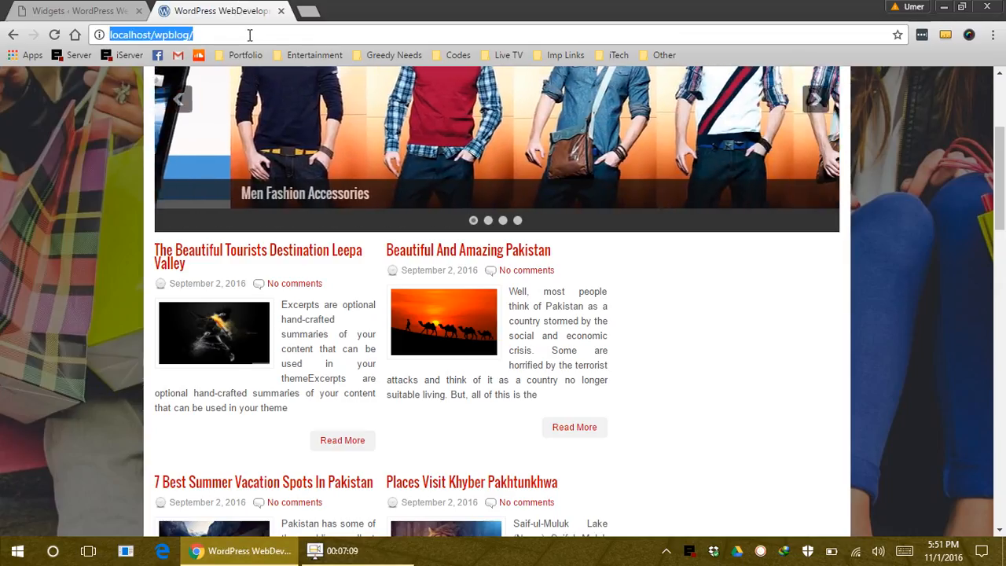
# Reload the homepage to view the sidebar, then drag Recent Posts out of the Primary Sidebar
pyautogui.press('Return')
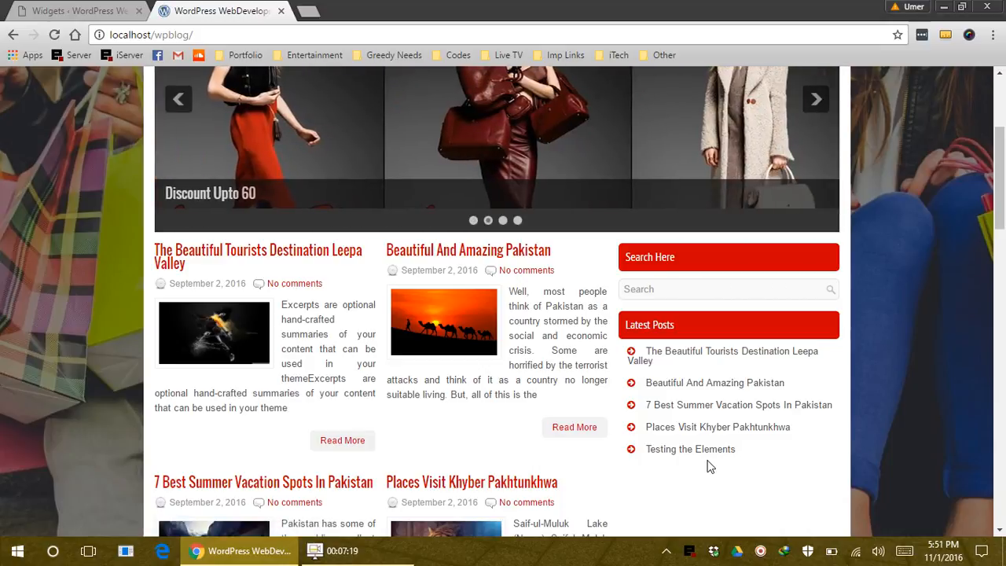
pyautogui.click(100, 9)
pyautogui.moveTo(550, 271); pyautogui.dragTo(254, 312)
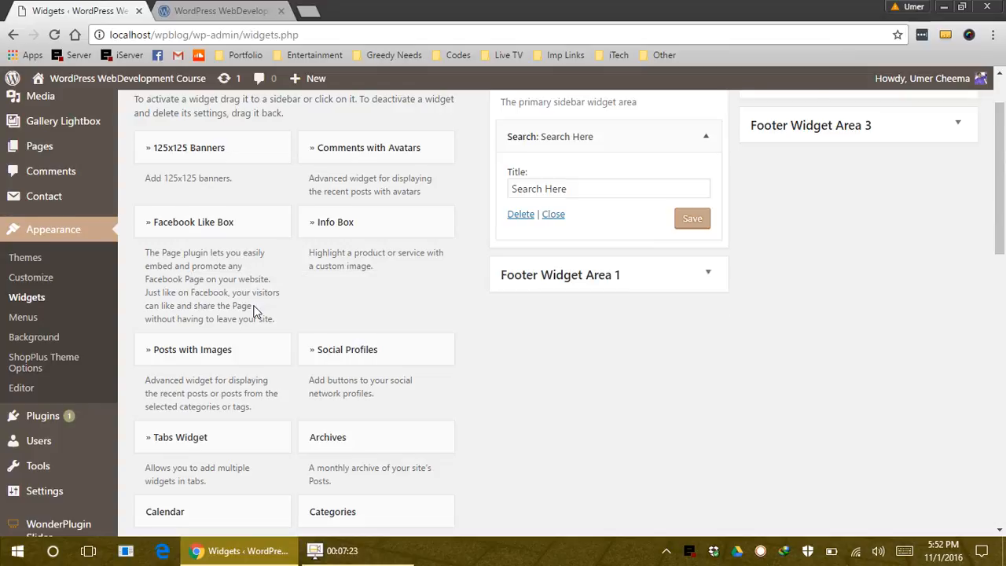
# Drag Posts with Images into the Primary Sidebar and title it 'Latest Posts'
pyautogui.scroll(1, 253, 319)
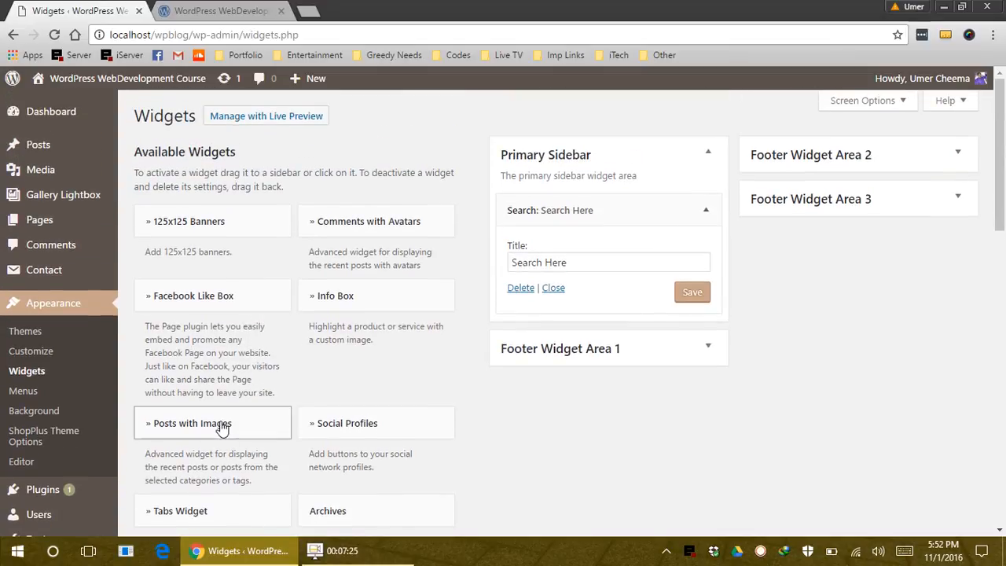
pyautogui.moveTo(221, 426); pyautogui.dragTo(418, 338)
pyautogui.write('Latest')
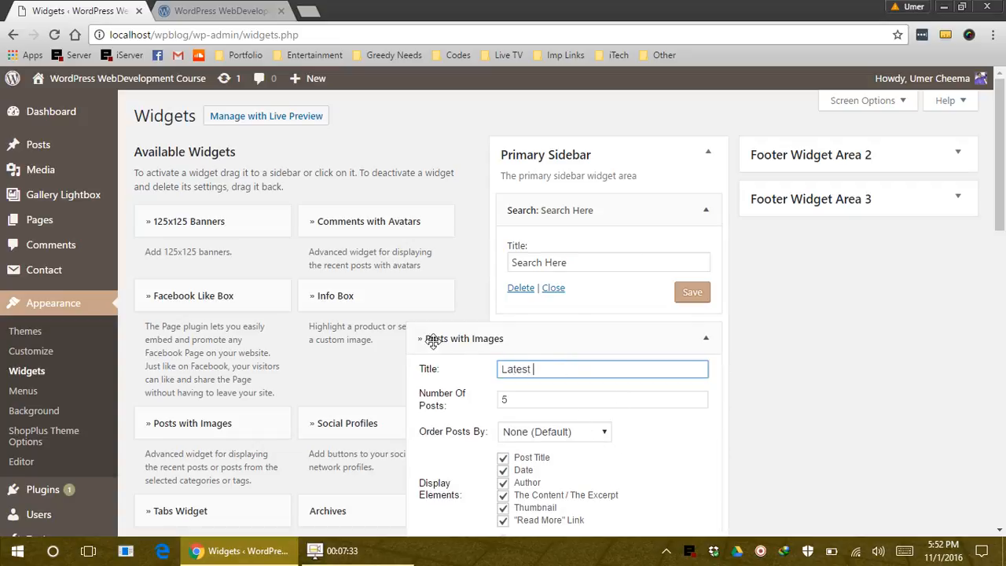
pyautogui.write(' Posts')
# Review excerpt length 26, the category list and Left thumbnail float, then save the widget
pyautogui.scroll(-3, 718, 262)
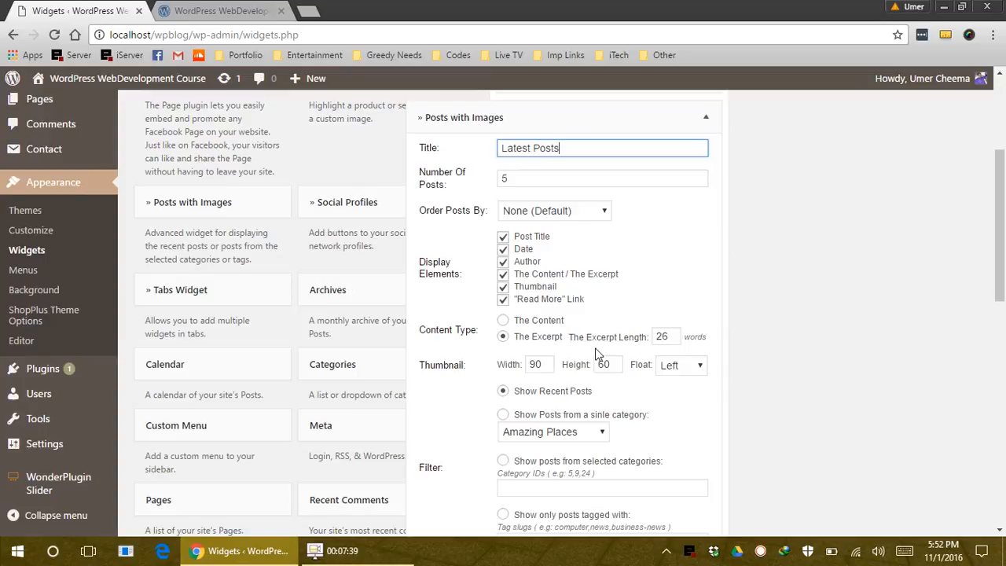
pyautogui.moveTo(683, 344); pyautogui.dragTo(648, 344)
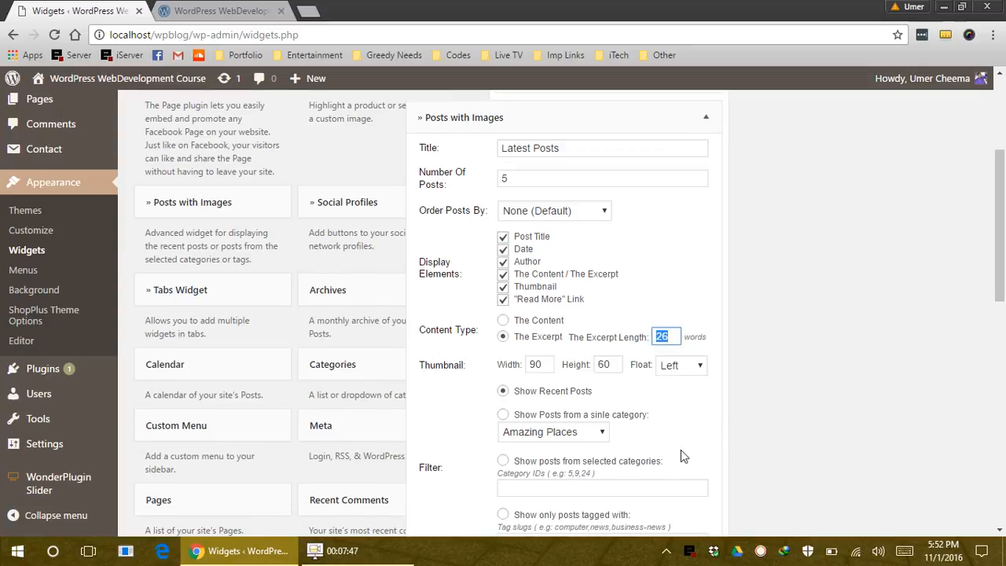
pyautogui.scroll(-2, 540, 253)
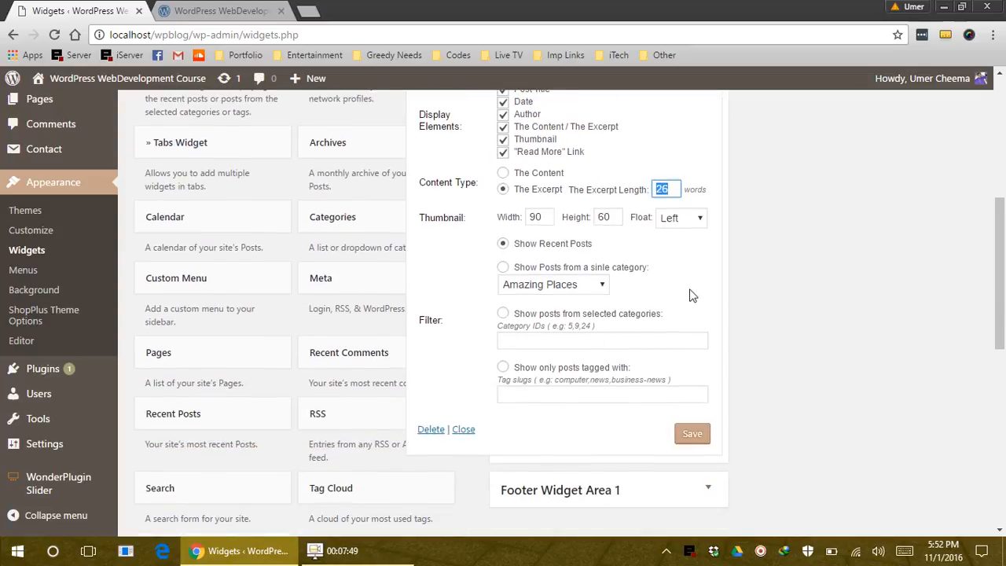
pyautogui.click(550, 287)
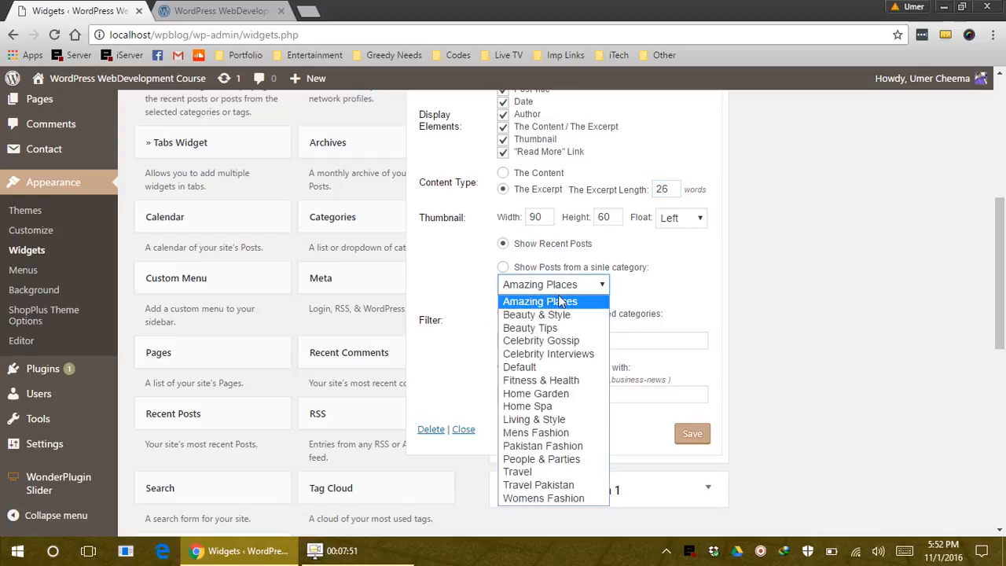
pyautogui.click(670, 259)
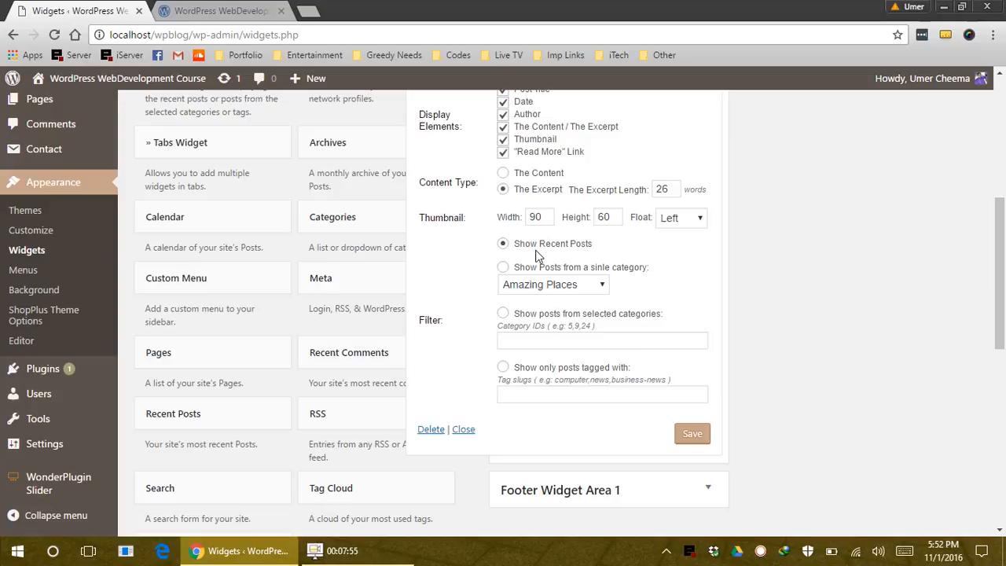
pyautogui.click(690, 222)
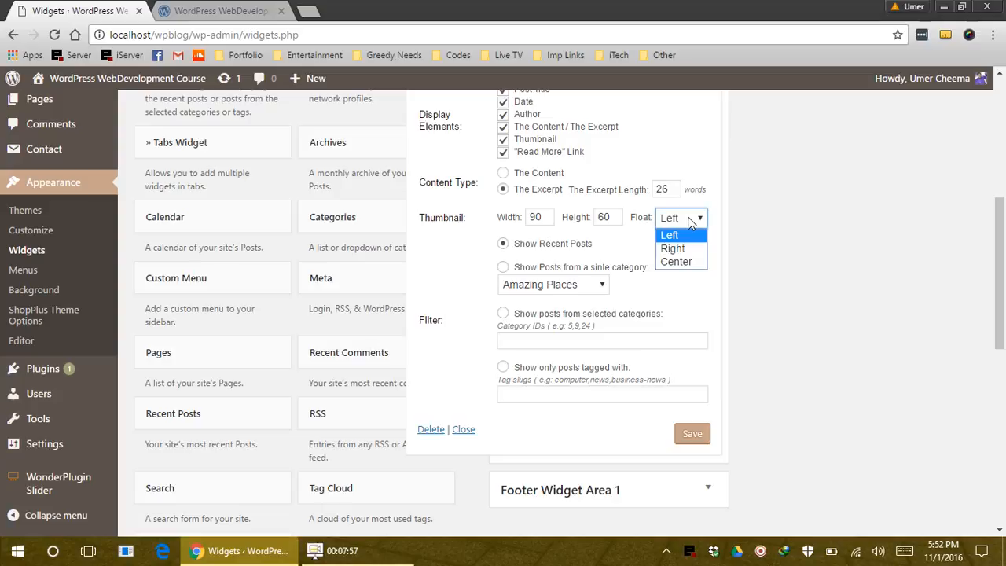
pyautogui.click(685, 223)
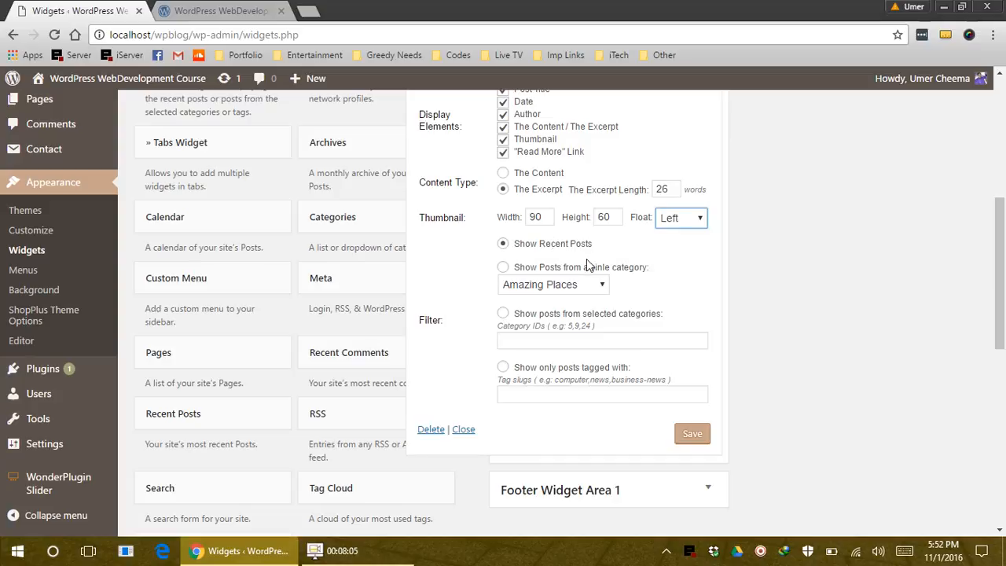
pyautogui.click(695, 440)
pyautogui.click(216, 11)
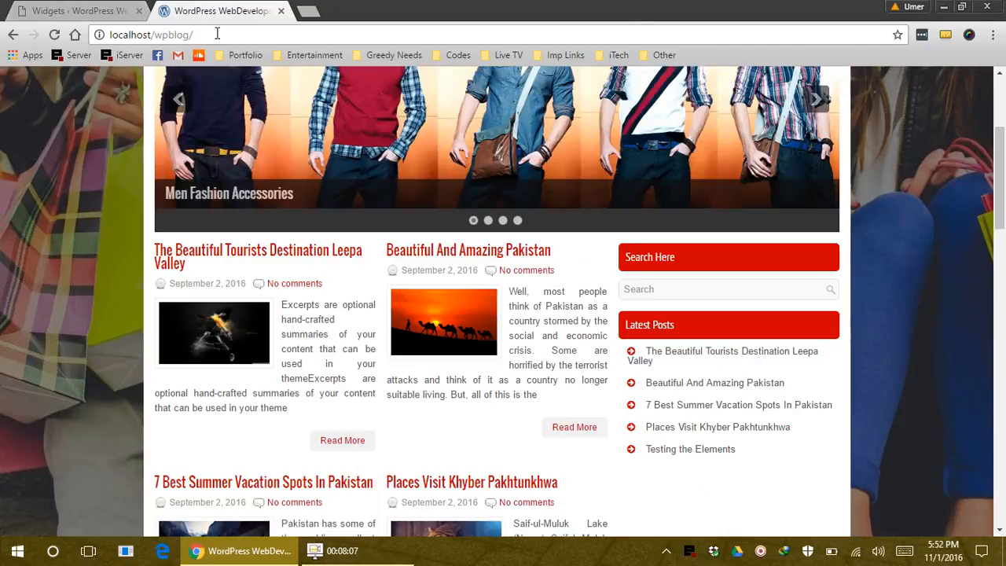
# Reload the homepage and scroll through the Latest Posts thumbnails and excerpts, then return to Widgets
pyautogui.click(218, 35)
pyautogui.press('Return')
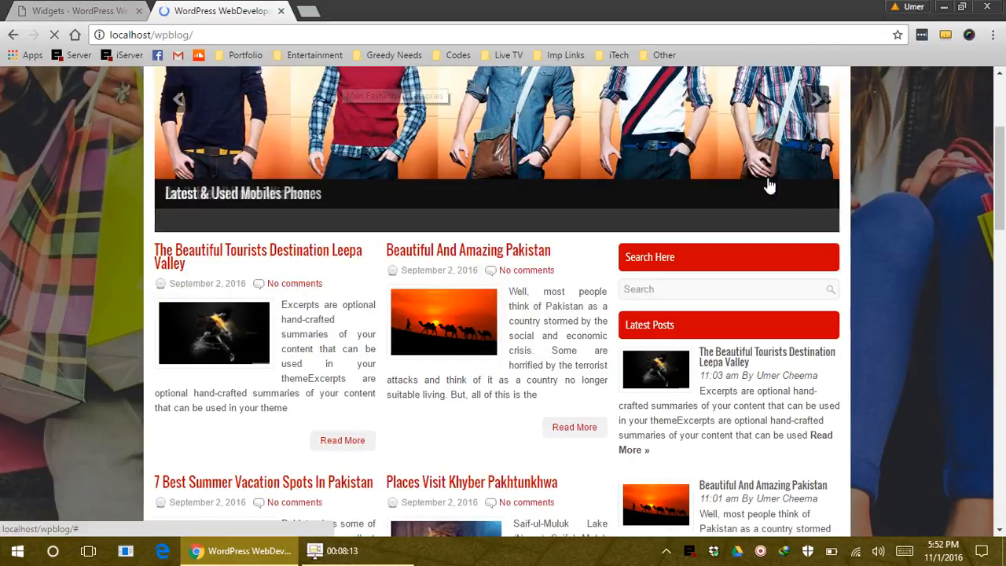
pyautogui.scroll(-3, 770, 184)
pyautogui.scroll(-4, 667, 299)
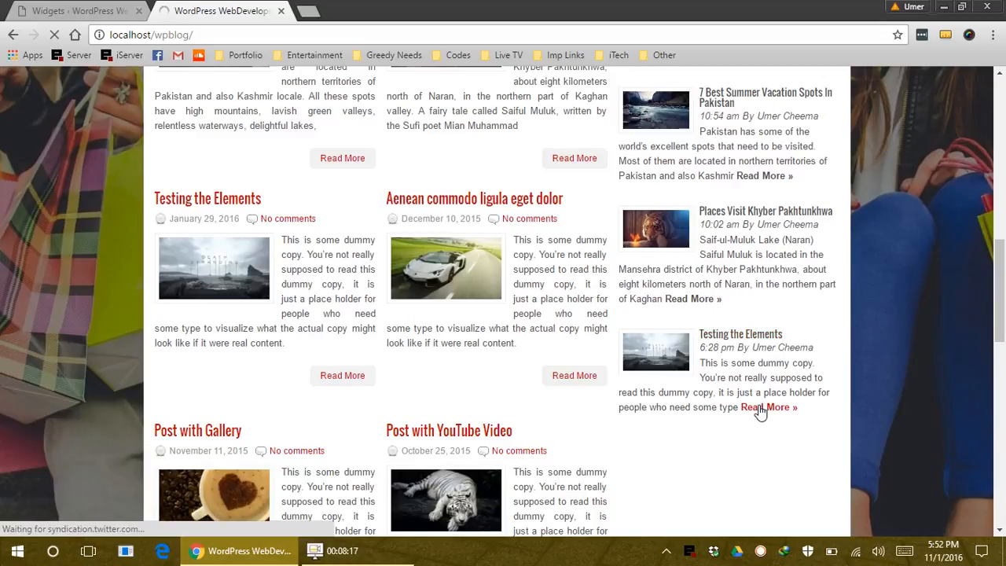
pyautogui.click(63, 10)
pyautogui.scroll(3, 606, 381)
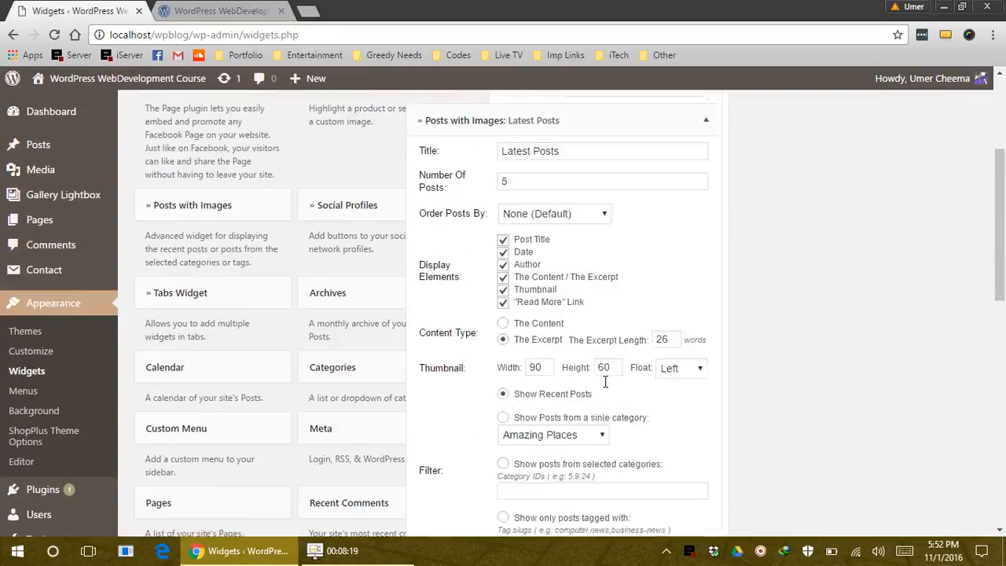
# Choose Mens Fashion as the Posts with Images widget's category
pyautogui.moveTo(562, 221); pyautogui.dragTo(422, 201)
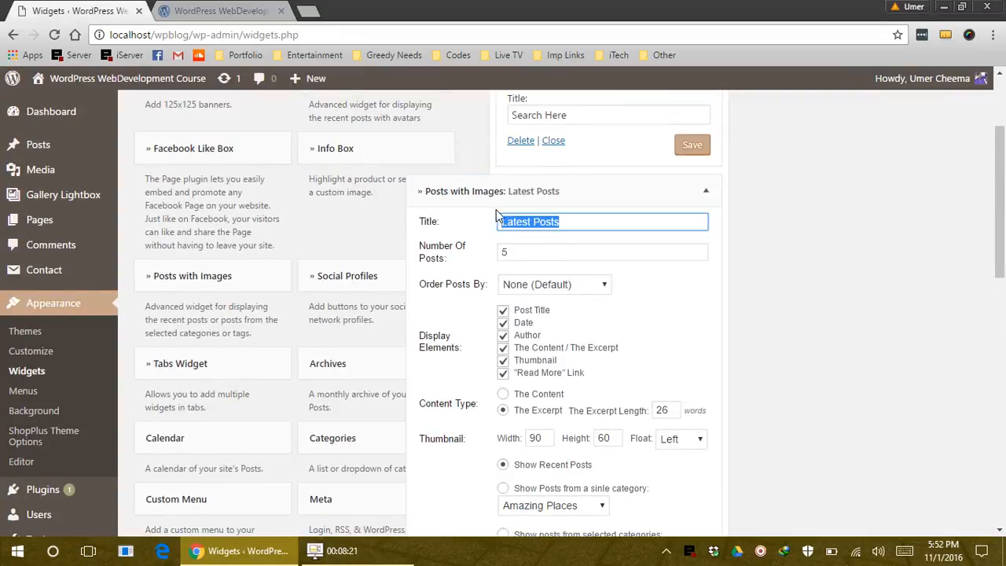
pyautogui.doubleClick(508, 222)
pyautogui.scroll(-1, 601, 321)
pyautogui.scroll(-4, 601, 320)
pyautogui.click(564, 211)
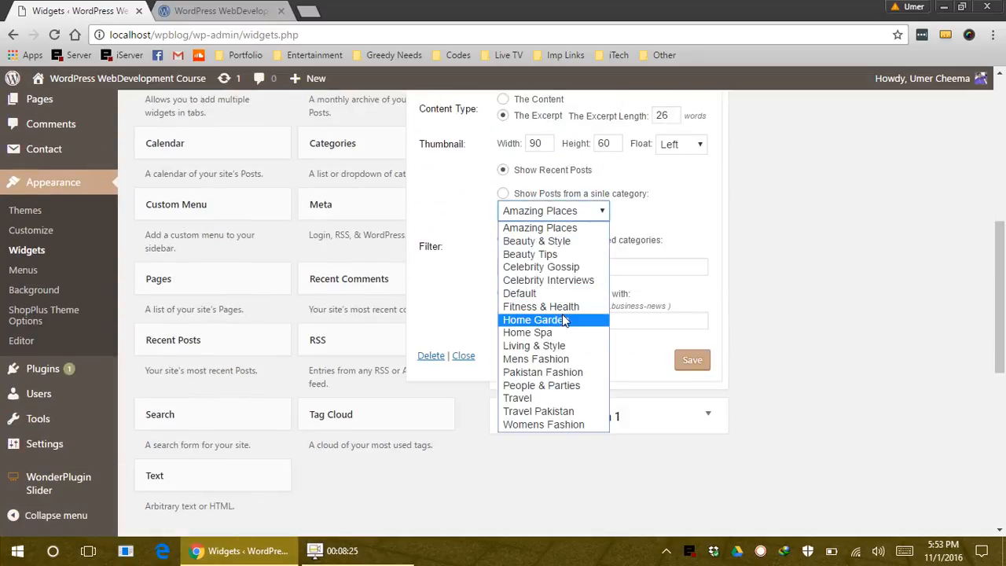
pyautogui.click(563, 358)
# Retitle the widget 'Mens Fashion' and save it
pyautogui.scroll(5, 550, 338)
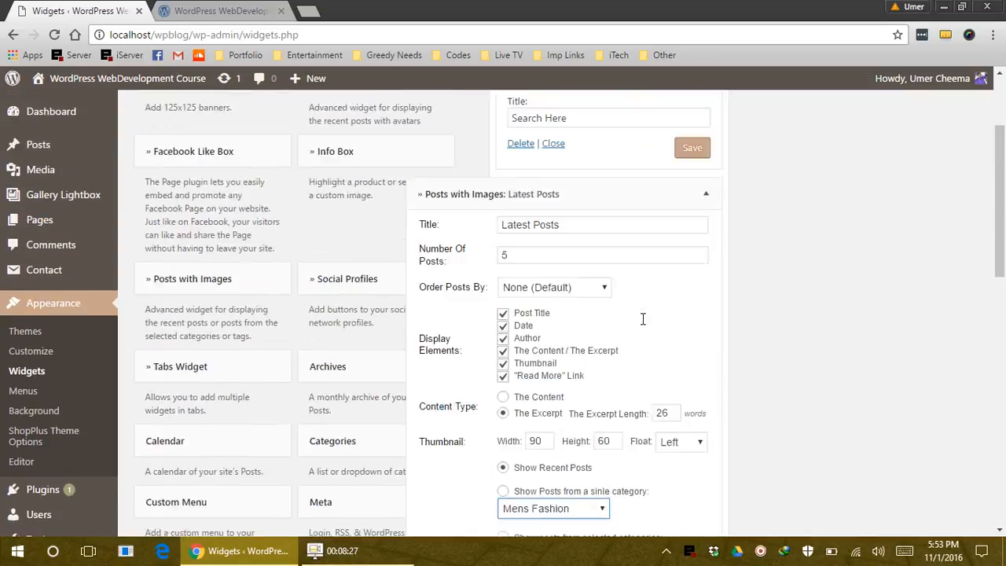
pyautogui.doubleClick(506, 295)
pyautogui.write('Me')
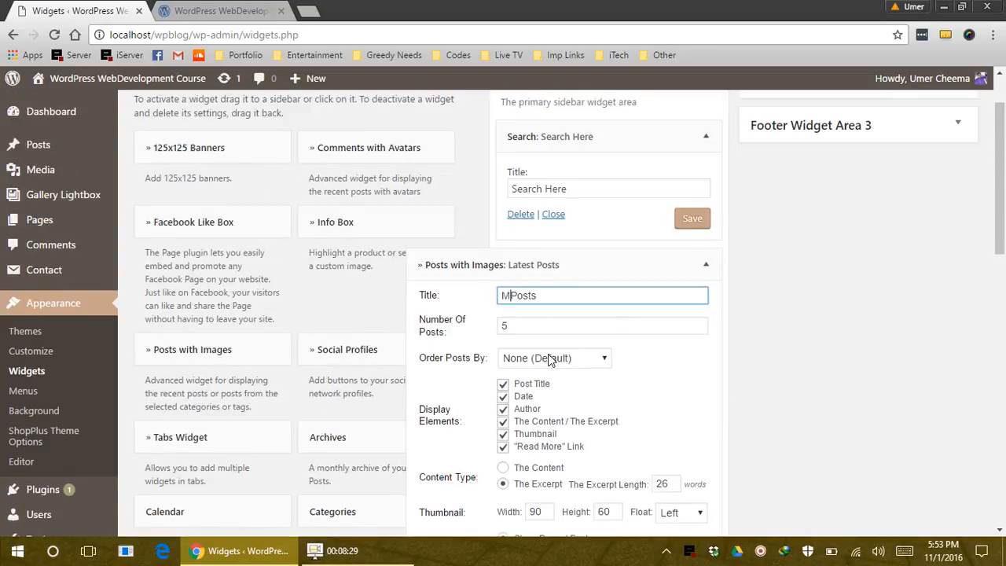
pyautogui.write('ns Fashion')
pyautogui.press('Delete')
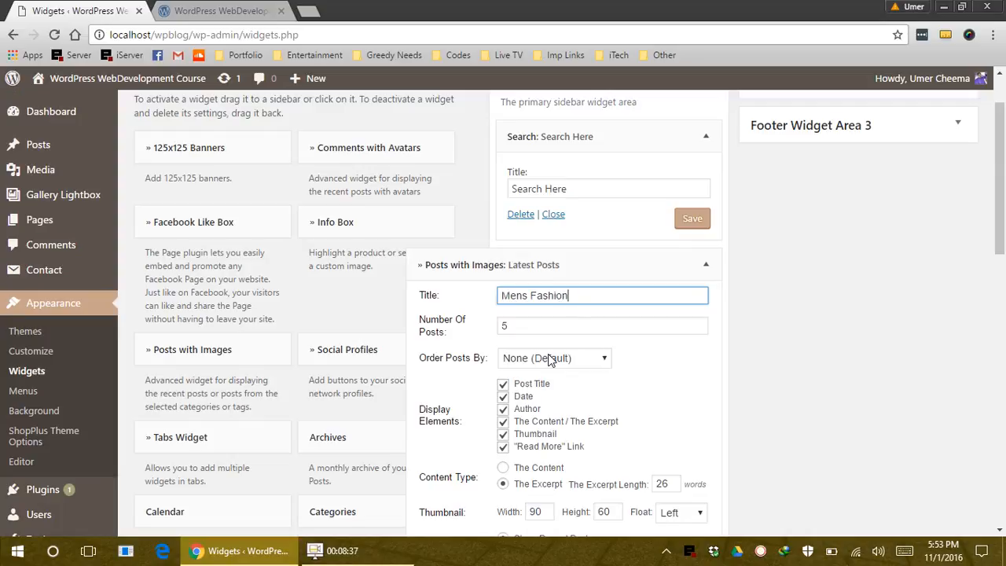
pyautogui.scroll(-5, 680, 411)
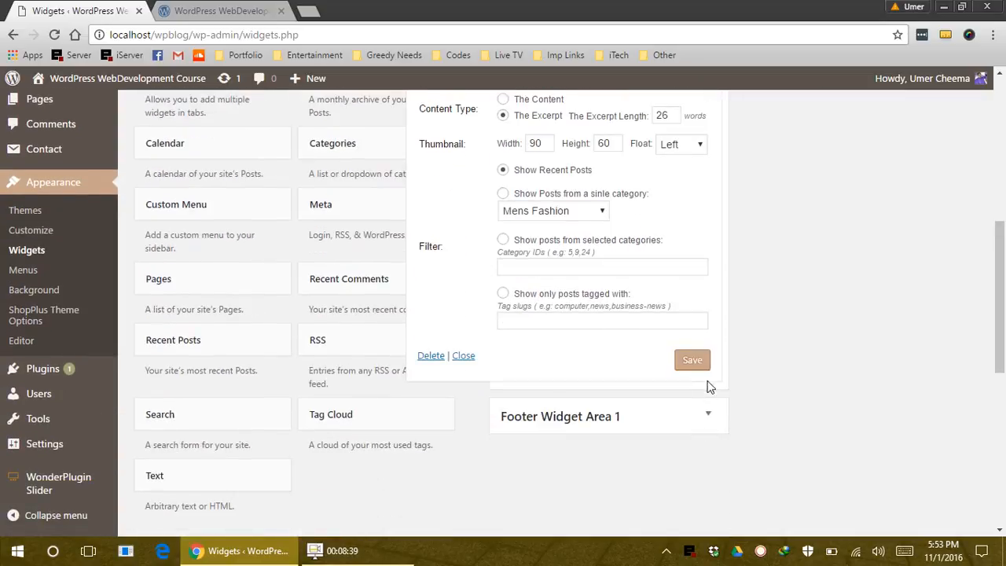
pyautogui.click(703, 360)
pyautogui.click(250, 14)
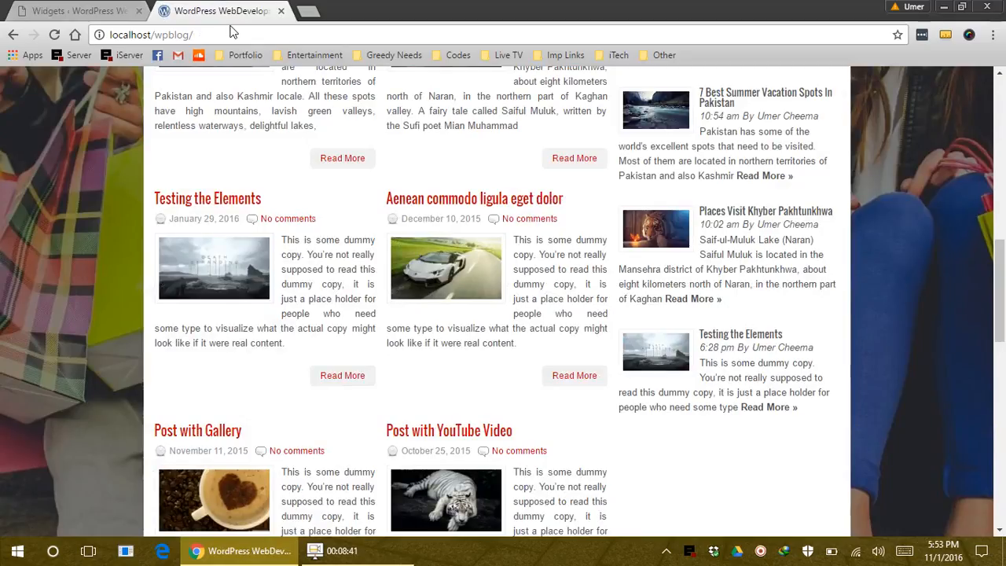
# Reload the homepage to check the renamed Mens Fashion widget
pyautogui.click(232, 34)
pyautogui.press('Return')
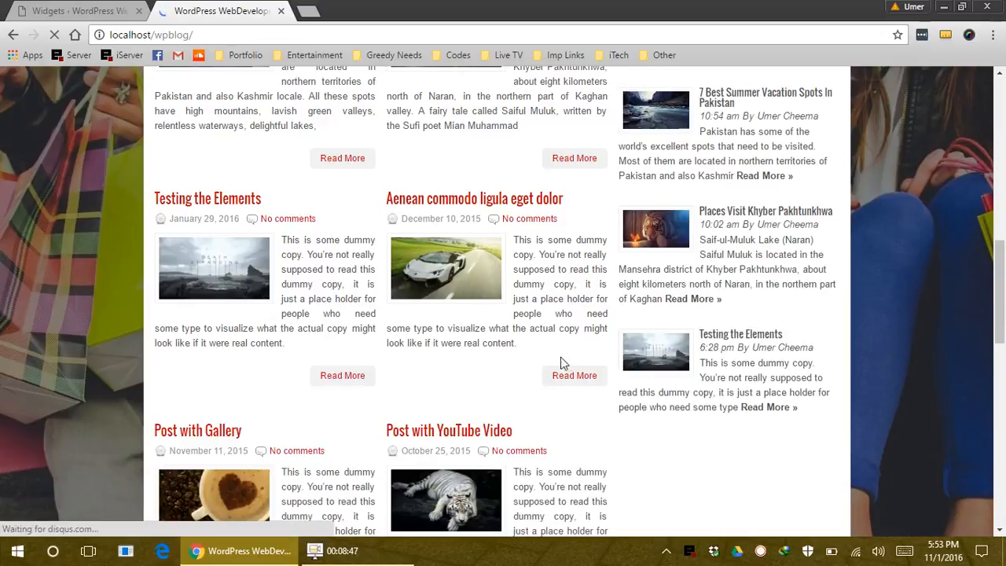
pyautogui.scroll(5, 561, 357)
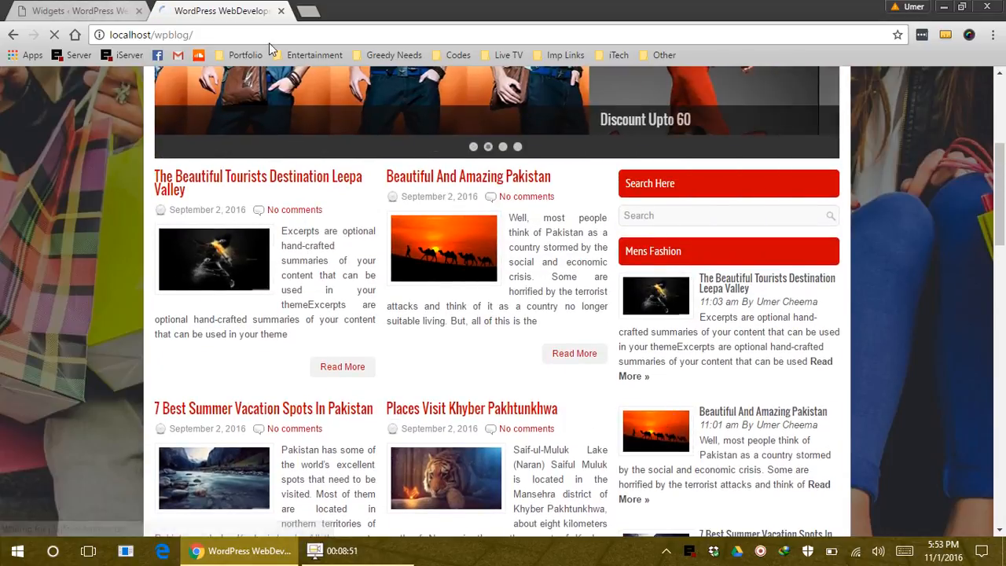
pyautogui.click(82, 11)
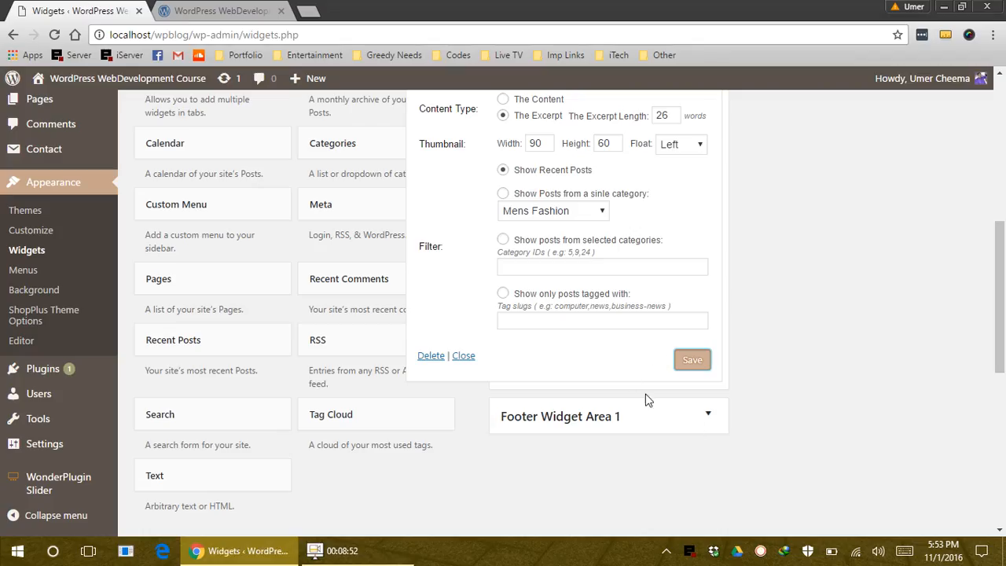
# Set the widget to show posts from a single category and save
pyautogui.click(534, 211)
pyautogui.click(521, 171)
pyautogui.click(697, 360)
# Reload the homepage to confirm the sidebar lists only Mens Fashion posts
pyautogui.click(223, 10)
pyautogui.click(223, 31)
pyautogui.press('Return')
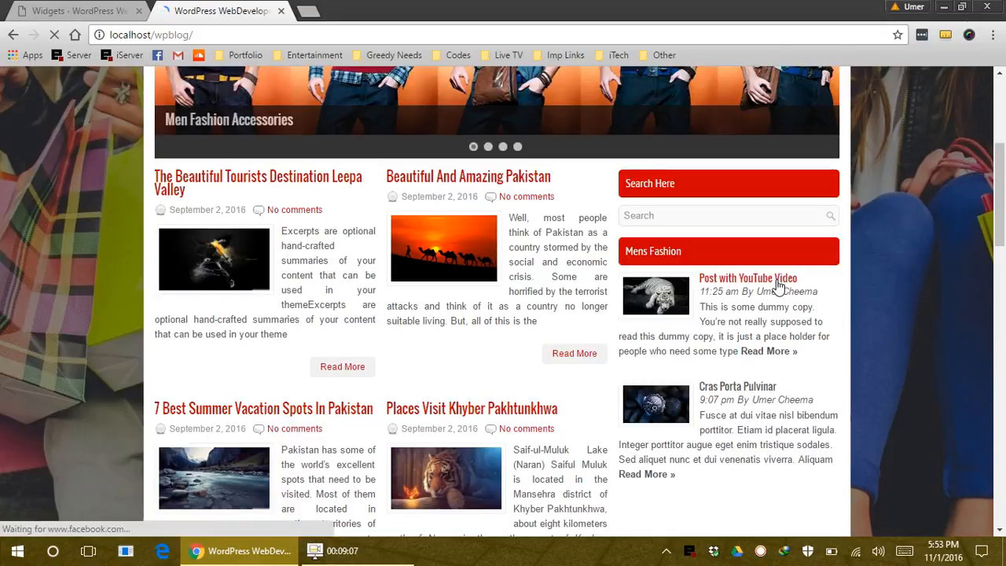
pyautogui.scroll(-2, 814, 407)
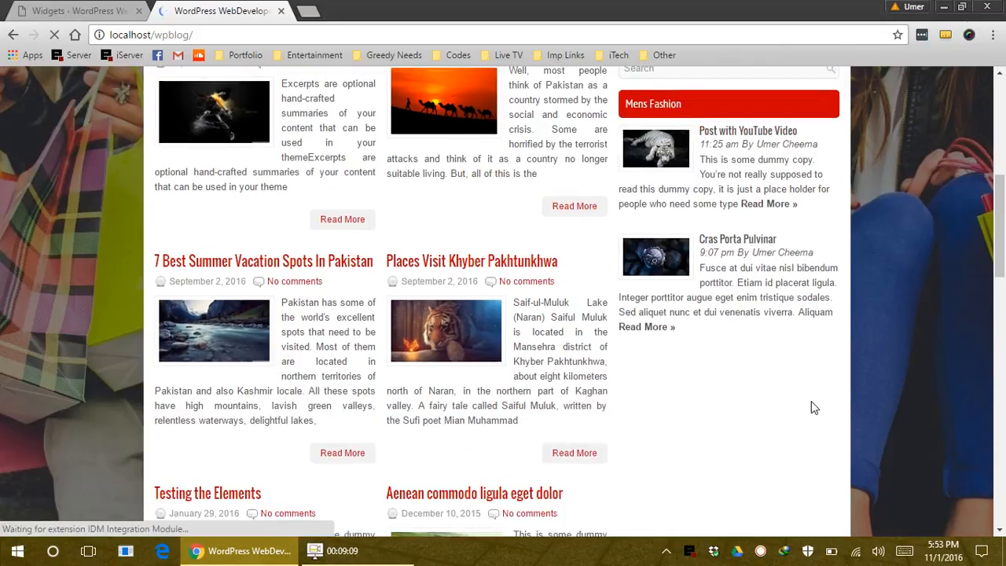
pyautogui.scroll(1, 811, 401)
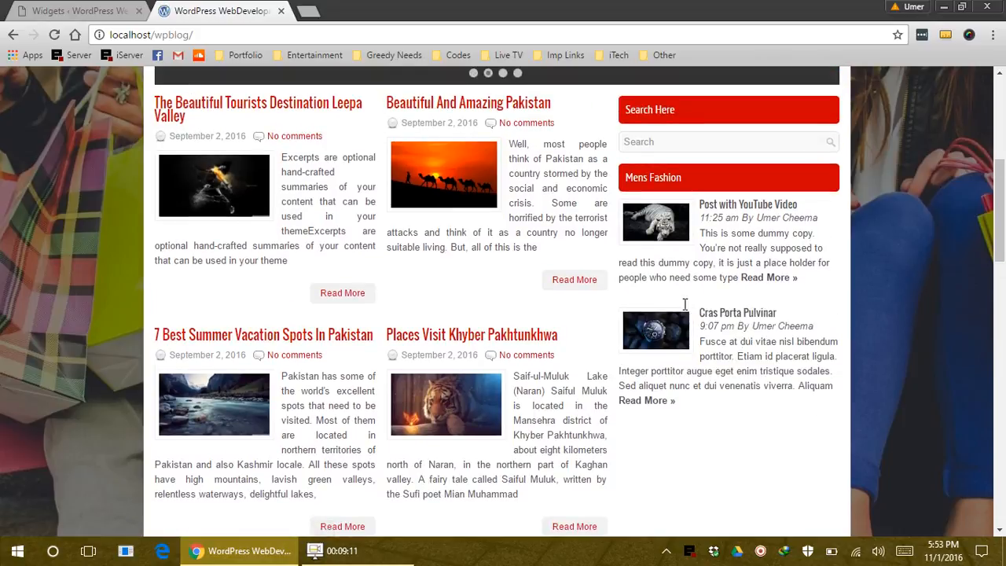
pyautogui.hotkey('ctrl', 'shift', 'Tab')
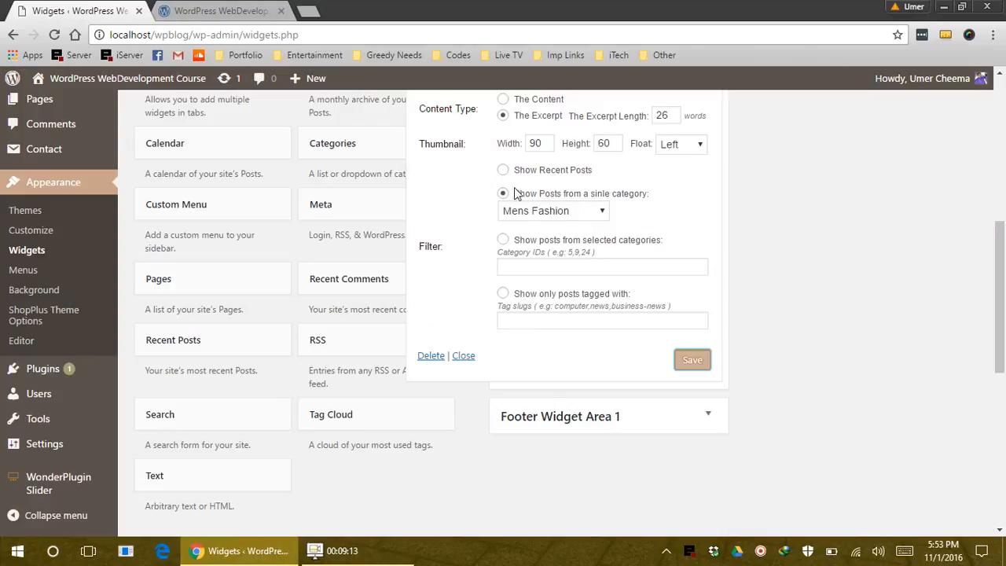
# Switch the widget to 'Show posts from selected categories' with category IDs 5,6,7
pyautogui.click(503, 170)
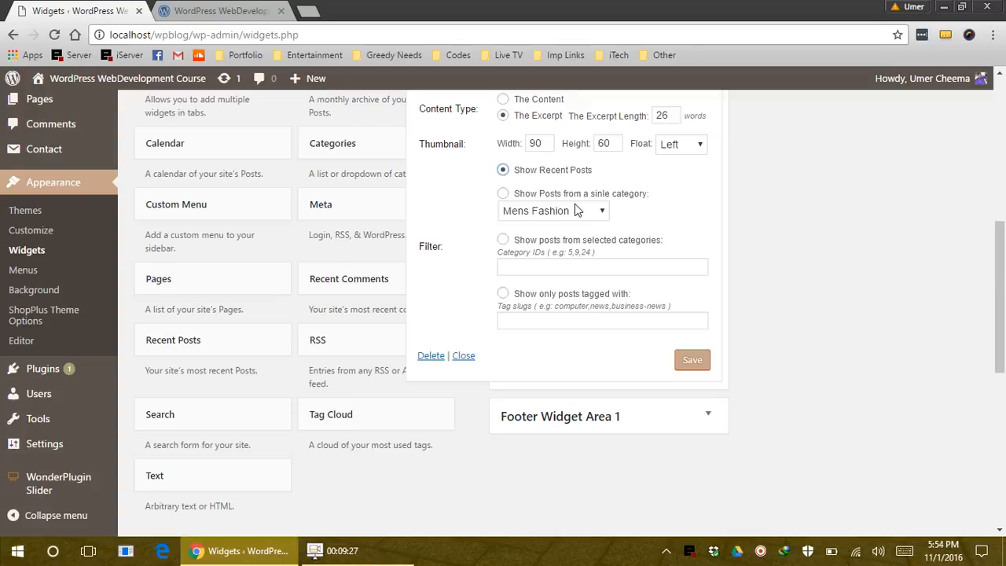
pyautogui.click(503, 240)
pyautogui.click(500, 265)
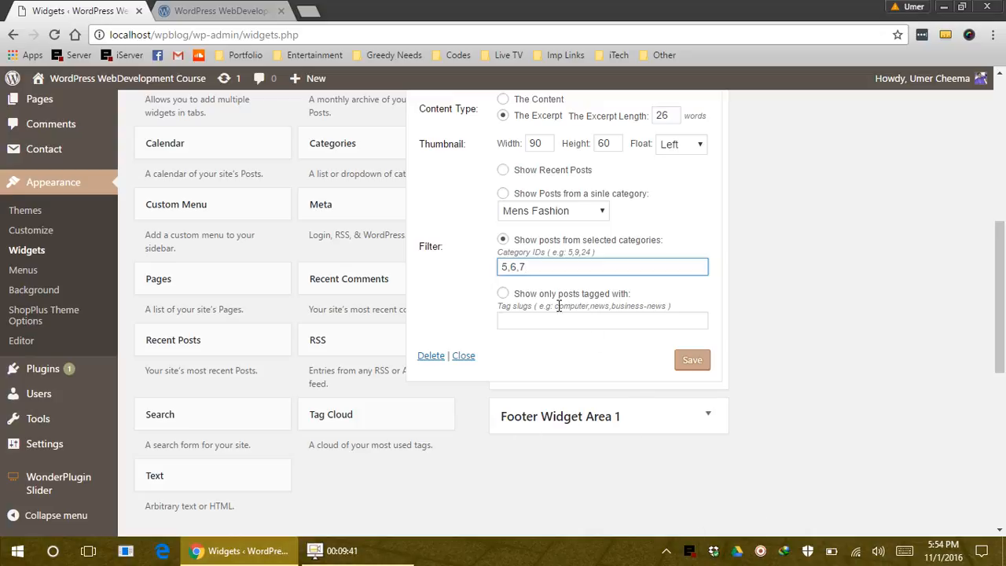
pyautogui.scroll(3, 281, 218)
# Open Posts > Categories in a new tab and switch to it
pyautogui.moveTo(52, 144)
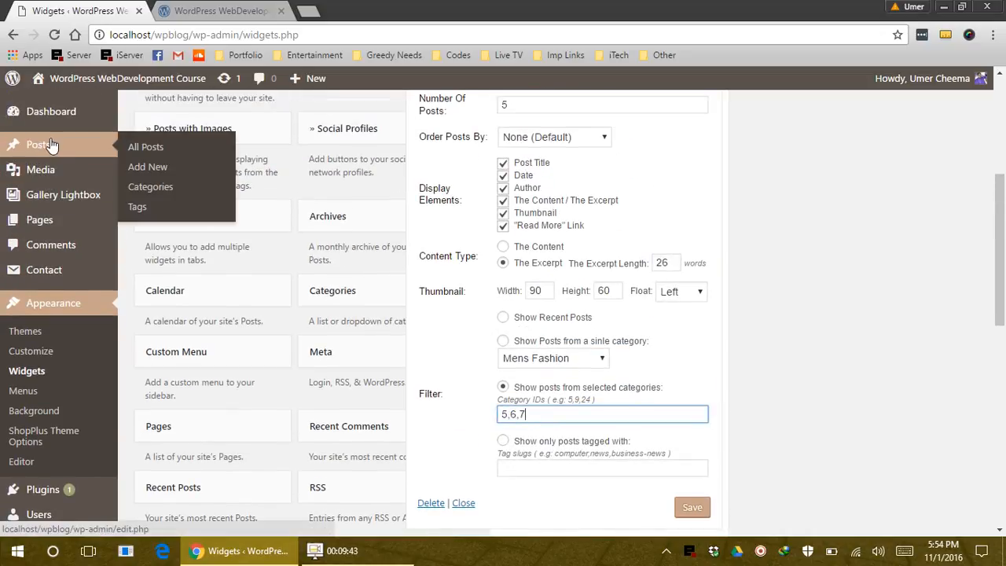
pyautogui.middleClick(145, 187)
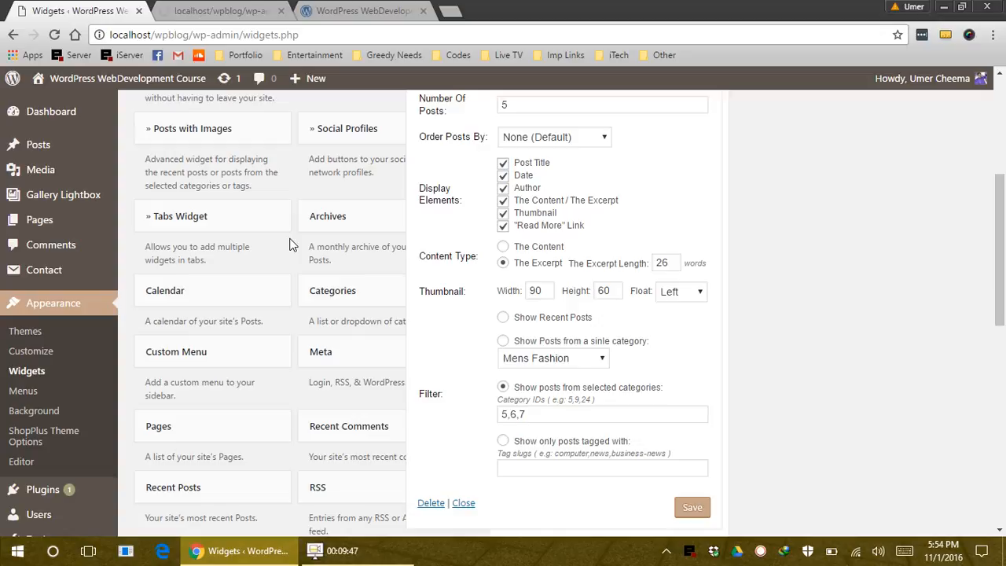
pyautogui.click(220, 10)
pyautogui.moveTo(506, 229)
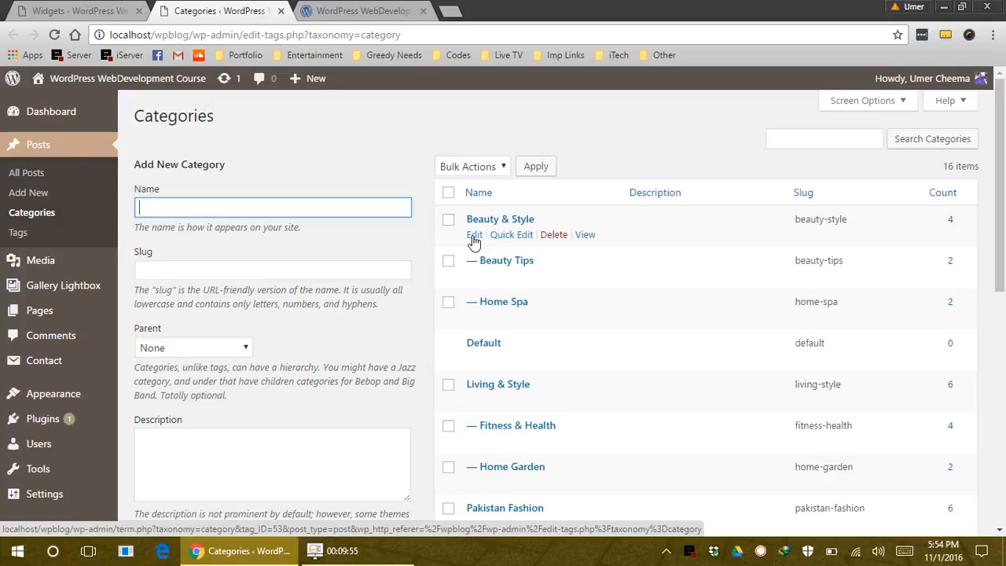
# Read Beauty & Style's category ID 53 from its edit page URL, then close that tab
pyautogui.click(474, 236)
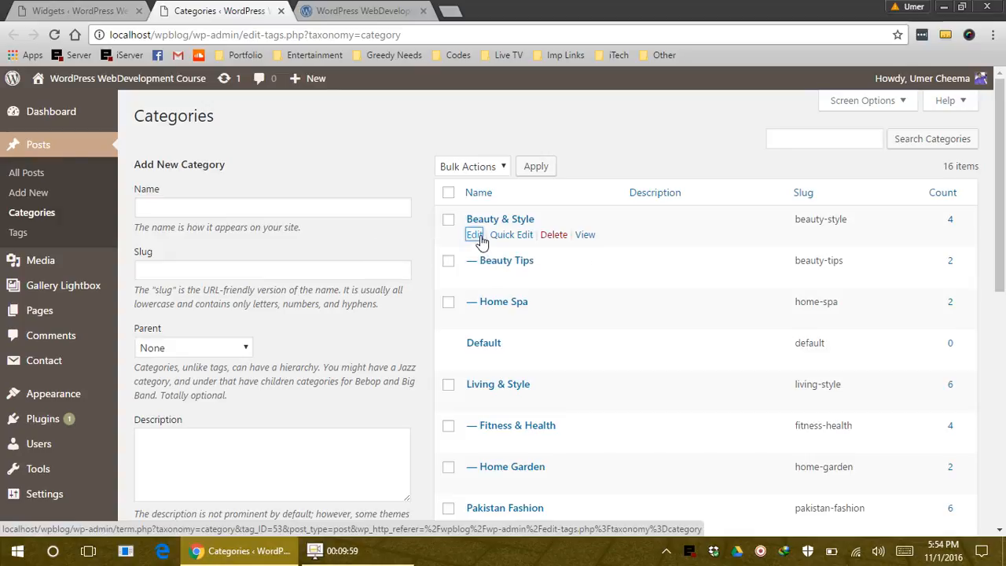
pyautogui.middleClick(476, 236)
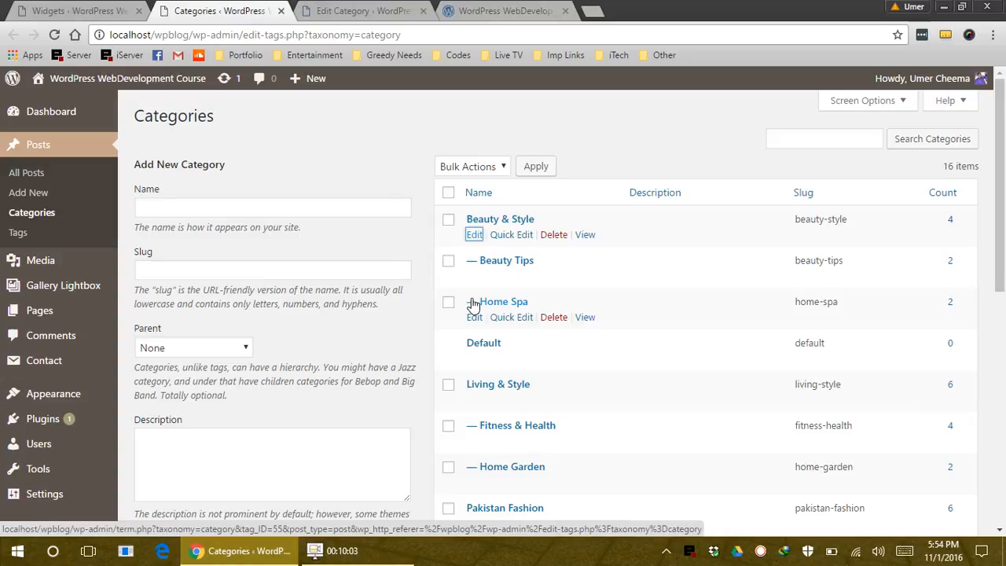
pyautogui.click(338, 10)
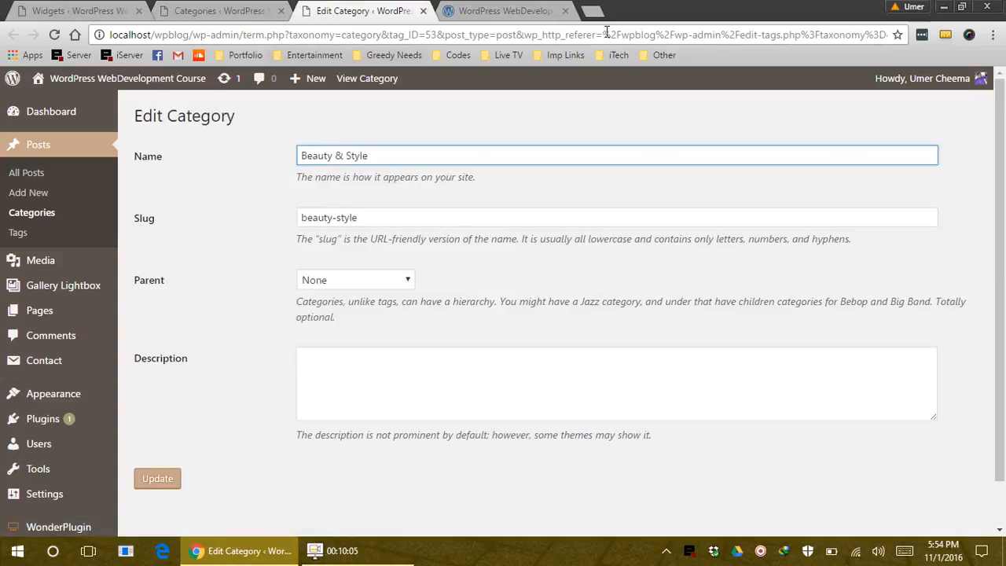
pyautogui.doubleClick(429, 35)
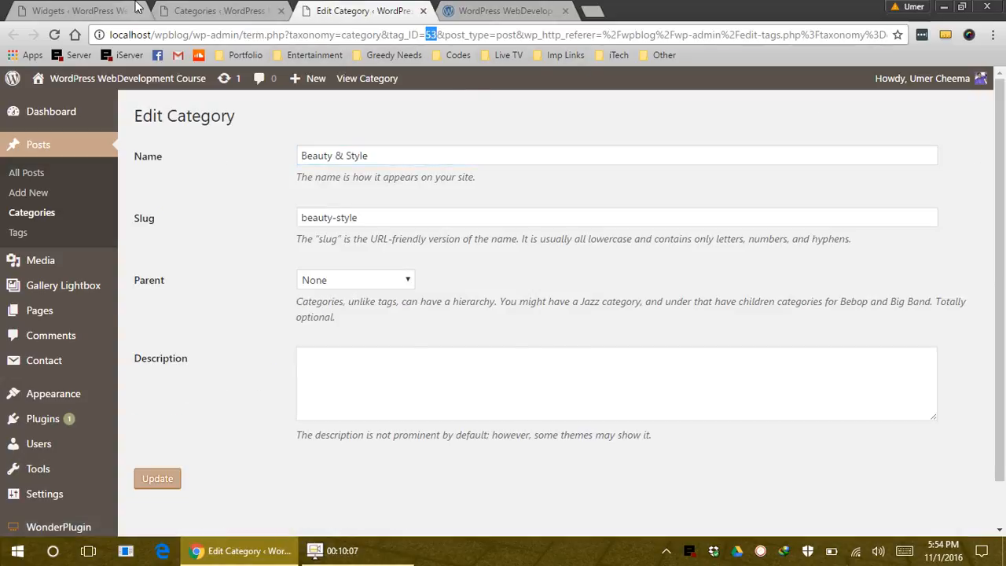
pyautogui.click(130, 6)
pyautogui.click(193, 7)
pyautogui.middleClick(334, 10)
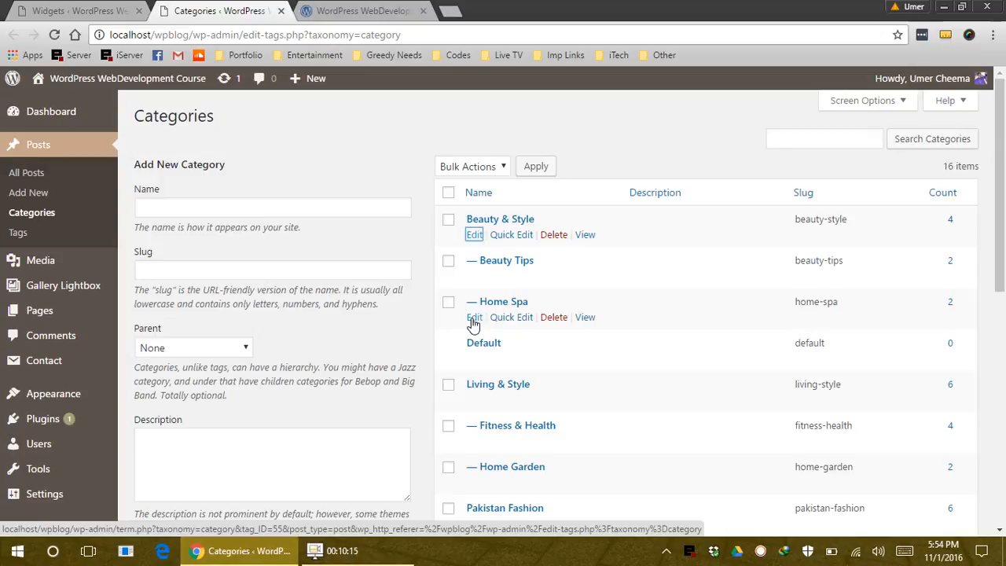
pyautogui.scroll(-1, 473, 324)
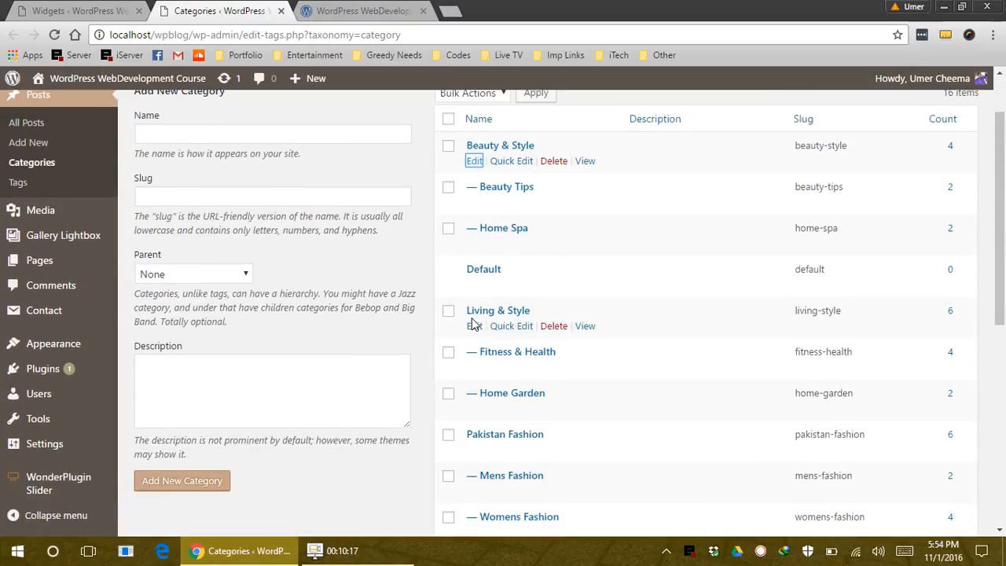
# Replace the widget's category IDs 5,6,7 with 55,53 and save the widget
pyautogui.click(55, 9)
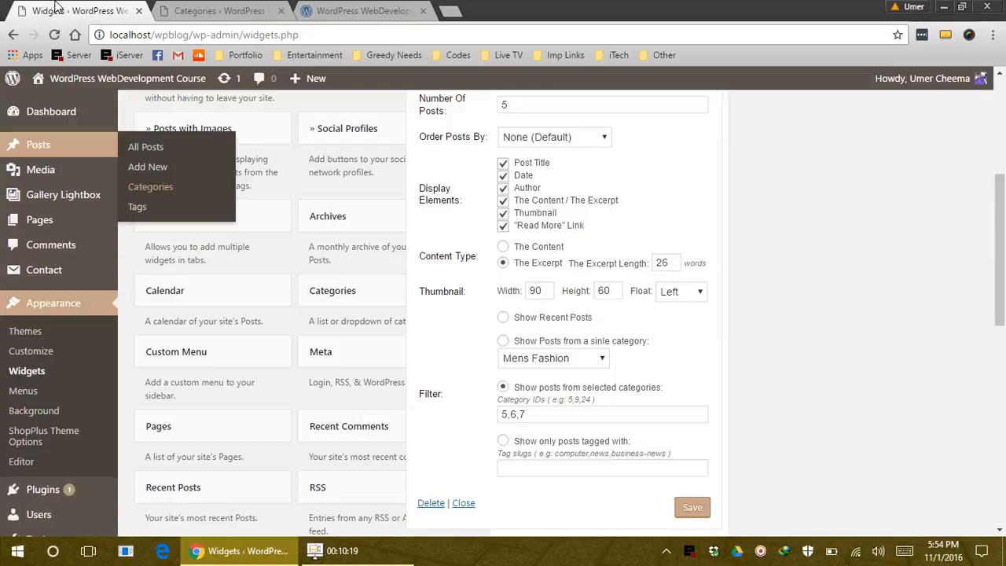
pyautogui.tripleClick(515, 415)
pyautogui.write('55')
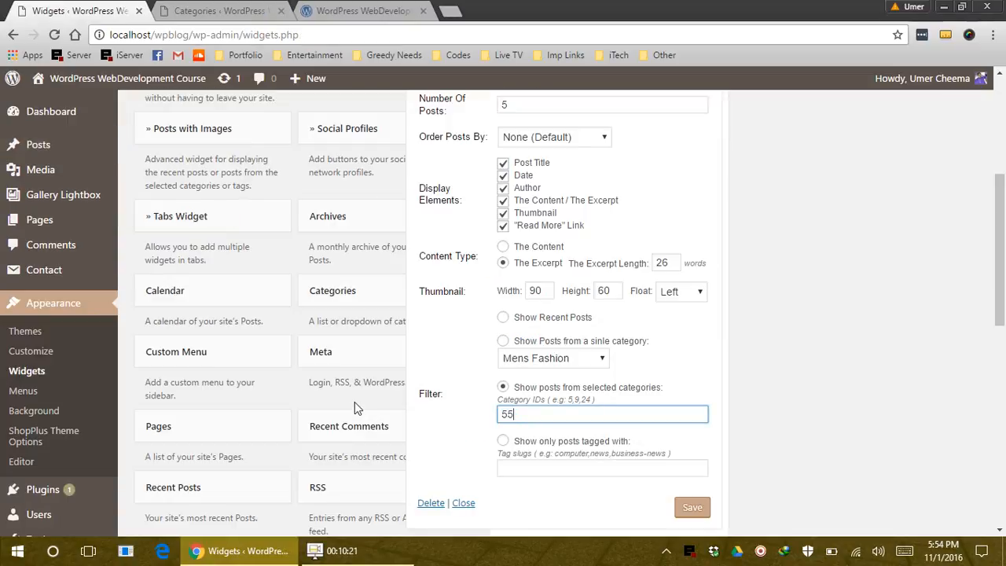
pyautogui.write(',53')
pyautogui.click(684, 507)
# Reload the live blog to check the updated sidebar
pyautogui.click(251, 10)
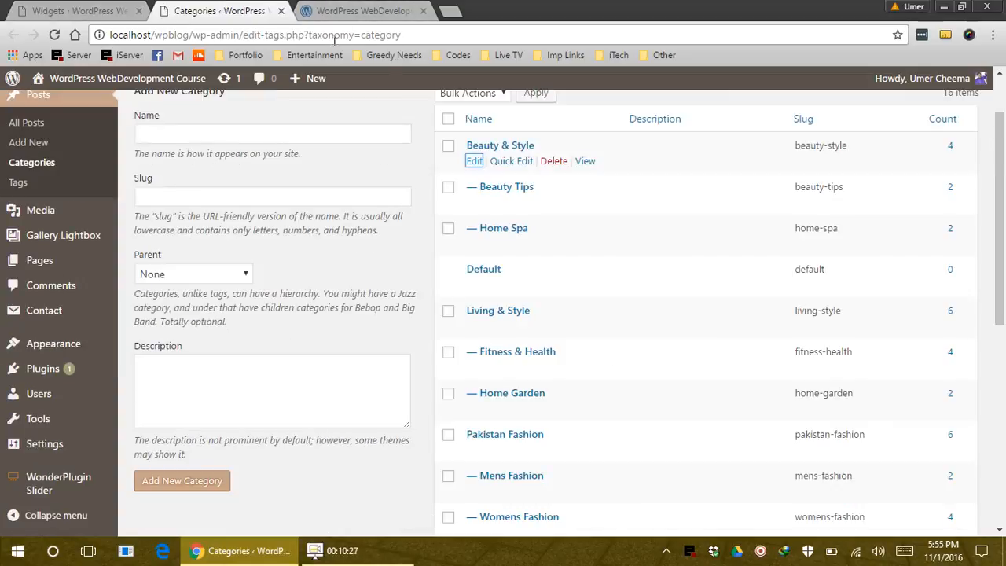
pyautogui.click(358, 10)
pyautogui.click(359, 35)
pyautogui.press('Return')
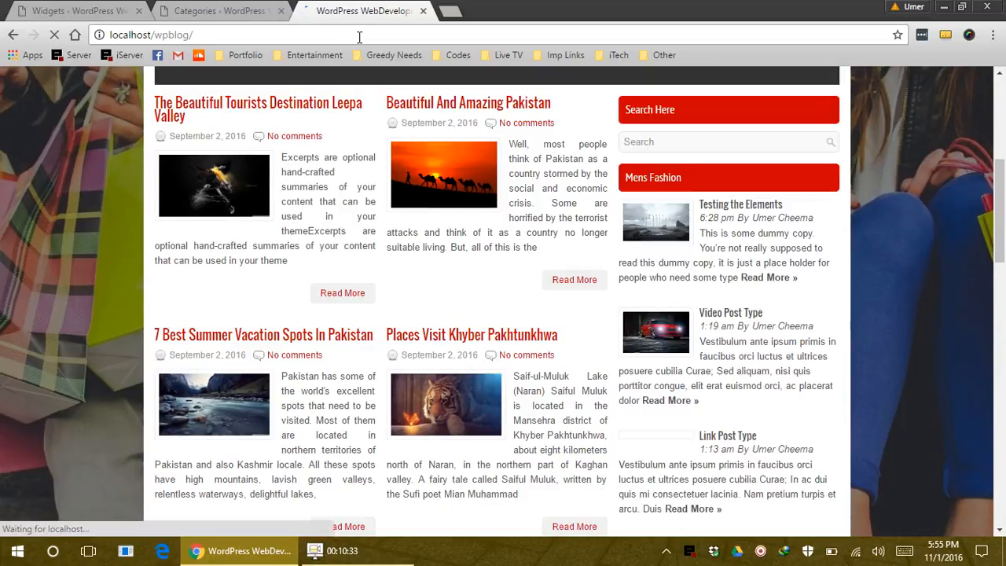
pyautogui.click(85, 10)
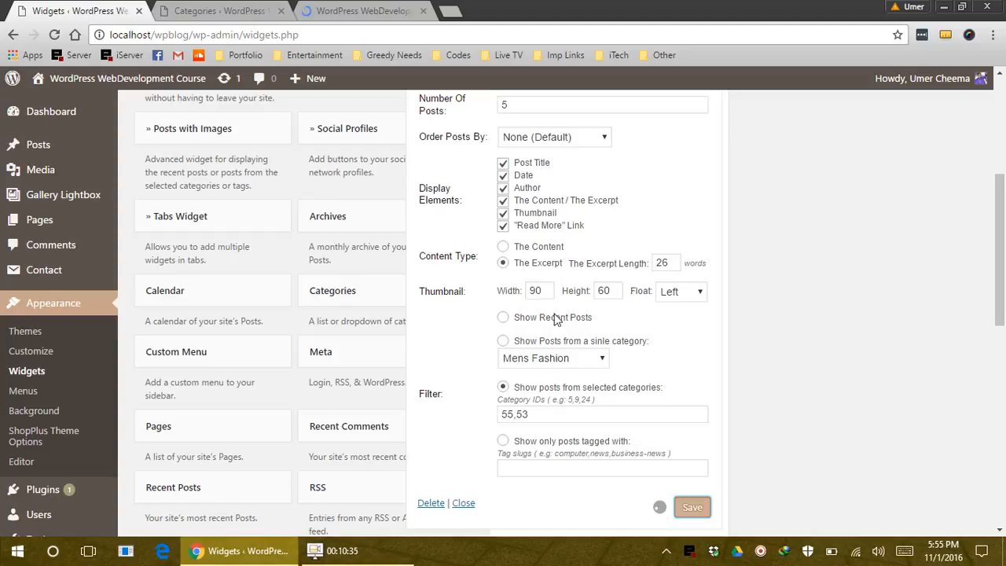
# Filter the widget by tag, then copy the #flowers tag from the Leepa Valley post
pyautogui.click(503, 442)
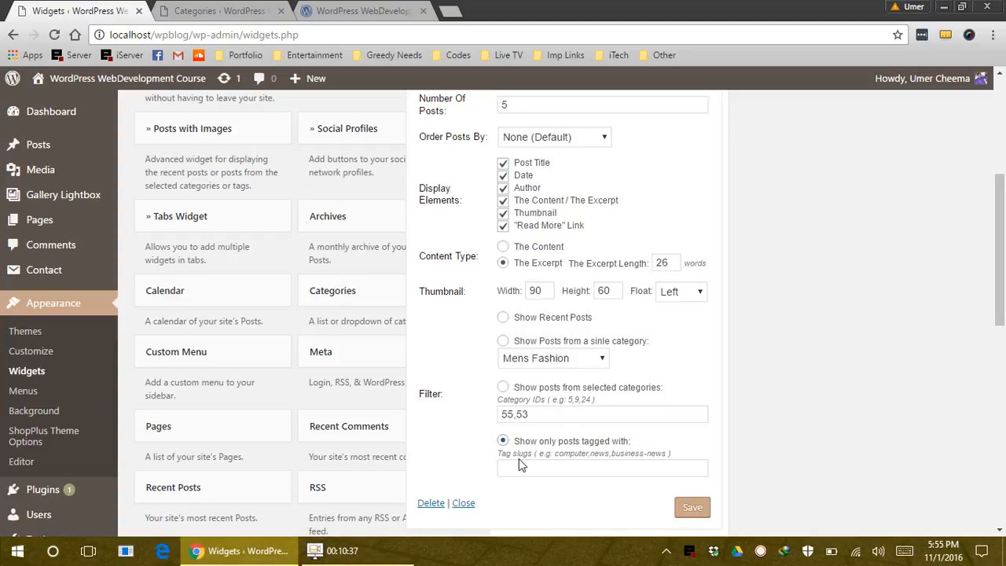
pyautogui.click(521, 467)
pyautogui.hotkey('ctrl', 'Tab')
pyautogui.hotkey('ctrl', 'Tab')
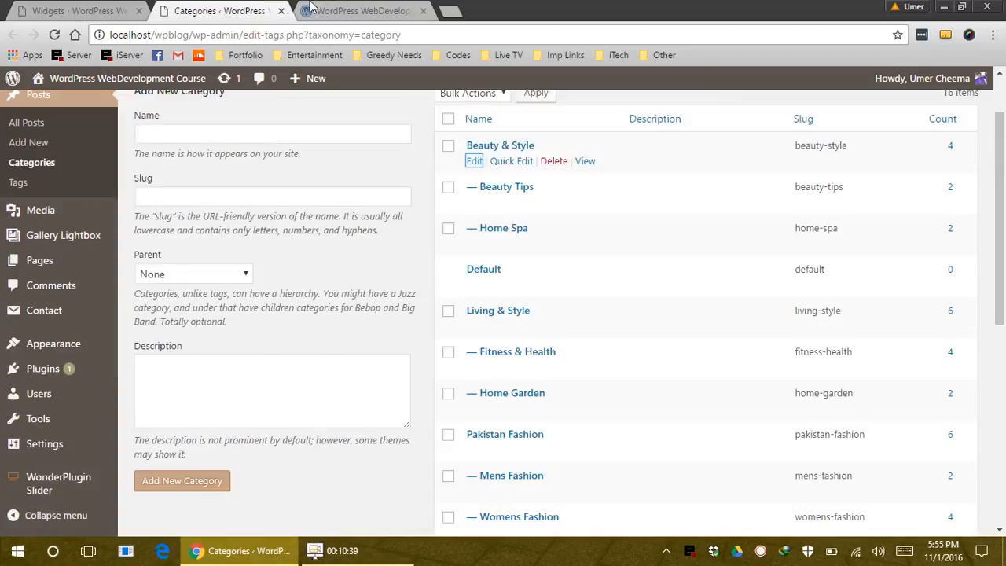
pyautogui.scroll(-2, 374, 402)
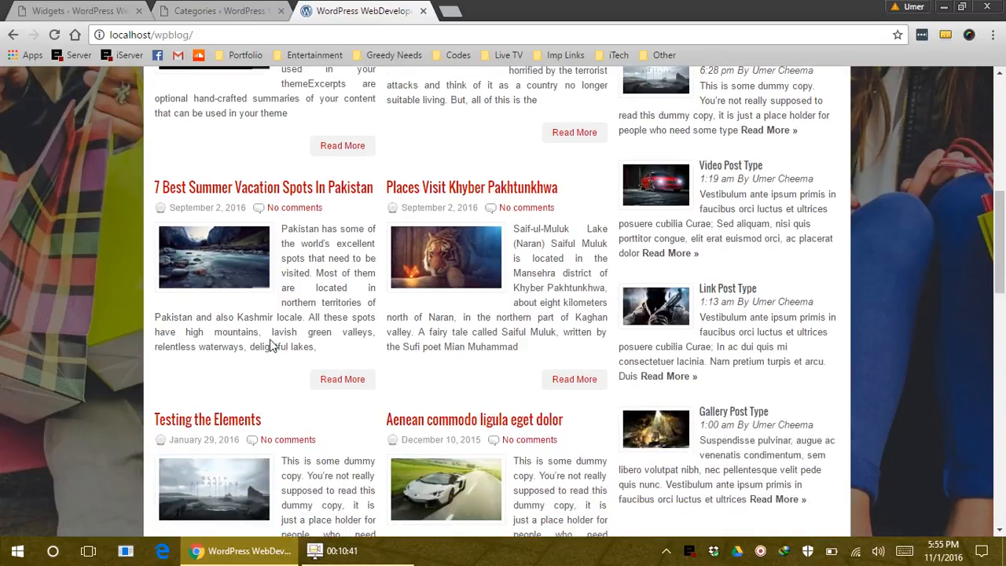
pyautogui.scroll(6, 269, 346)
pyautogui.click(248, 402)
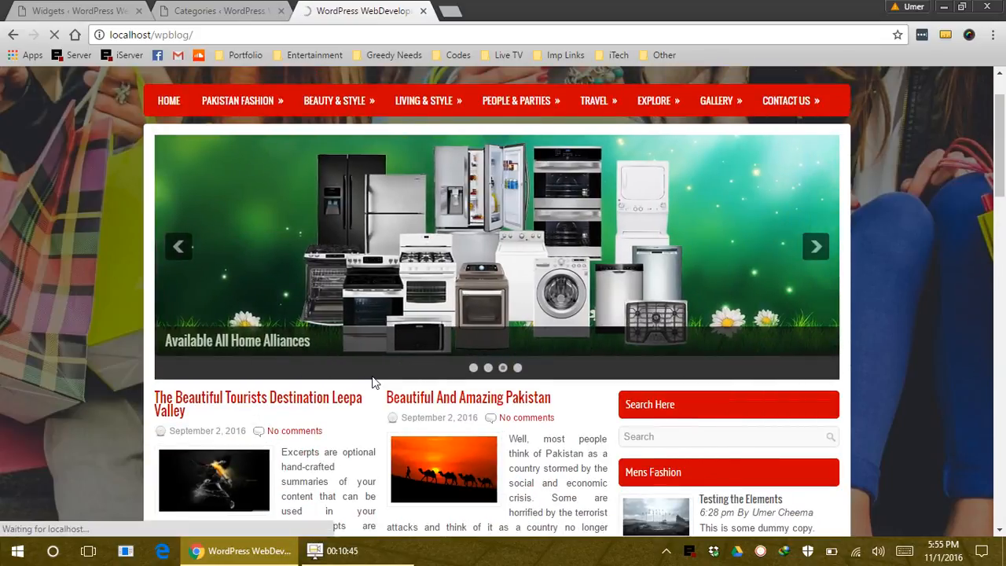
pyautogui.scroll(-3, 361, 345)
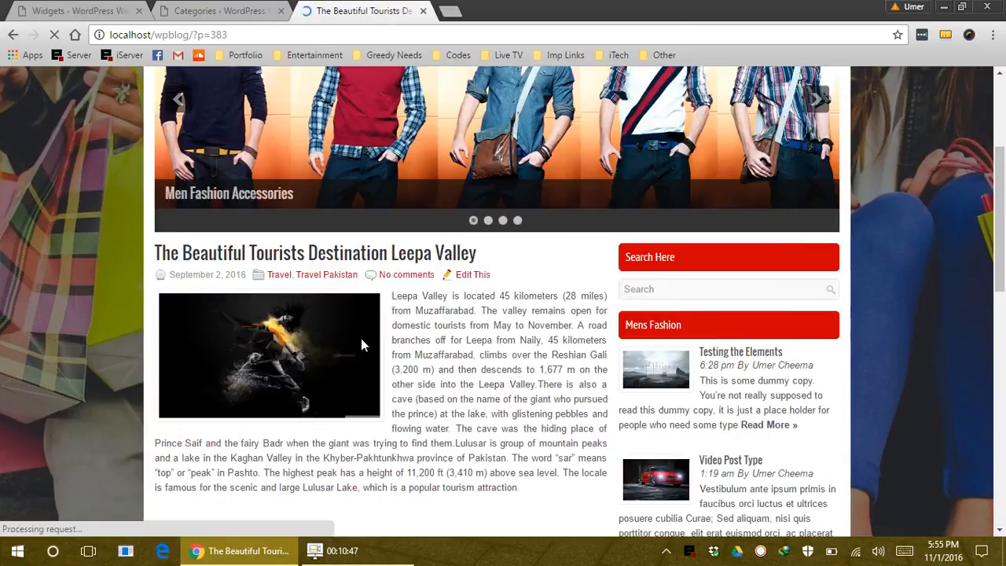
pyautogui.scroll(-7, 361, 344)
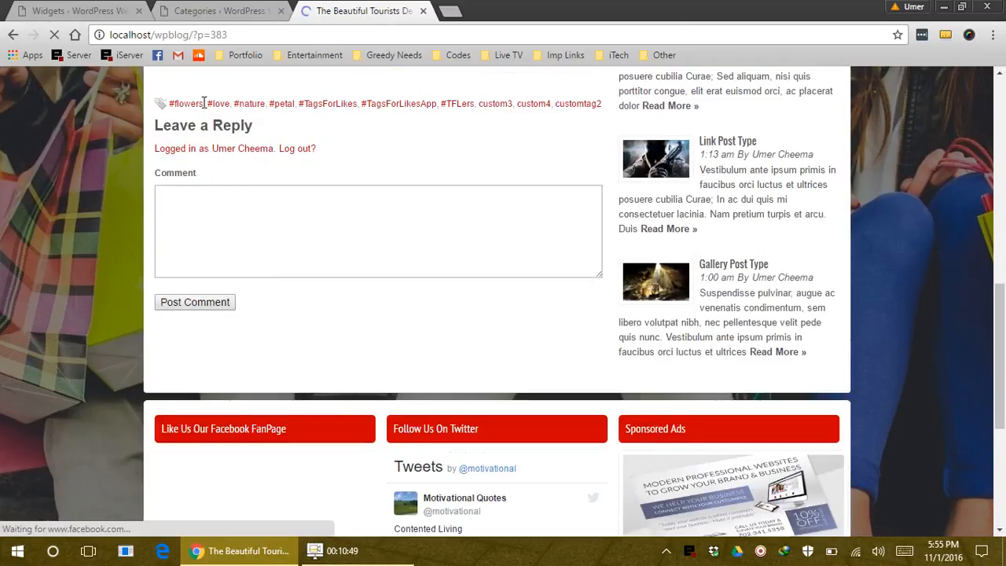
pyautogui.moveTo(203, 103); pyautogui.dragTo(168, 103)
pyautogui.hotkey('ctrl', 'c')
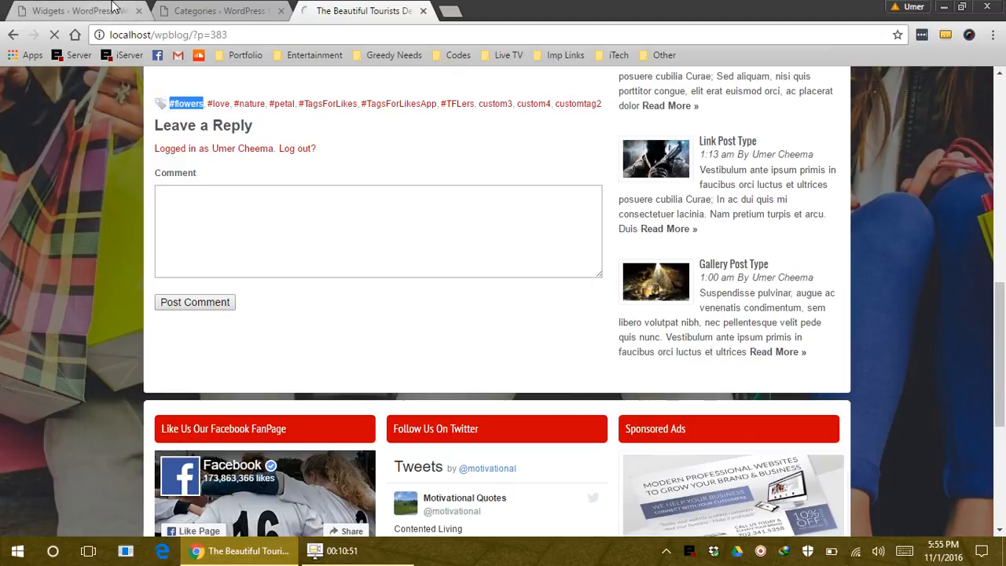
# Paste #flowers as the widget's tag slug, save, and go back to the Leepa Valley post
pyautogui.click(114, 8)
pyautogui.hotkey('ctrl', 'v')
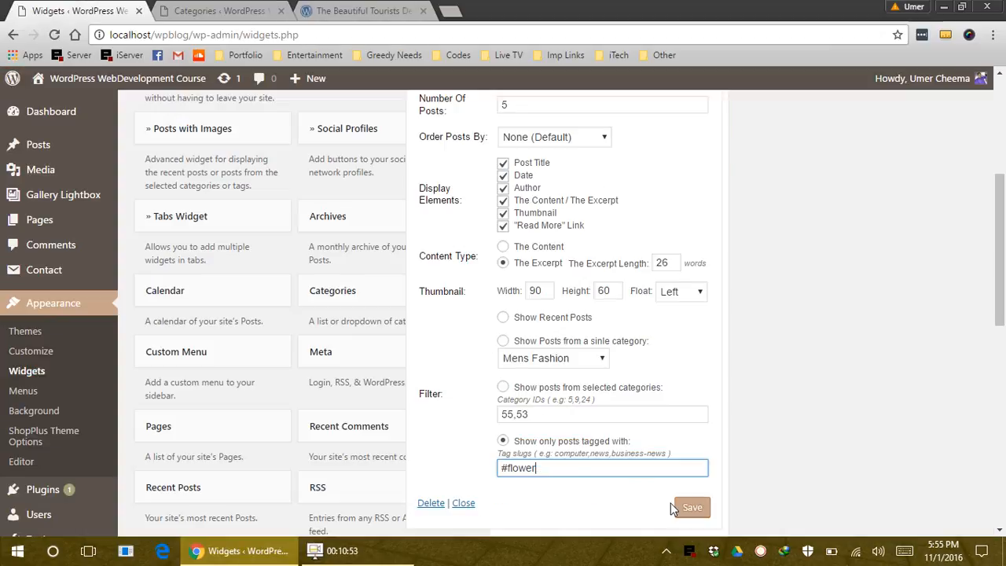
pyautogui.click(689, 508)
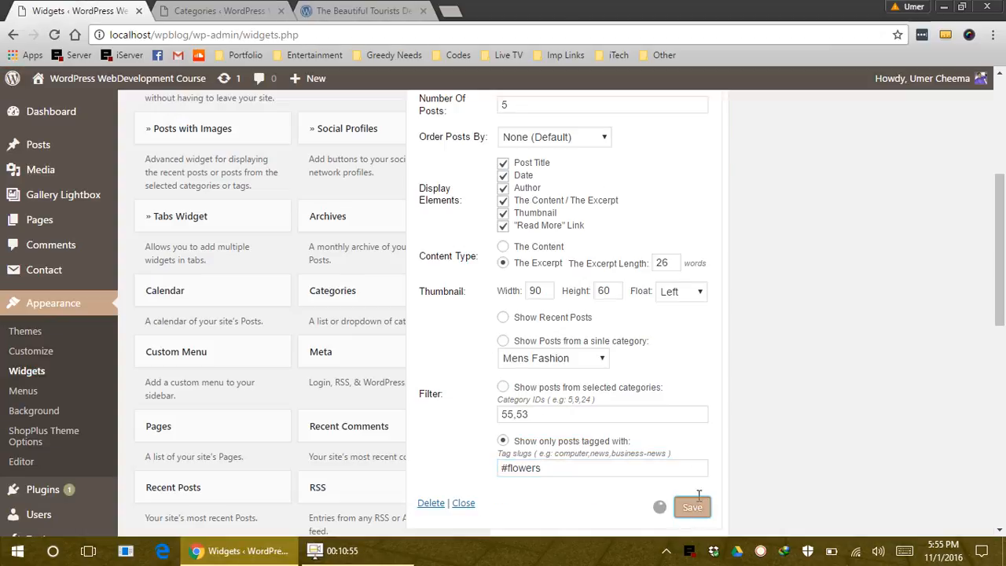
pyautogui.click(332, 7)
pyautogui.click(355, 34)
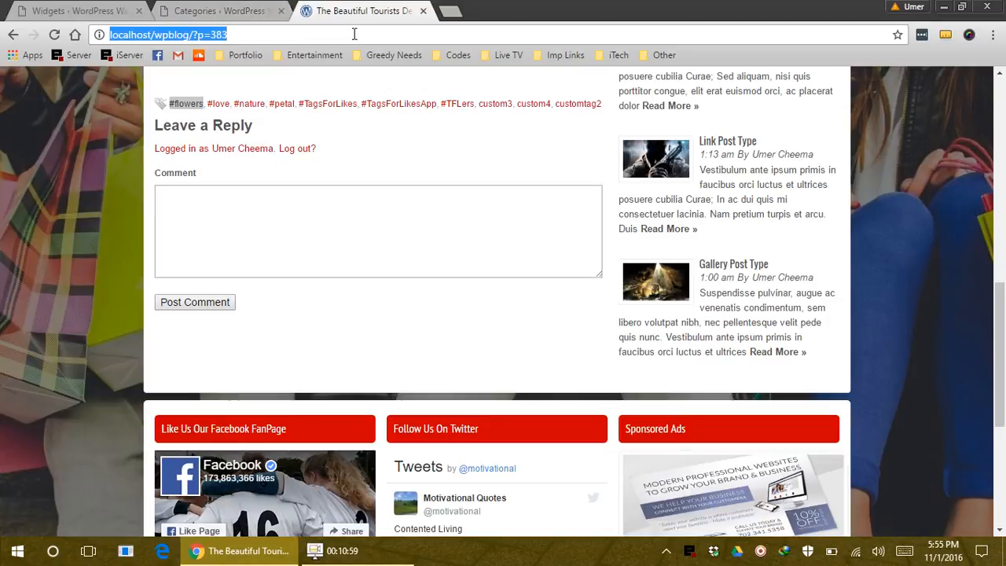
# Reload the Leepa Valley post and confirm its Mens Fashion sidebar lists that post first
pyautogui.press('Return')
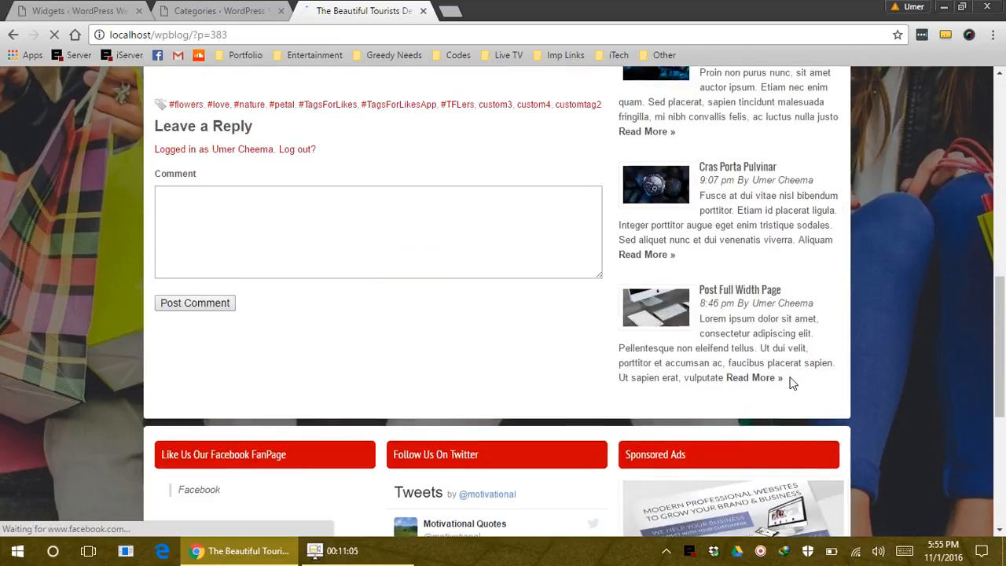
pyautogui.scroll(5, 770, 363)
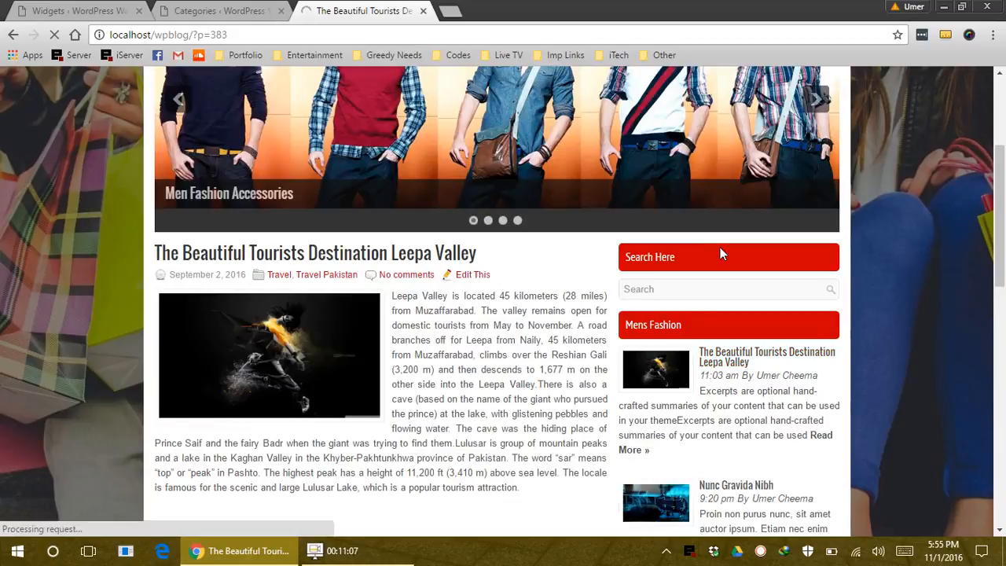
pyautogui.click(44, 8)
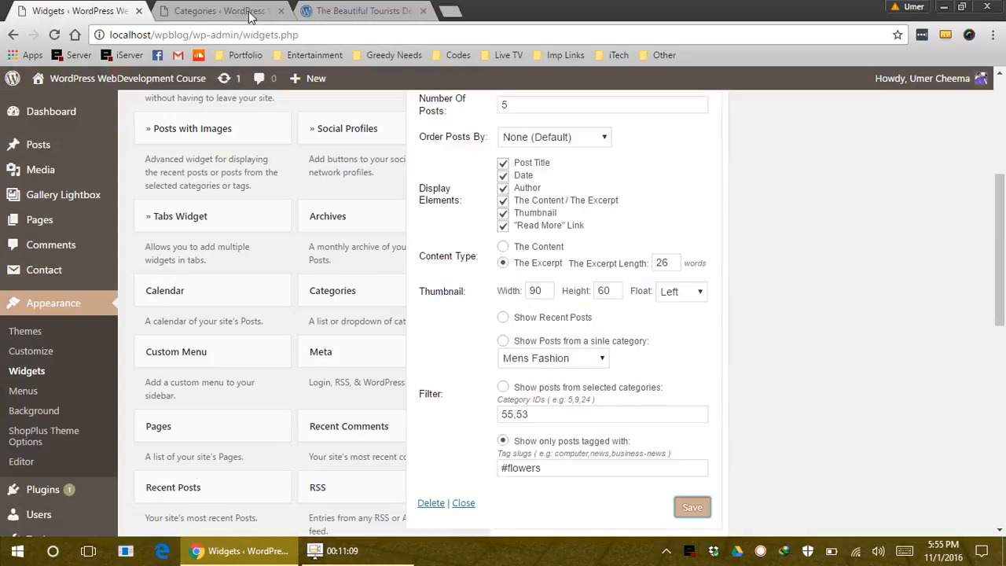
pyautogui.scroll(3, 589, 420)
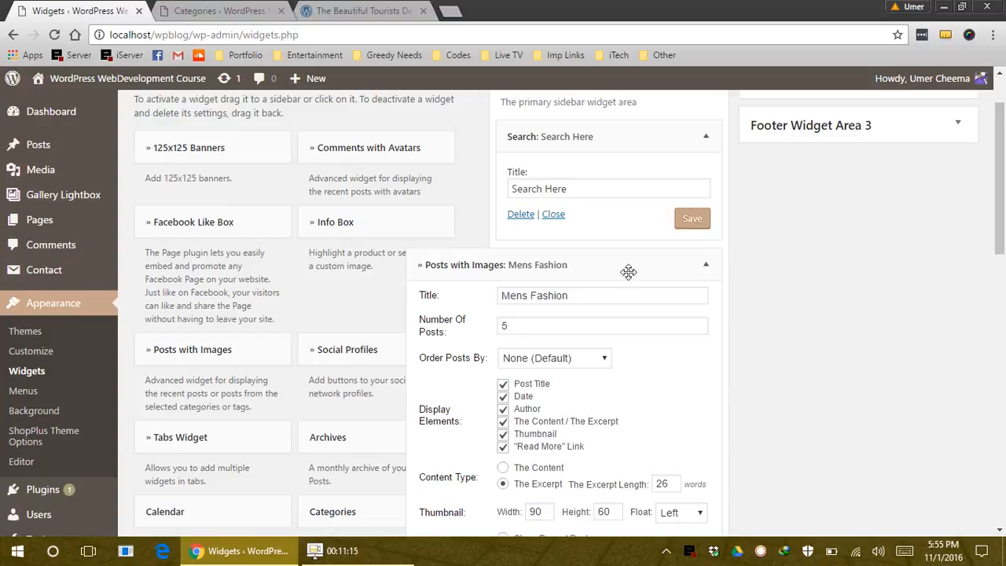
# Retitle the Mens Fashion widget to 'Latest Posts'
pyautogui.doubleClick(560, 296)
pyautogui.click(581, 296)
pyautogui.moveTo(582, 294); pyautogui.dragTo(400, 292)
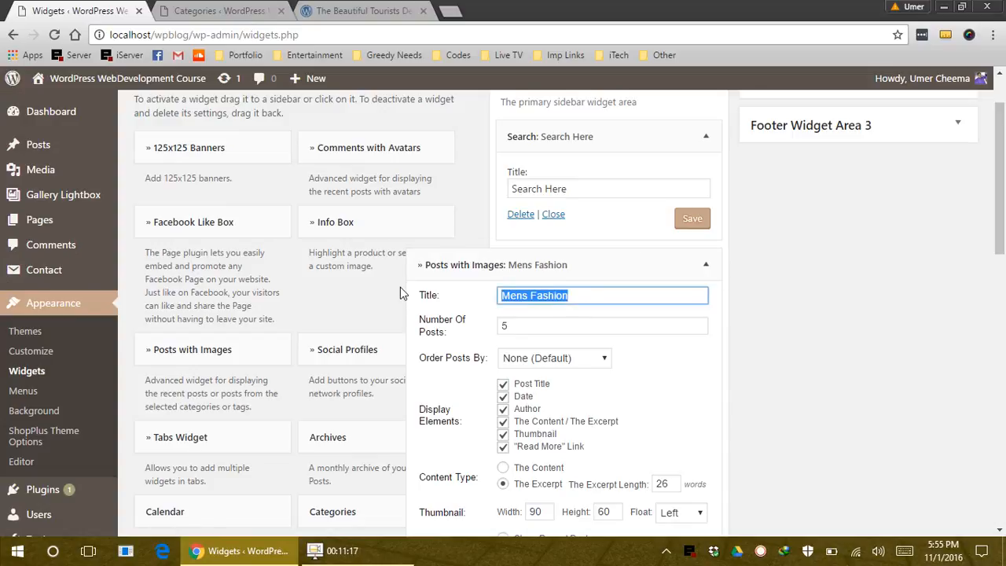
pyautogui.write('Latest Posts')
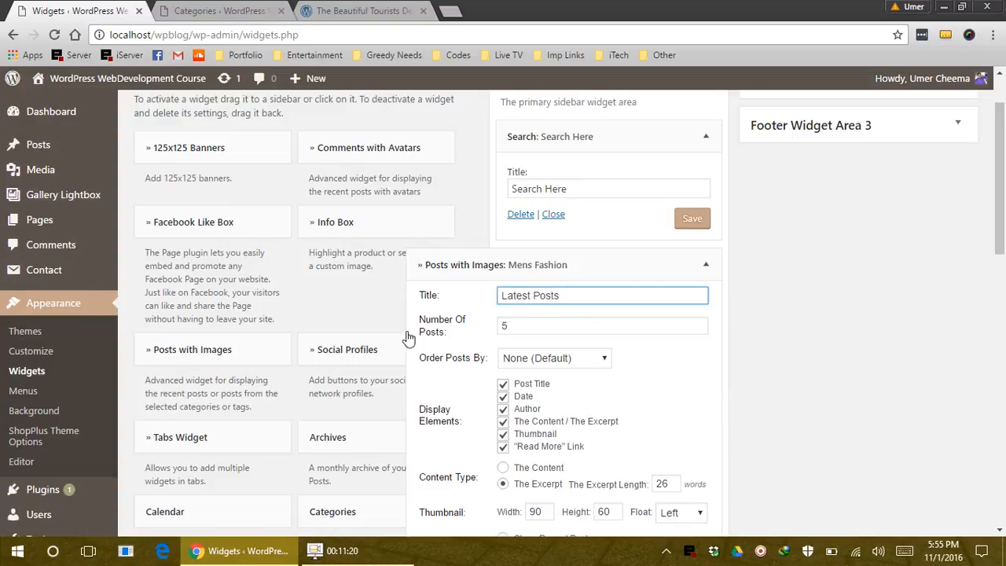
# Show 3 recent posts with an 18-word excerpt length and save the widget
pyautogui.scroll(-1, 408, 340)
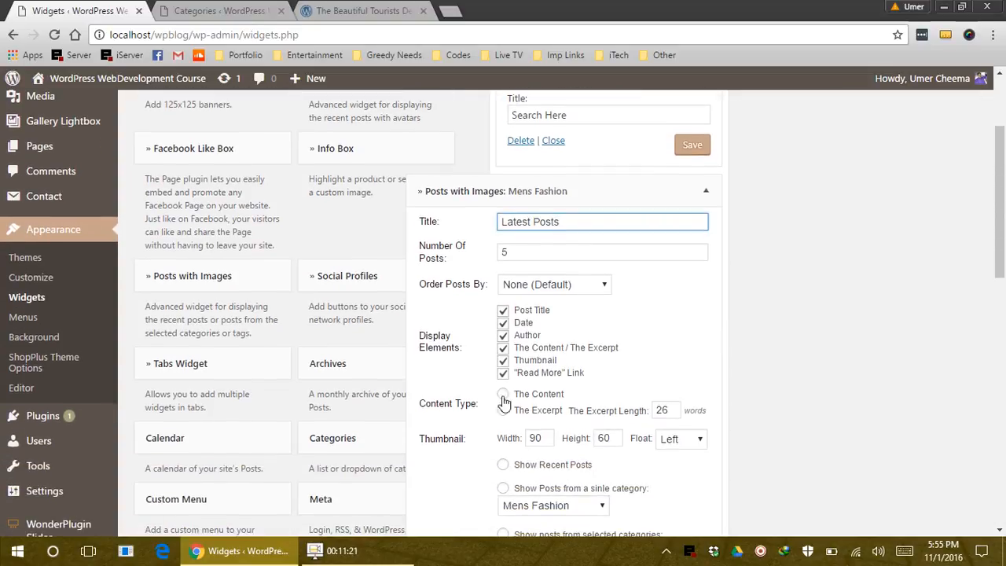
pyautogui.scroll(-2, 543, 442)
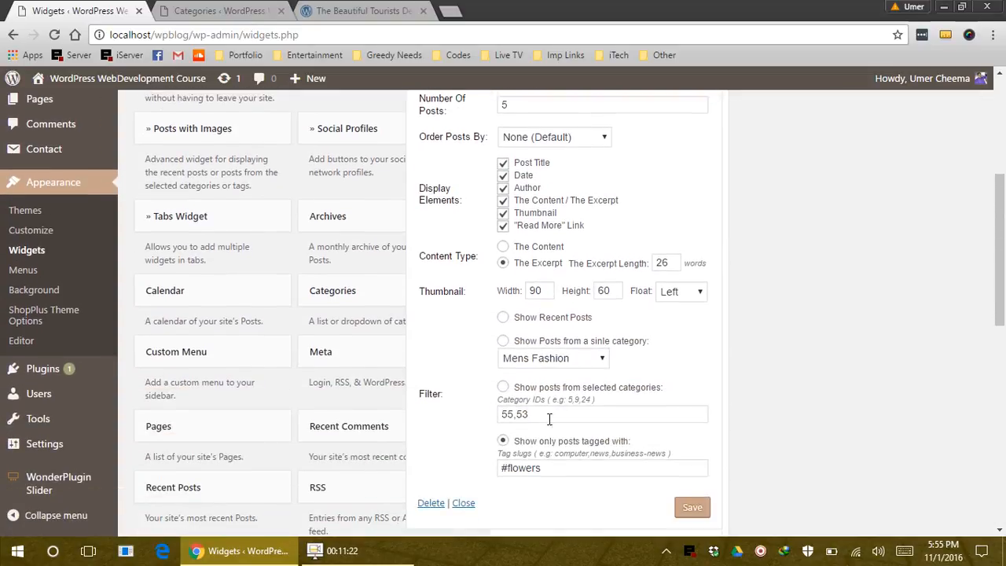
pyautogui.click(503, 318)
pyautogui.moveTo(530, 103); pyautogui.dragTo(485, 114)
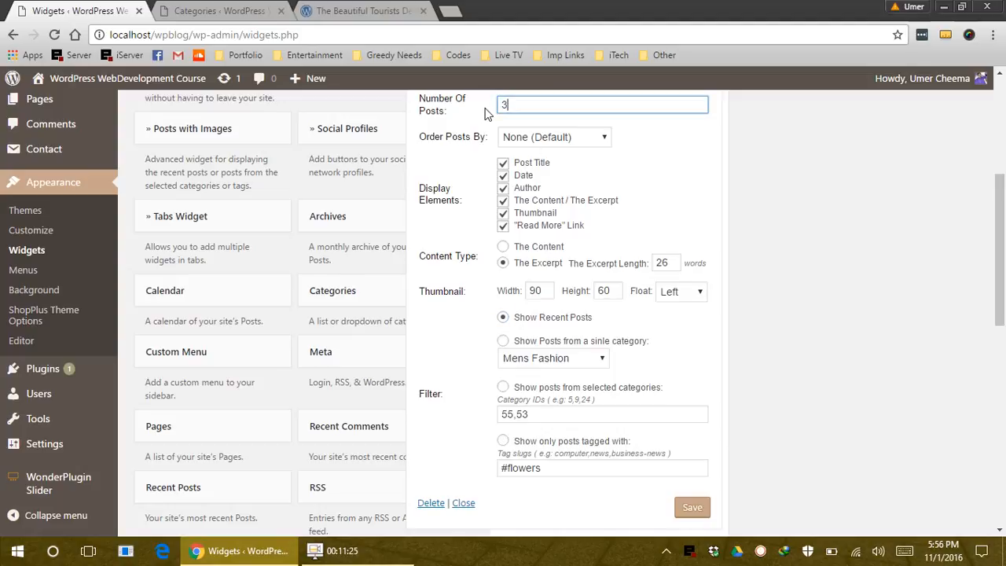
pyautogui.write('3')
pyautogui.moveTo(676, 268); pyautogui.dragTo(615, 268)
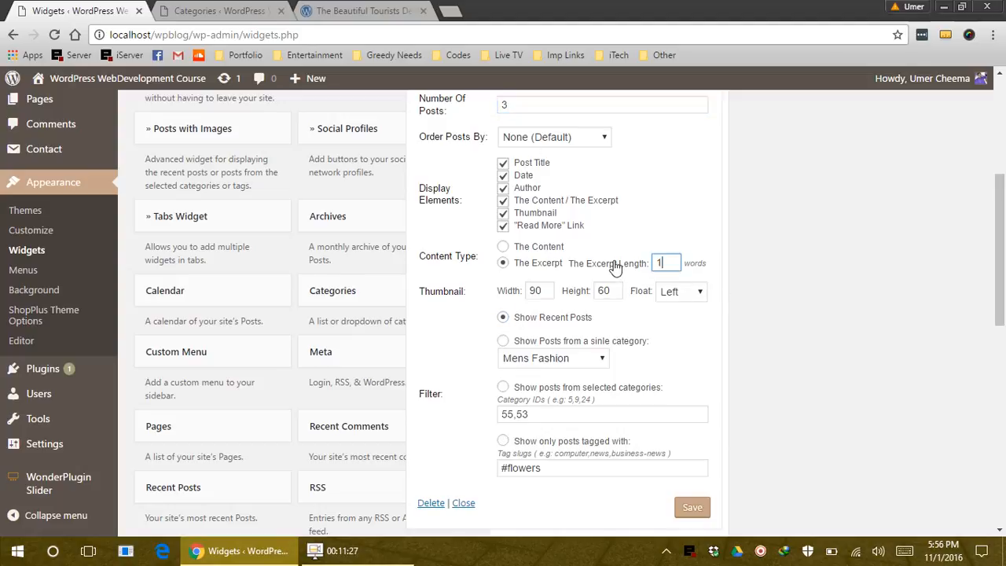
pyautogui.write('18')
pyautogui.click(682, 508)
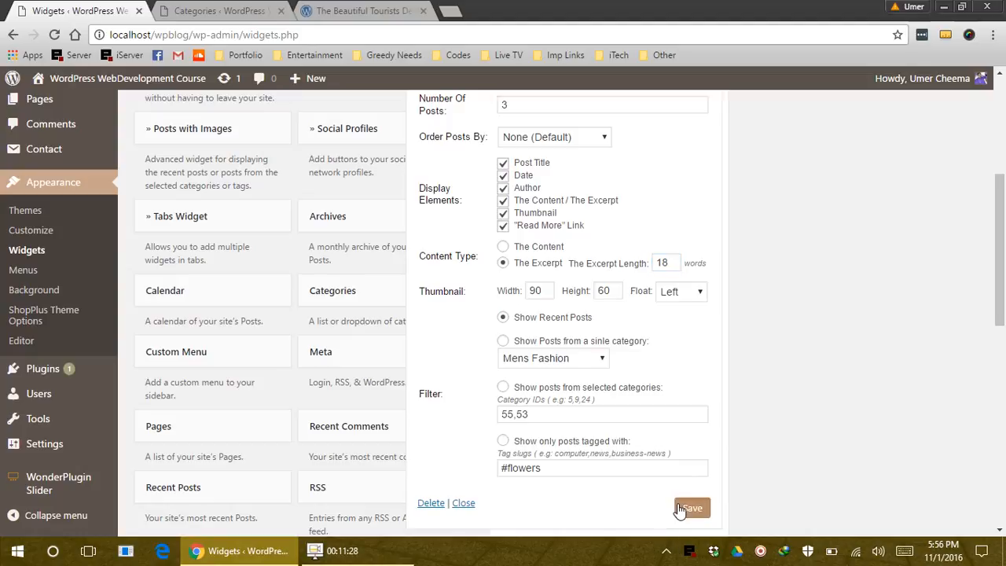
# Reload the live blog post and close the Categories tab
pyautogui.click(350, 11)
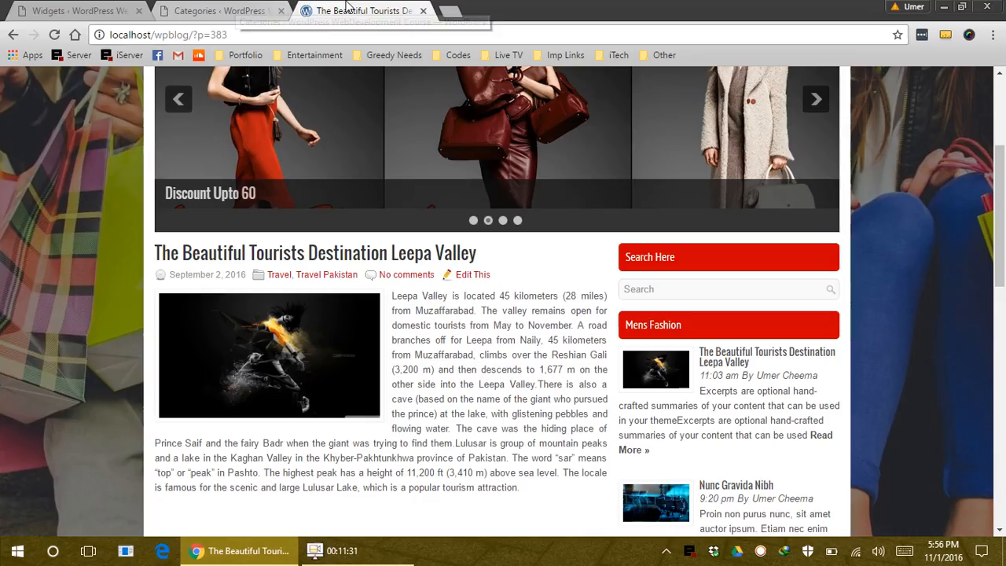
pyautogui.click(330, 31)
pyautogui.press('Return')
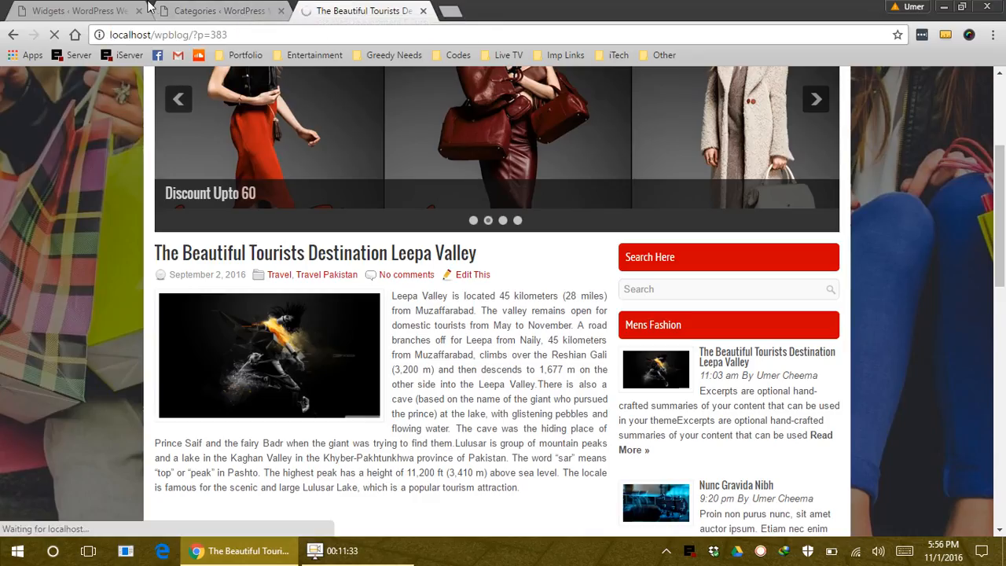
pyautogui.middleClick(207, 9)
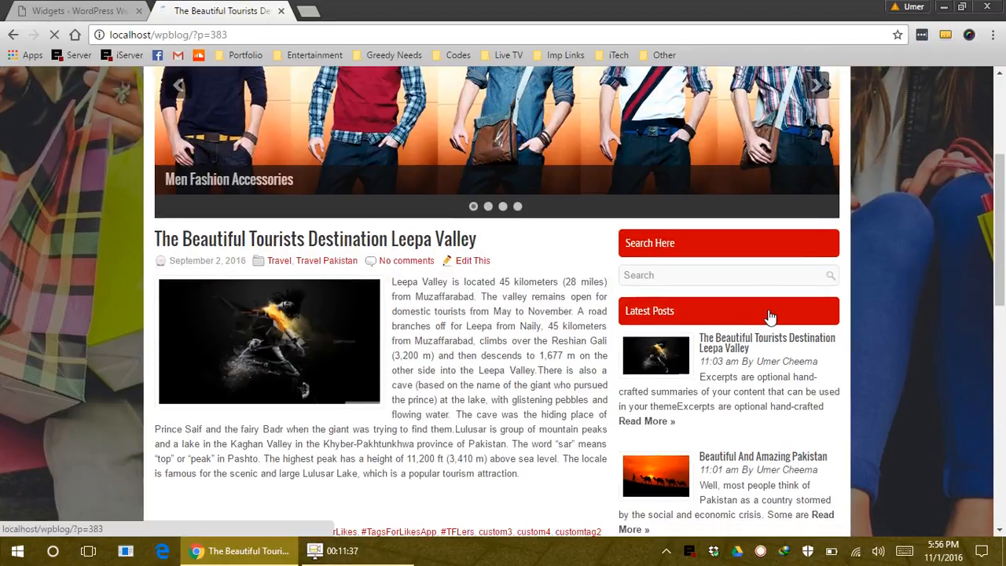
pyautogui.scroll(-6, 770, 316)
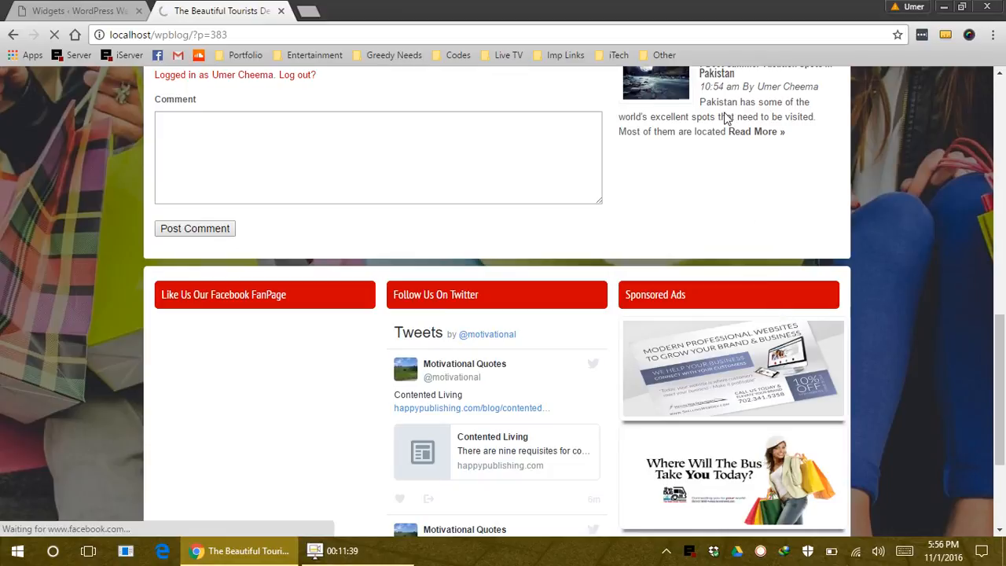
# Collapse the Latest Posts widget settings on the Widgets admin page
pyautogui.hotkey('ctrl', 'shift', 'Tab')
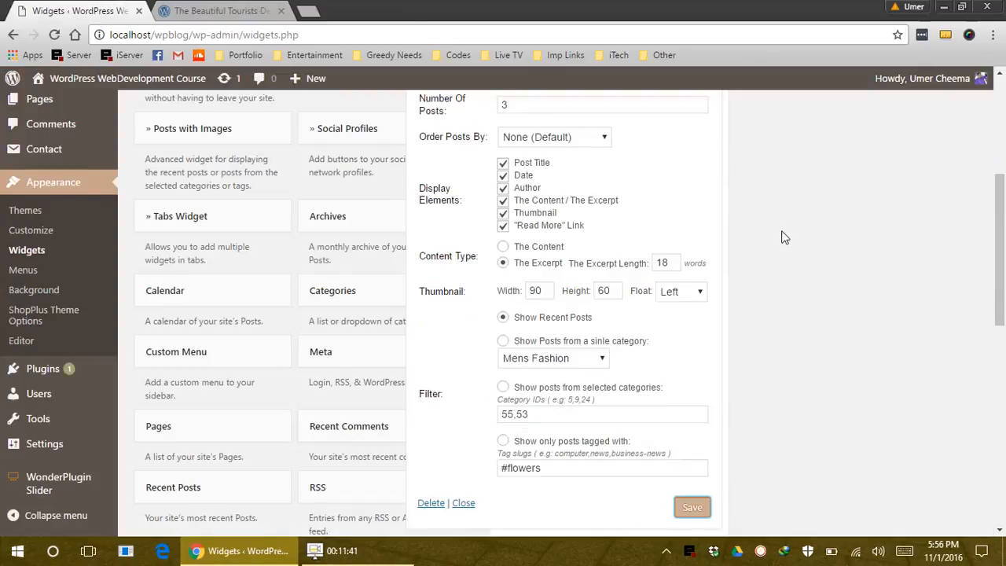
pyautogui.scroll(2, 773, 237)
pyautogui.click(710, 194)
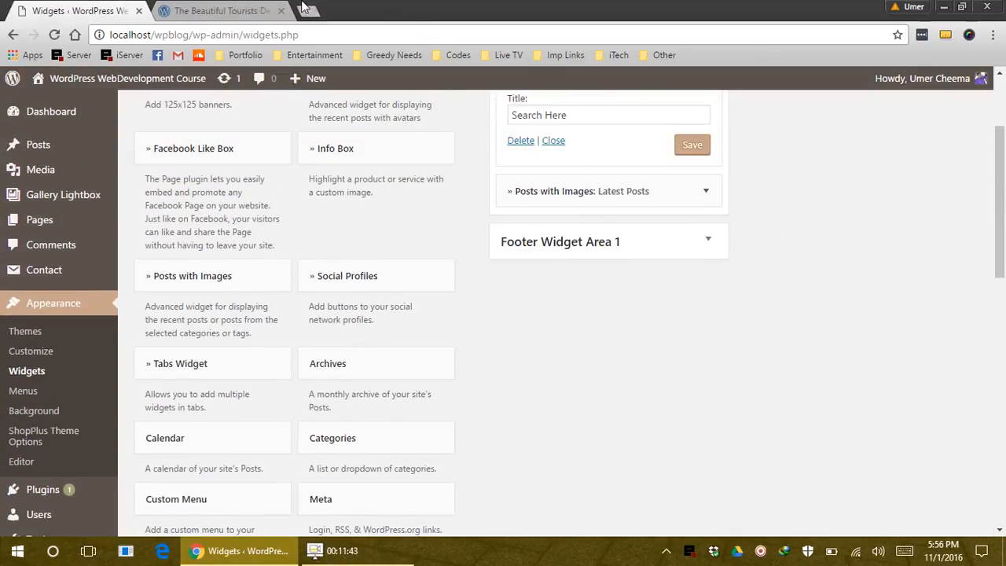
pyautogui.click(263, 11)
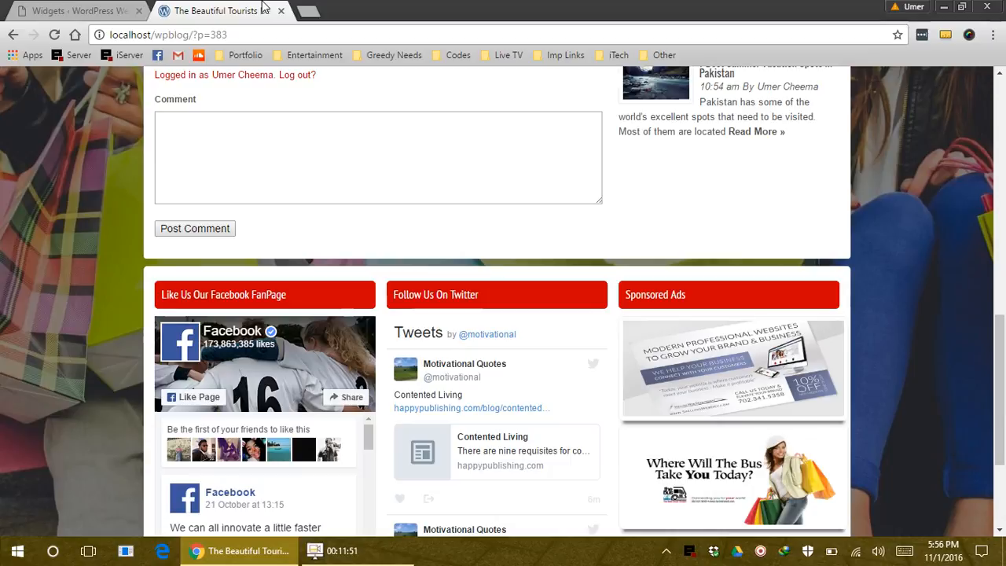
pyautogui.click(45, 8)
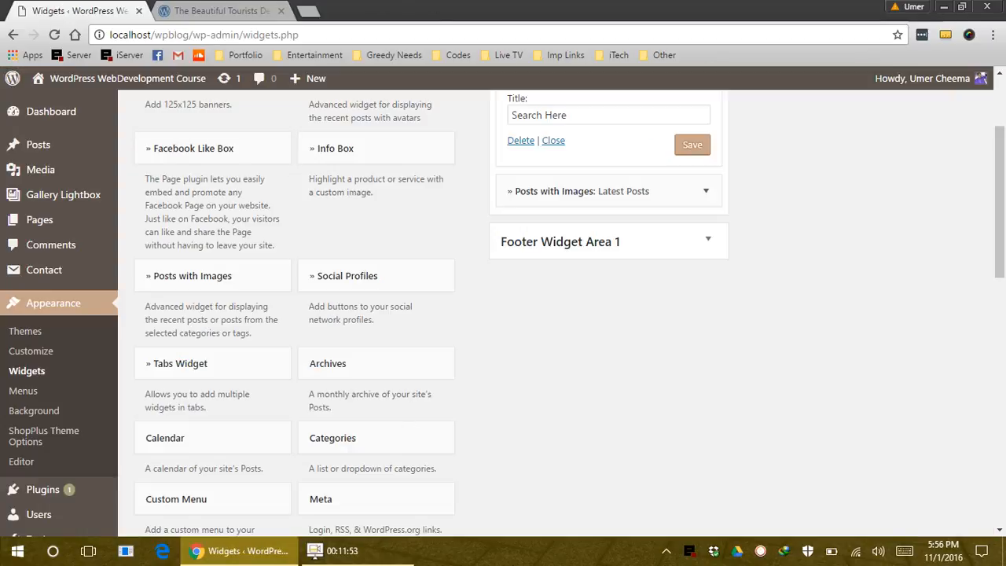
pyautogui.scroll(-3, 584, 349)
pyautogui.scroll(-2, 675, 442)
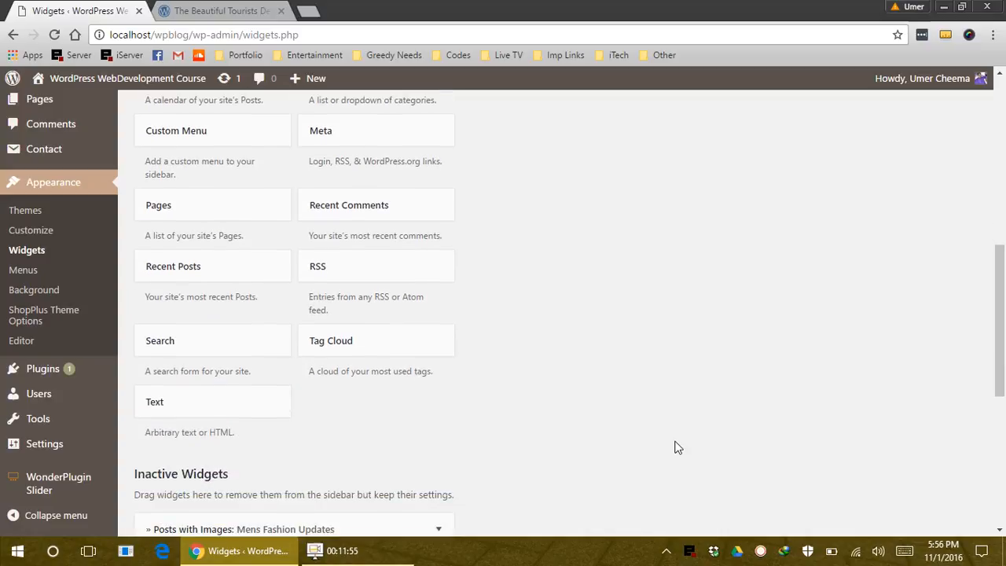
pyautogui.scroll(2, 444, 374)
pyautogui.scroll(3, 444, 375)
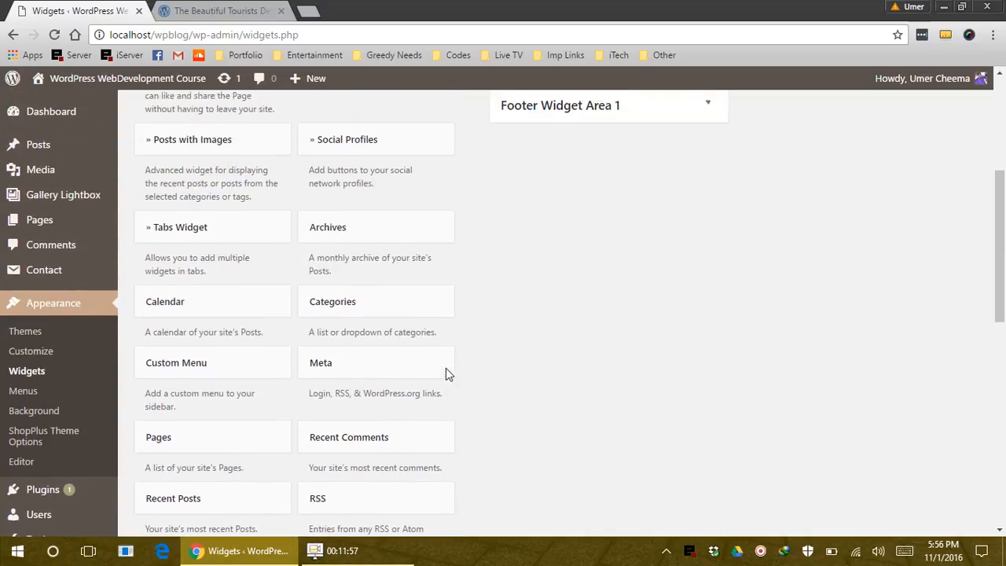
# Add an Archives widget titled 'Archives' to the Primary Sidebar and save it
pyautogui.moveTo(387, 279); pyautogui.dragTo(582, 207)
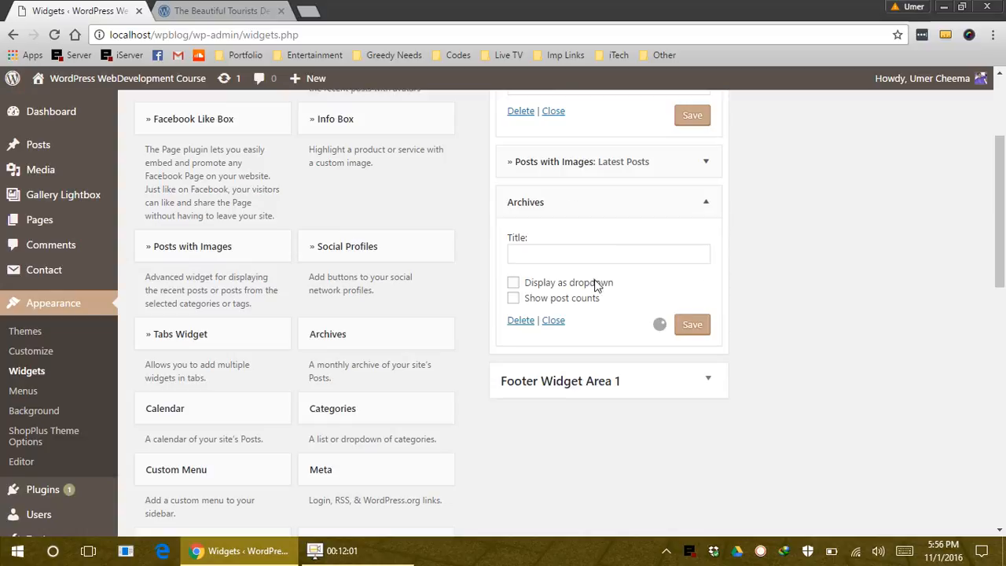
pyautogui.click(570, 251)
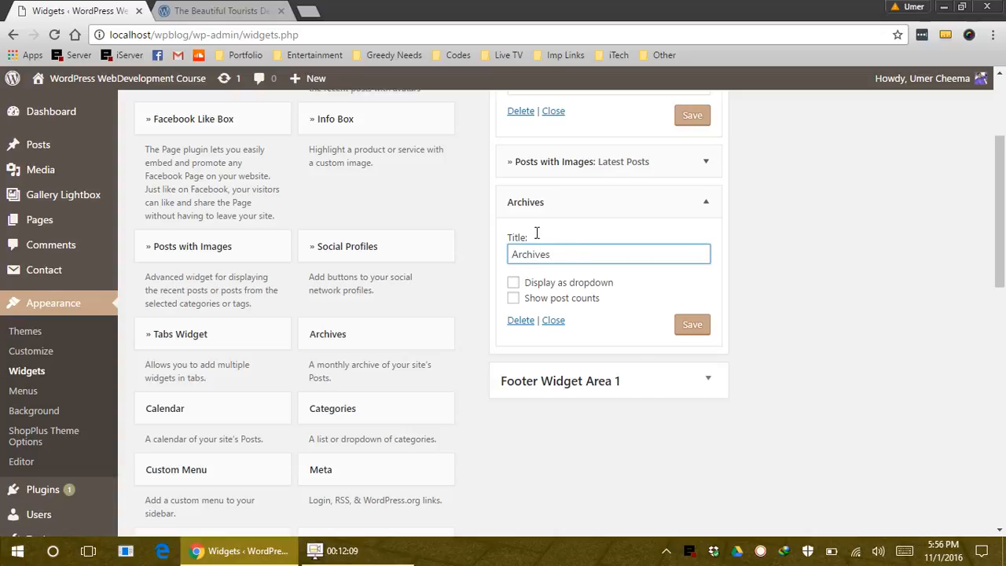
pyautogui.click(692, 327)
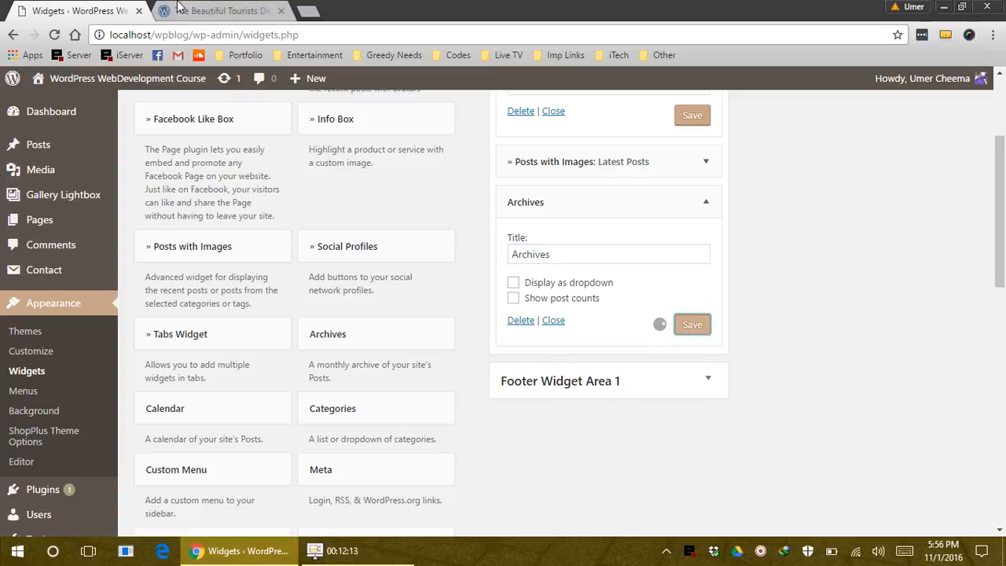
# Reload the live blog post to see the new Archives list
pyautogui.click(220, 11)
pyautogui.click(239, 35)
pyautogui.press('Return')
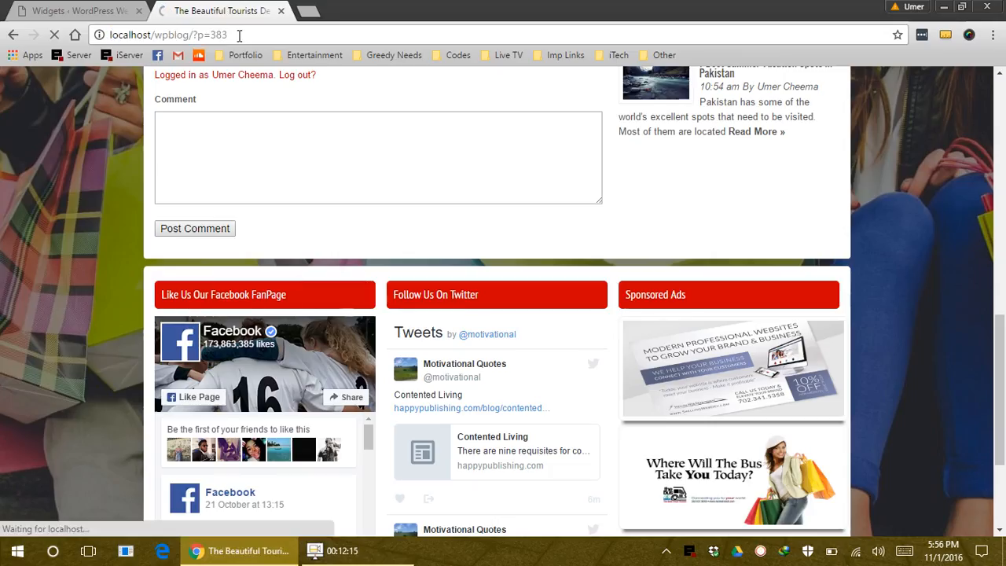
pyautogui.hotkey('ctrl', 'Tab')
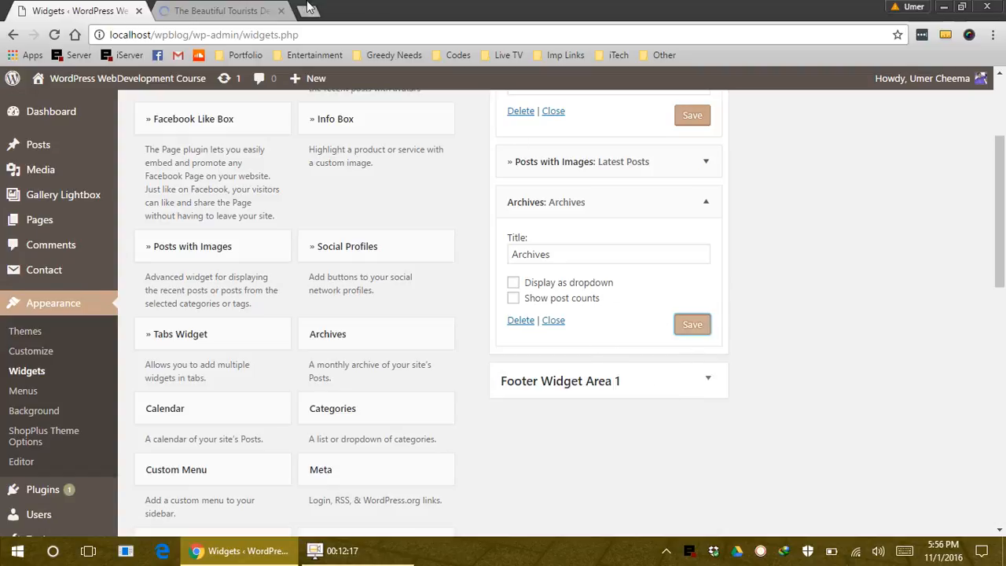
pyautogui.click(236, 11)
# Open the January 2009 archive from the sidebar's Archives list and review the page
pyautogui.scroll(-4, 825, 330)
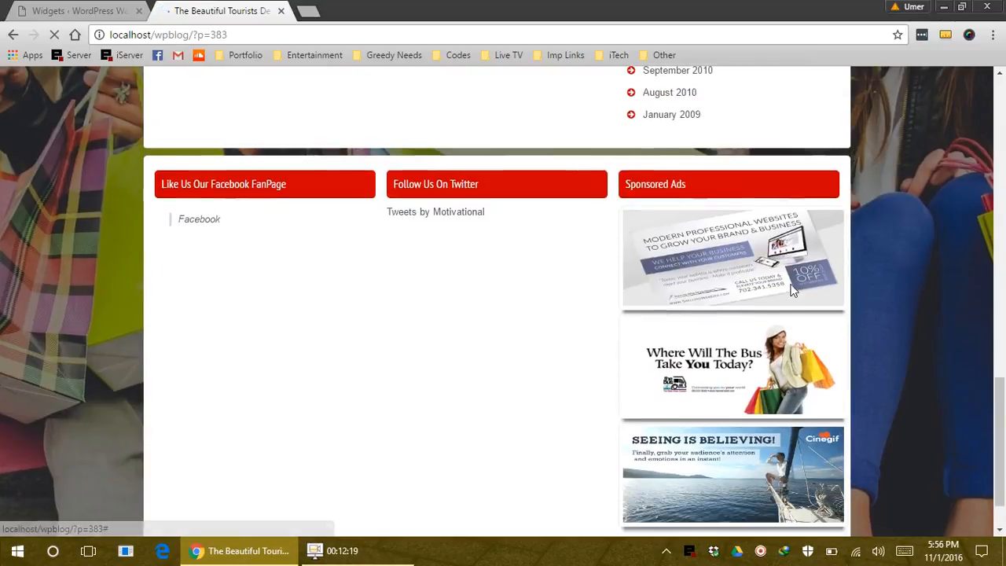
pyautogui.scroll(3, 787, 290)
pyautogui.scroll(-1, 676, 204)
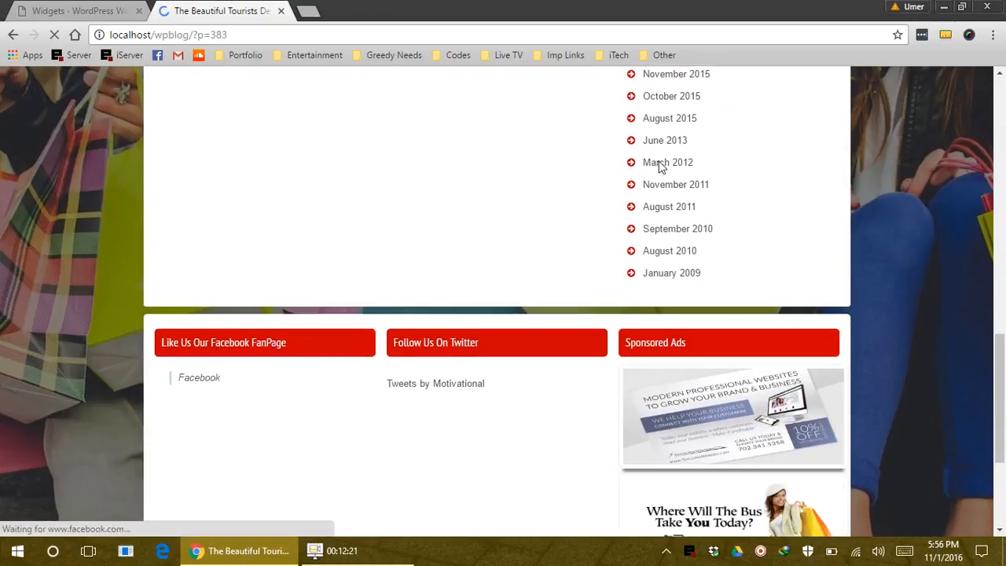
pyautogui.scroll(2, 660, 165)
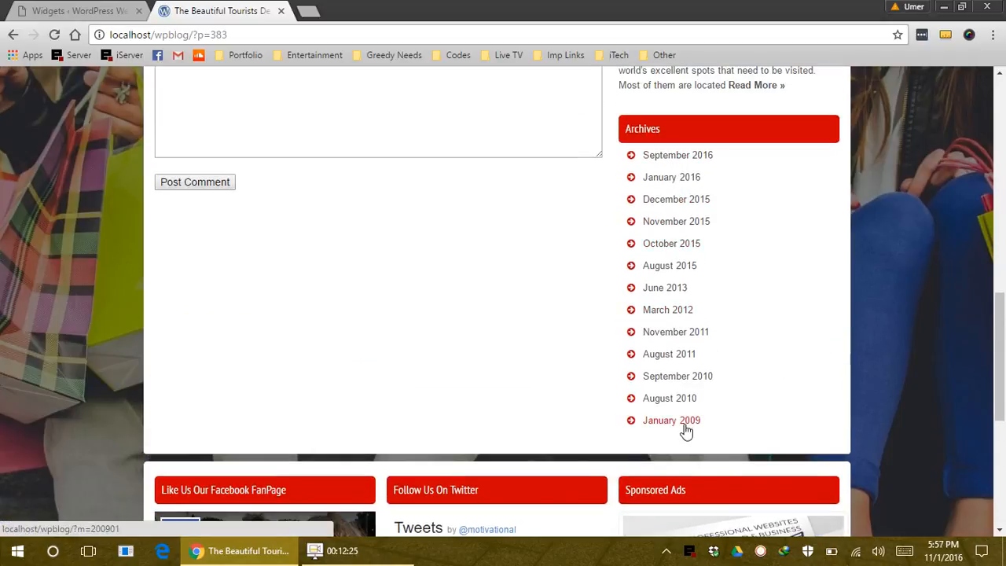
pyautogui.click(684, 426)
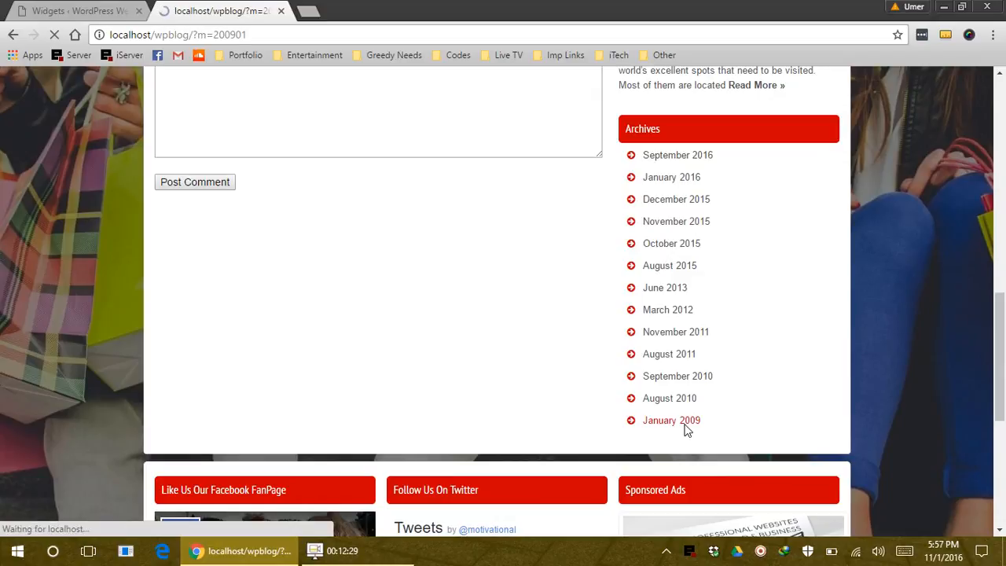
pyautogui.scroll(-5, 510, 340)
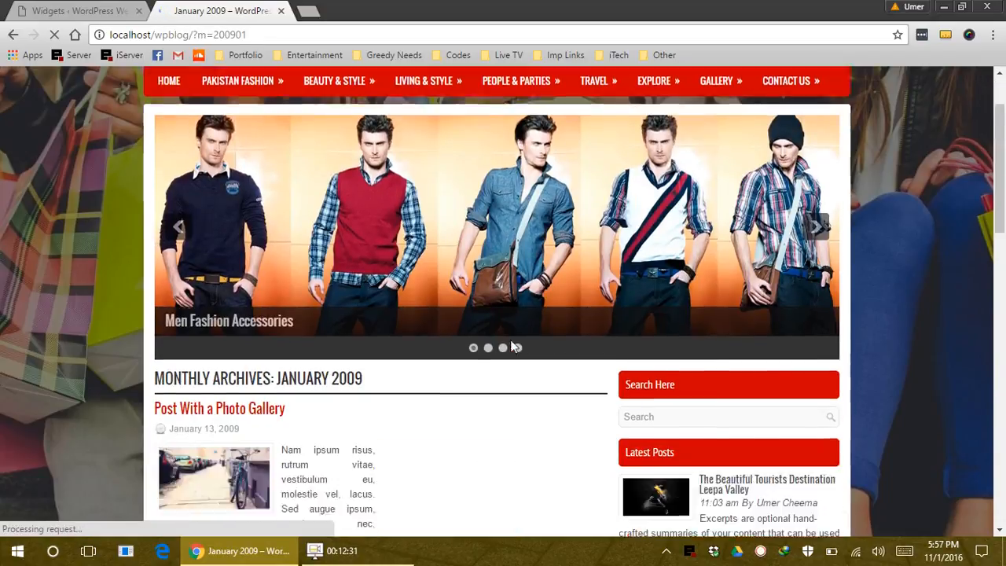
pyautogui.click(106, 8)
pyautogui.click(222, 10)
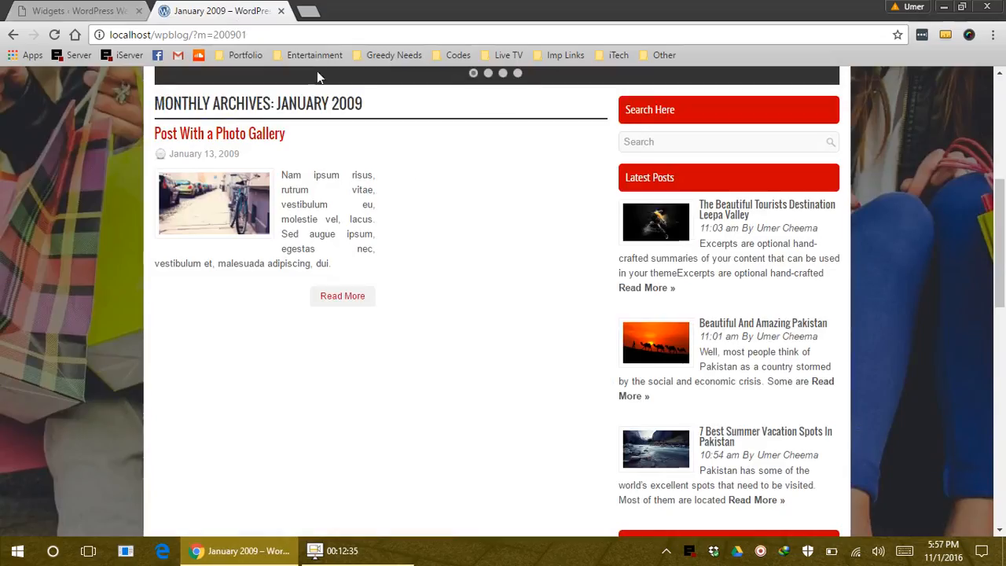
pyautogui.scroll(-5, 712, 377)
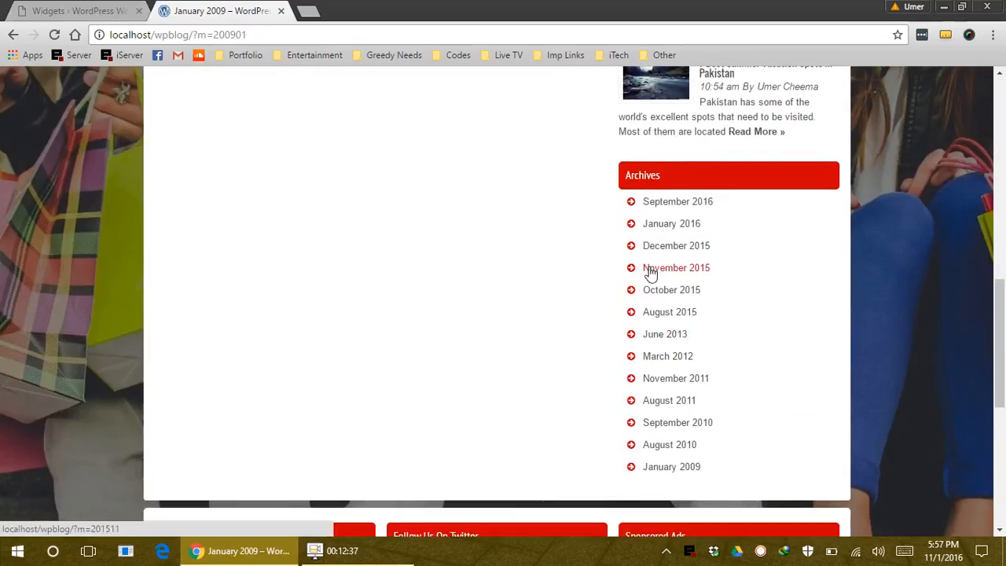
pyautogui.click(105, 9)
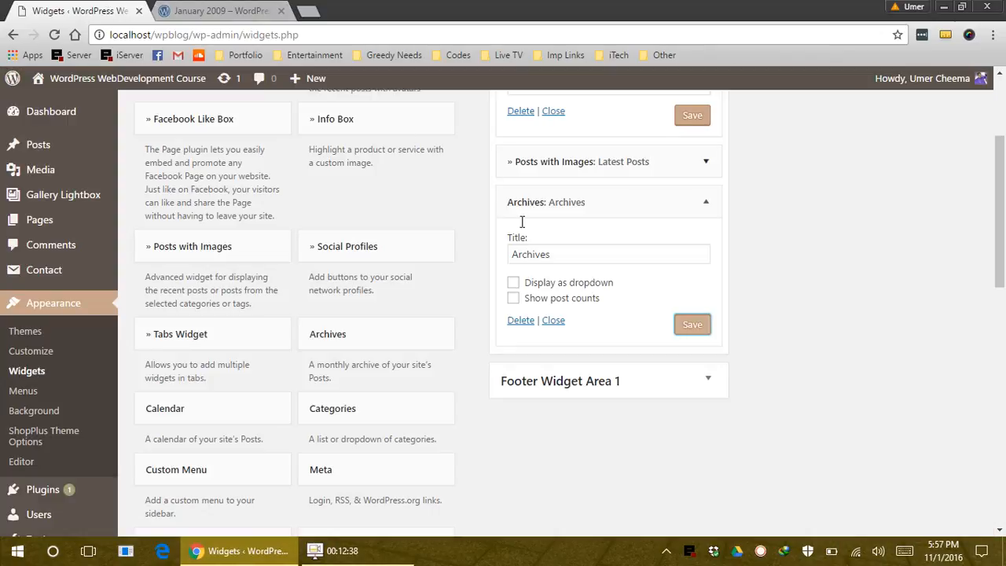
# Change the Archives display option, save, and check the month dropdown on the blog homepage
pyautogui.click(513, 283)
pyautogui.click(684, 324)
pyautogui.click(232, 9)
pyautogui.click(240, 38)
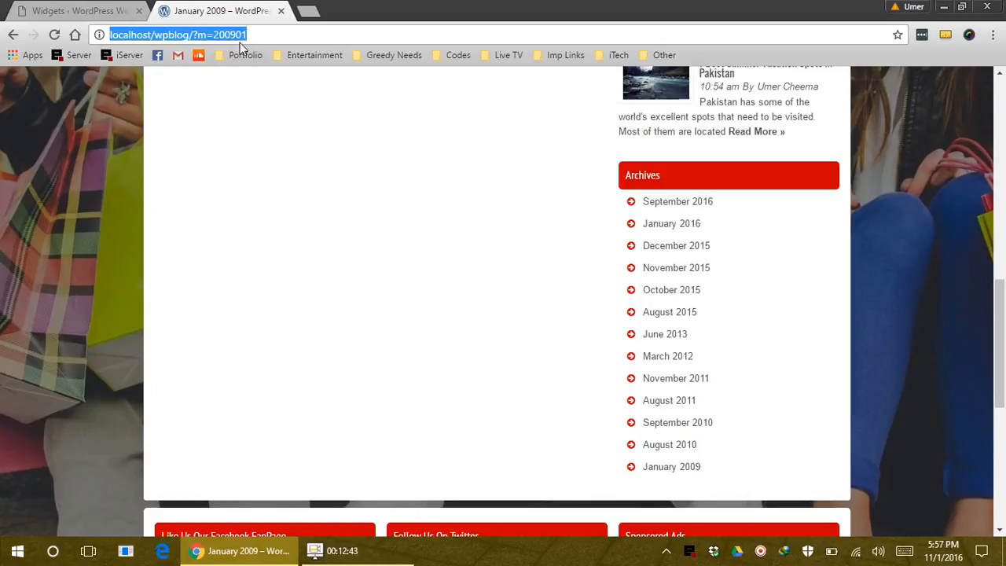
pyautogui.press('Return')
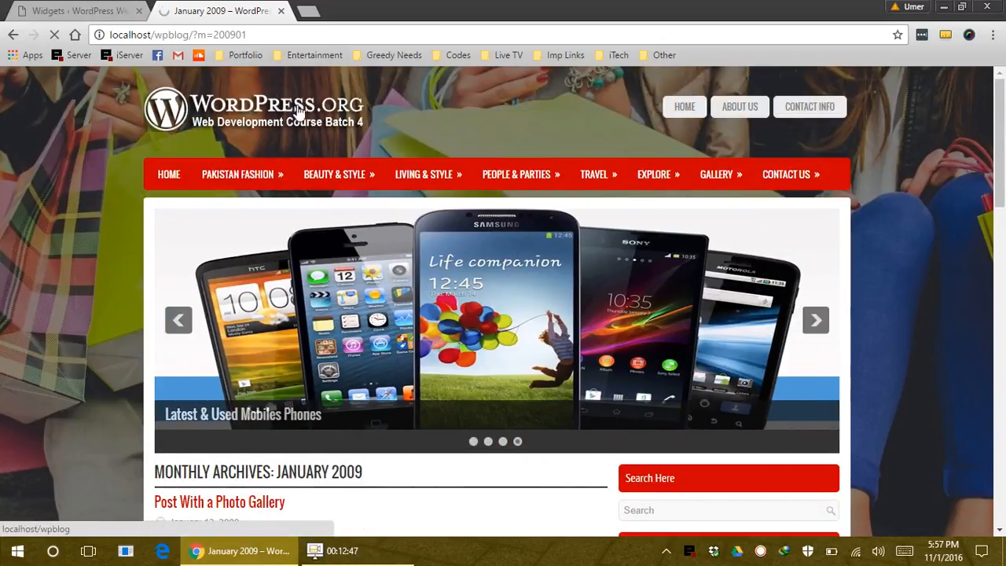
pyautogui.click(305, 126)
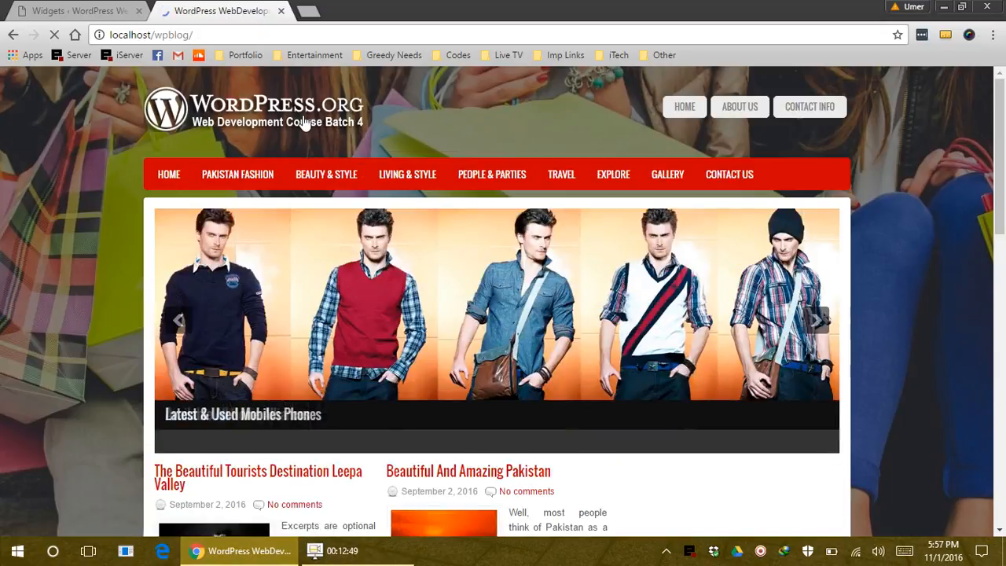
pyautogui.scroll(-11, 1005, 255)
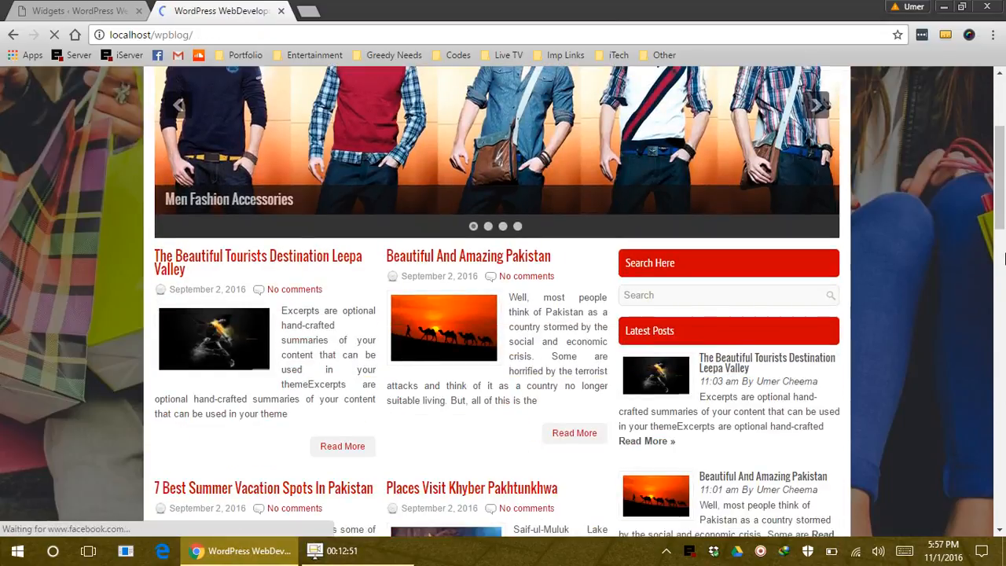
pyautogui.scroll(2, 825, 197)
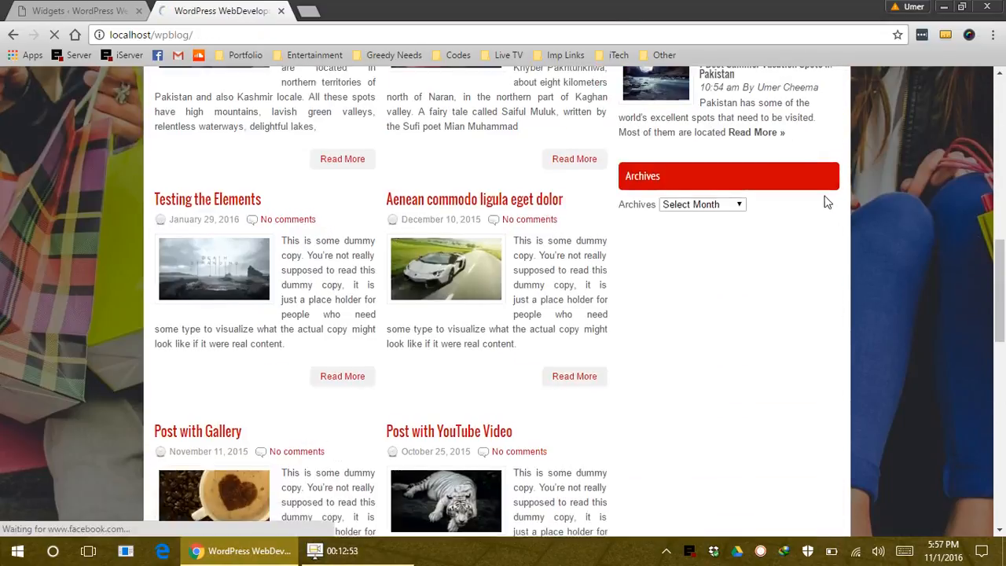
pyautogui.click(717, 282)
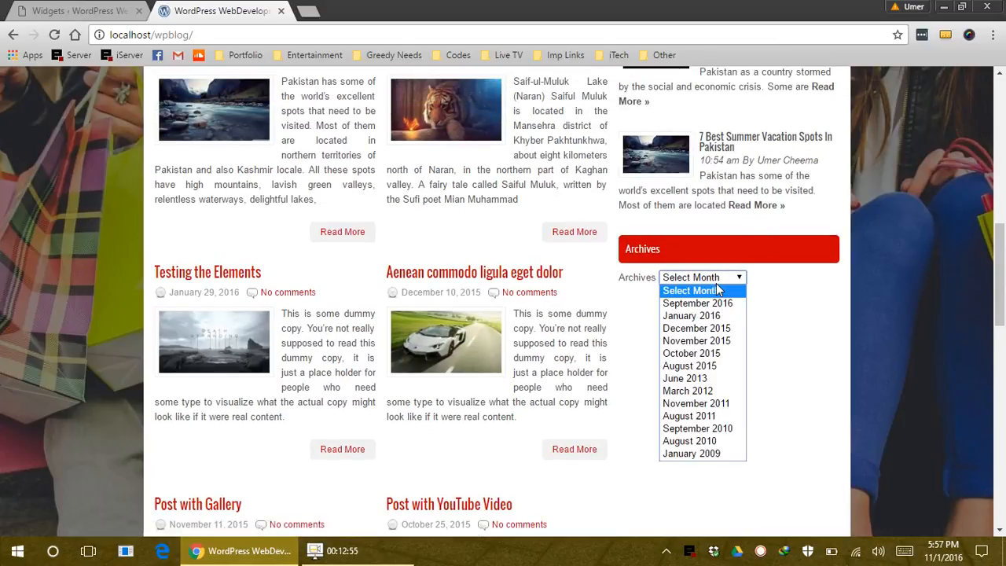
pyautogui.hotkey('ctrl', 'shift', 'Tab')
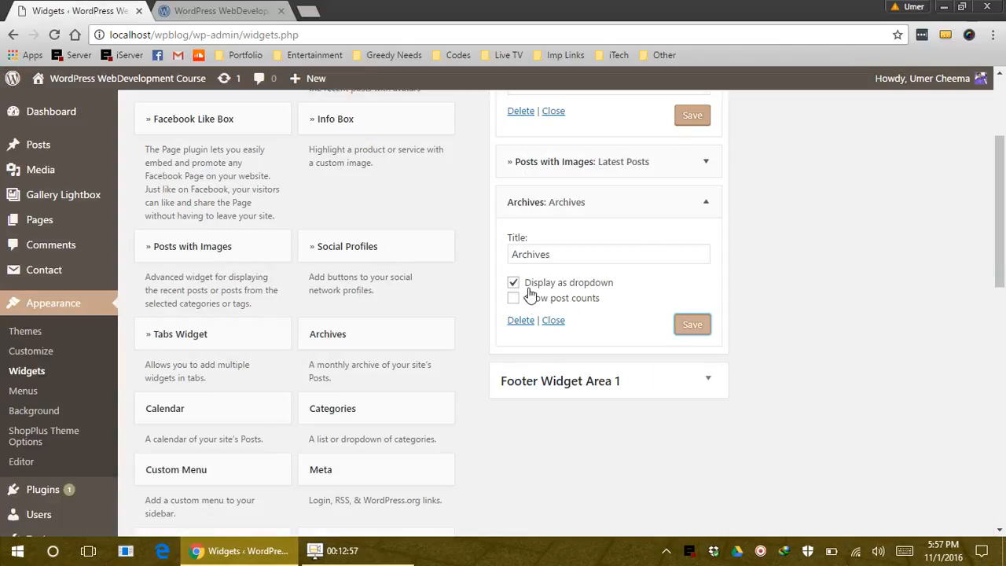
# Turn off dropdown display, turn on post counts for Archives, save, and reload the site
pyautogui.click(515, 284)
pyautogui.click(513, 298)
pyautogui.click(692, 327)
pyautogui.click(236, 9)
pyautogui.click(236, 36)
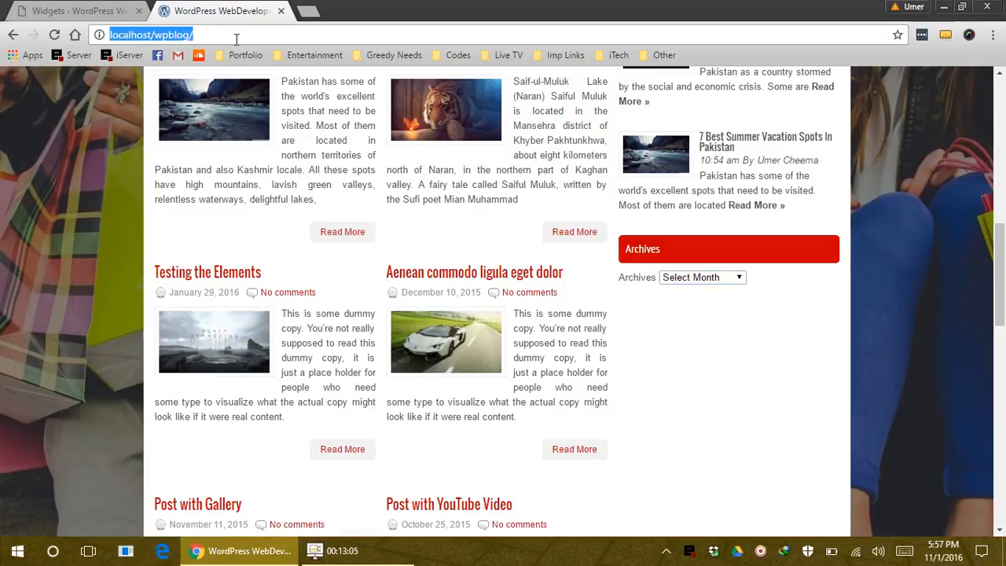
pyautogui.press('Return')
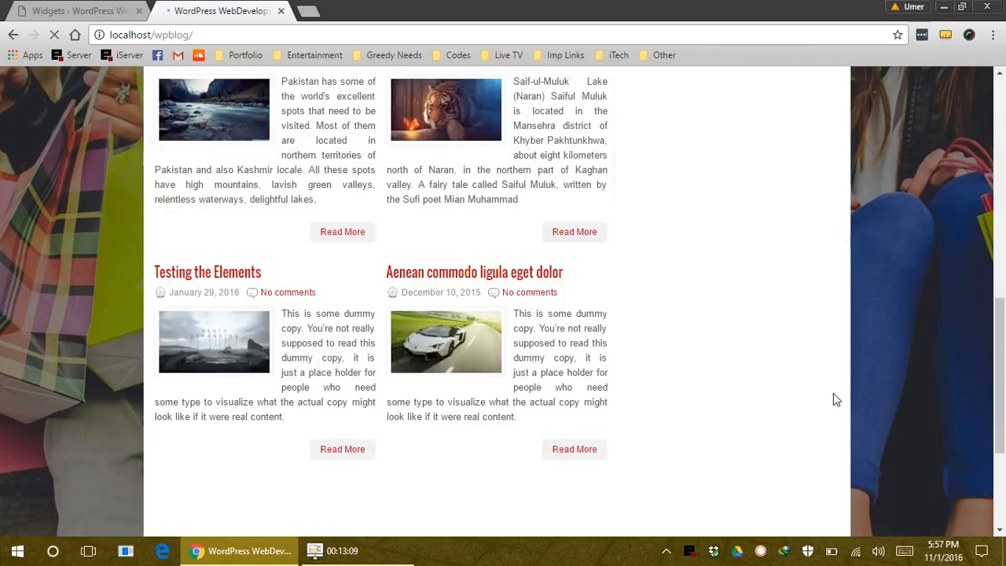
# Check the month list with post counts, then collapse the Archives widget settings
pyautogui.scroll(-3, 840, 407)
pyautogui.scroll(-2, 843, 415)
pyautogui.scroll(4, 781, 377)
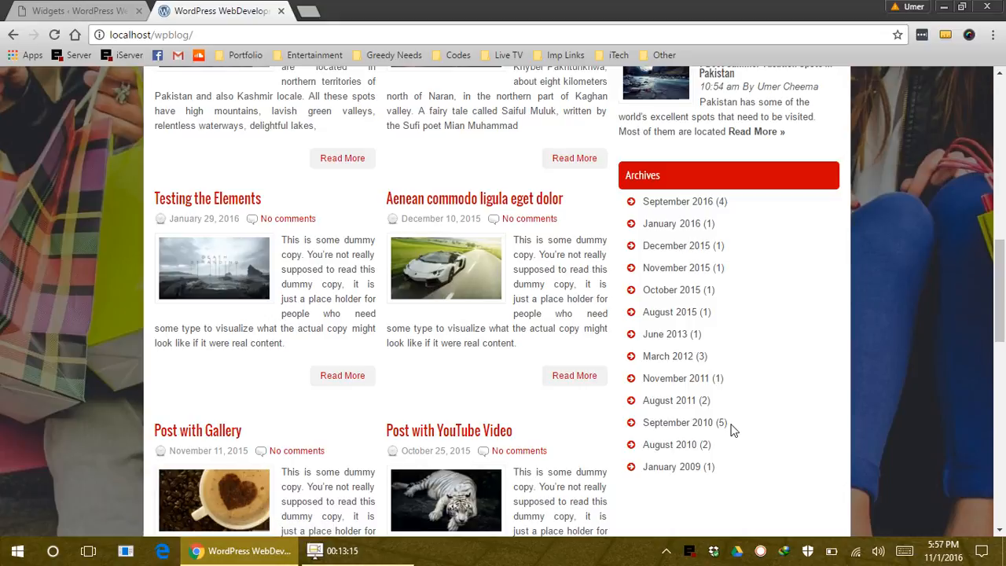
pyautogui.click(5, 10)
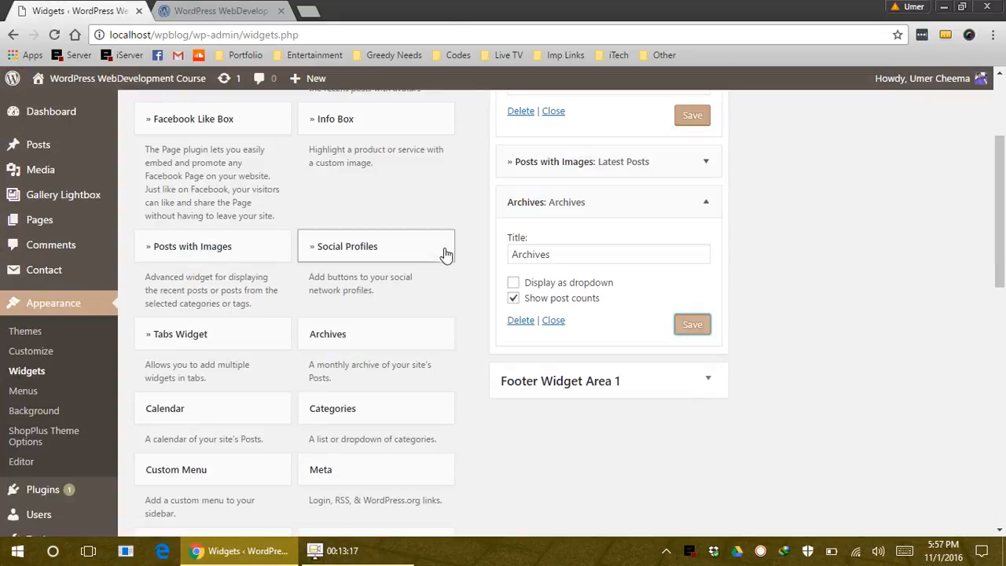
pyautogui.scroll(2, 737, 314)
pyautogui.click(708, 351)
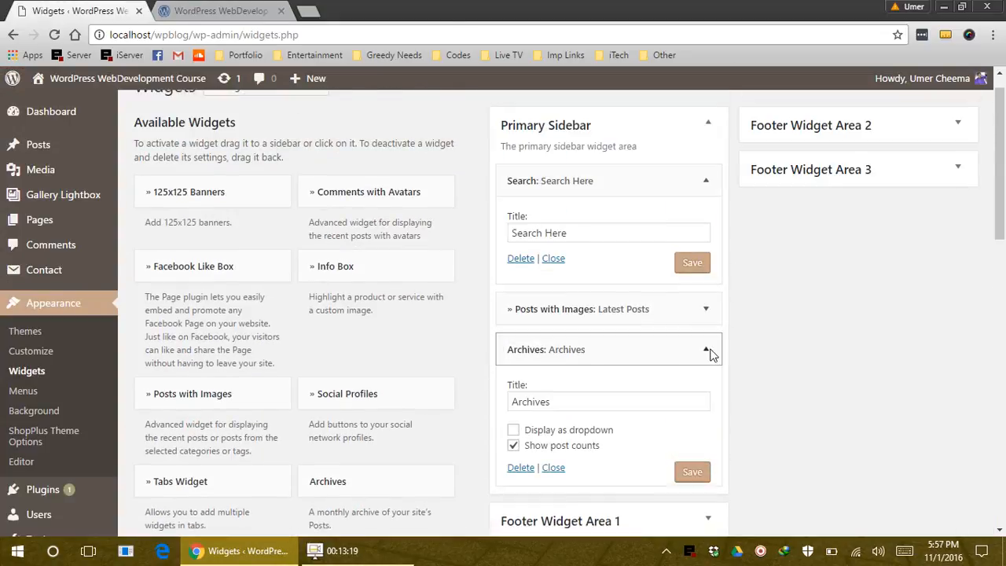
# Collapse the Search widget settings in the Primary Sidebar
pyautogui.click(704, 182)
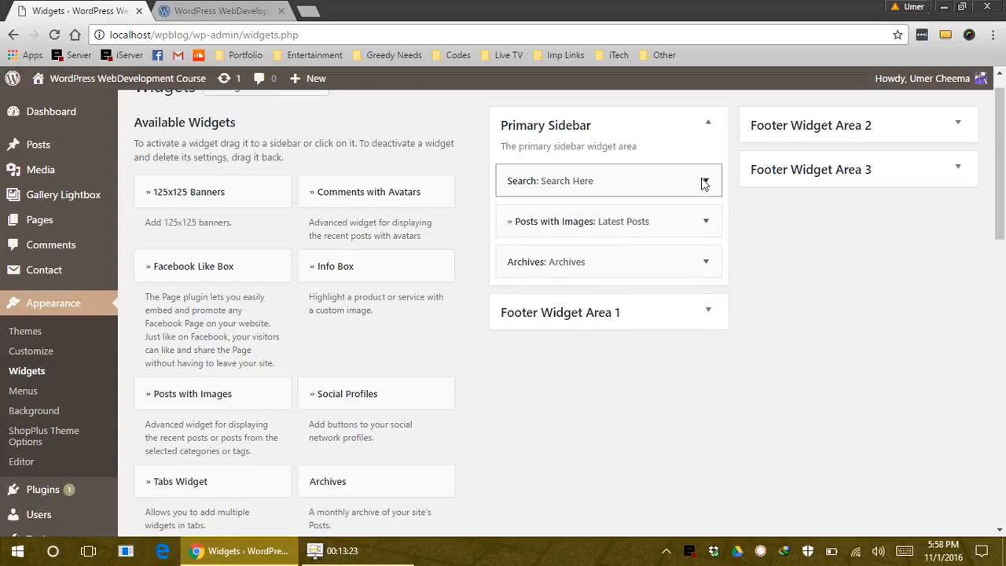
pyautogui.scroll(-2, 447, 360)
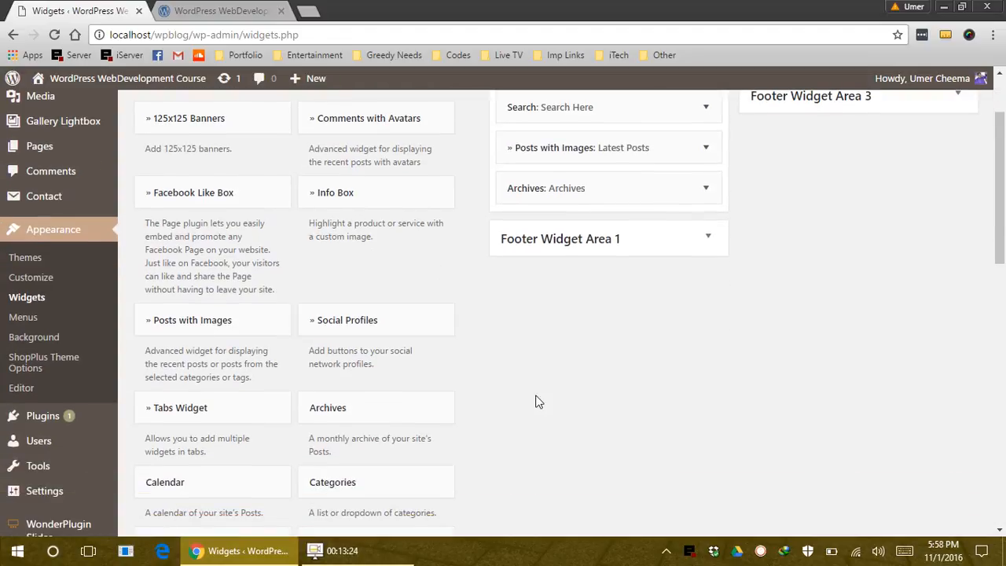
pyautogui.scroll(-3, 542, 405)
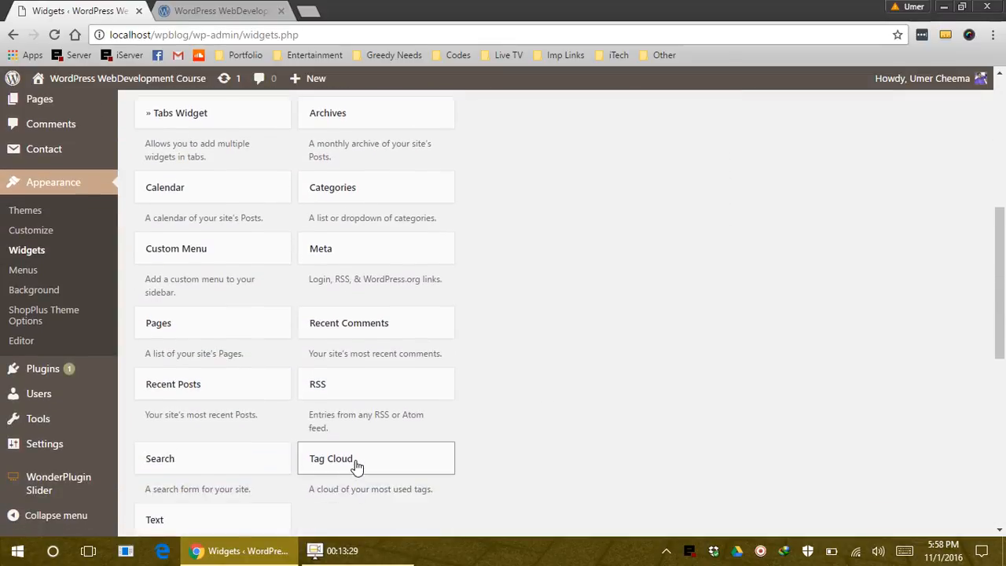
pyautogui.scroll(2, 488, 235)
# Add a Tag Cloud widget titled 'Tags' below Archives and save it
pyautogui.moveTo(659, 194); pyautogui.dragTo(597, 267)
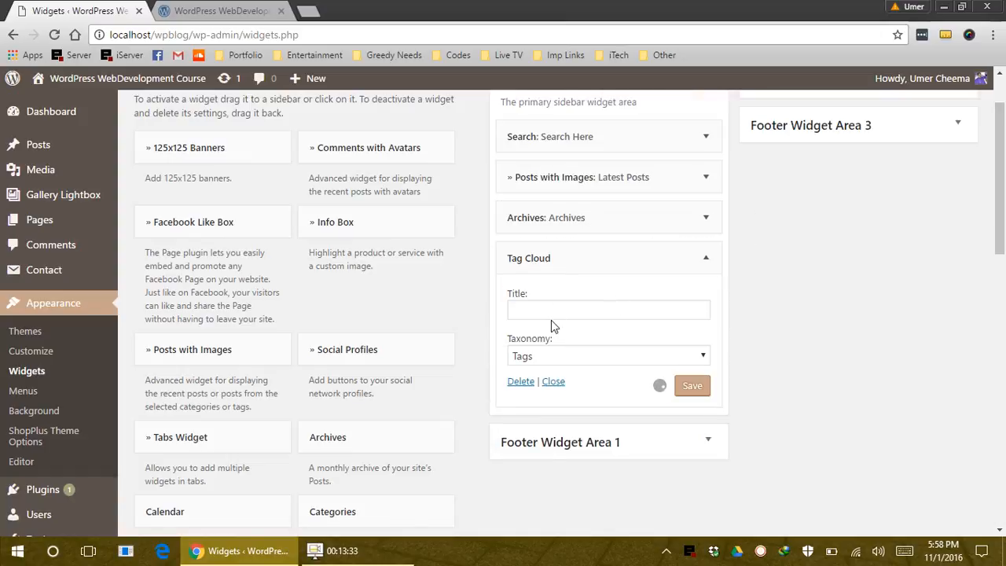
pyautogui.click(557, 310)
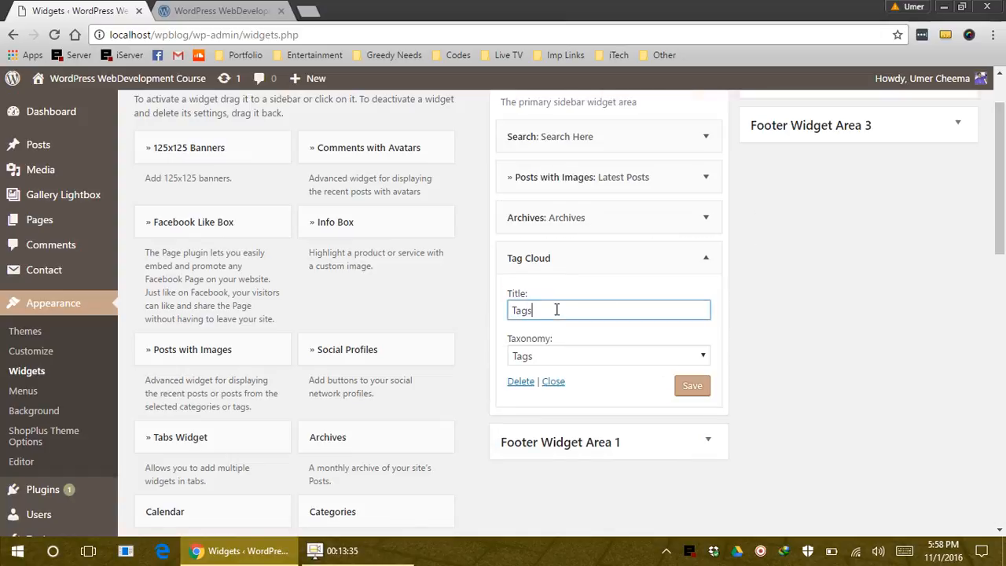
pyautogui.click(690, 387)
pyautogui.click(220, 11)
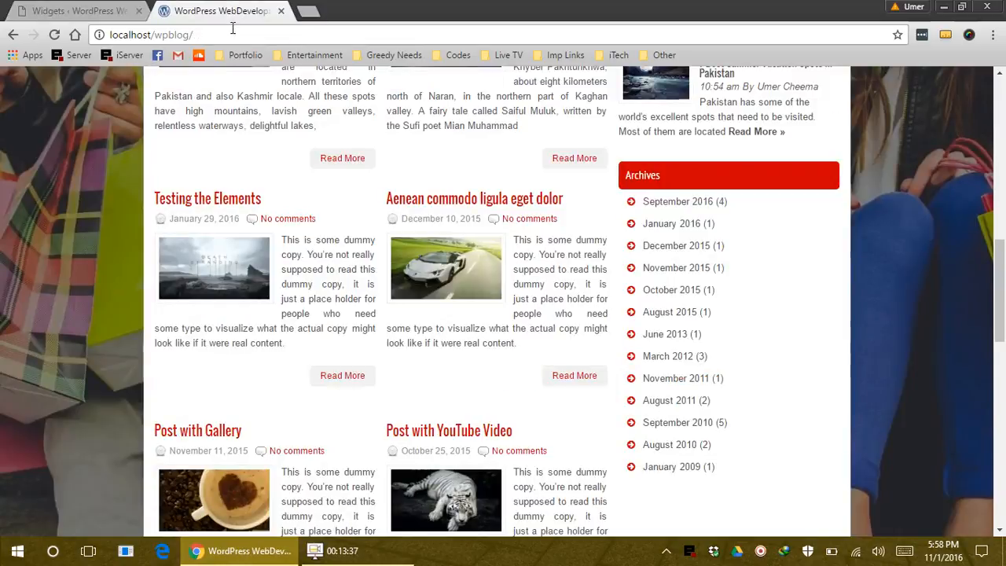
# Reload the live site and check the Tags cloud beneath the Archives list
pyautogui.click(233, 34)
pyautogui.press('Return')
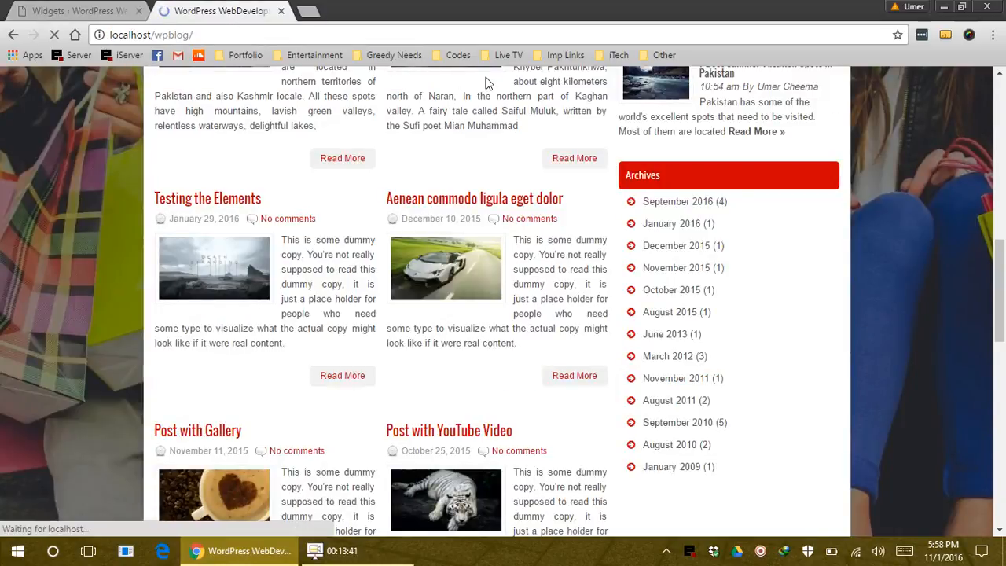
pyautogui.scroll(-3, 730, 225)
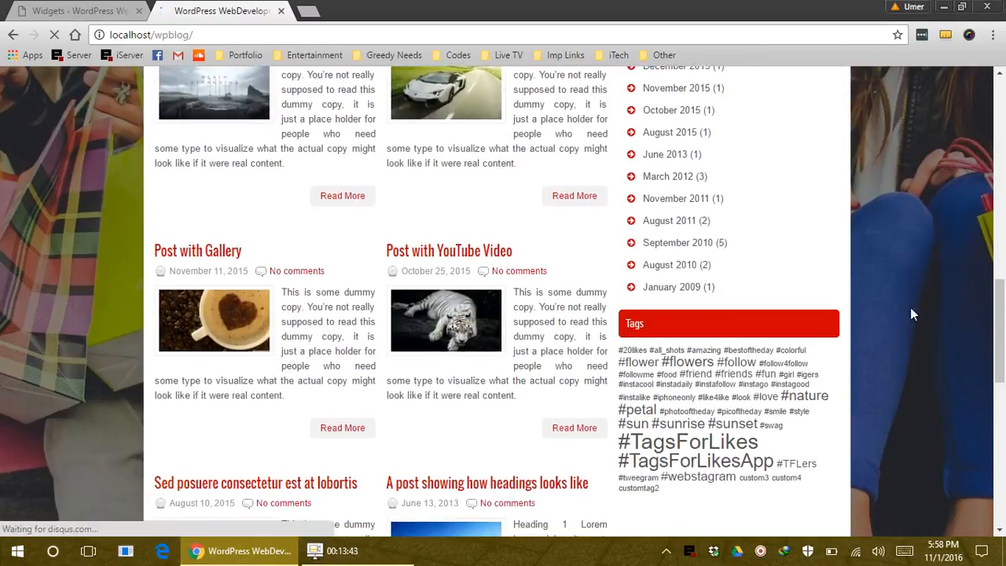
pyautogui.scroll(-1, 912, 315)
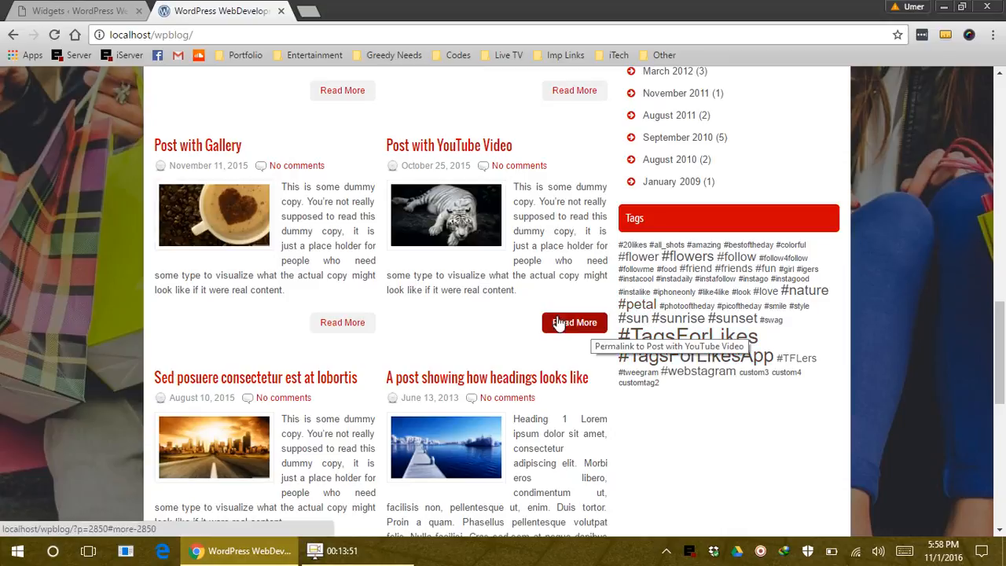
pyautogui.scroll(5, 585, 321)
pyautogui.scroll(3, 621, 380)
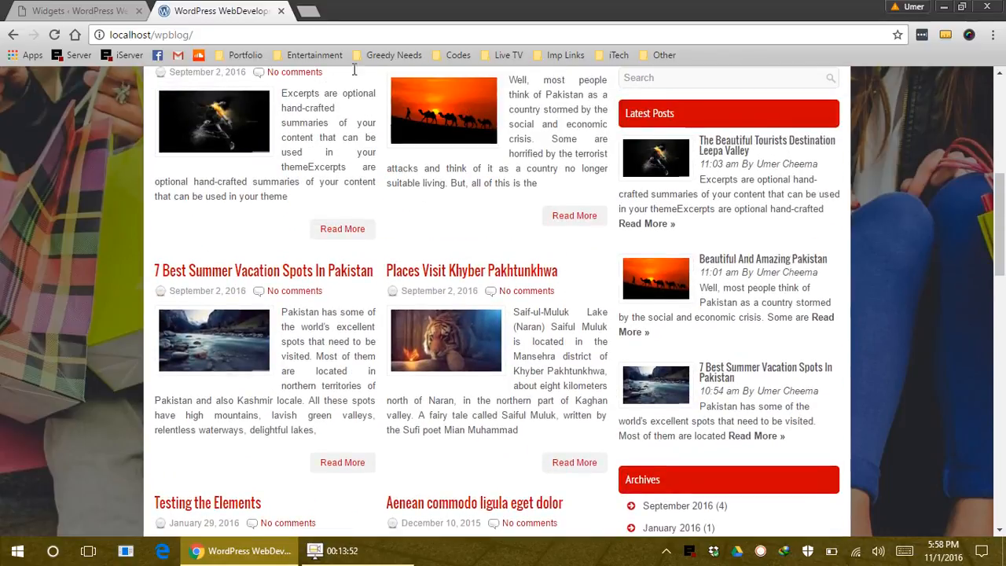
pyautogui.click(86, 10)
pyautogui.click(204, 11)
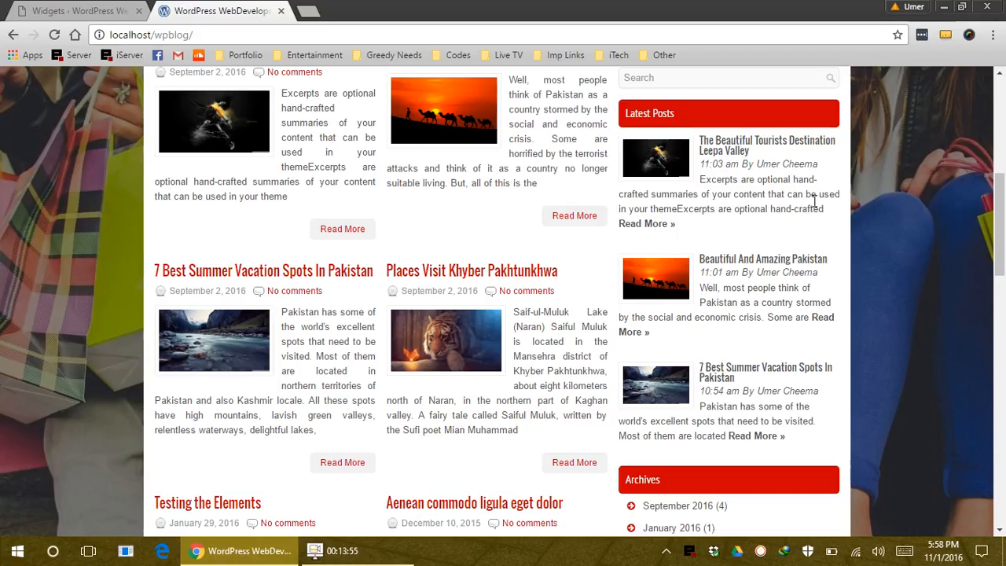
pyautogui.scroll(-2, 924, 397)
pyautogui.scroll(-6, 770, 279)
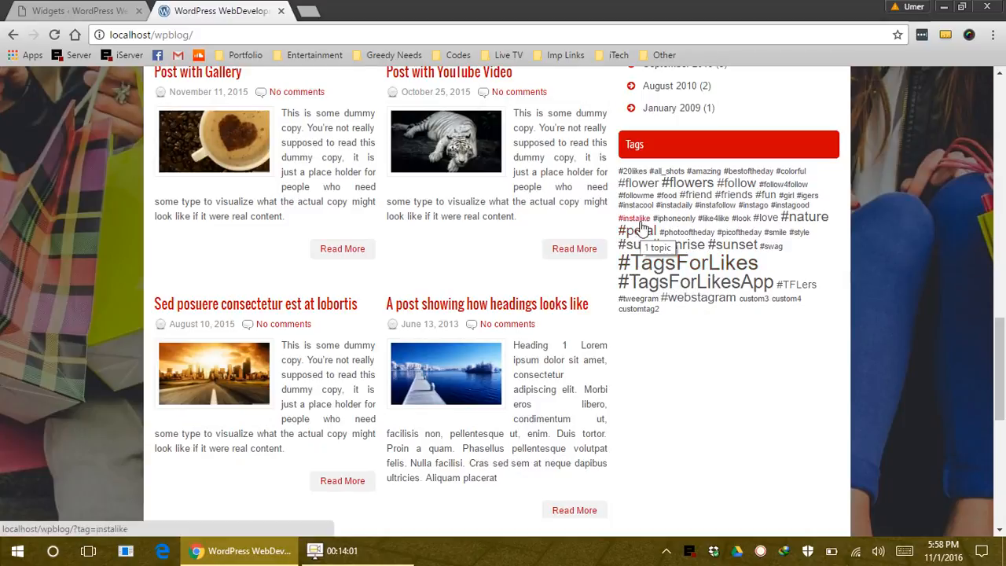
pyautogui.click(79, 10)
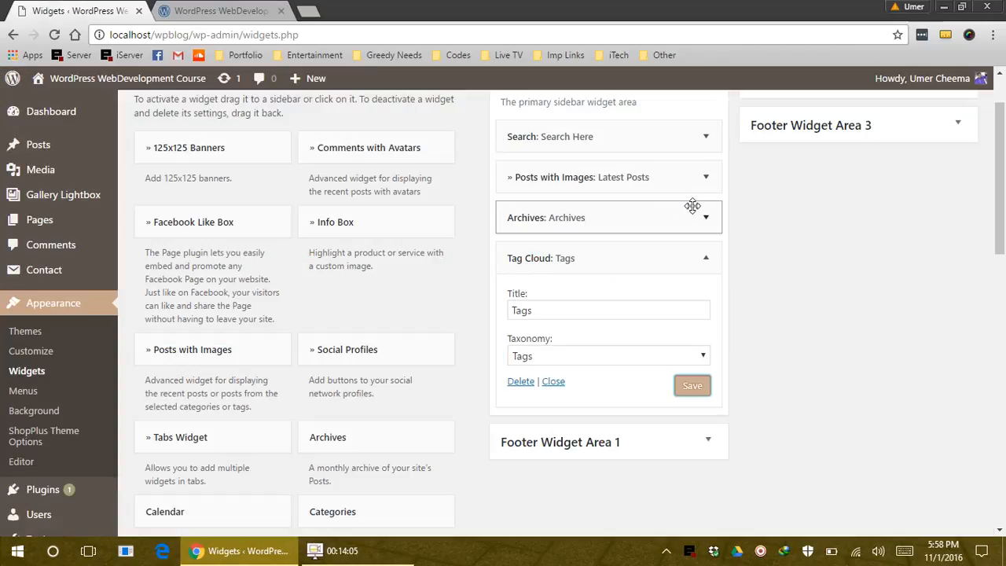
# Re-save the Posts with Images widget's number-of-posts setting, then view the live site's Tags cloud
pyautogui.click(706, 177)
pyautogui.click(526, 239)
pyautogui.doubleClick(526, 238)
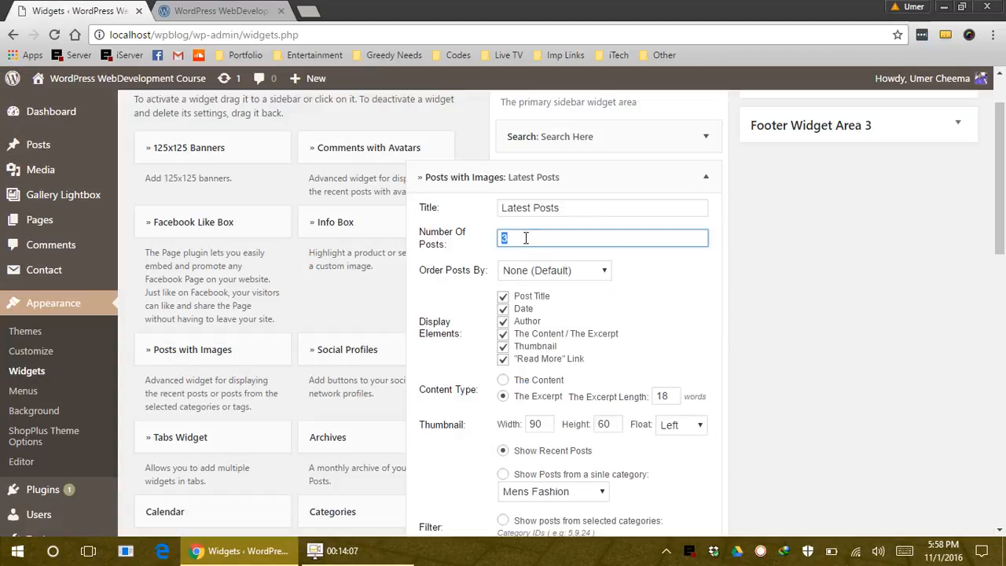
pyautogui.scroll(-4, 641, 358)
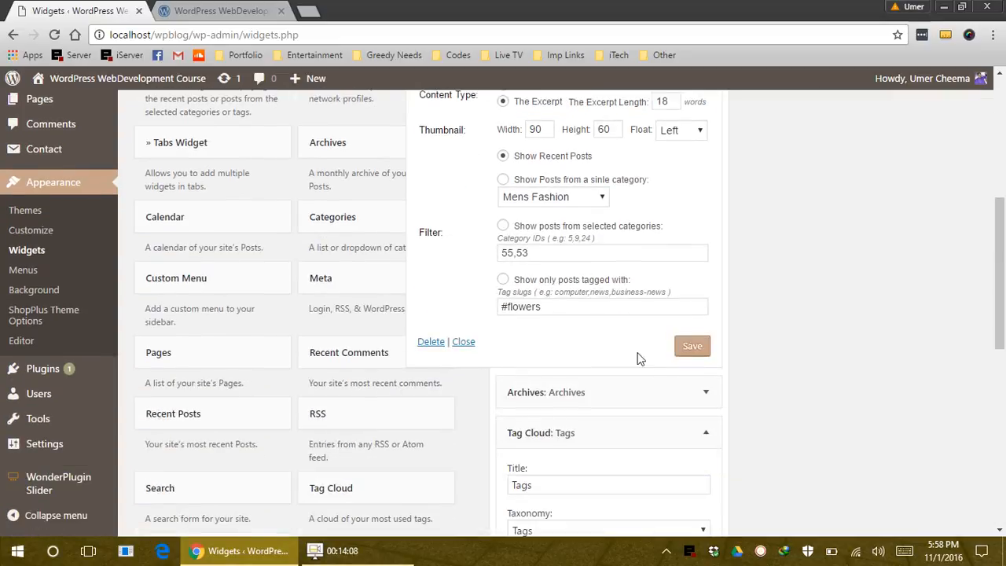
pyautogui.click(692, 346)
pyautogui.click(228, 11)
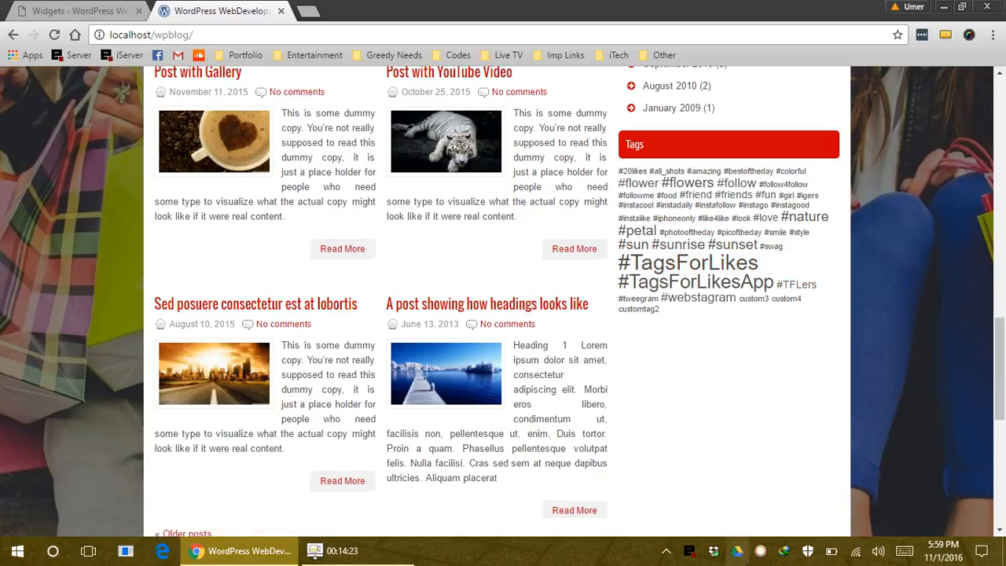
# Reload the home page, check the footer and sidebar, and return to the top via the site logo
pyautogui.click(435, 393)
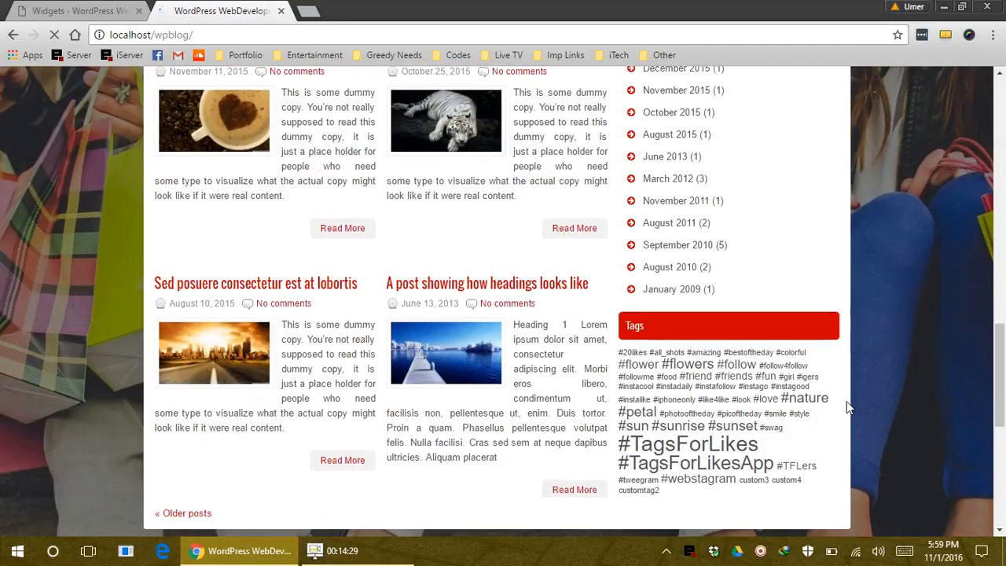
pyautogui.scroll(-6, 847, 401)
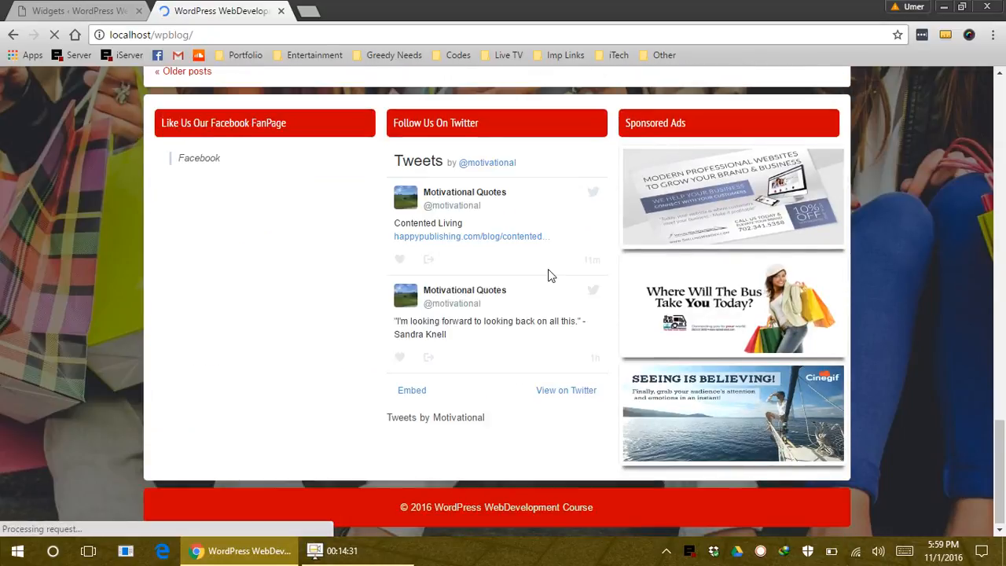
pyautogui.scroll(5, 645, 283)
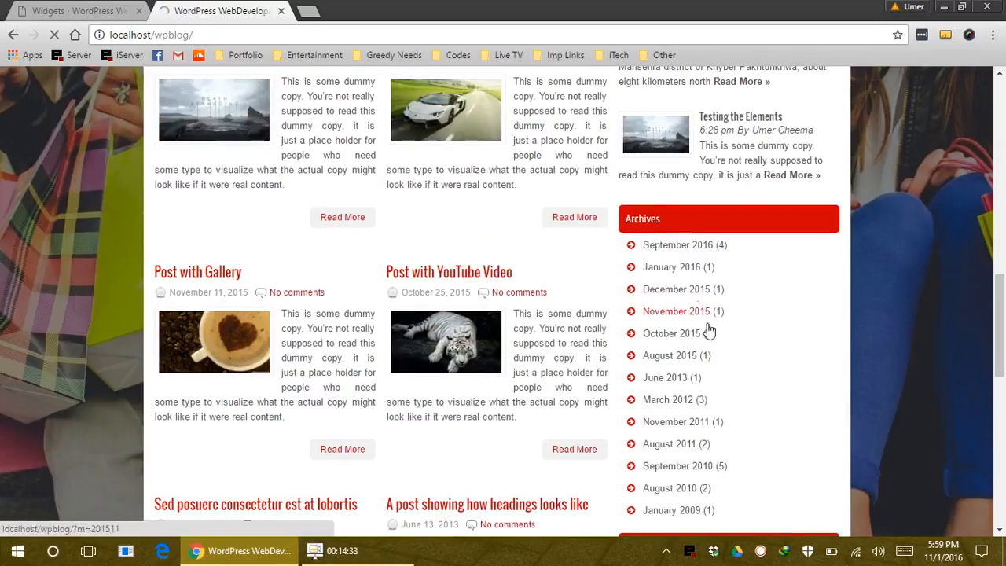
pyautogui.scroll(11, 711, 334)
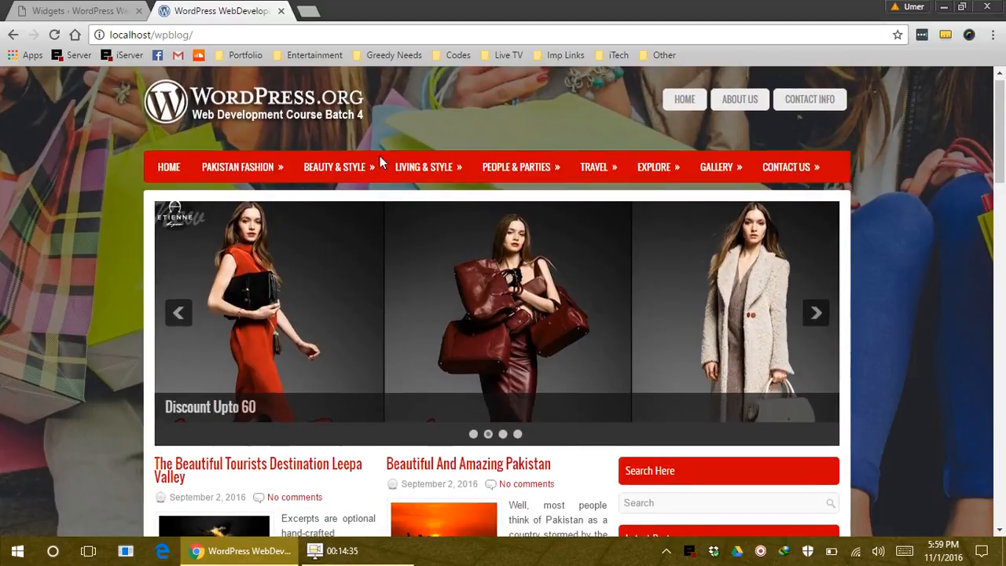
pyautogui.click(312, 116)
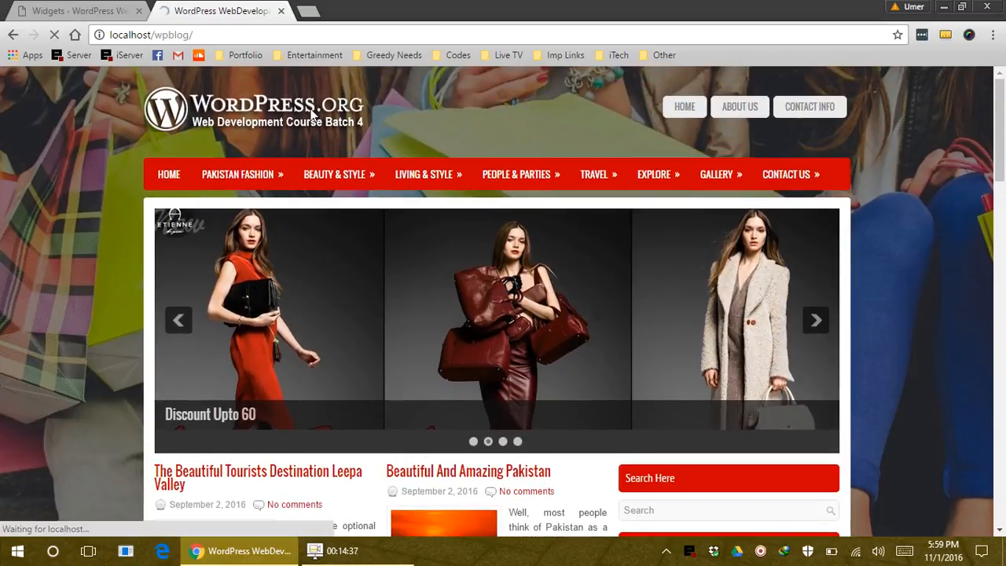
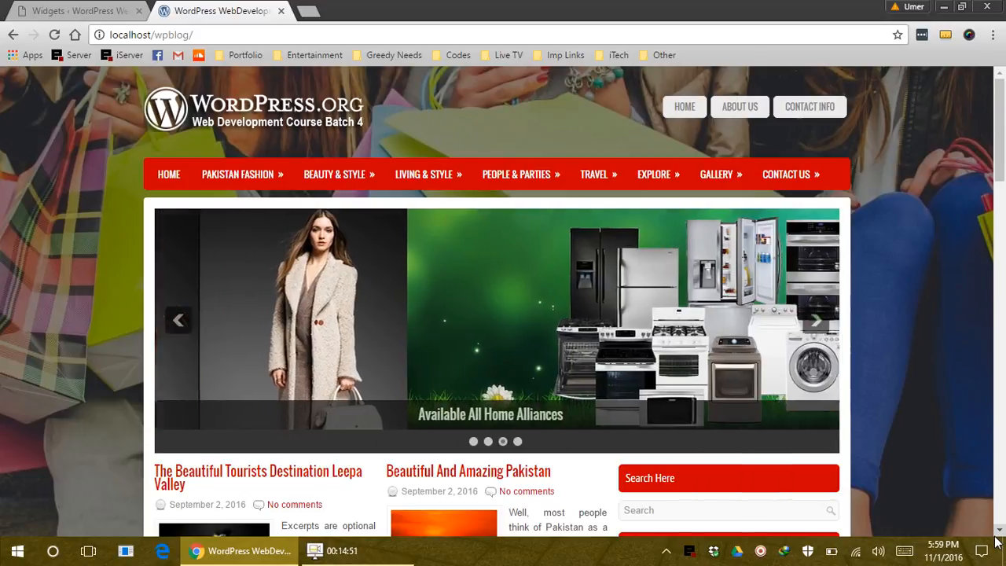
# Open the Leepa Valley post on the live site, then go to All Posts in the admin
pyautogui.click(162, 474)
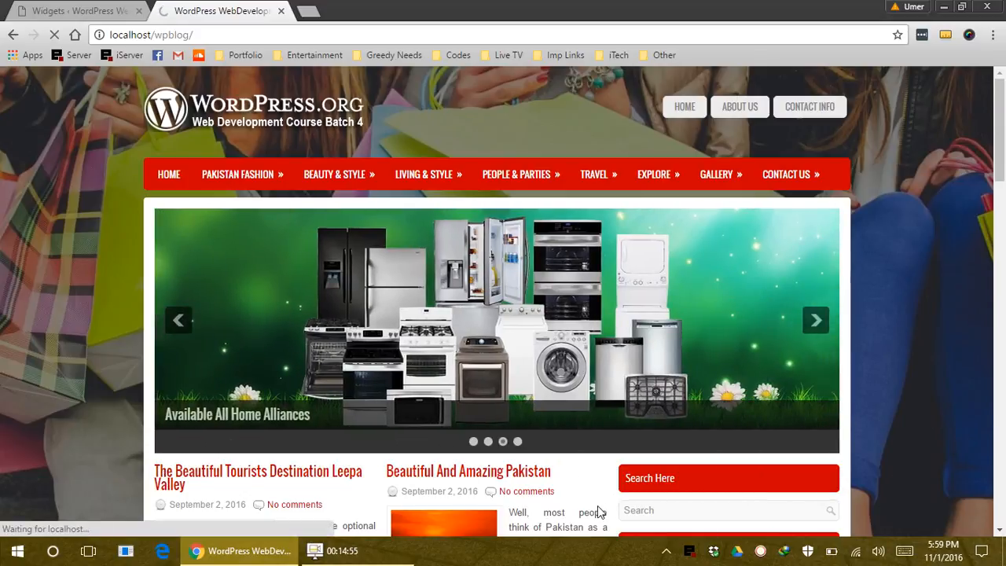
pyautogui.scroll(-4, 527, 440)
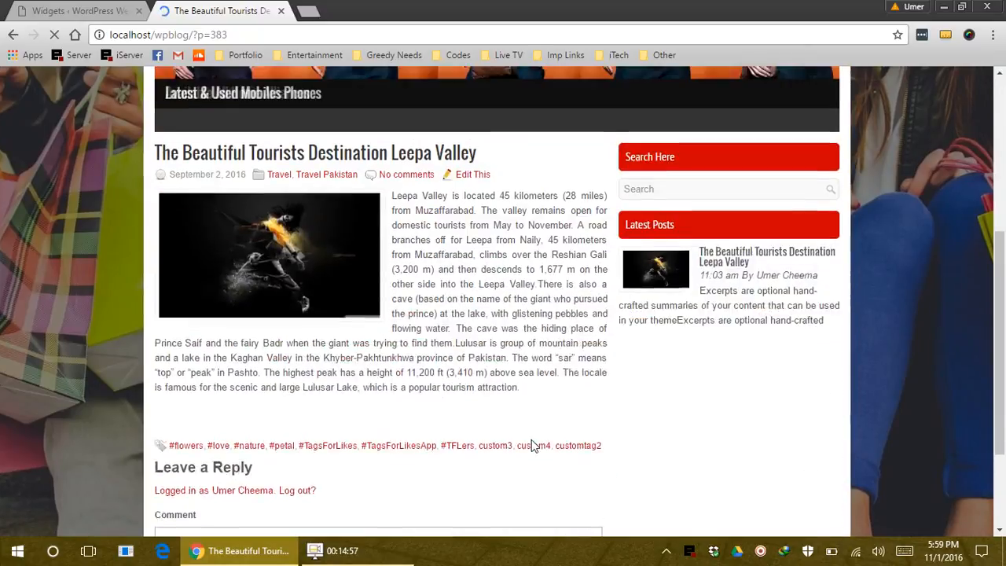
pyautogui.click(111, 11)
pyautogui.scroll(4, 135, 161)
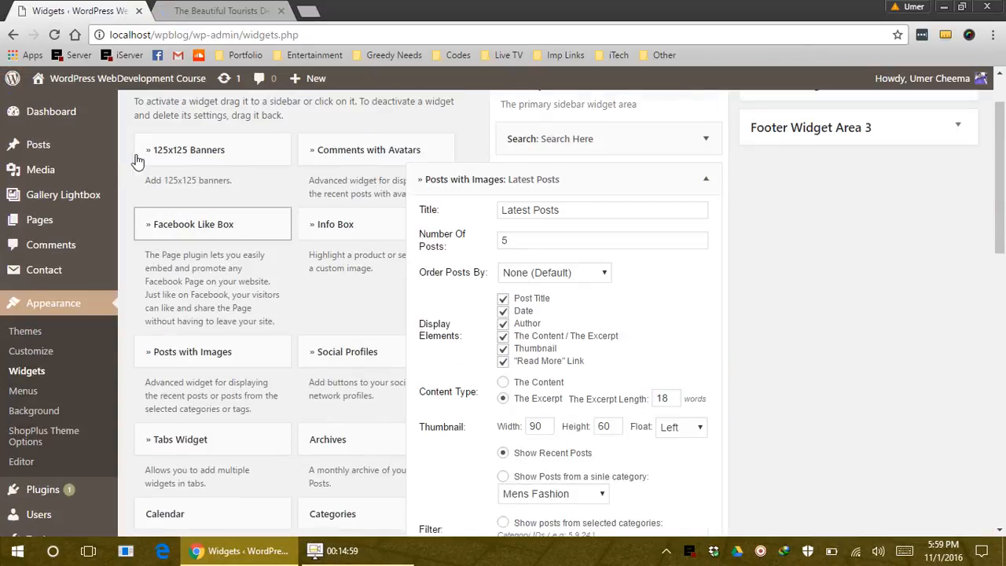
pyautogui.scroll(1, 135, 162)
pyautogui.click(221, 11)
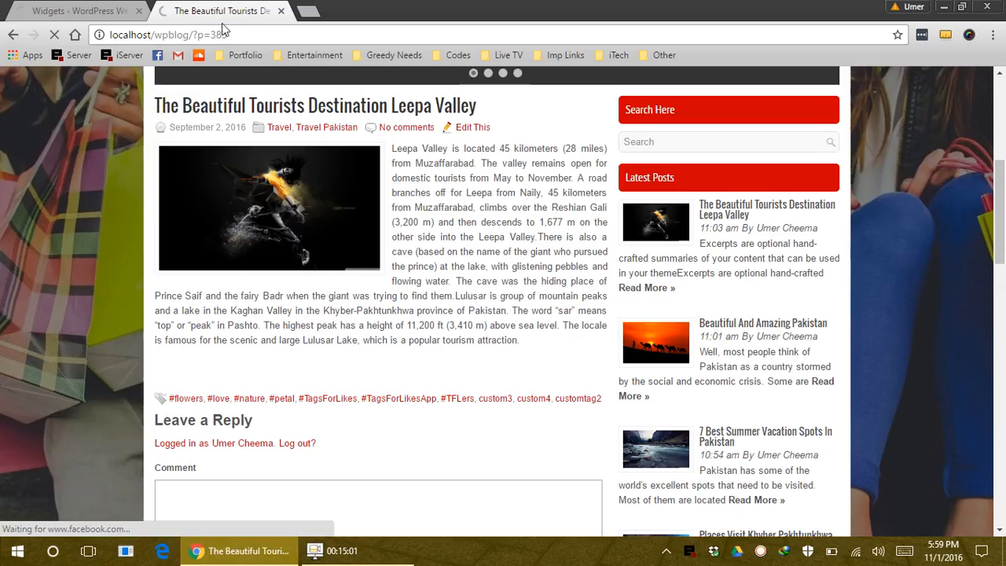
pyautogui.click(117, 11)
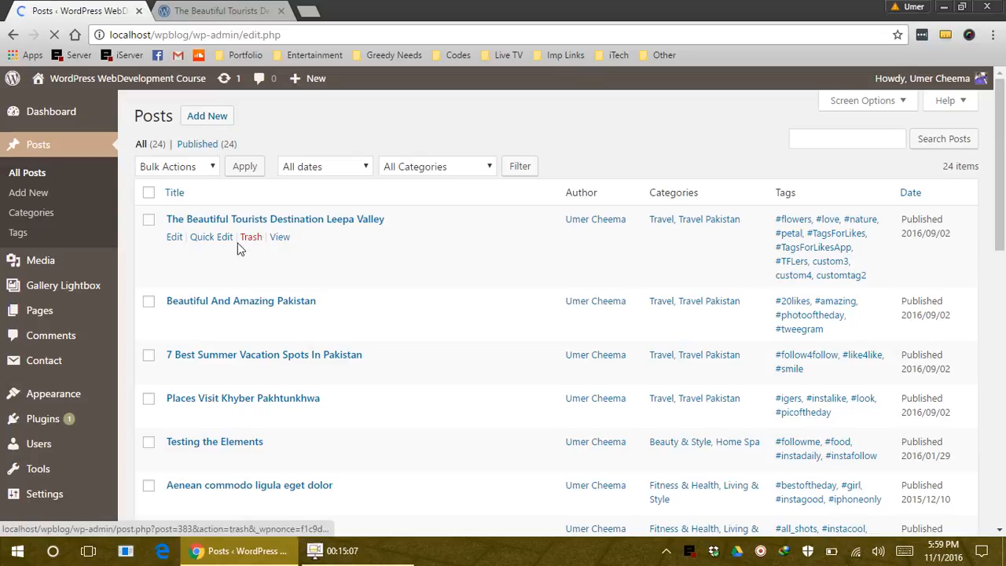
# Uncheck Allow Comments for the Leepa Valley post through Quick Edit and update it
pyautogui.click(212, 238)
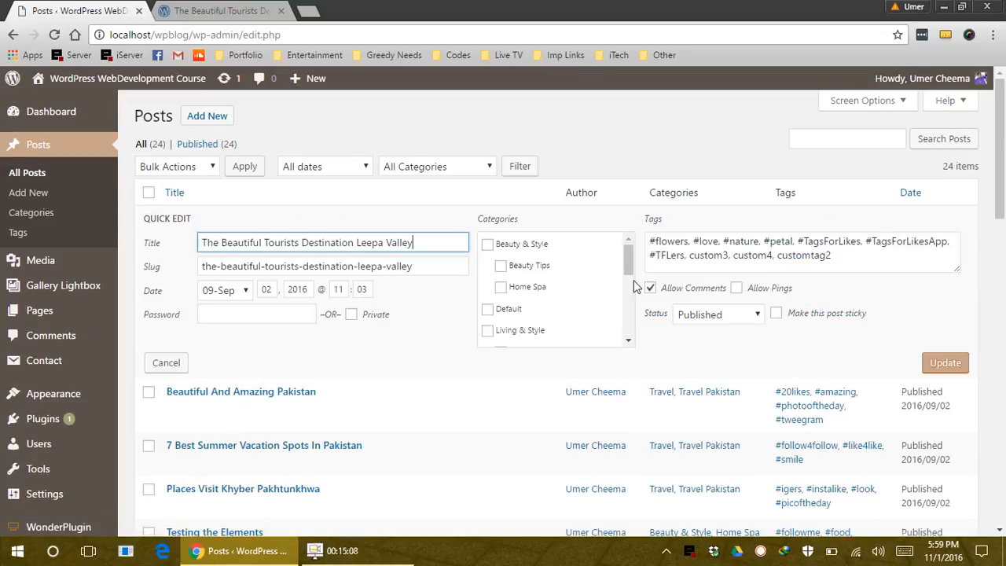
pyautogui.click(690, 293)
pyautogui.click(958, 368)
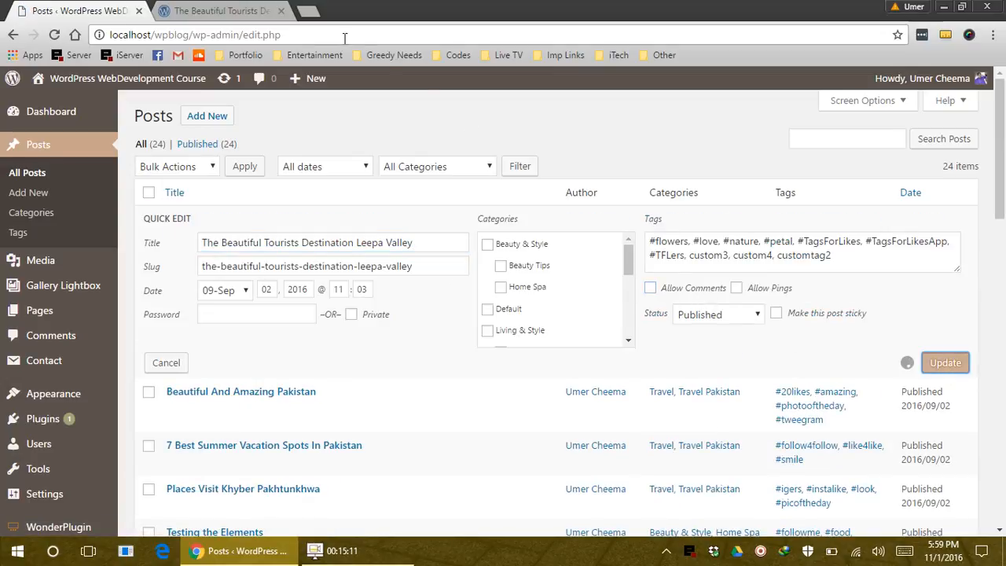
# Reload the Leepa Valley post page and confirm the Leave a Reply form is gone
pyautogui.click(228, 10)
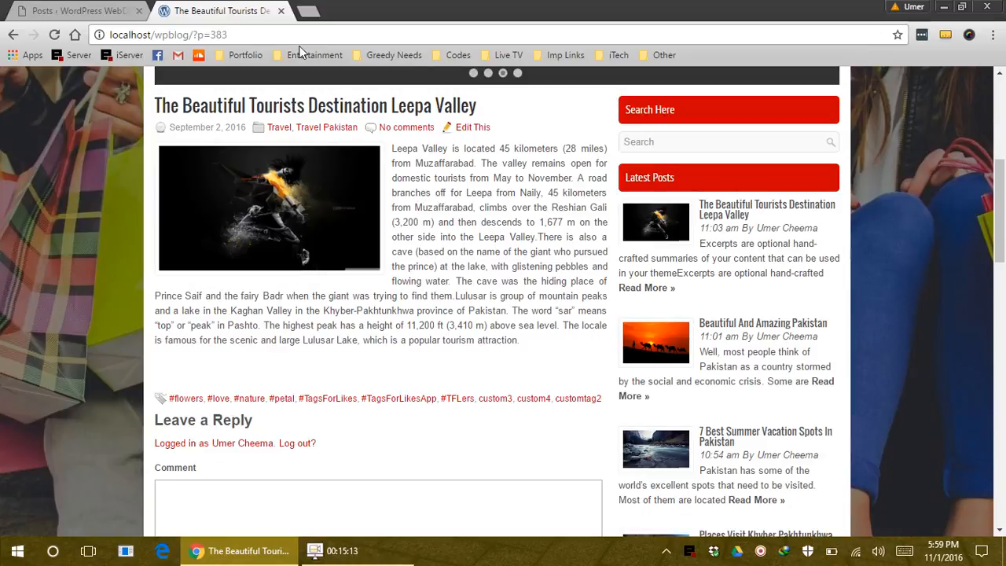
pyautogui.click(303, 35)
pyautogui.press('Return')
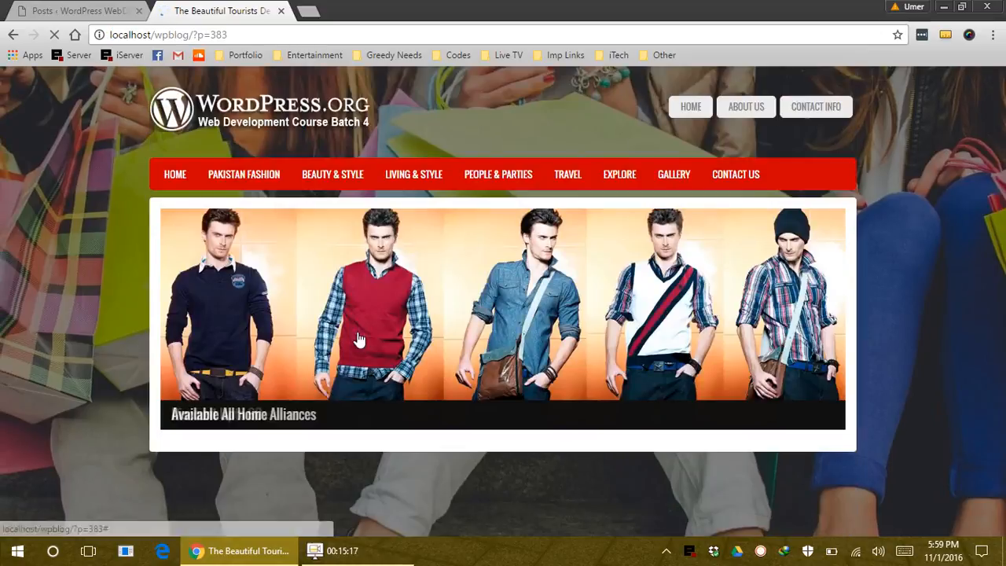
pyautogui.scroll(-2, 417, 329)
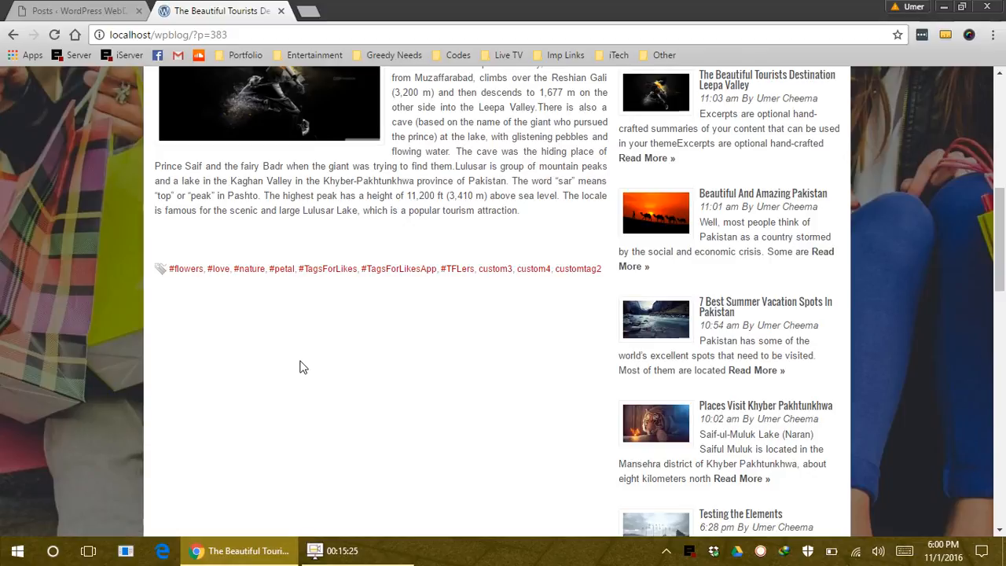
# Search Google for 'disqus' in a new tab and open the disqus.com result
pyautogui.click(308, 12)
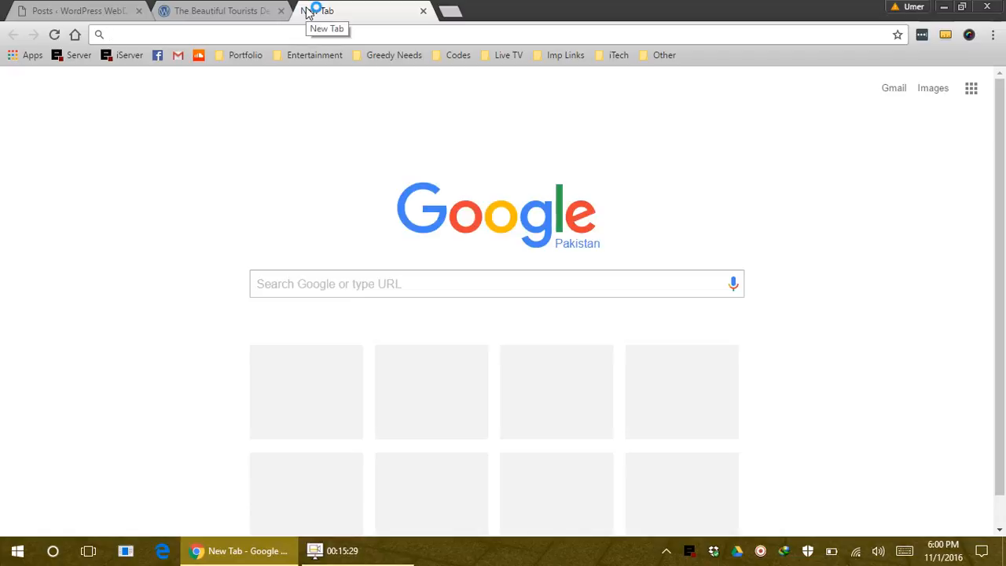
pyautogui.write('disqus')
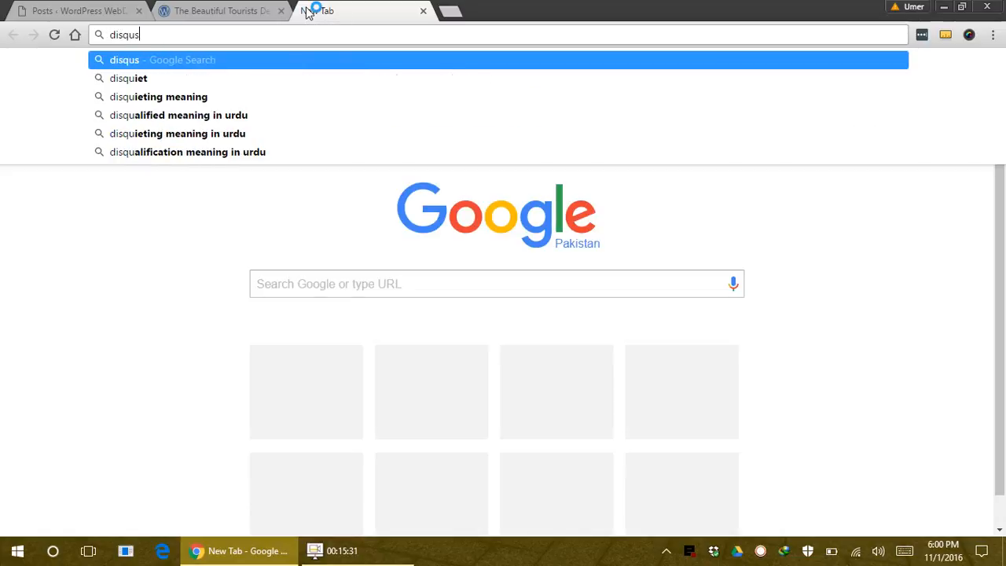
pyautogui.press('Return')
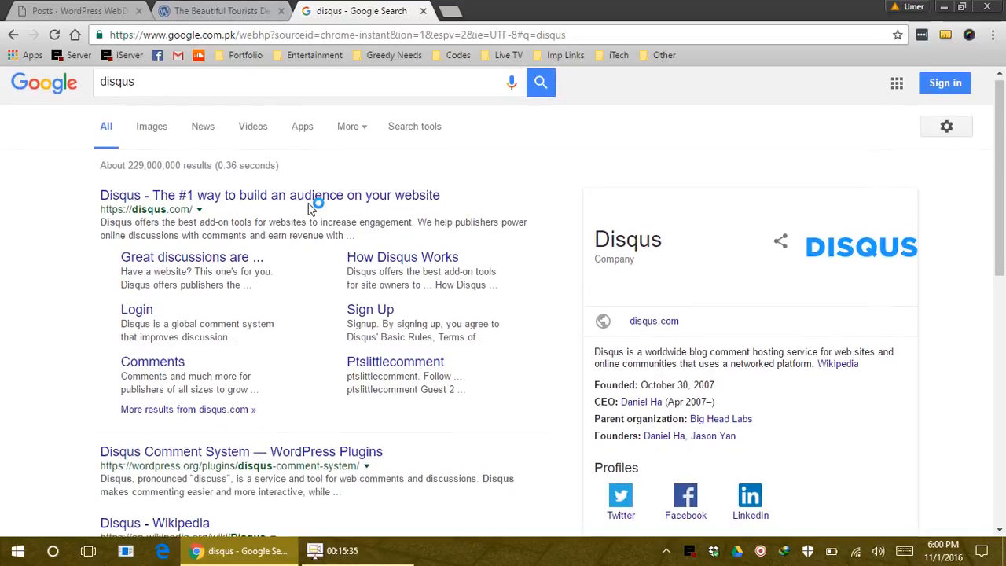
pyautogui.middleClick(310, 202)
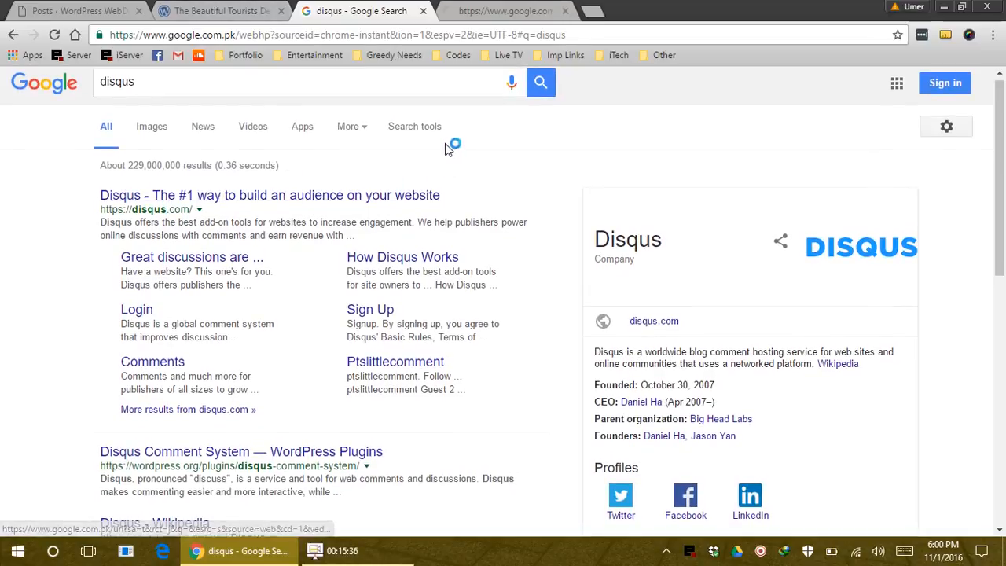
pyautogui.click(487, 10)
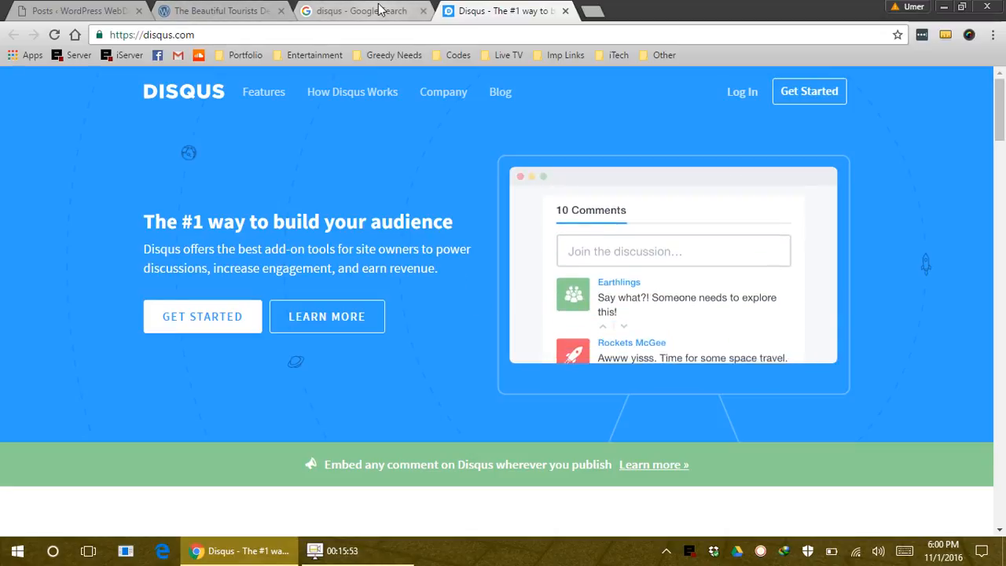
# Go to the Disqus sign-in page and unlock the LastPass password manager
pyautogui.click(743, 94)
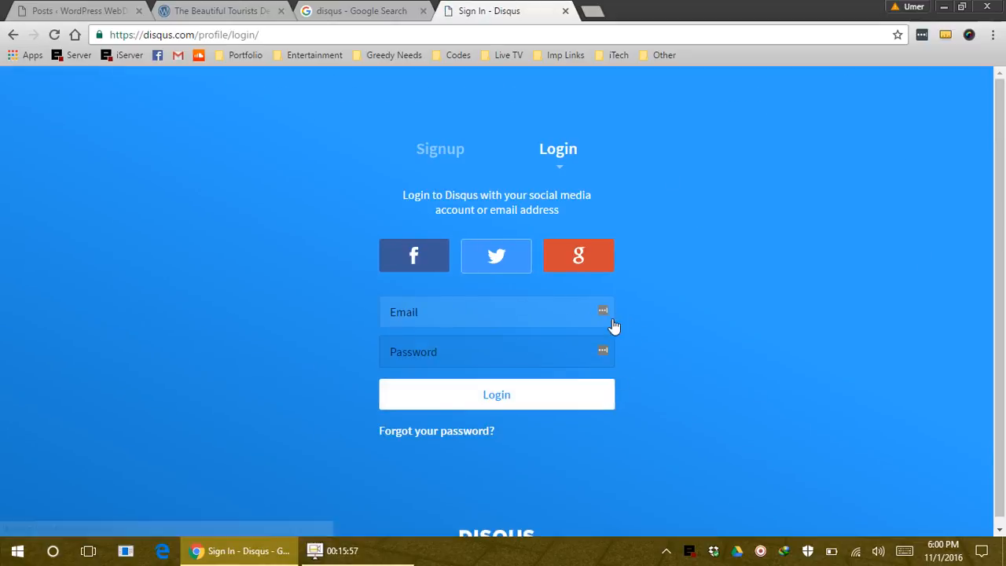
pyautogui.click(922, 35)
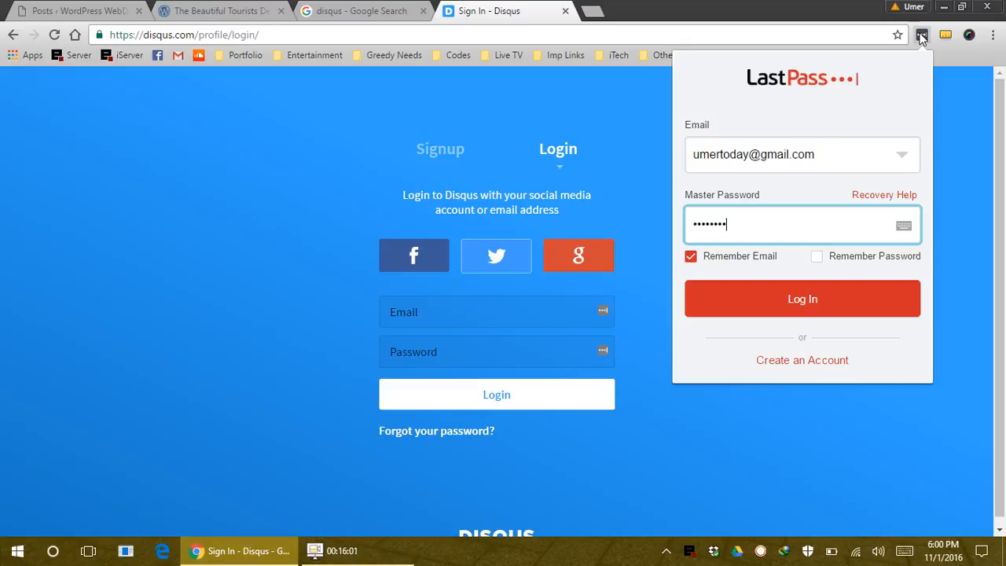
pyautogui.press('Return')
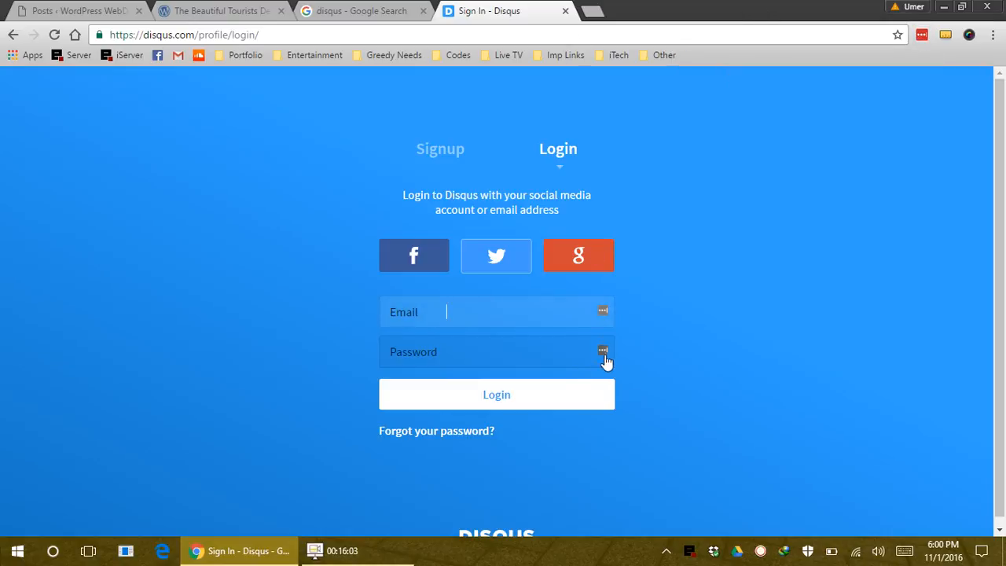
# Try LastPass AutoFill on the Email field, then go back to the Google results
pyautogui.click(603, 313)
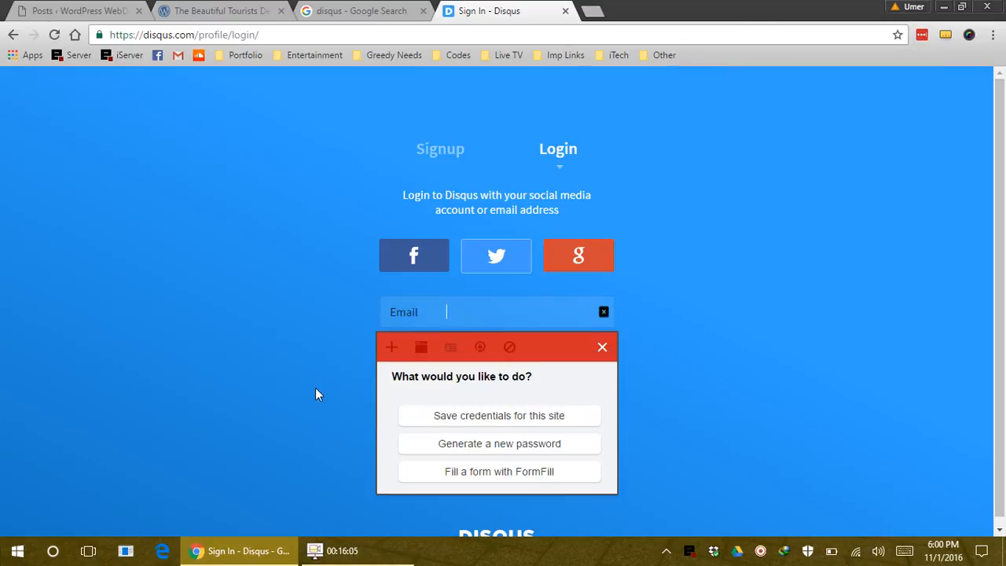
pyautogui.click(724, 341)
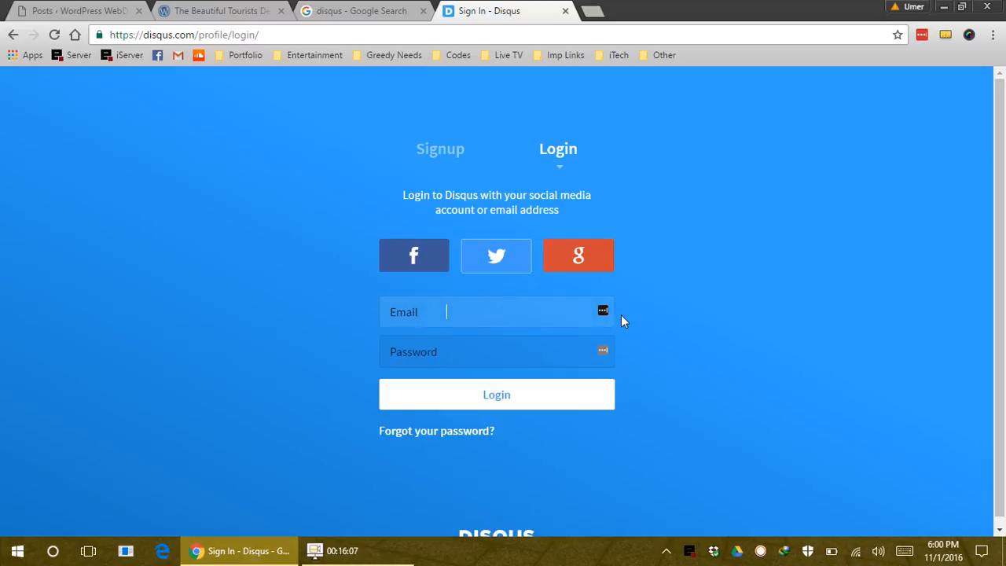
pyautogui.click(621, 313)
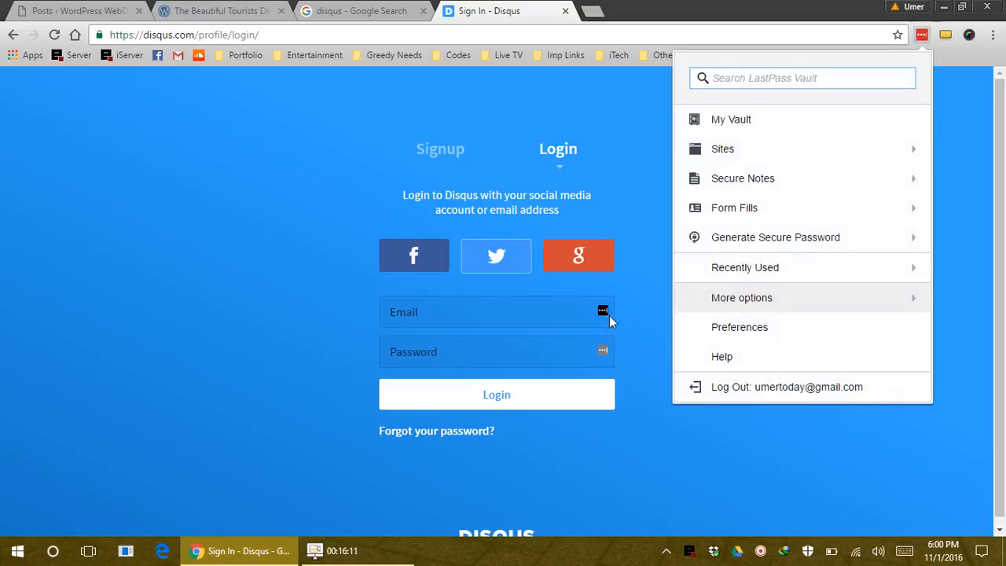
pyautogui.rightClick(526, 317)
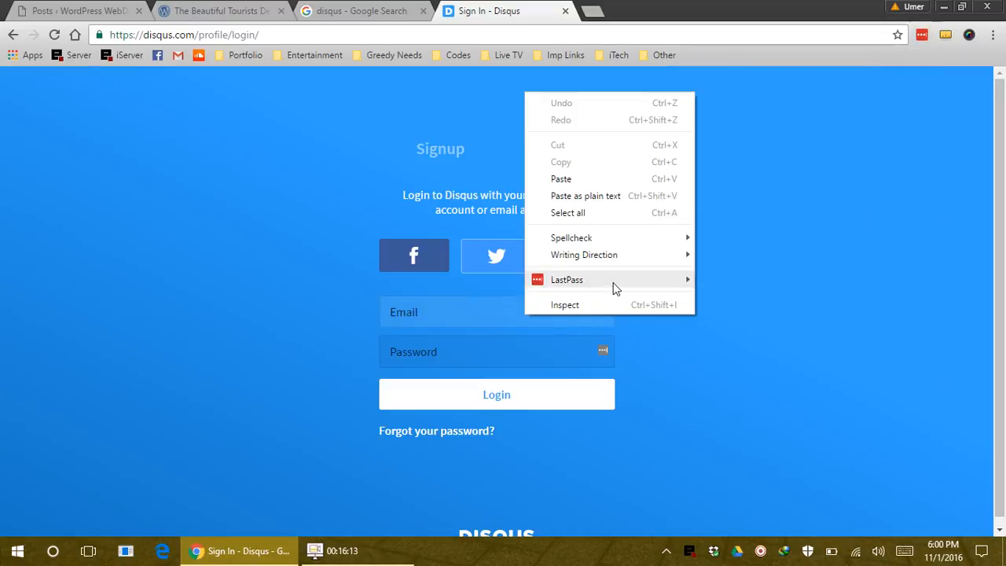
pyautogui.moveTo(615, 283)
pyautogui.moveTo(764, 282)
pyautogui.click(435, 313)
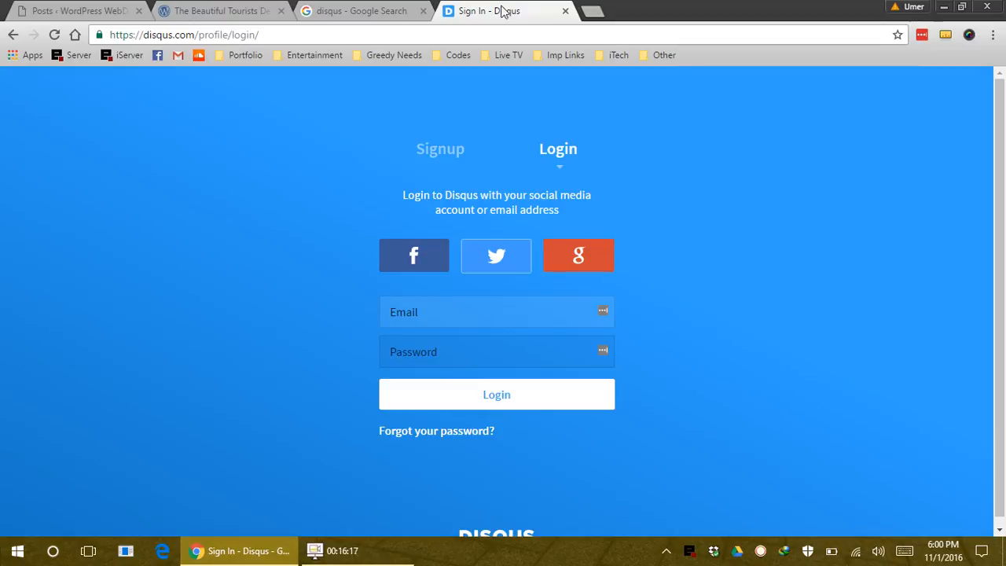
pyautogui.click(361, 11)
# Refine the search to 'disqus wordpress plugin' and open the Disqus Comment System plugin page
pyautogui.click(189, 89)
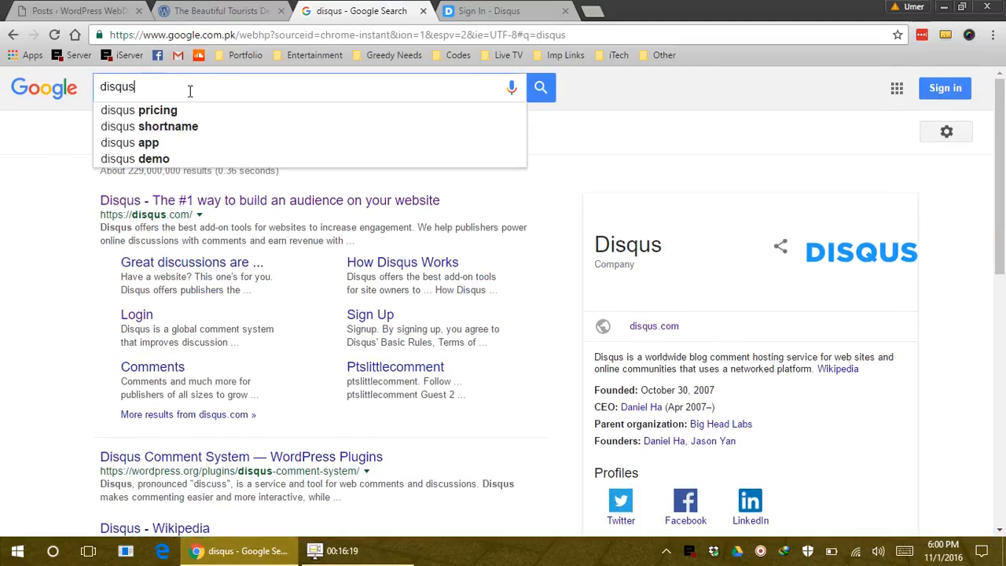
pyautogui.write('wordp')
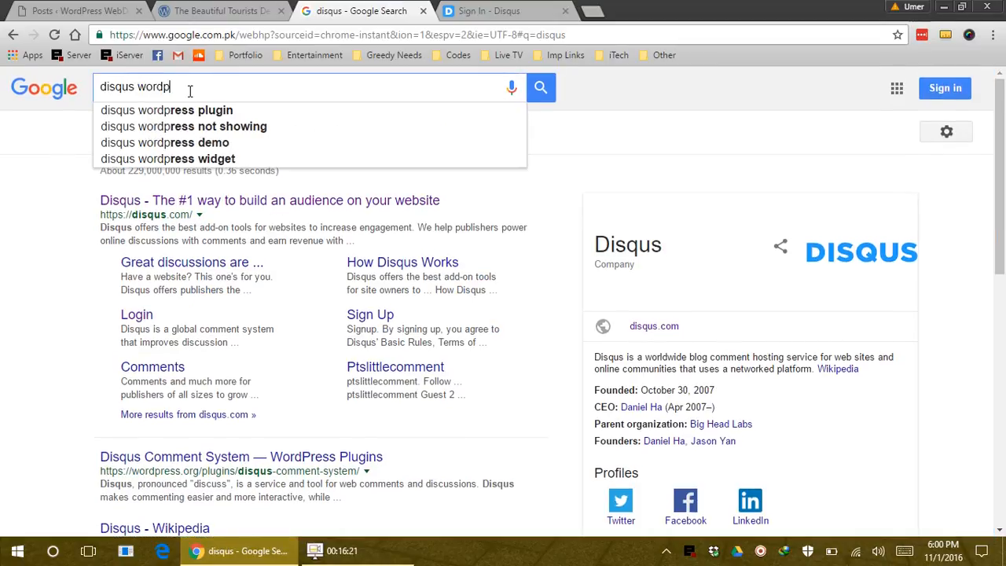
pyautogui.press('Down')
pyautogui.press('Return')
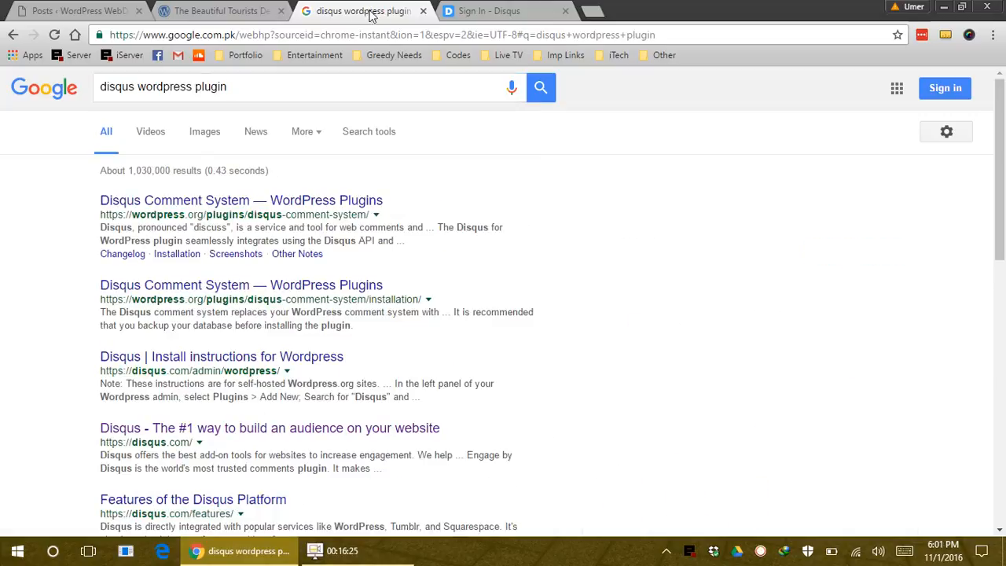
pyautogui.click(487, 8)
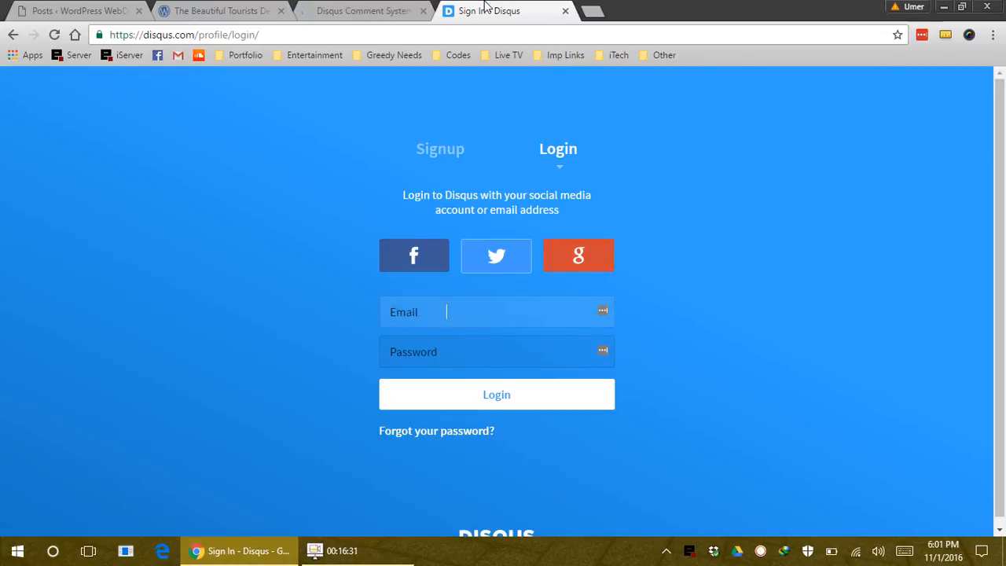
# Download disqus-comment-system.2.86.zip from the plugin page, then return to the WordPress admin
pyautogui.click(340, 10)
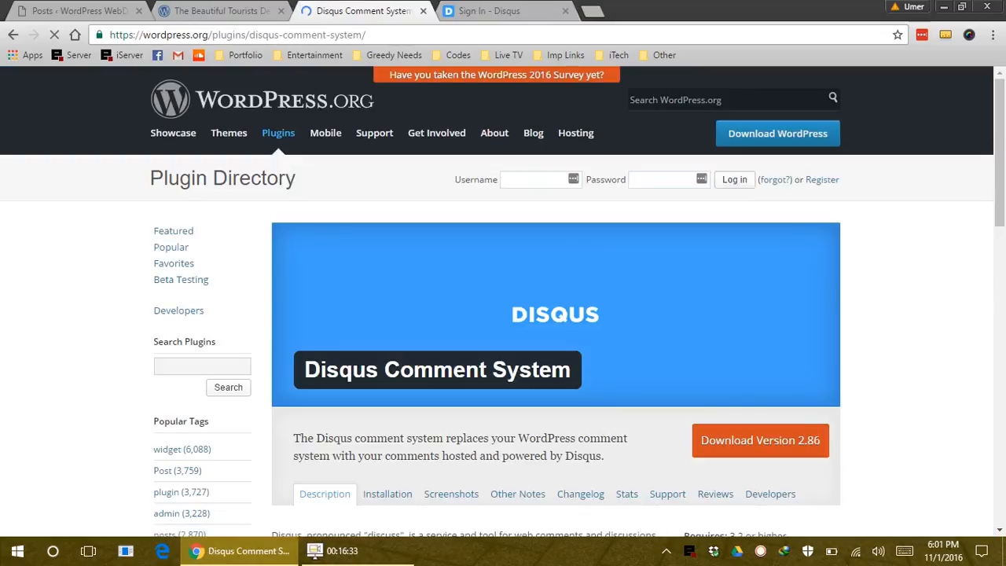
pyautogui.scroll(-3, 483, 404)
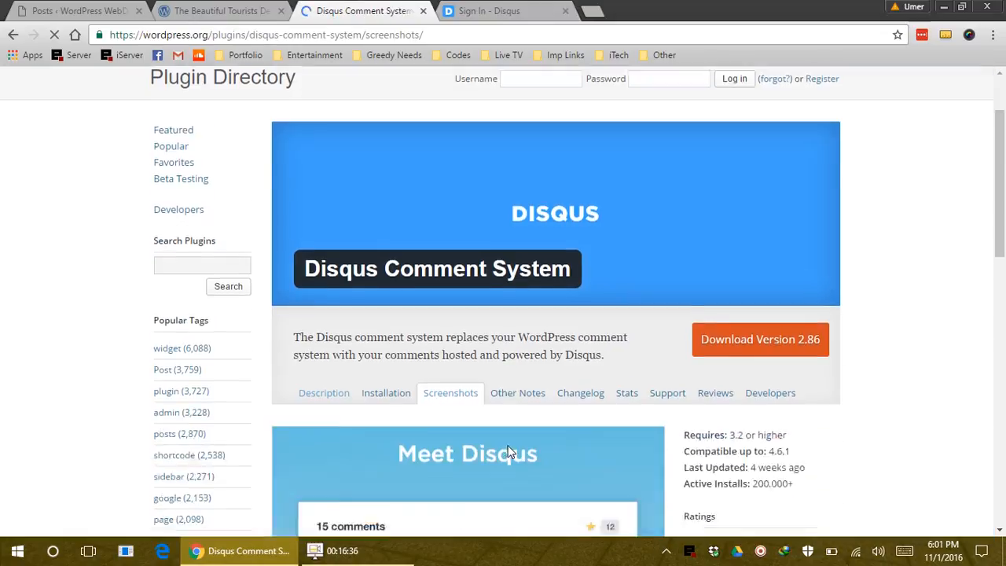
pyautogui.scroll(-3, 509, 452)
pyautogui.scroll(-2, 437, 392)
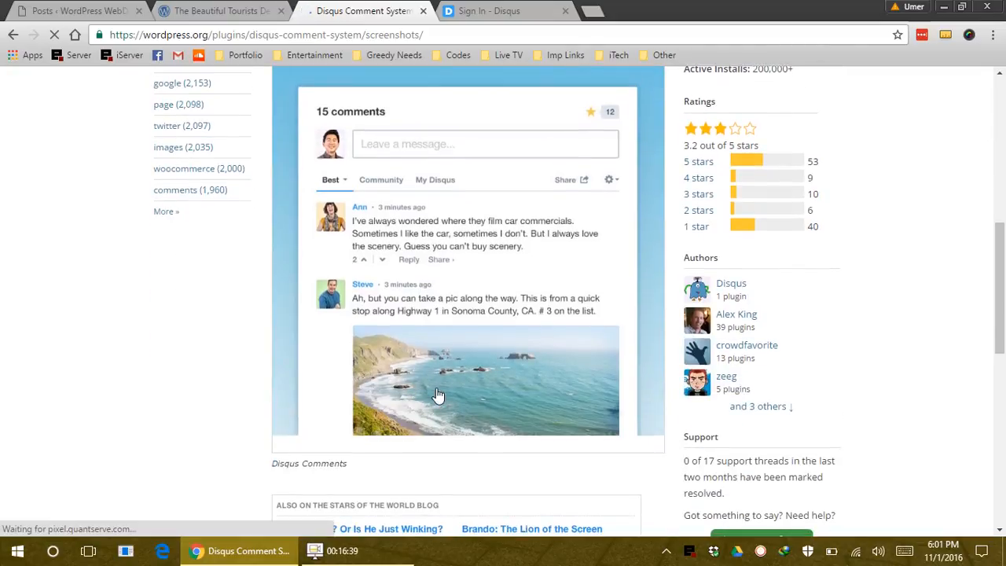
pyautogui.scroll(5, 488, 384)
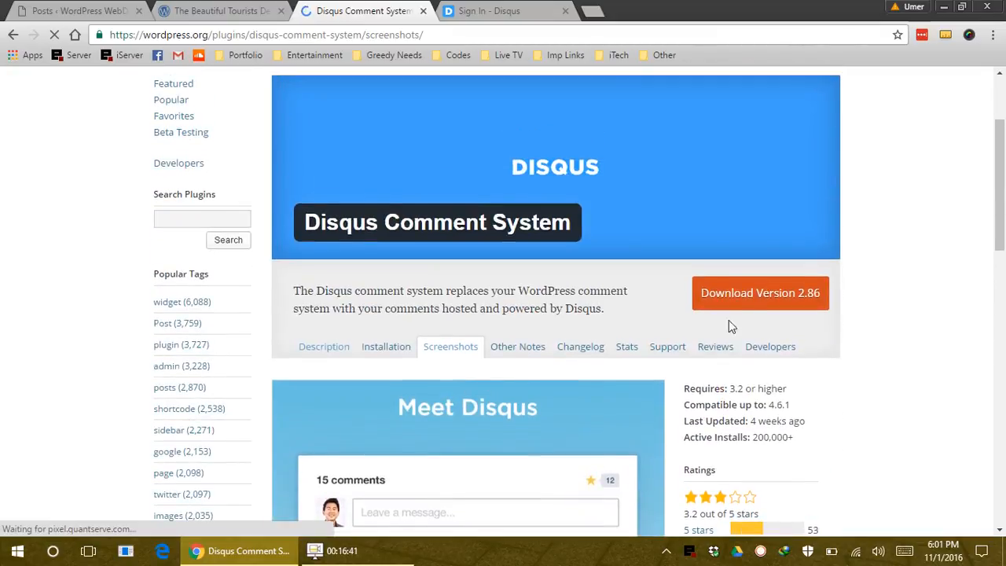
pyautogui.click(743, 294)
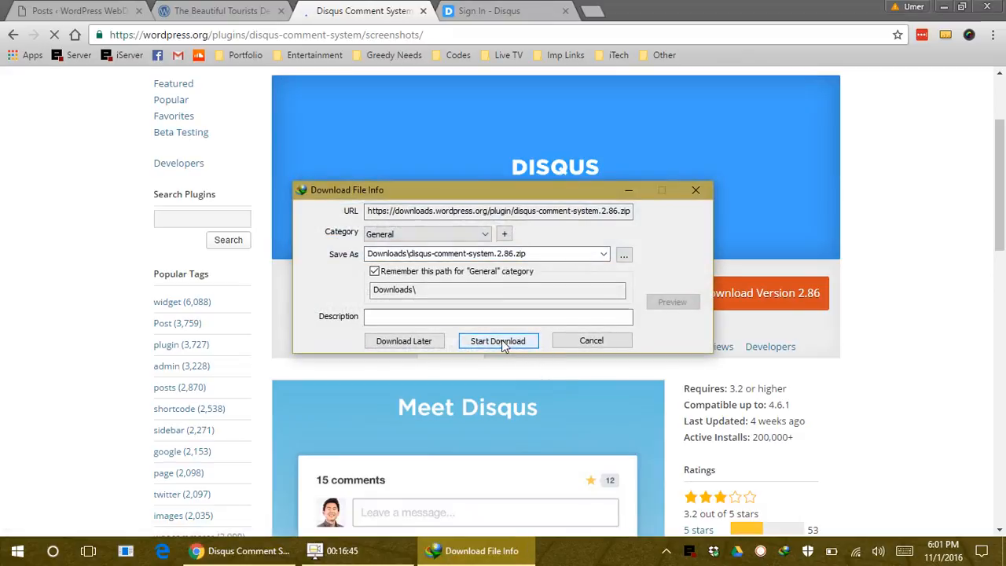
pyautogui.click(498, 340)
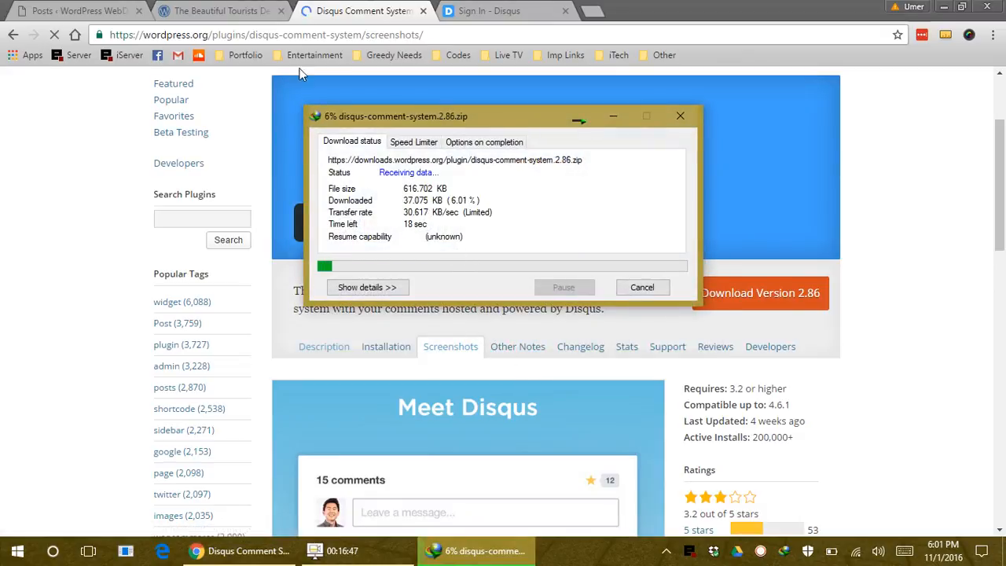
pyautogui.click(108, 10)
pyautogui.click(489, 10)
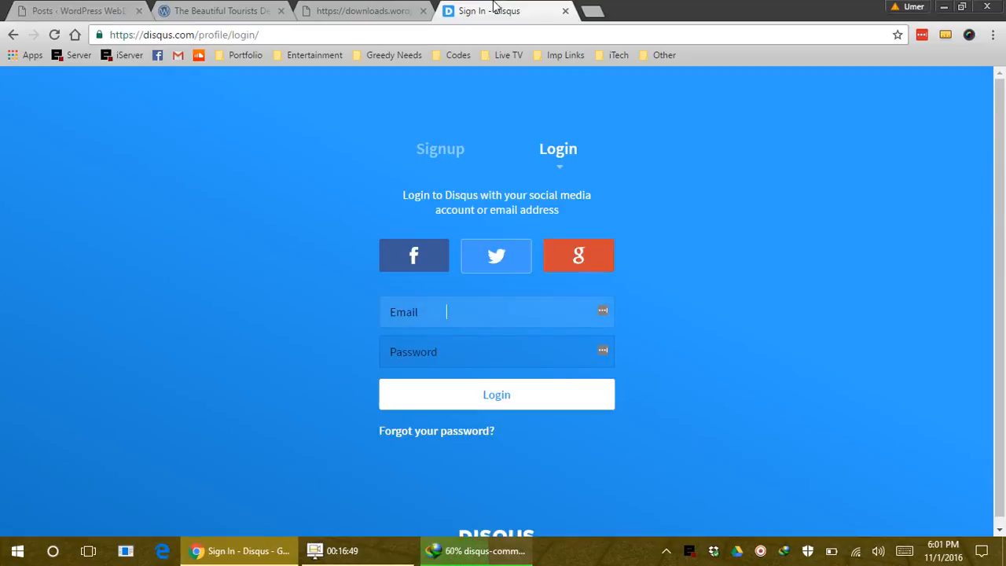
pyautogui.click(122, 7)
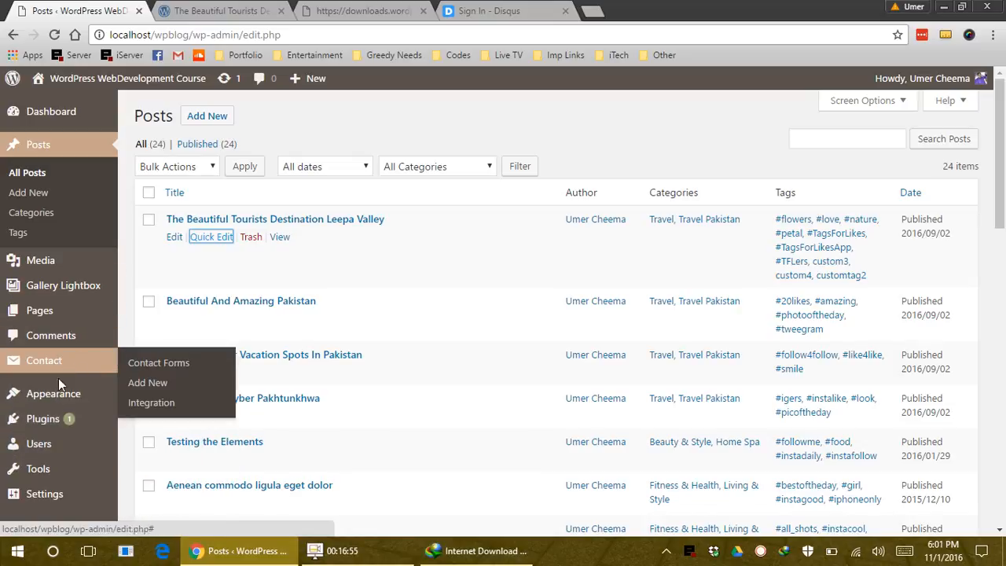
# Open Plugins > Add New, choose Upload Plugin, and browse for a zip file
pyautogui.click(189, 360)
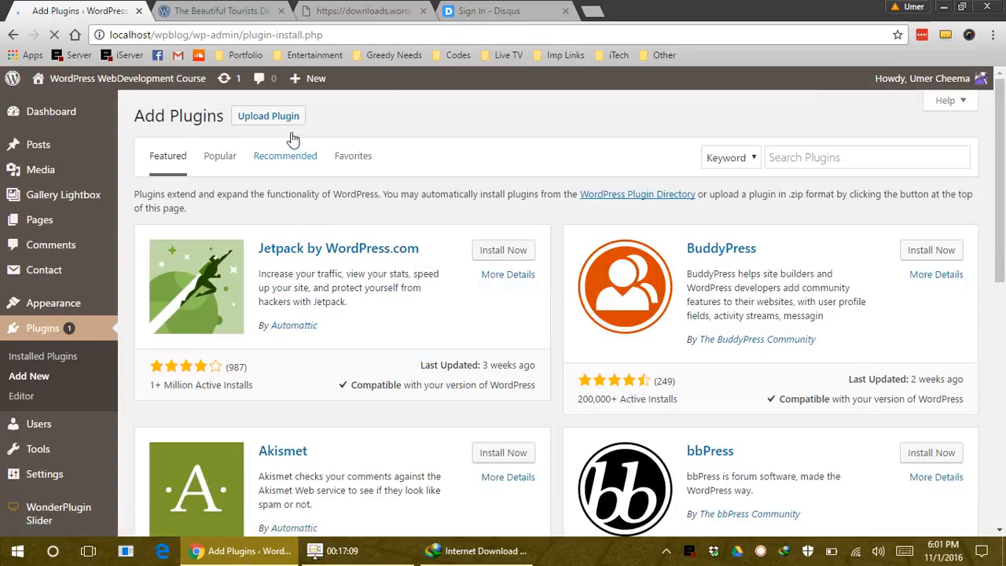
pyautogui.click(288, 119)
pyautogui.click(454, 250)
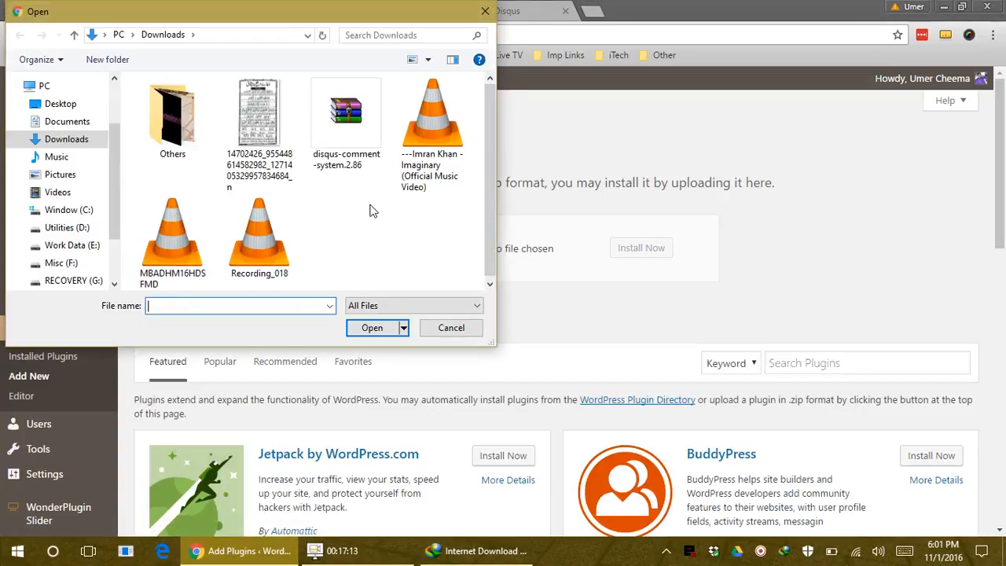
# Install disqus-comment-system.2.86.zip, activate it, and open the Disqus configuration page
pyautogui.doubleClick(346, 122)
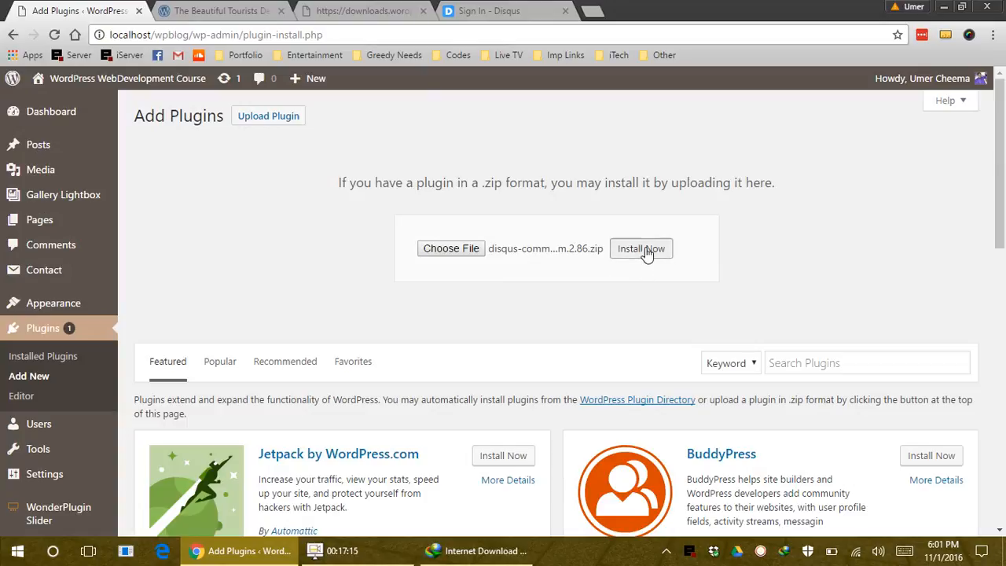
pyautogui.click(642, 248)
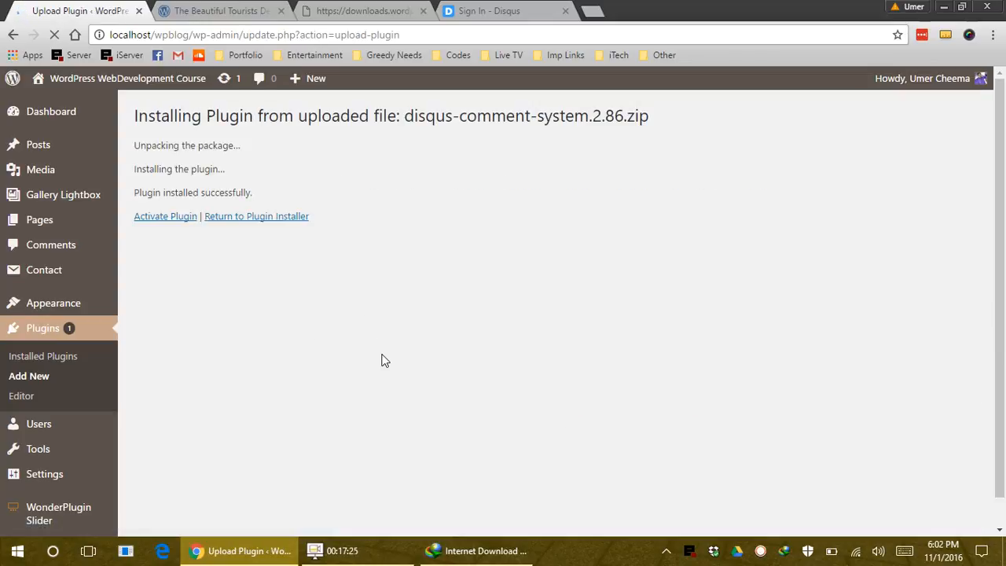
pyautogui.click(143, 217)
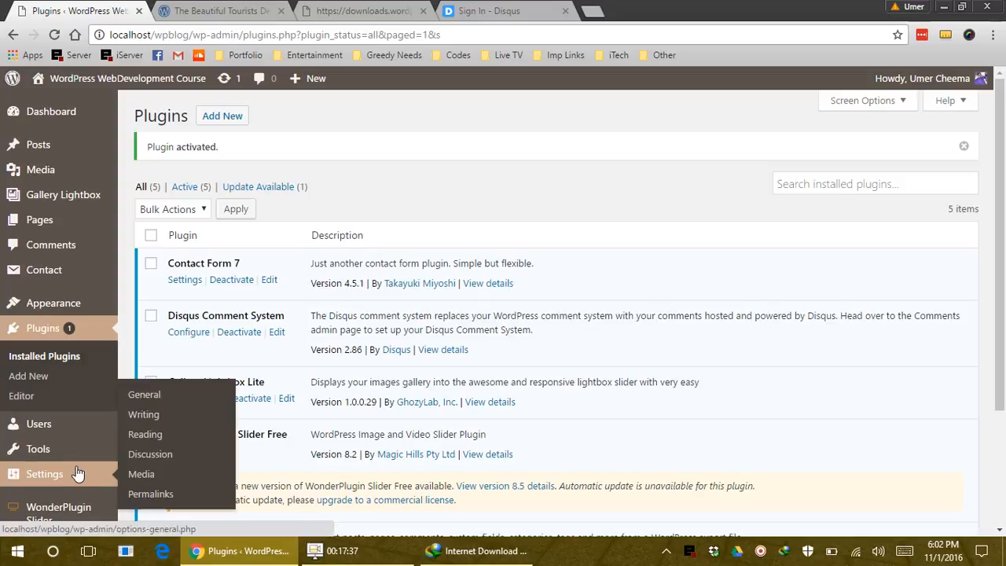
pyautogui.scroll(-1, 75, 456)
pyautogui.scroll(-2, 75, 456)
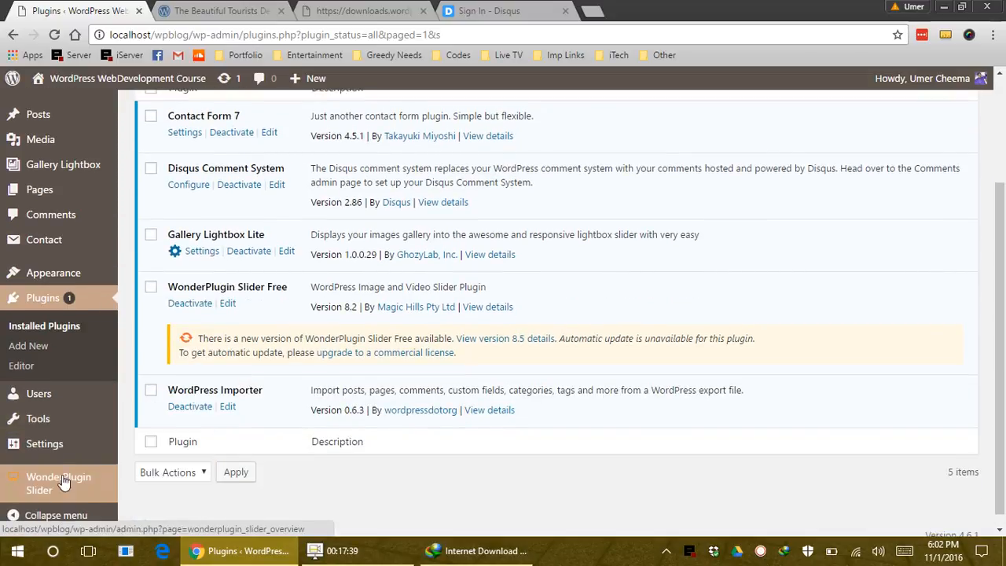
pyautogui.moveTo(63, 456)
pyautogui.scroll(2, 183, 265)
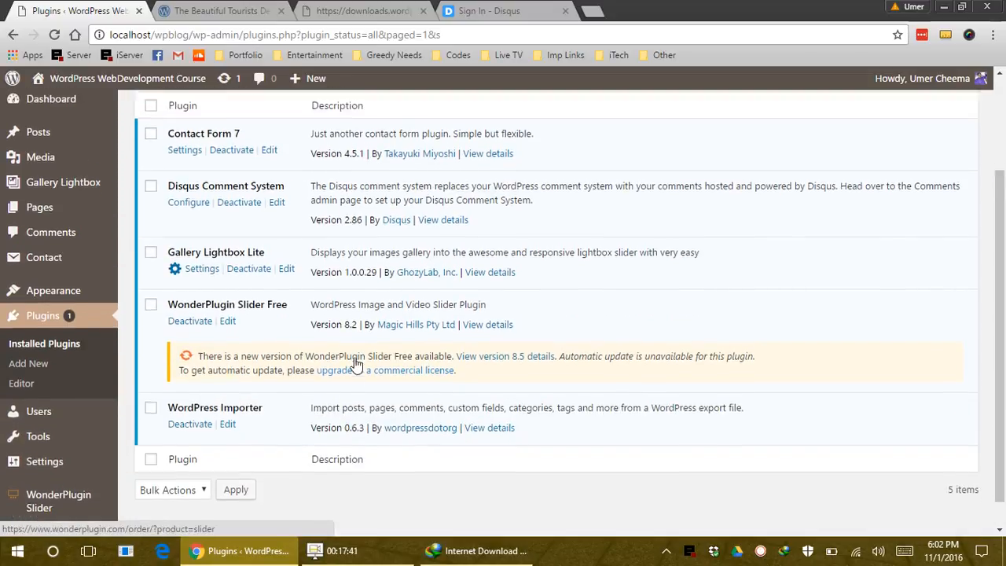
pyautogui.click(182, 262)
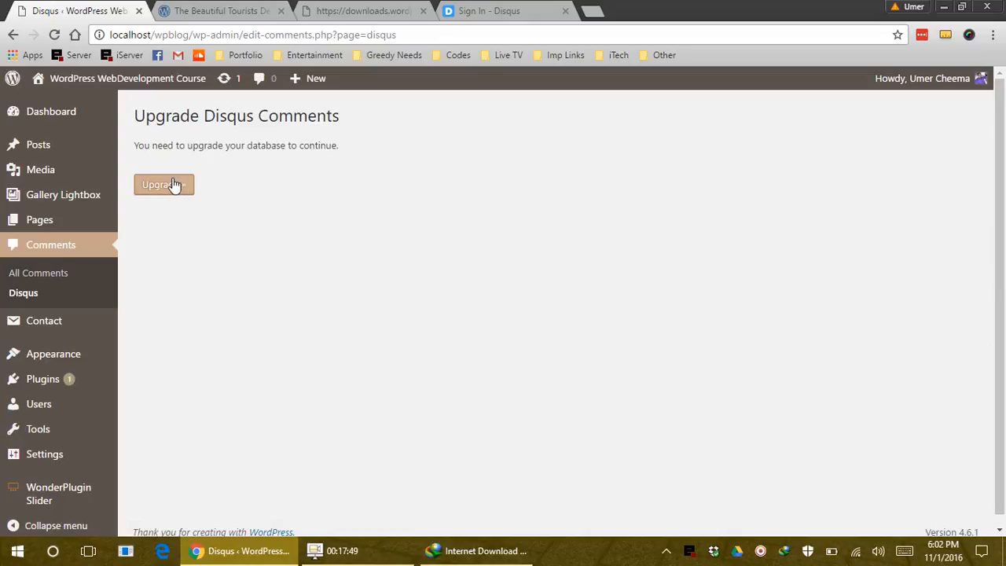
# Upgrade the Disqus database and fill in the account email and password on the Install form
pyautogui.click(175, 184)
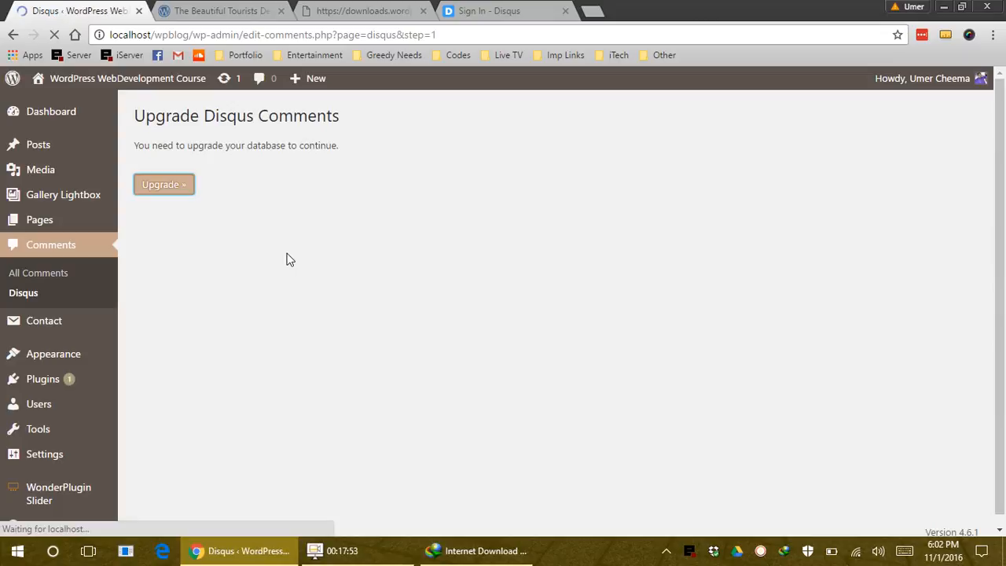
pyautogui.click(340, 161)
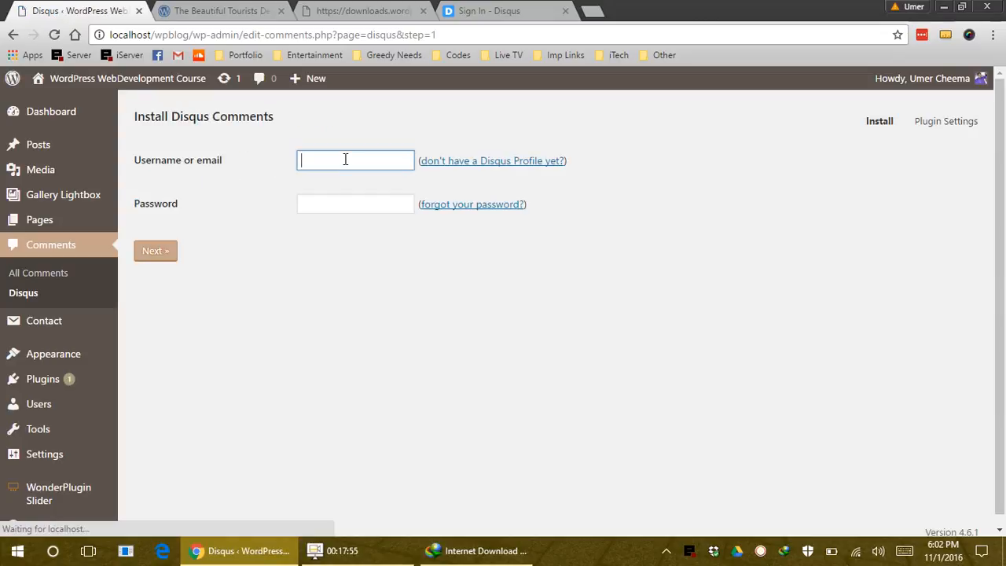
pyautogui.click(378, 211)
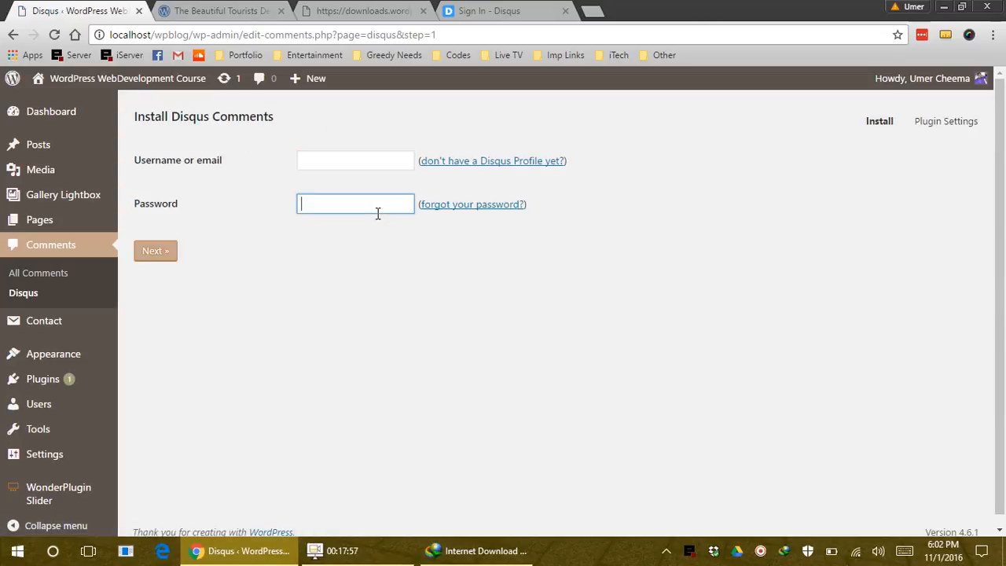
pyautogui.click(363, 160)
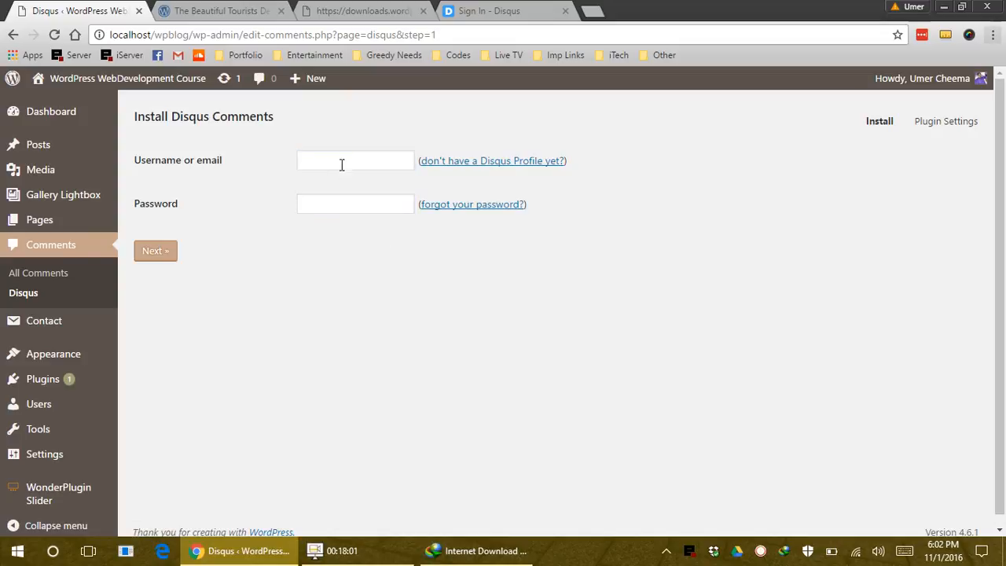
pyautogui.click(346, 197)
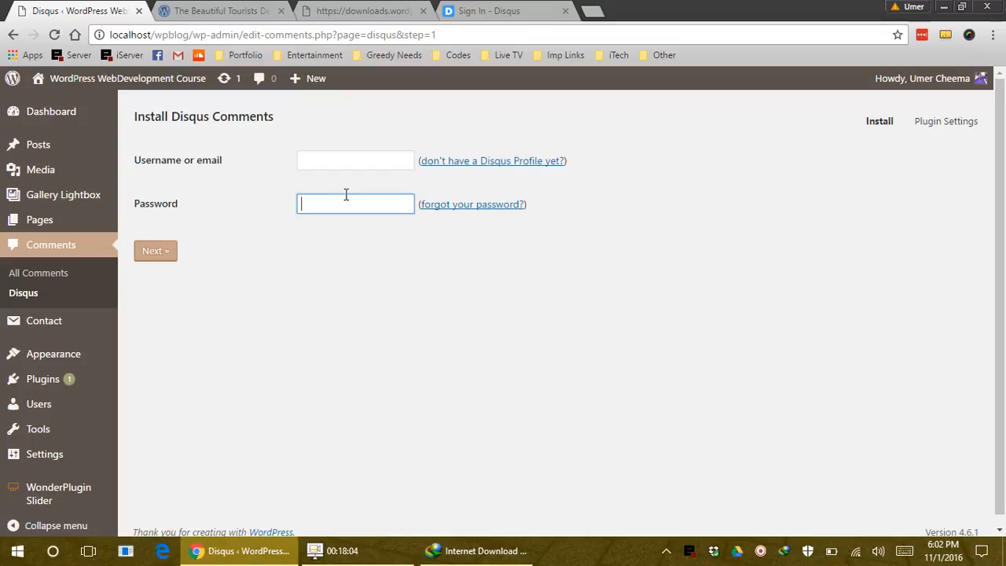
# Enable Disqus comments on the site from the plugin's Plugin Settings page
pyautogui.click(950, 125)
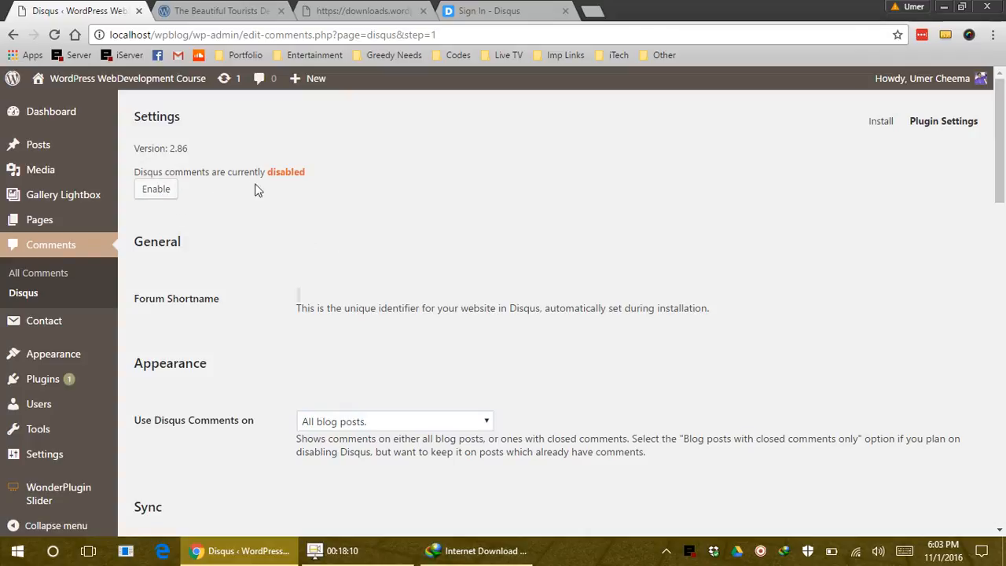
pyautogui.click(162, 189)
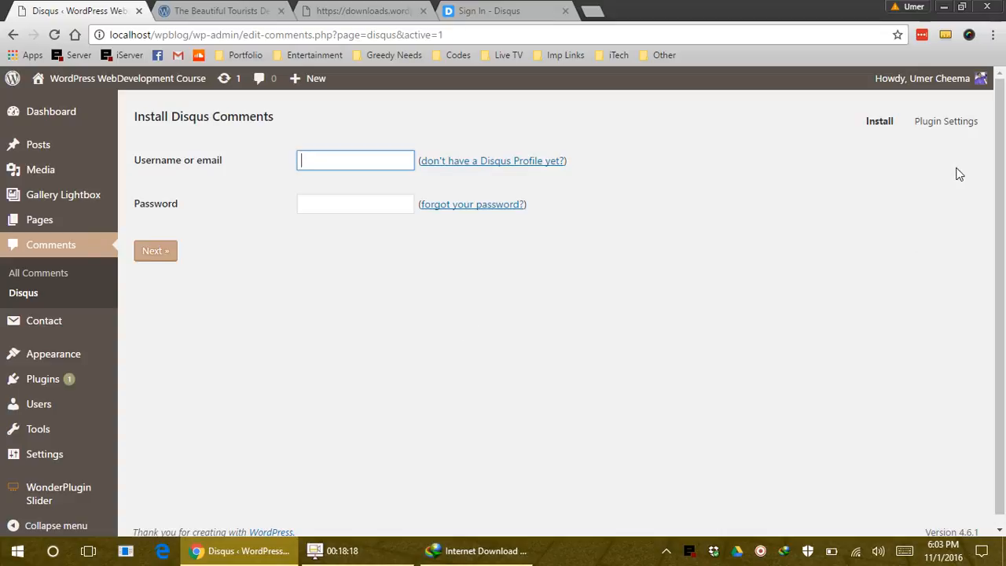
pyautogui.click(951, 123)
pyautogui.scroll(-2, 689, 254)
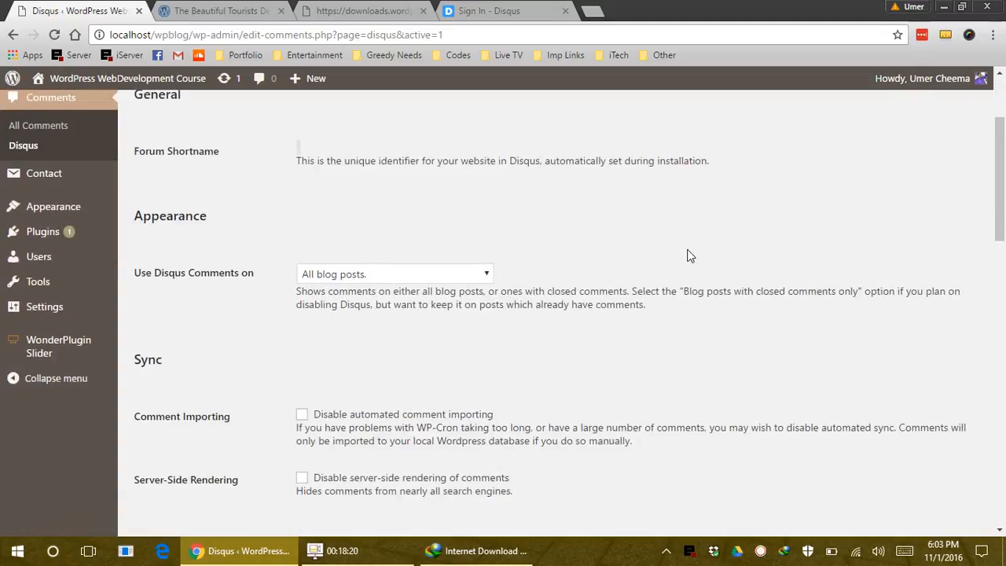
pyautogui.scroll(-7, 690, 257)
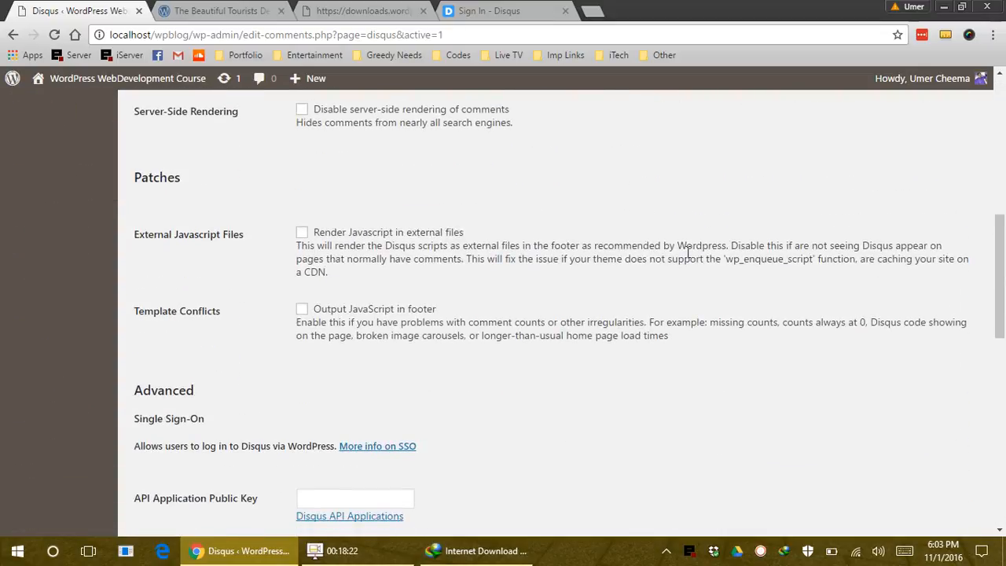
pyautogui.scroll(2, 688, 257)
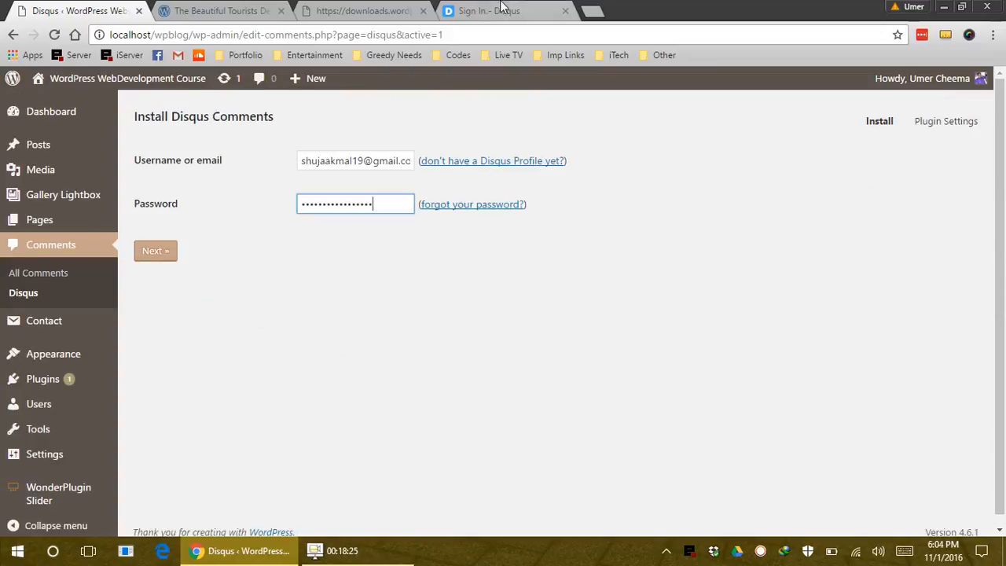
pyautogui.click(501, 8)
# Sign in to Disqus with the account credentials, re-entering the password after the first attempt
pyautogui.click(504, 396)
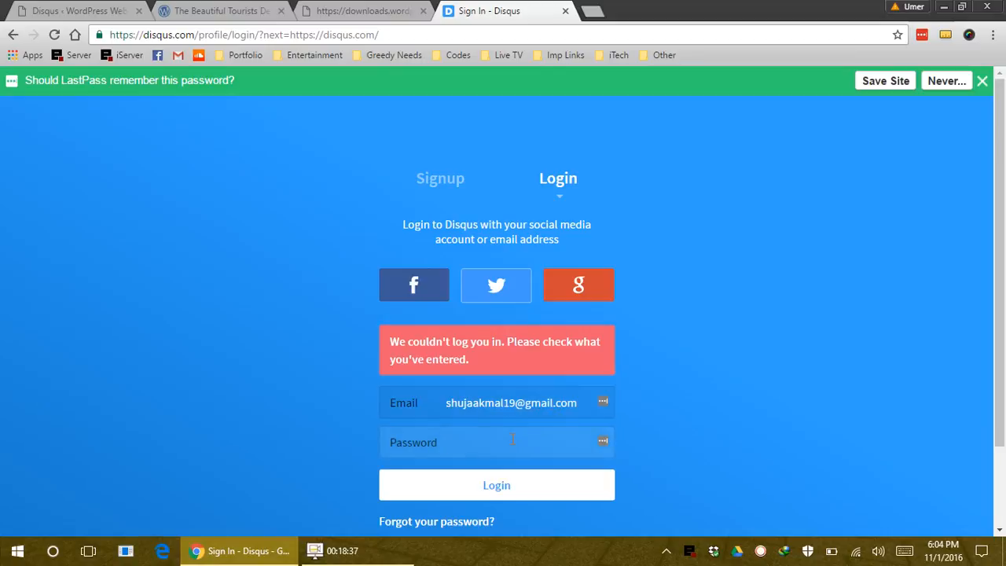
pyautogui.write('•••••')
pyautogui.press('Return')
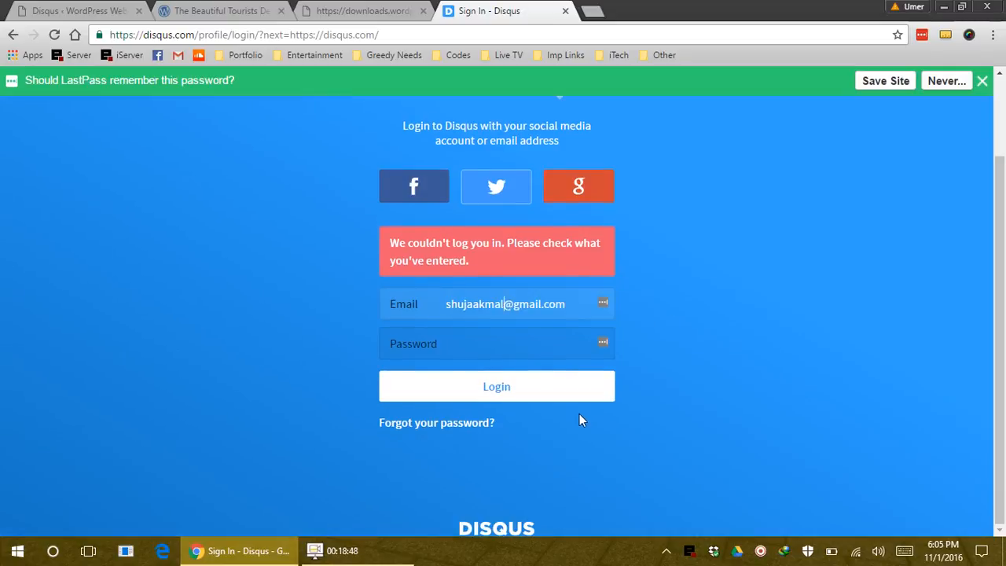
pyautogui.click(551, 352)
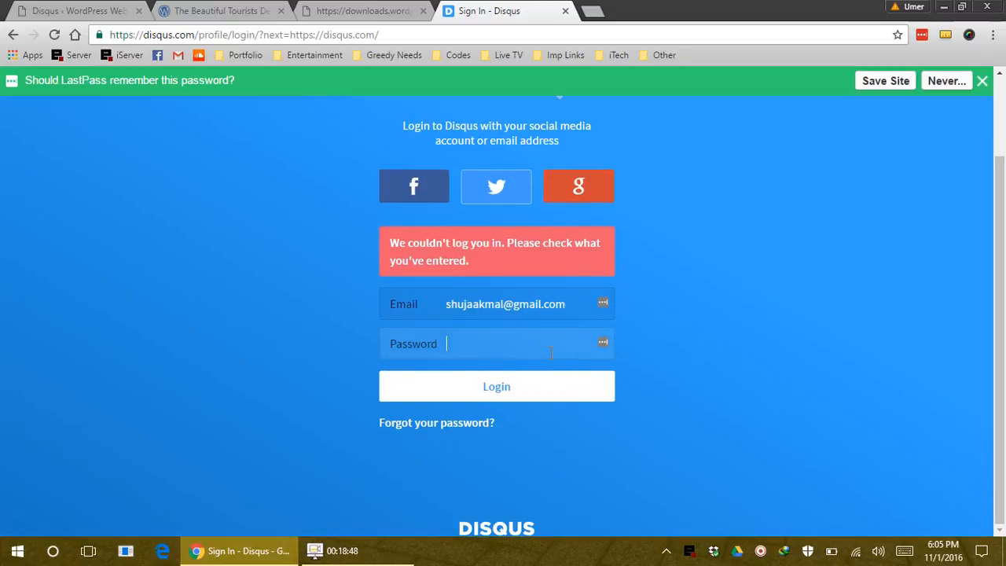
pyautogui.write('•••••••••••••••••')
pyautogui.click(553, 387)
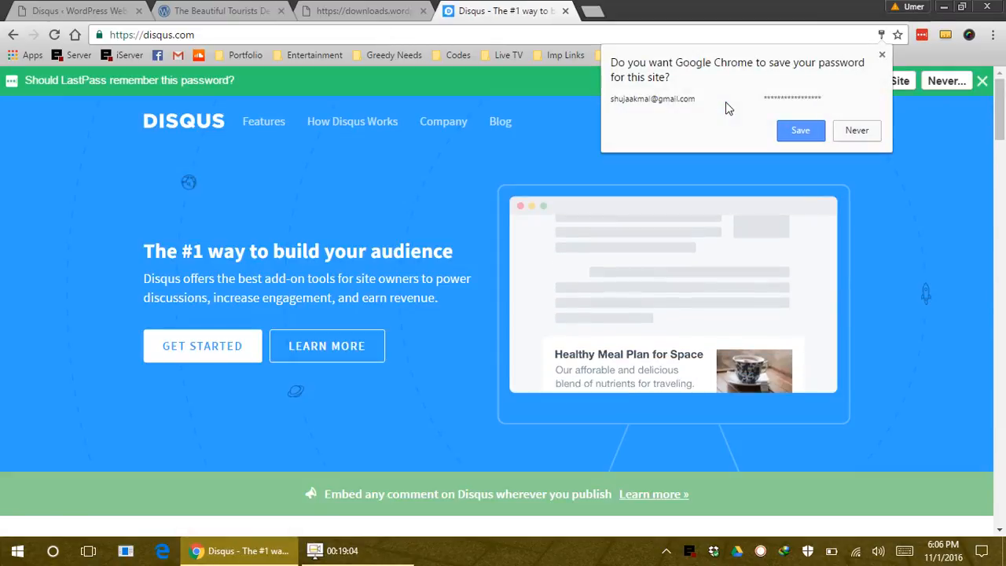
# Decline saving the Disqus password and return to WordPress's Install Disqus Comments form
pyautogui.click(856, 135)
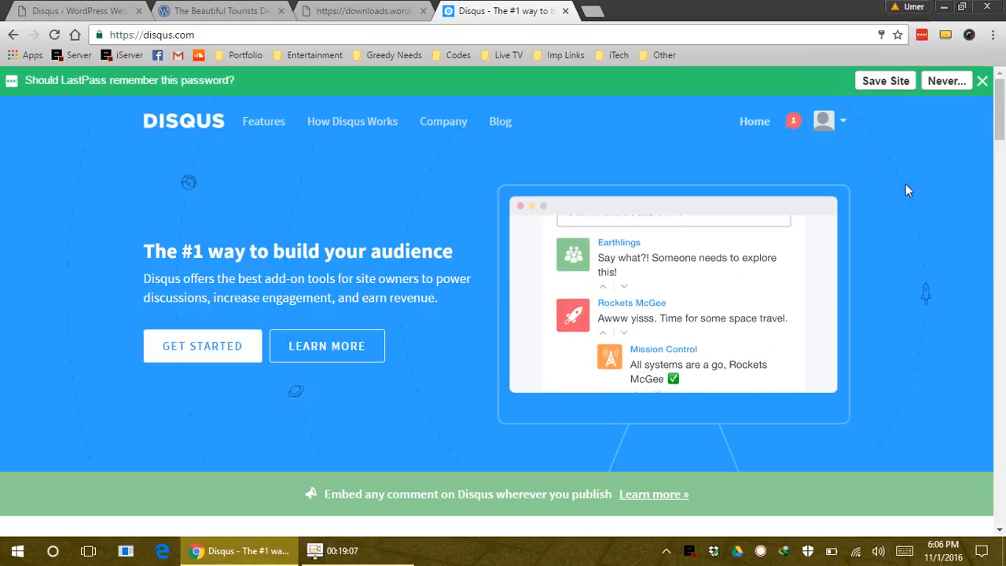
pyautogui.click(952, 81)
pyautogui.click(968, 203)
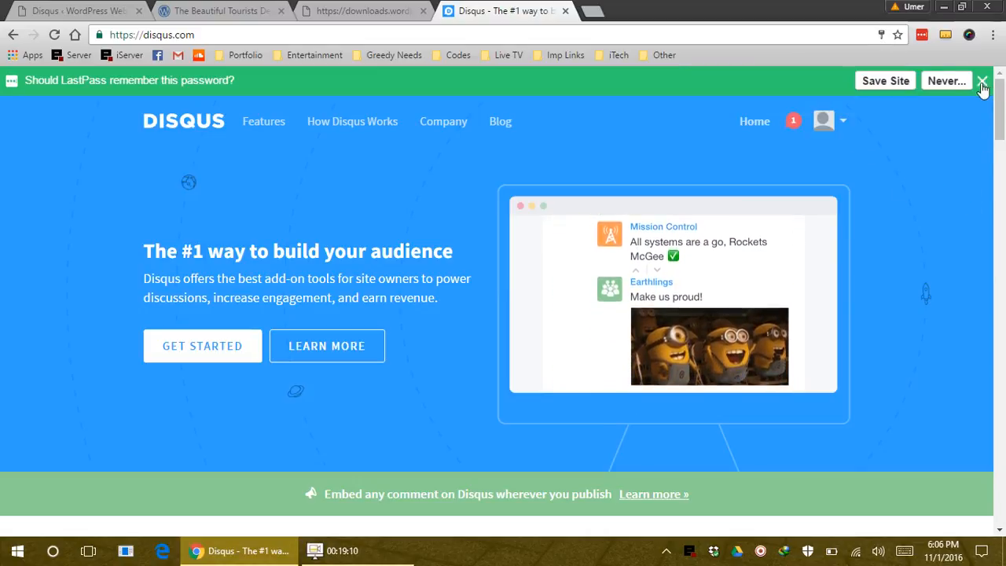
pyautogui.click(982, 80)
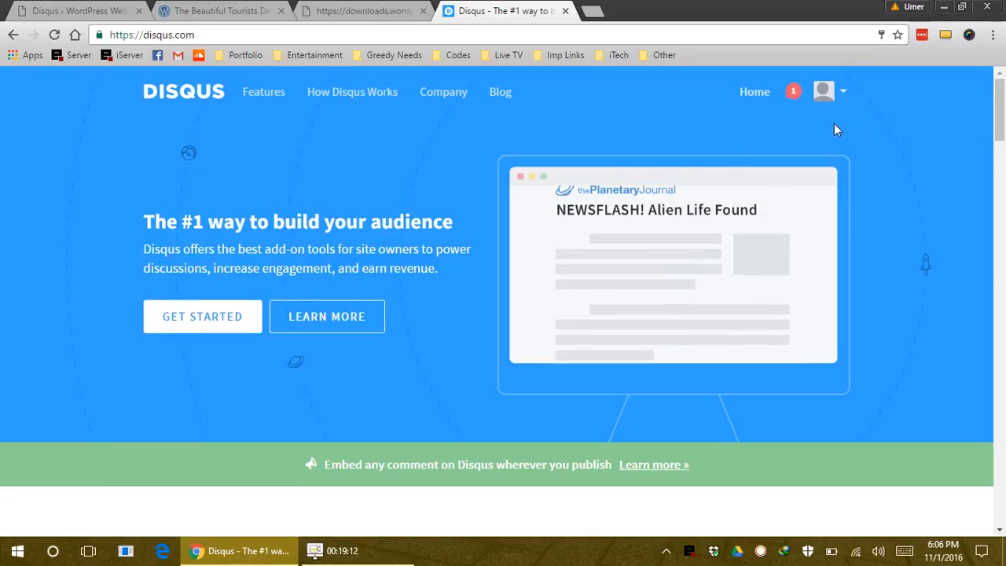
pyautogui.click(69, 7)
pyautogui.click(364, 164)
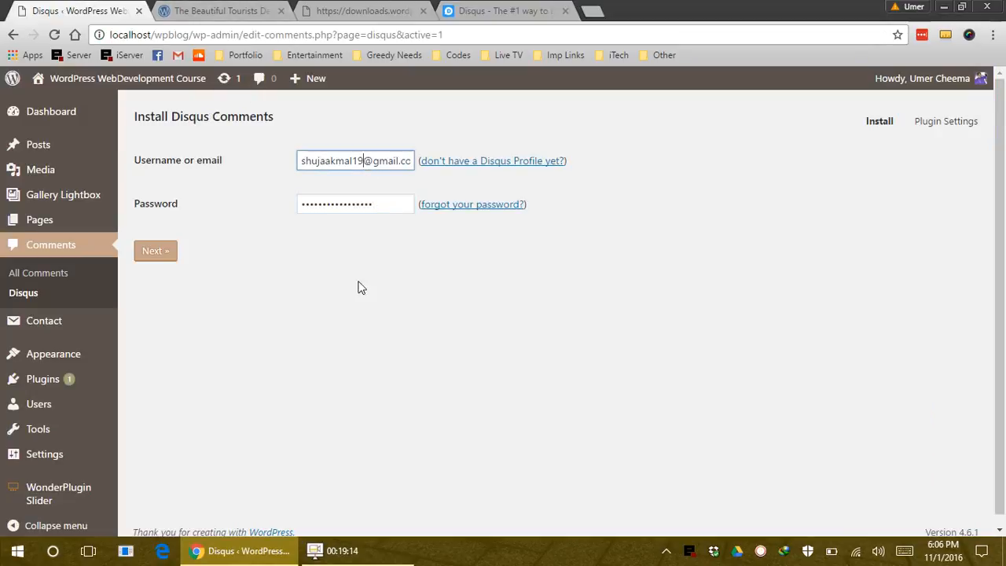
# Remove the extra digits from the Disqus username, submit, and refill it from saved suggestions
pyautogui.press('BackSpace')
pyautogui.press('BackSpace')
pyautogui.click(167, 259)
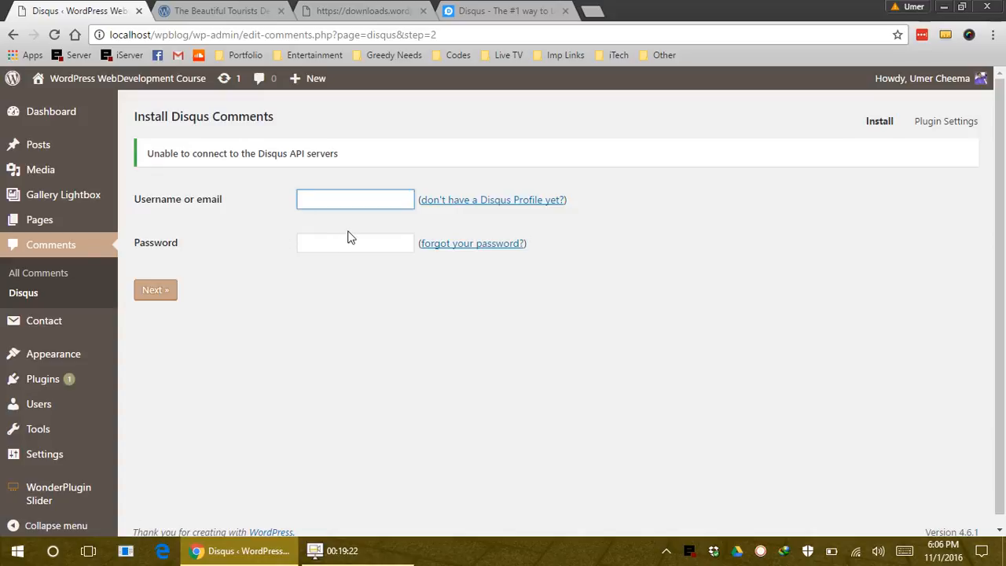
pyautogui.click(360, 203)
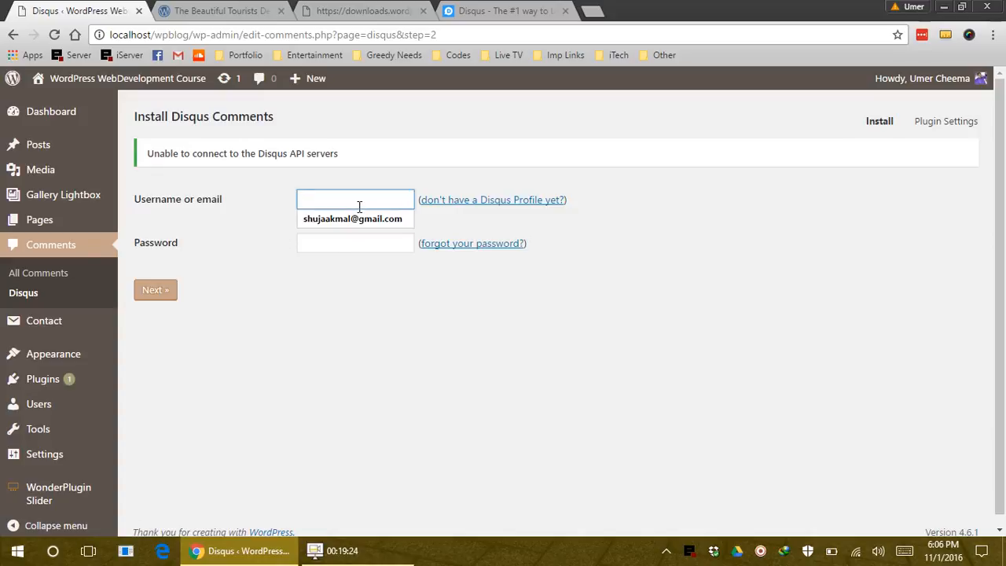
pyautogui.click(354, 226)
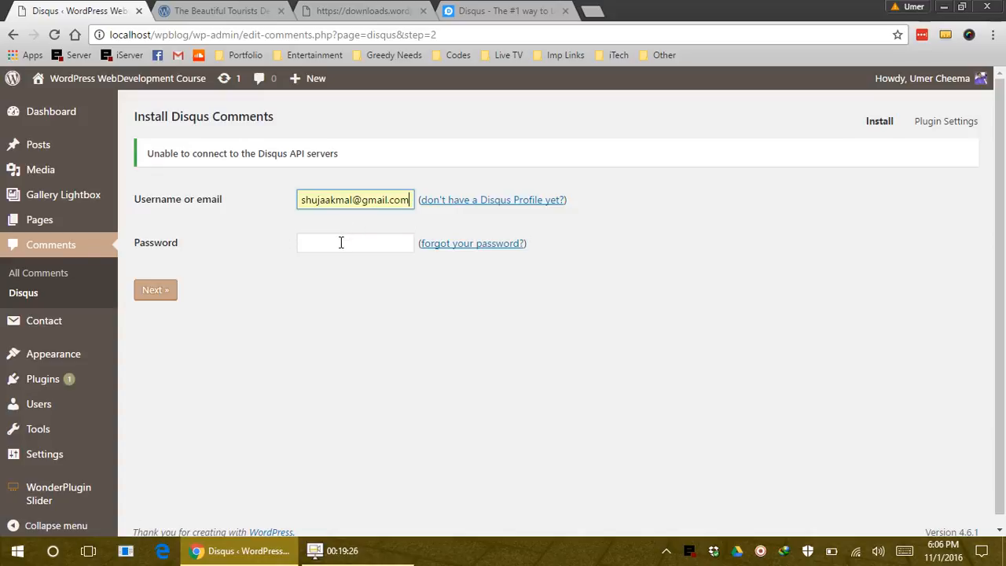
pyautogui.click(341, 243)
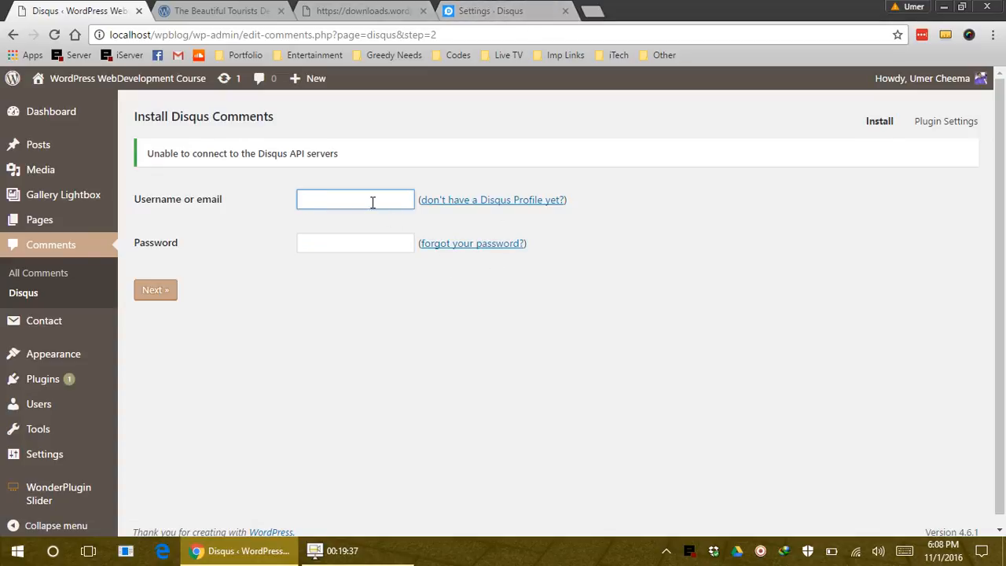
# Refill the username from the saved suggestion again and close the blank downloads.wordpress.org tab
pyautogui.click(364, 204)
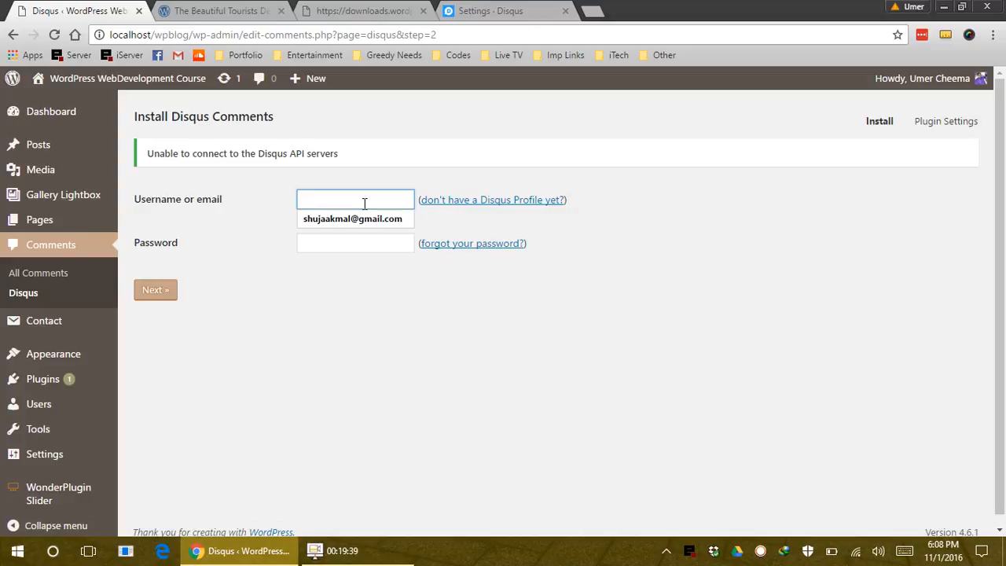
pyautogui.click(352, 218)
pyautogui.click(341, 243)
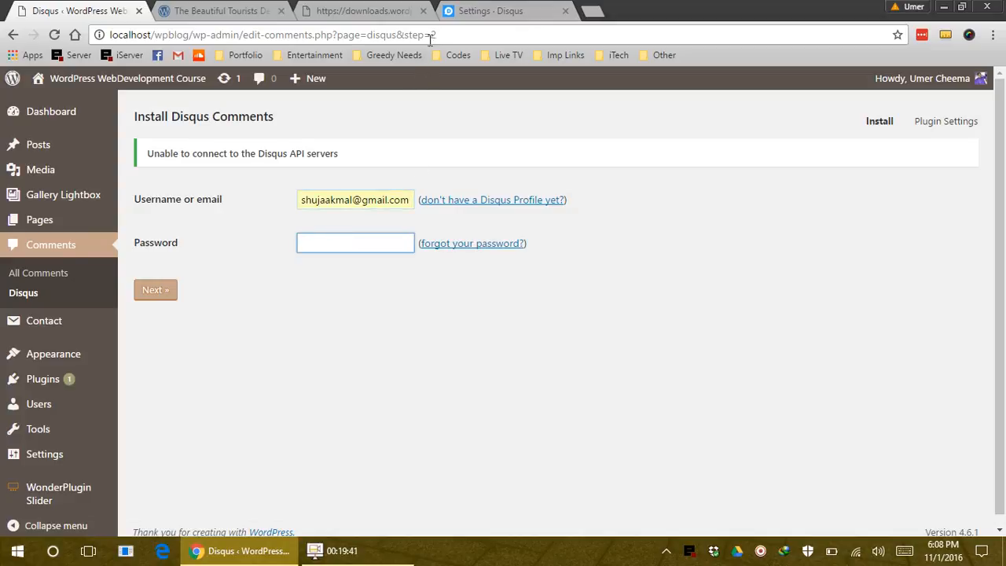
pyautogui.click(390, 6)
pyautogui.hotkey('ctrl', 'w')
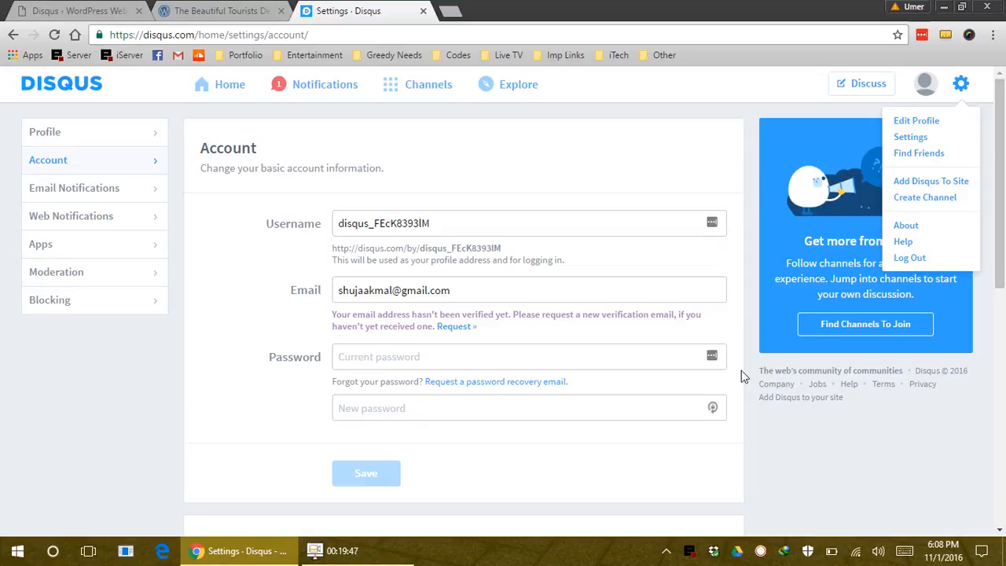
# Choose Add Disqus To Site from the gear menu and browse the Disqus features page
pyautogui.click(932, 183)
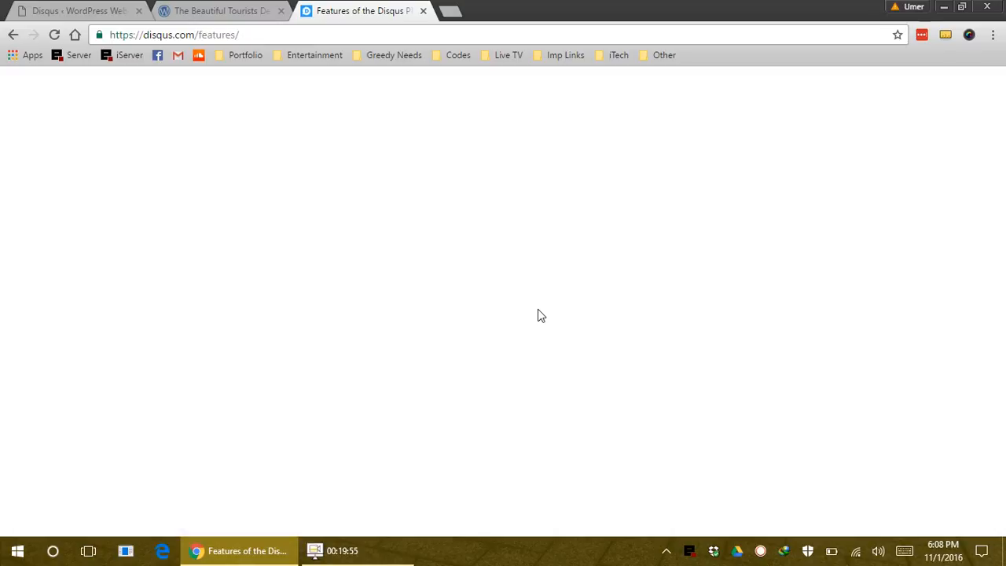
pyautogui.scroll(-5, 539, 305)
pyautogui.scroll(-2, 539, 309)
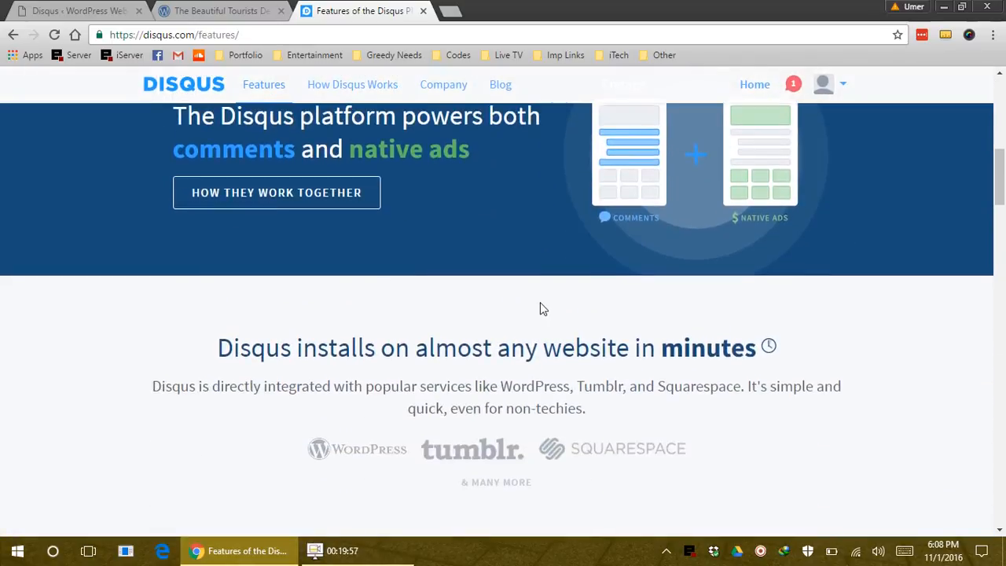
pyautogui.scroll(-15, 541, 309)
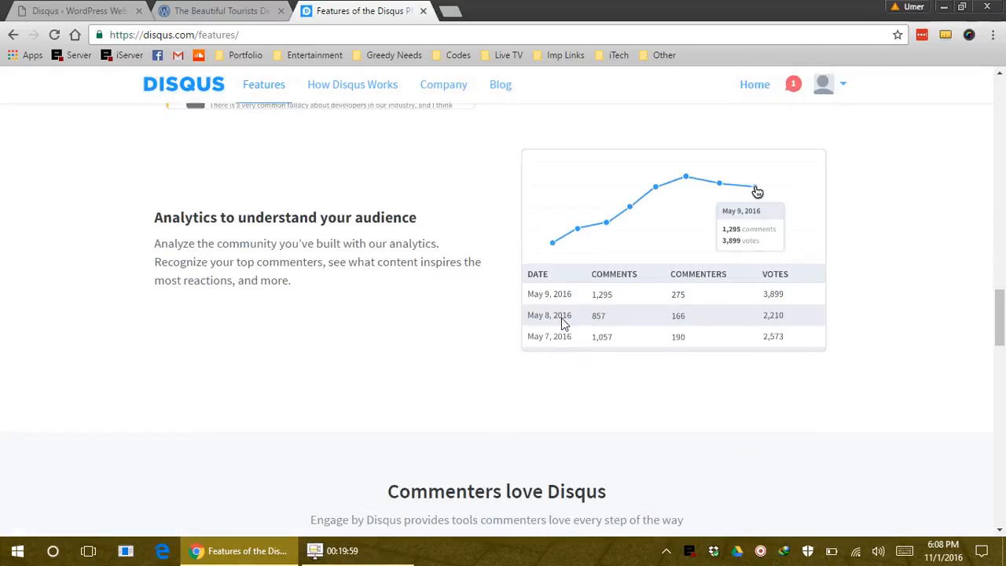
pyautogui.scroll(-15, 561, 325)
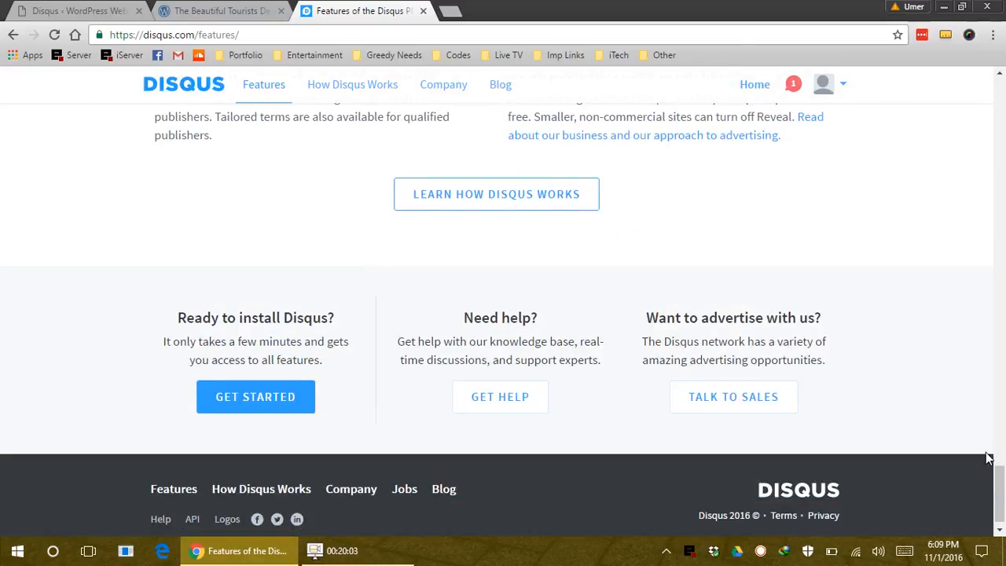
pyautogui.moveTo(999, 474); pyautogui.dragTo(1004, 155)
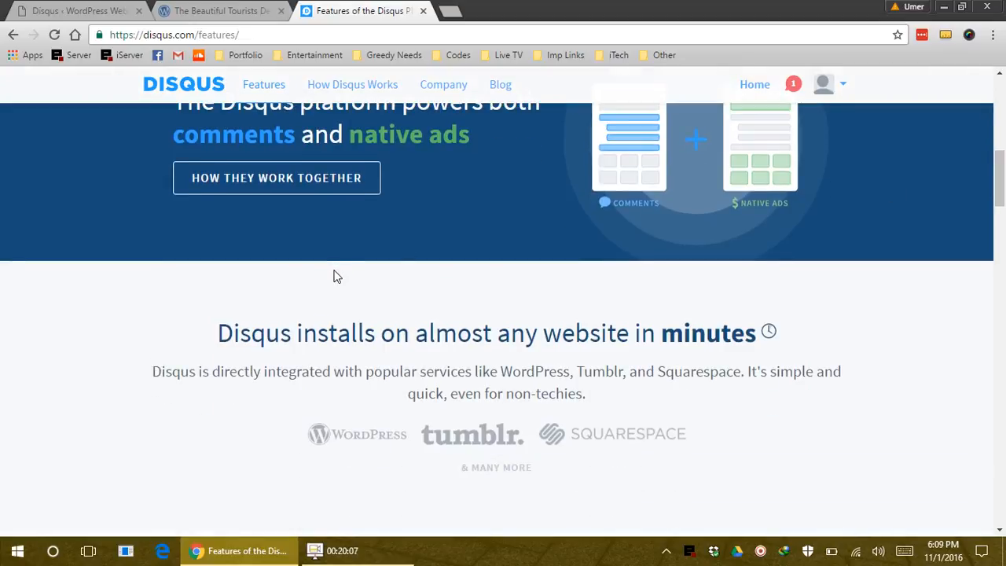
pyautogui.scroll(2, 459, 377)
# Start the Disqus setup from the bottom of the features page and choose 'I want to install Disqus on my site'
pyautogui.scroll(5, 471, 377)
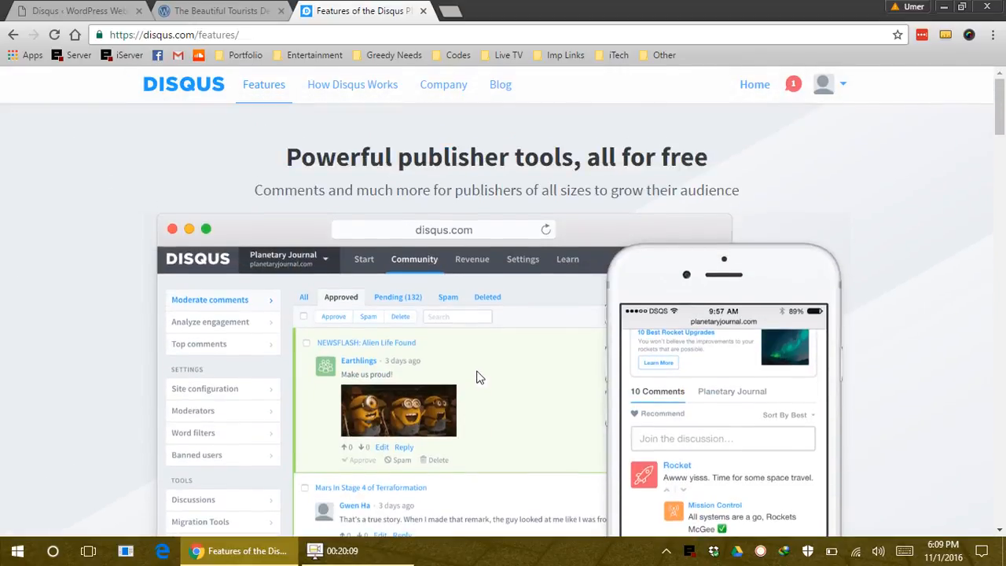
pyautogui.press('End')
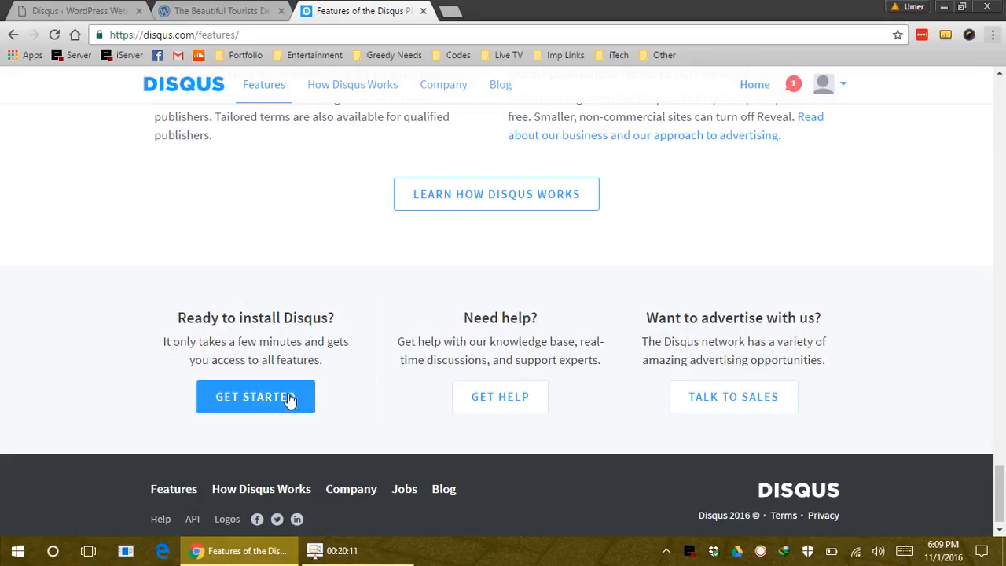
pyautogui.click(275, 402)
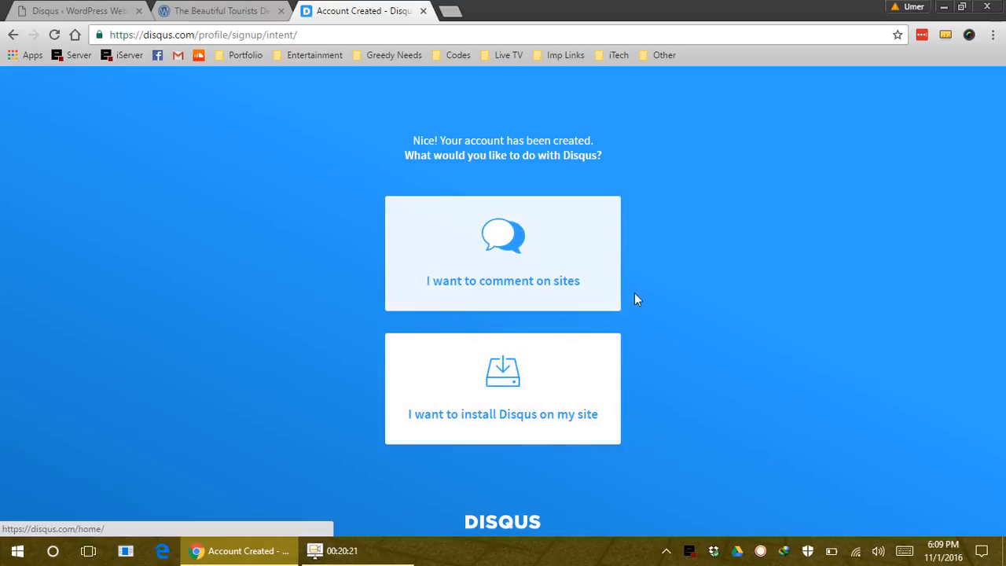
pyautogui.click(514, 393)
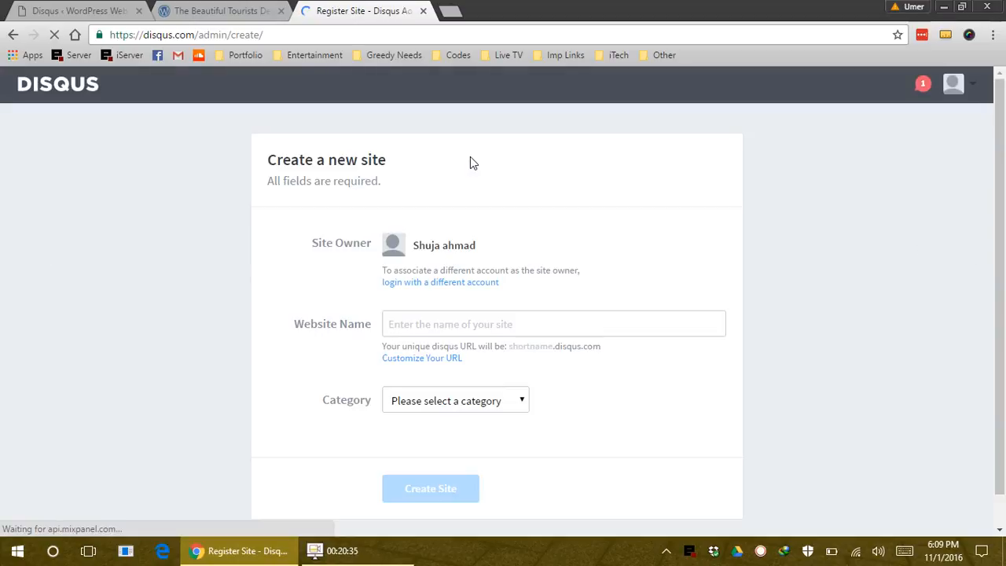
# Create a Disqus site named 'Test Blog' in the Entertainment category
pyautogui.click(466, 332)
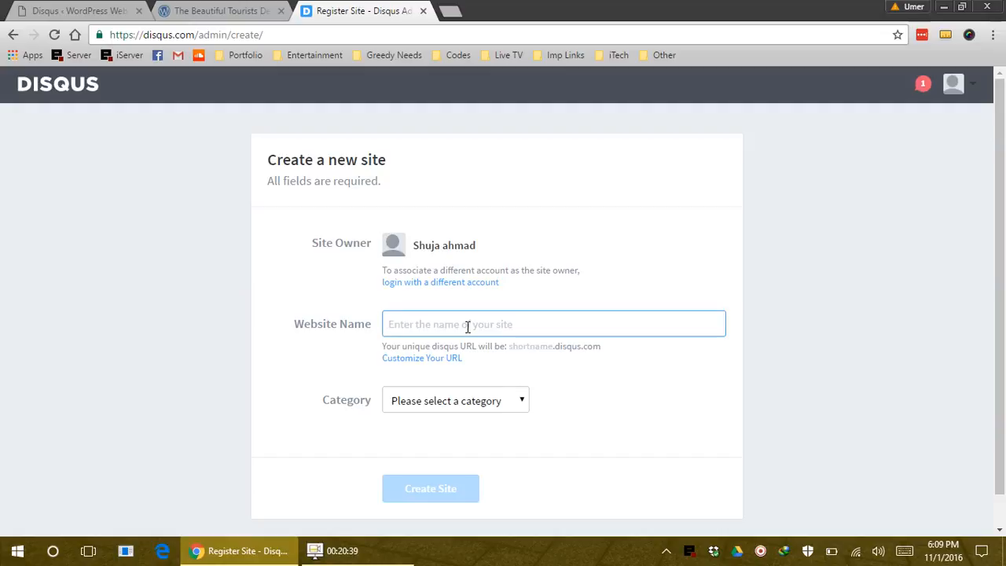
pyautogui.write('Test Blog')
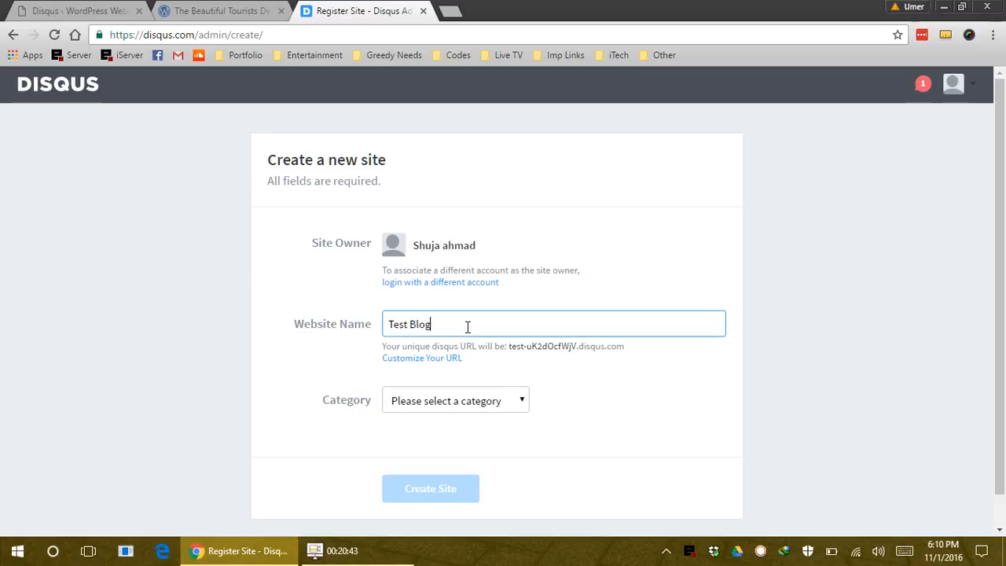
pyautogui.click(457, 397)
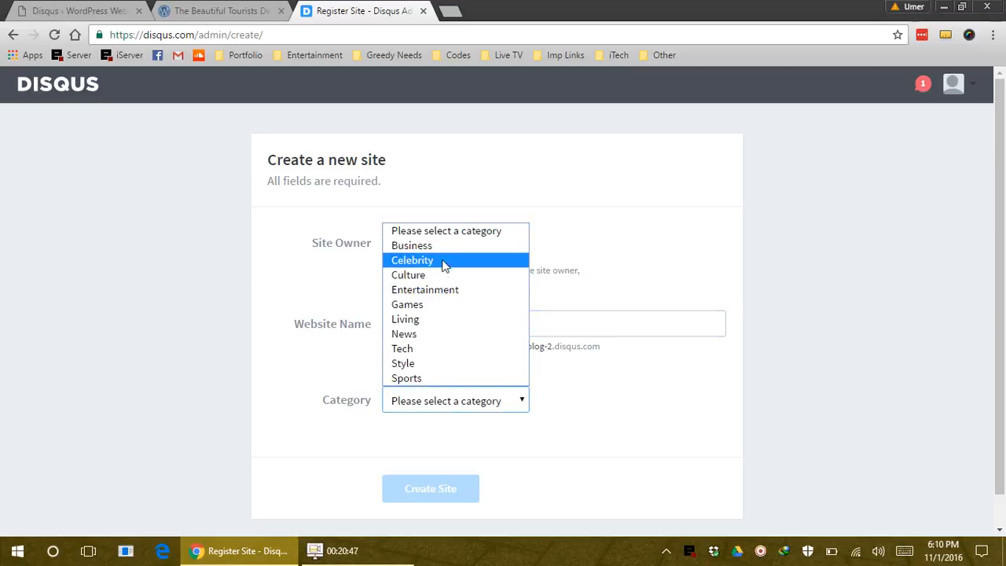
pyautogui.click(449, 290)
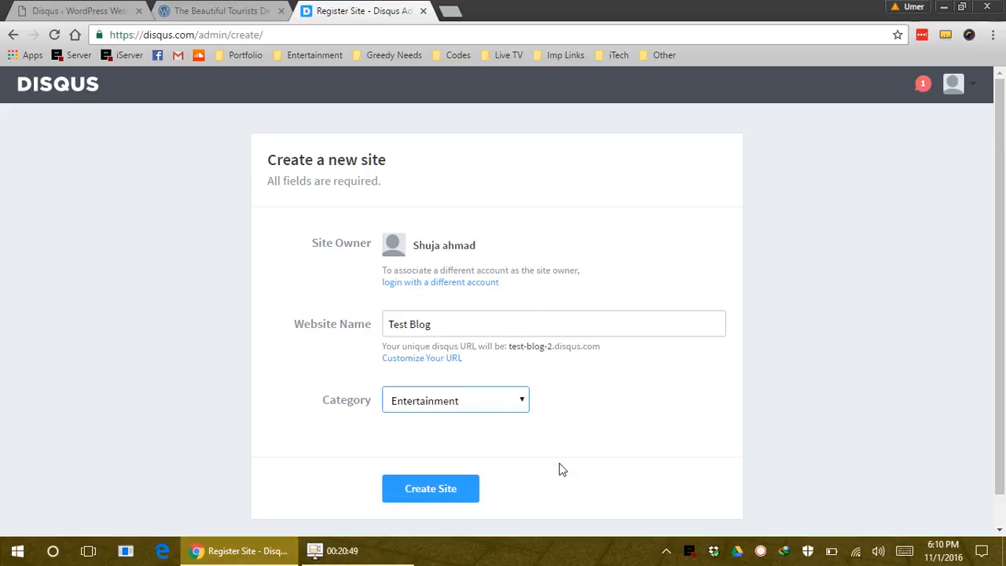
pyautogui.click(434, 491)
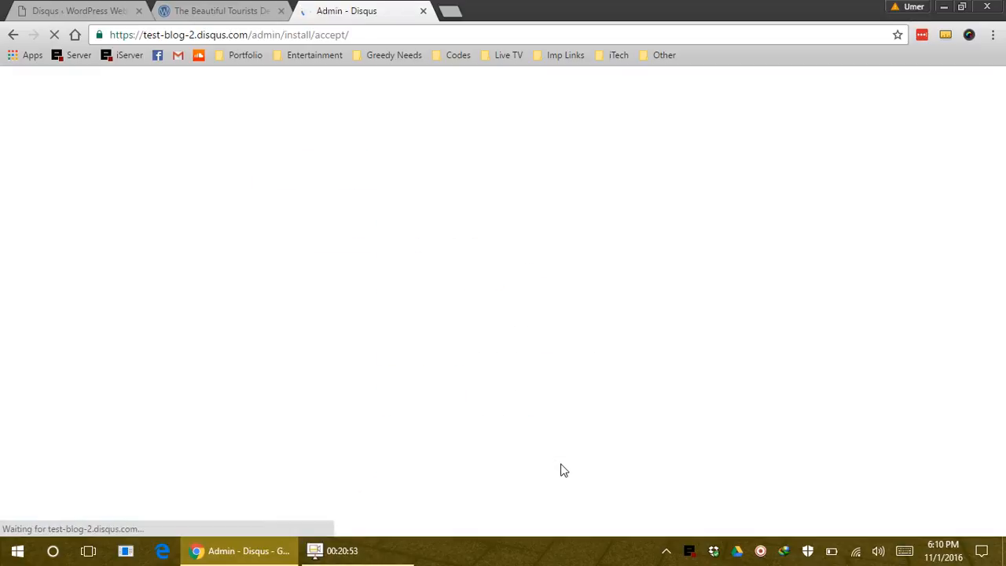
# Dismiss the welcome overview and reload the Test Blog site admin from the sites list
pyautogui.scroll(-1, 746, 312)
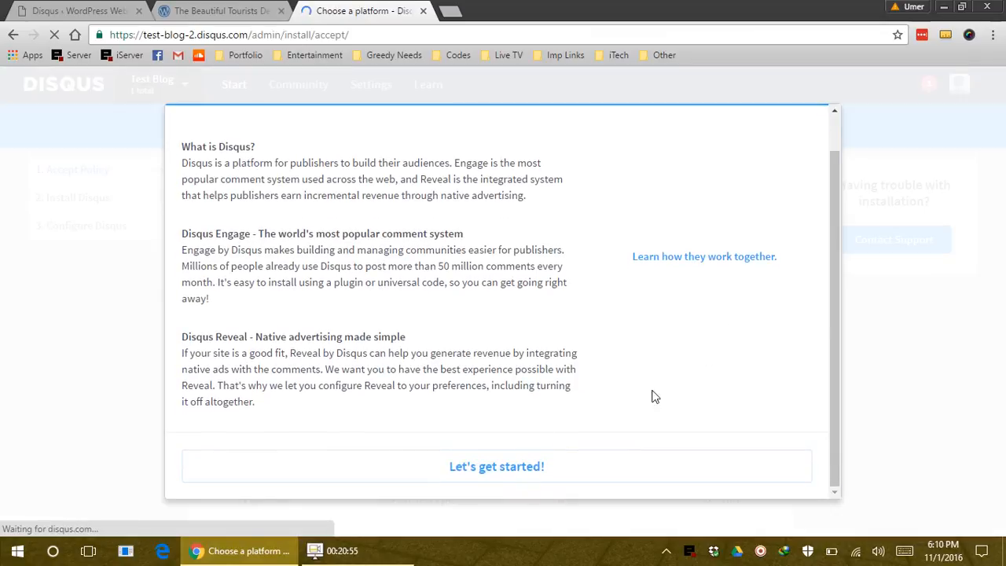
pyautogui.click(486, 476)
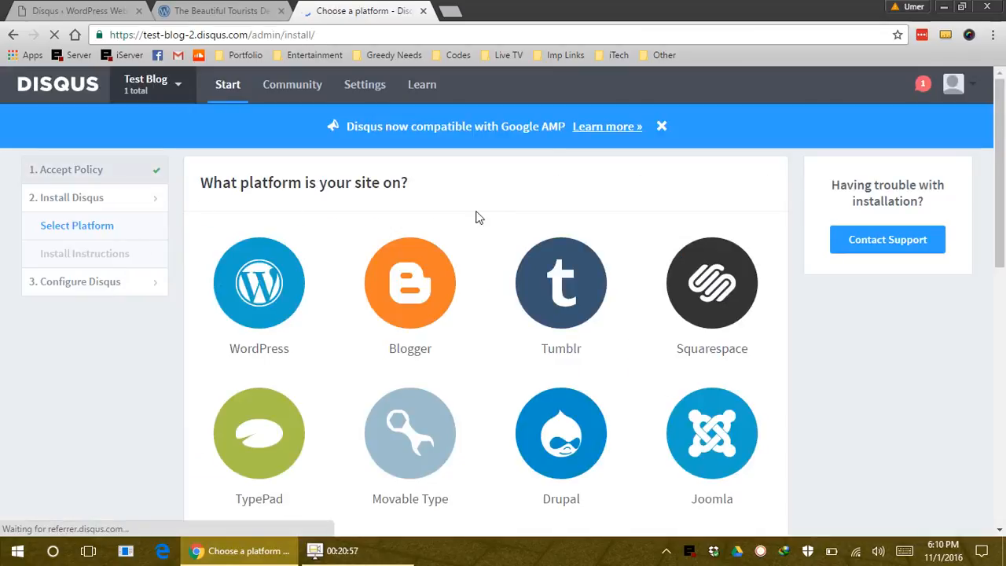
pyautogui.click(174, 89)
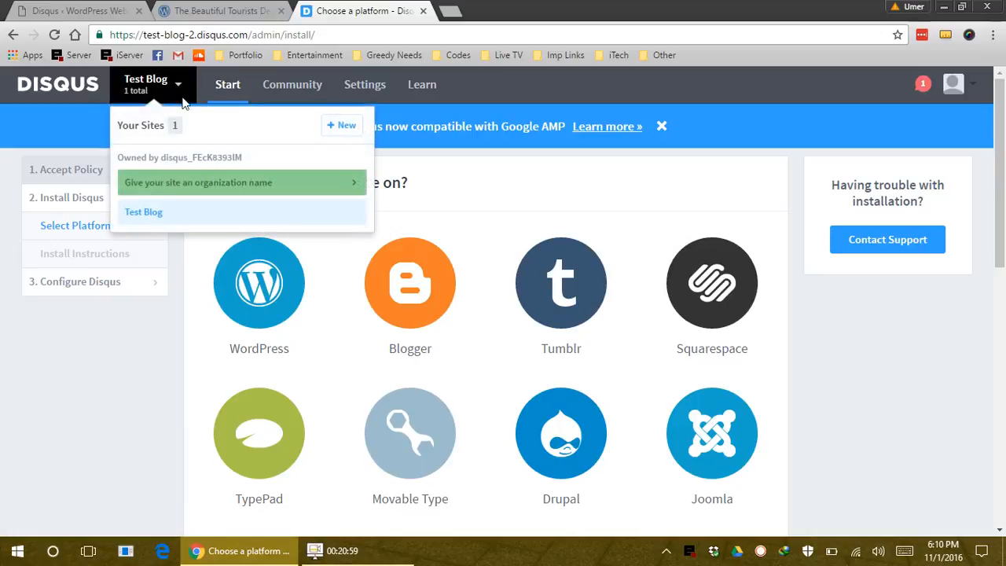
pyautogui.click(160, 220)
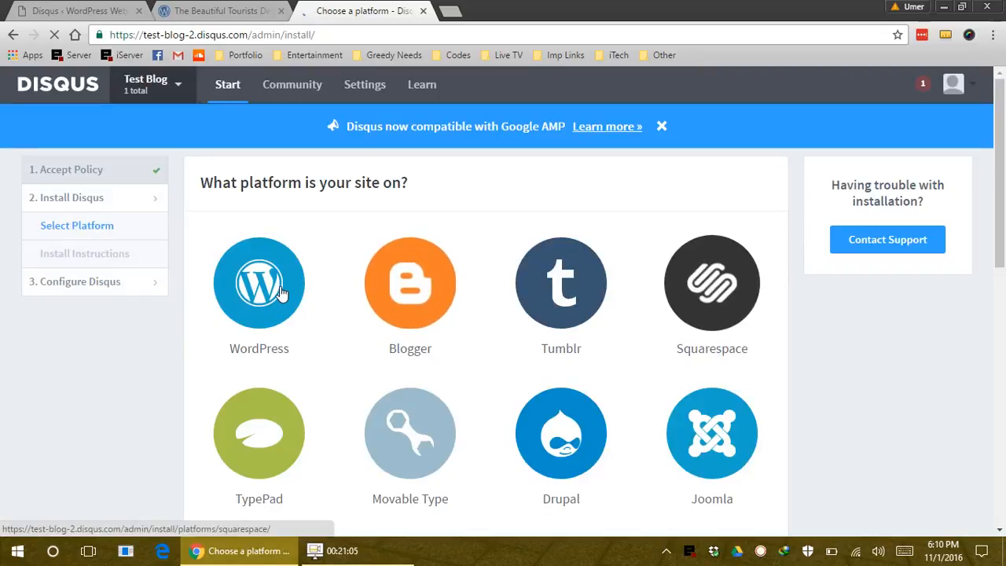
pyautogui.click(956, 85)
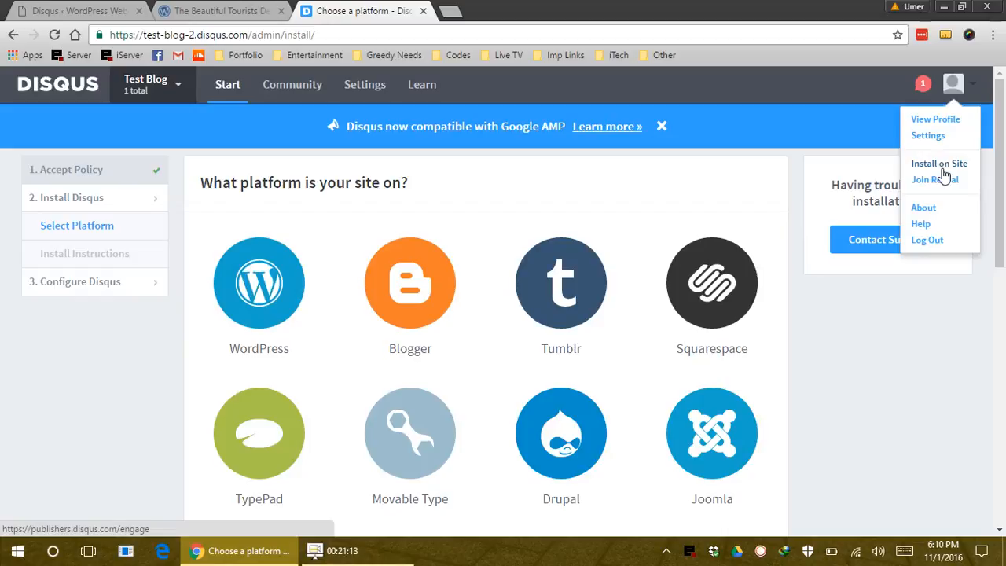
pyautogui.click(159, 86)
pyautogui.click(154, 217)
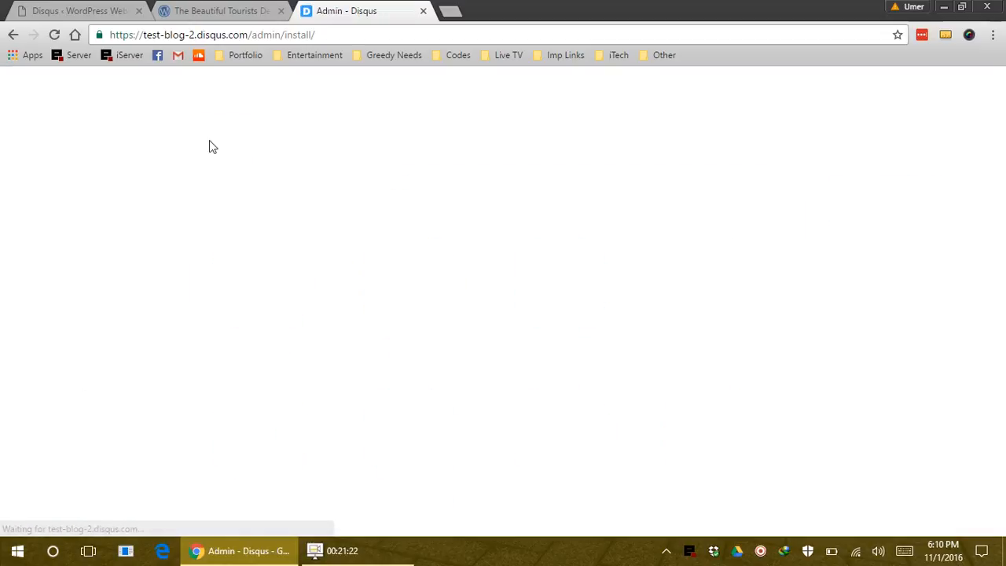
# Glance at the WordPress blog post, then pick WordPress as the Test Blog platform
pyautogui.click(219, 10)
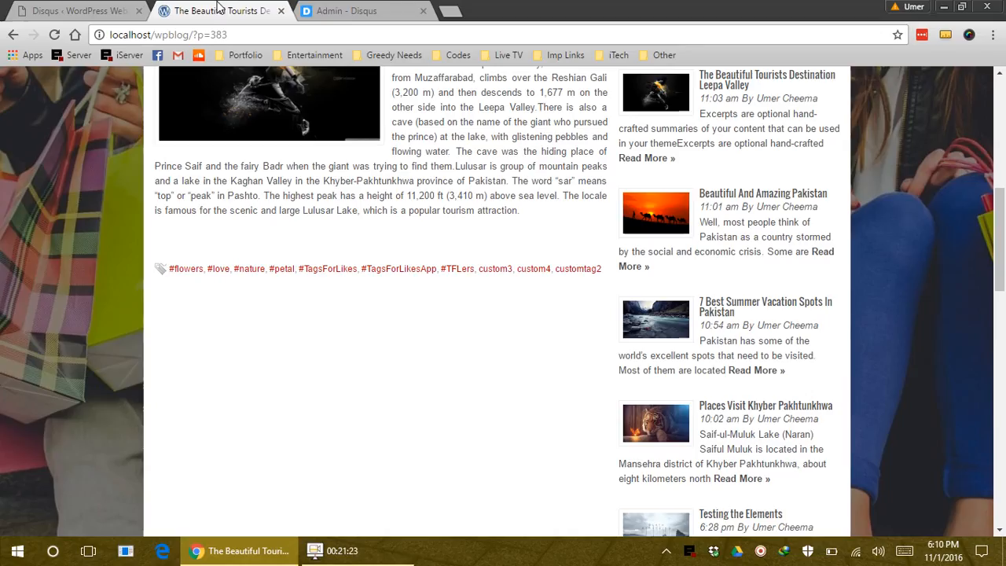
pyautogui.click(342, 11)
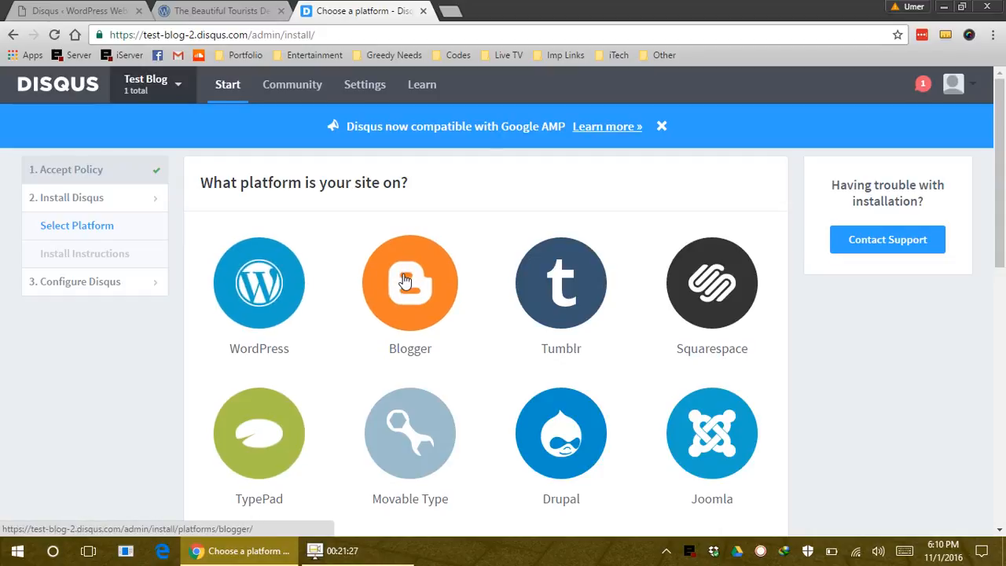
pyautogui.scroll(-4, 585, 408)
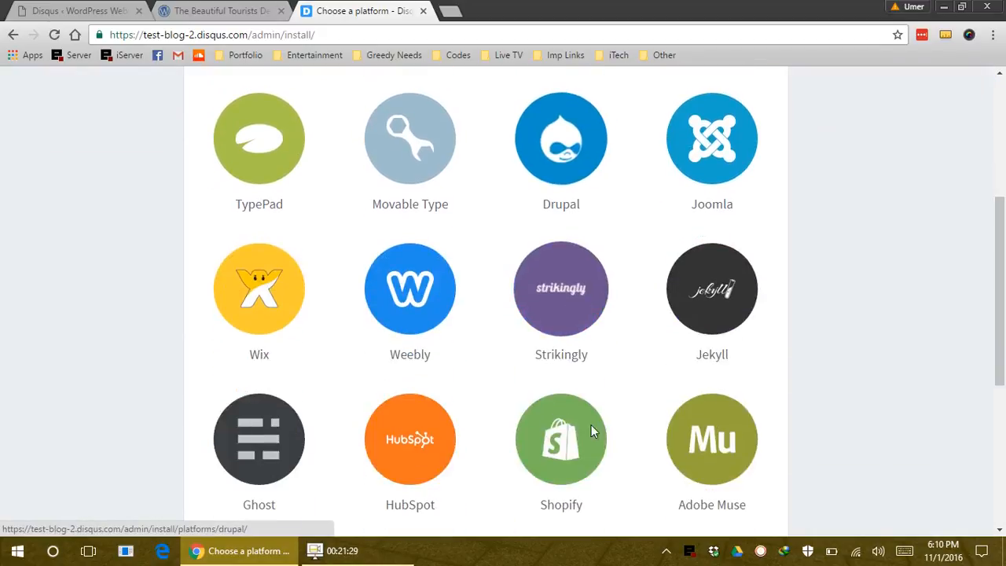
pyautogui.scroll(4, 591, 431)
pyautogui.click(265, 283)
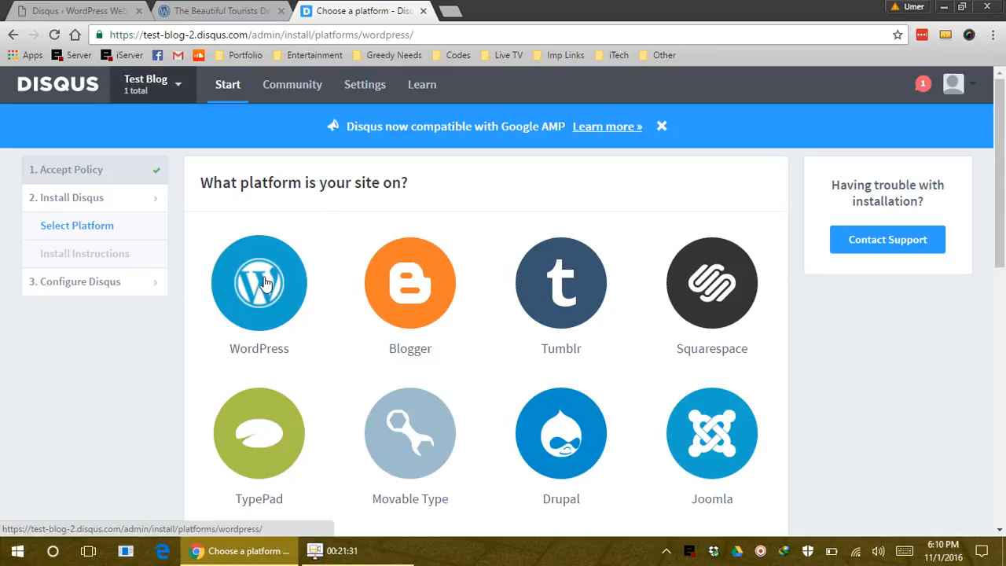
# Read through the five-step Disqus WordPress install instructions, then return to the WordPress admin tab
pyautogui.scroll(-3, 464, 367)
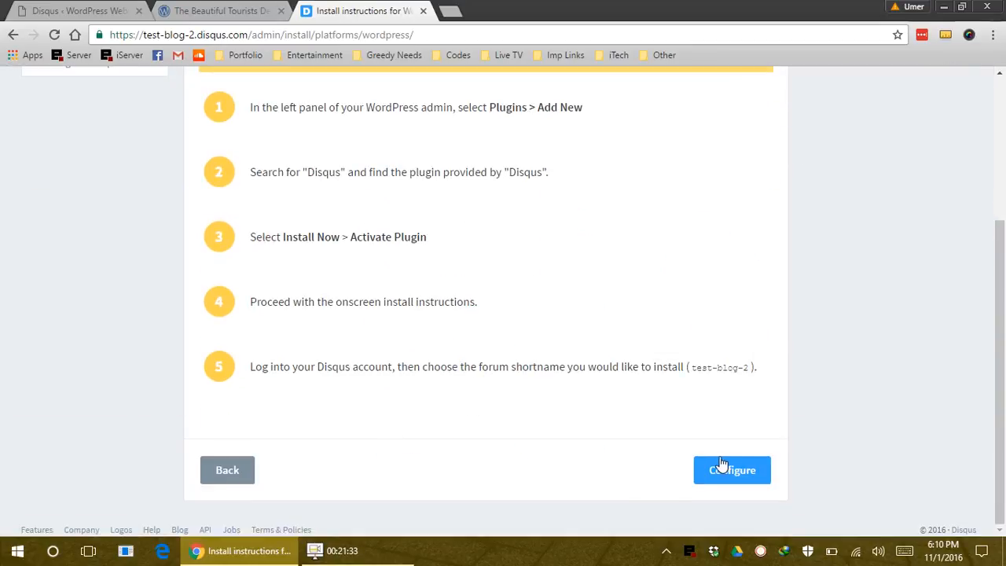
pyautogui.scroll(2, 555, 385)
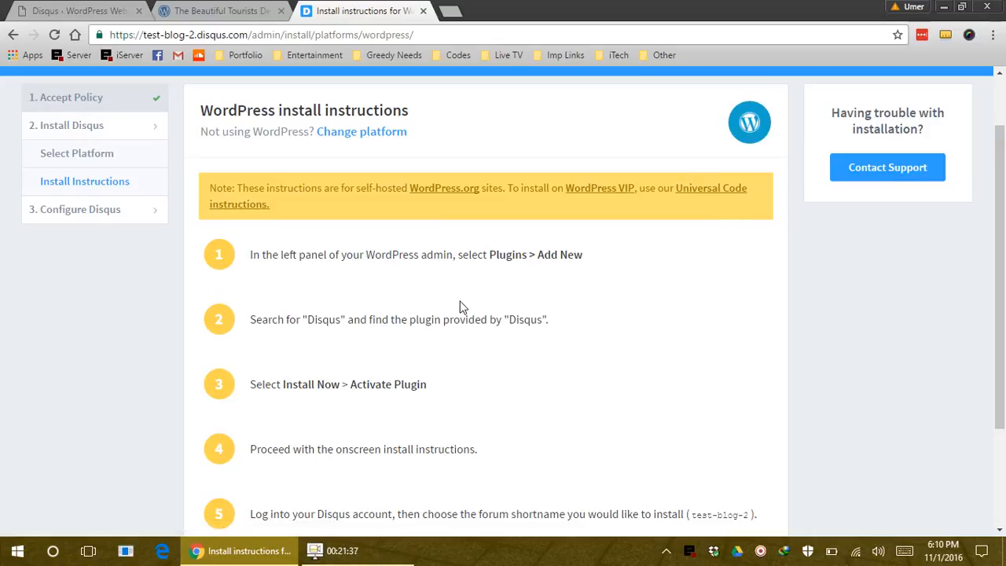
pyautogui.scroll(-1, 462, 307)
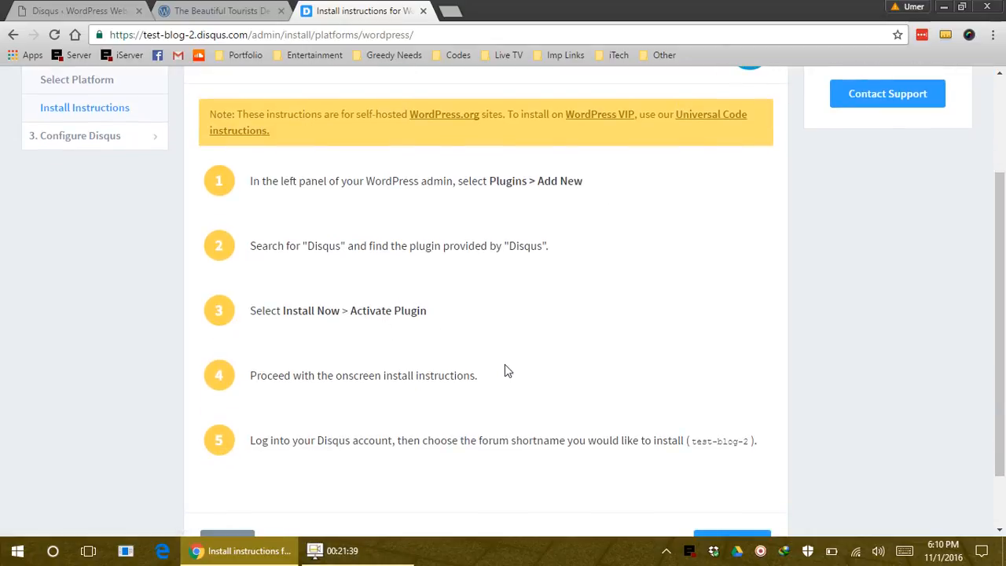
pyautogui.click(77, 10)
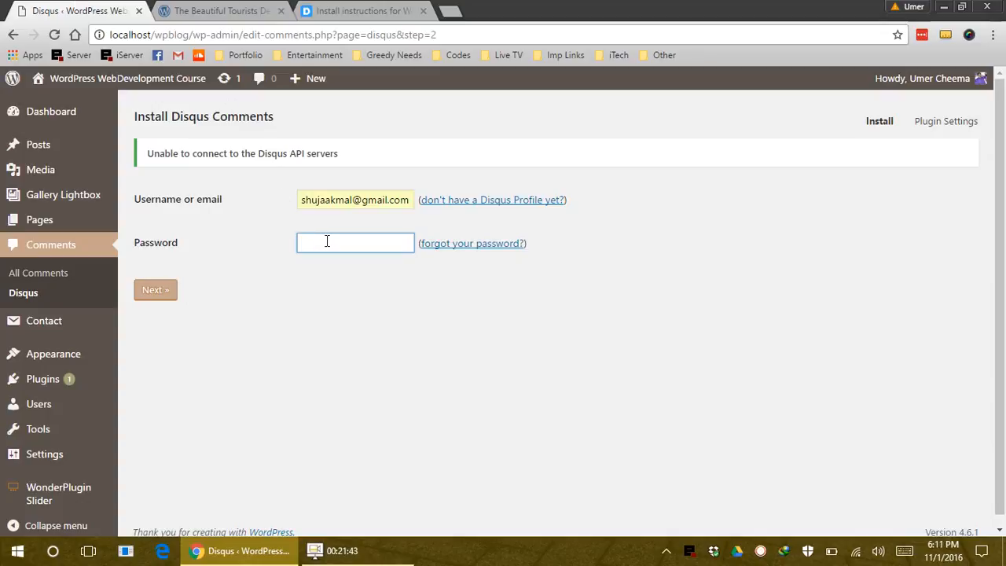
# Open the Disqus plugin settings and keep comments enabled on 'All blog posts.'
pyautogui.click(940, 124)
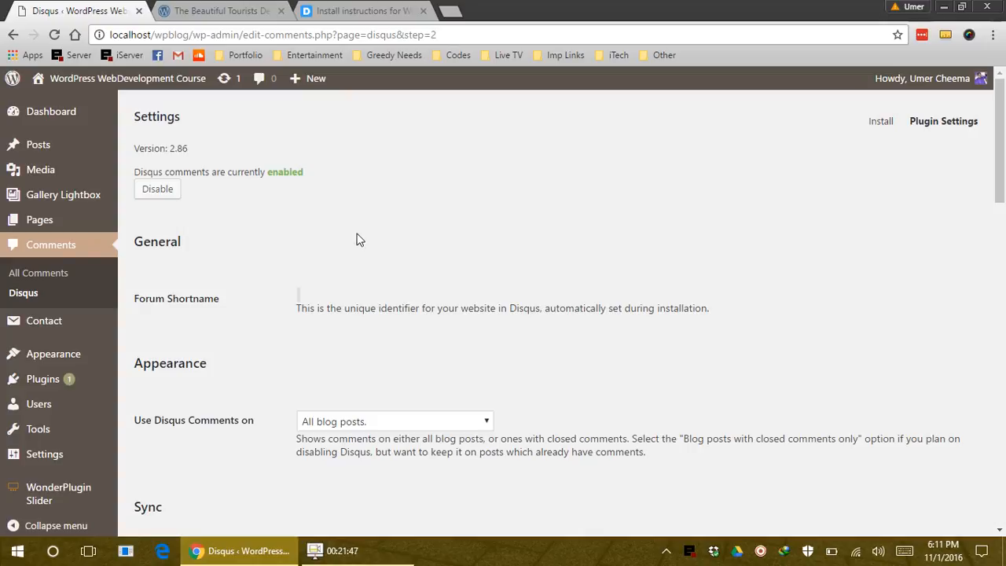
pyautogui.scroll(-2, 429, 338)
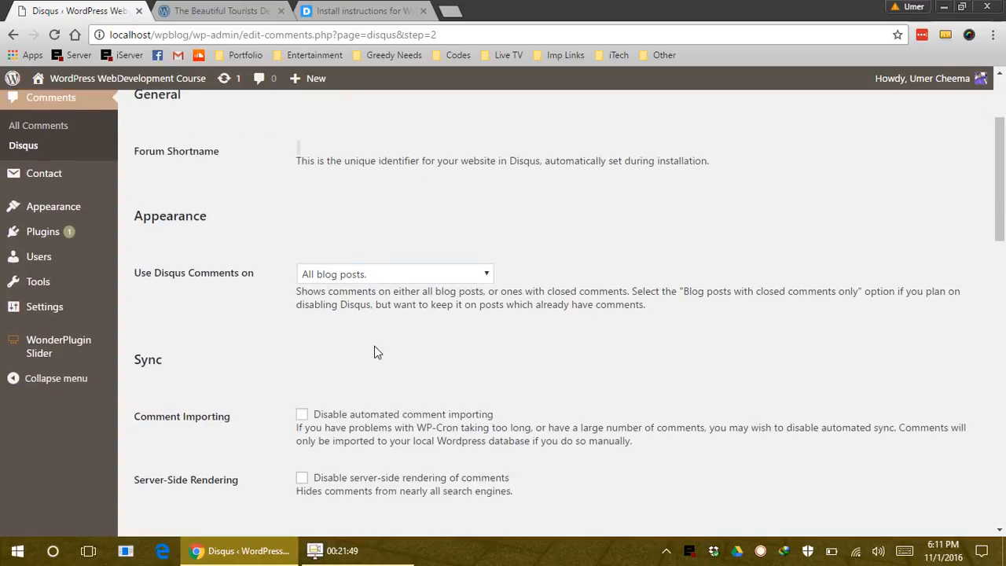
pyautogui.scroll(-1, 380, 346)
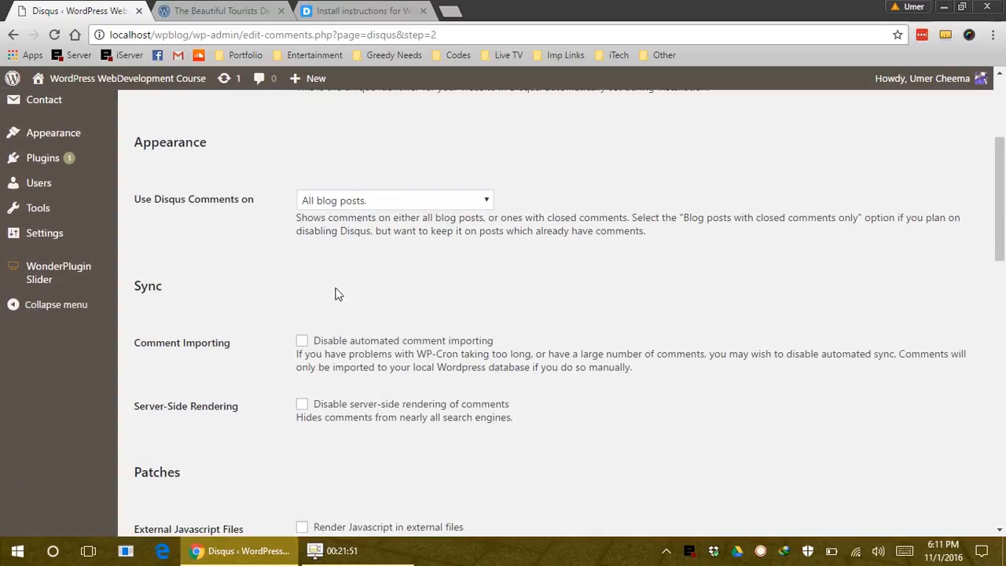
pyautogui.click(362, 201)
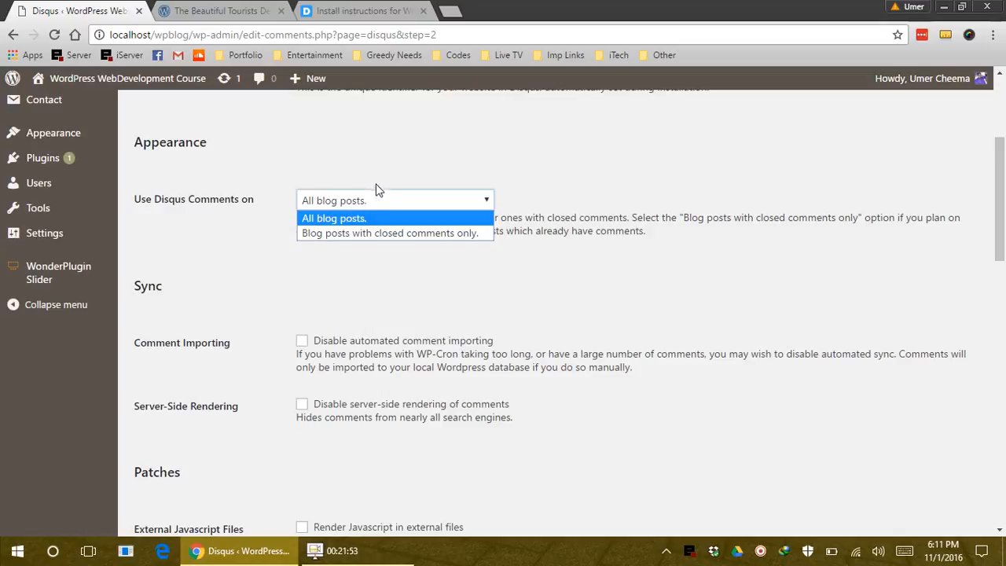
pyautogui.click(376, 188)
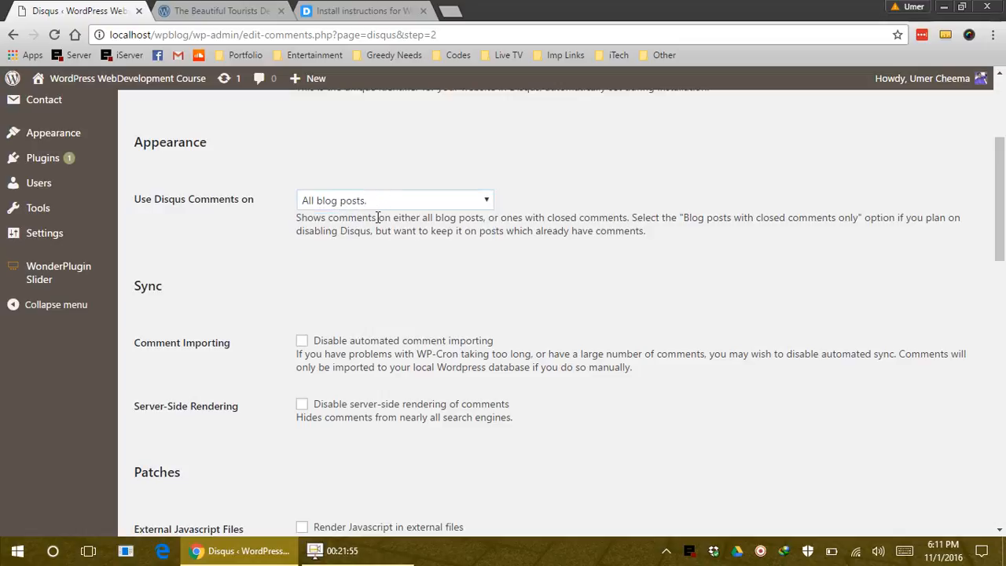
pyautogui.click(386, 201)
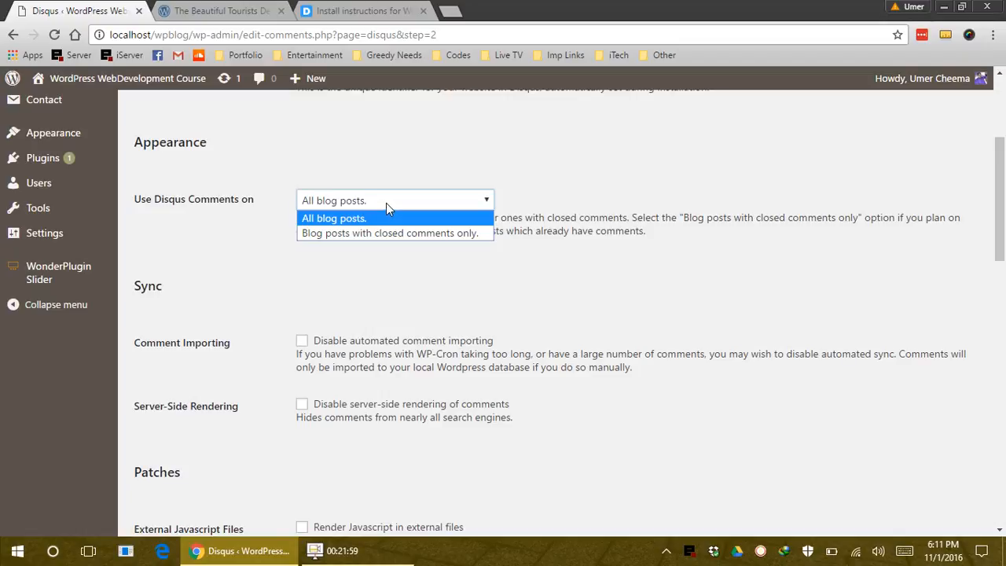
pyautogui.click(512, 322)
pyautogui.scroll(-2, 361, 362)
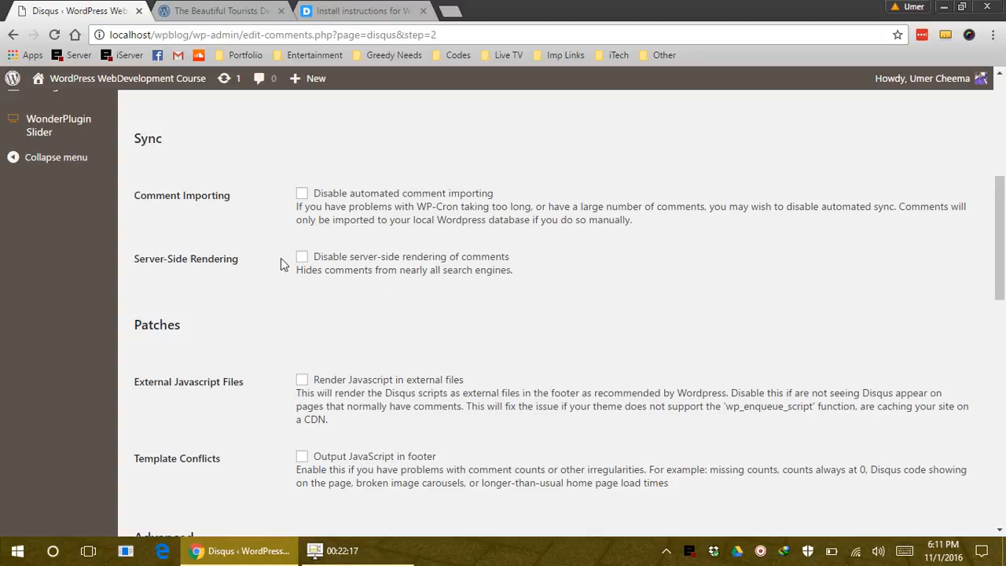
# Select the Server-Side Rendering description and review the Advanced settings, including the API Application Public Key field
pyautogui.moveTo(525, 276); pyautogui.dragTo(296, 272)
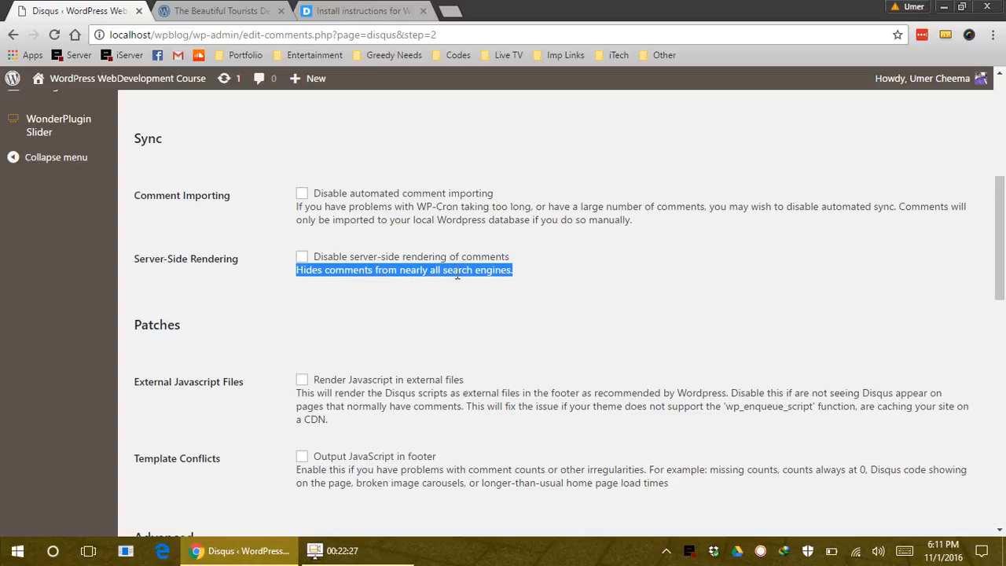
pyautogui.moveTo(529, 276); pyautogui.dragTo(301, 274)
pyautogui.scroll(-2, 361, 251)
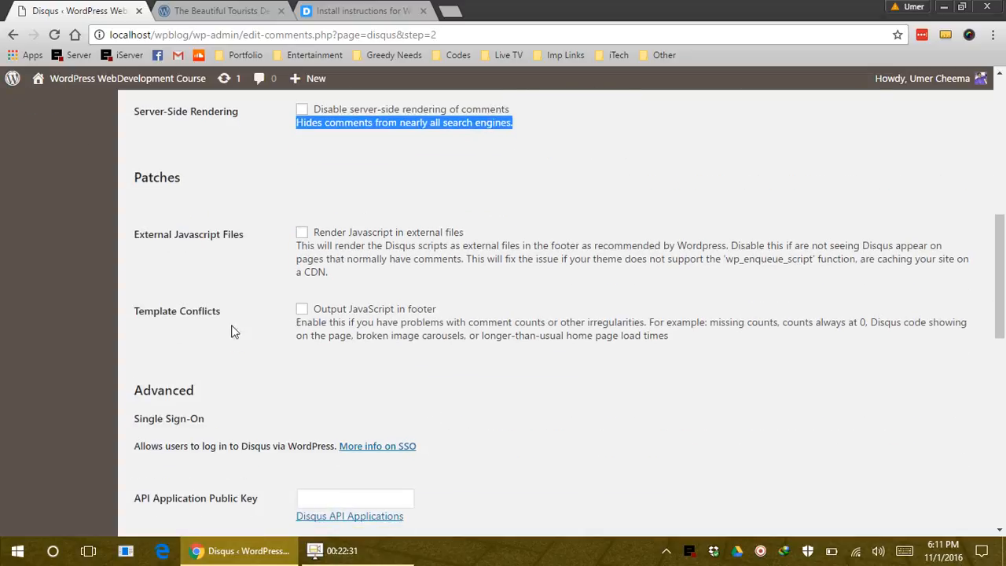
pyautogui.scroll(-1, 332, 267)
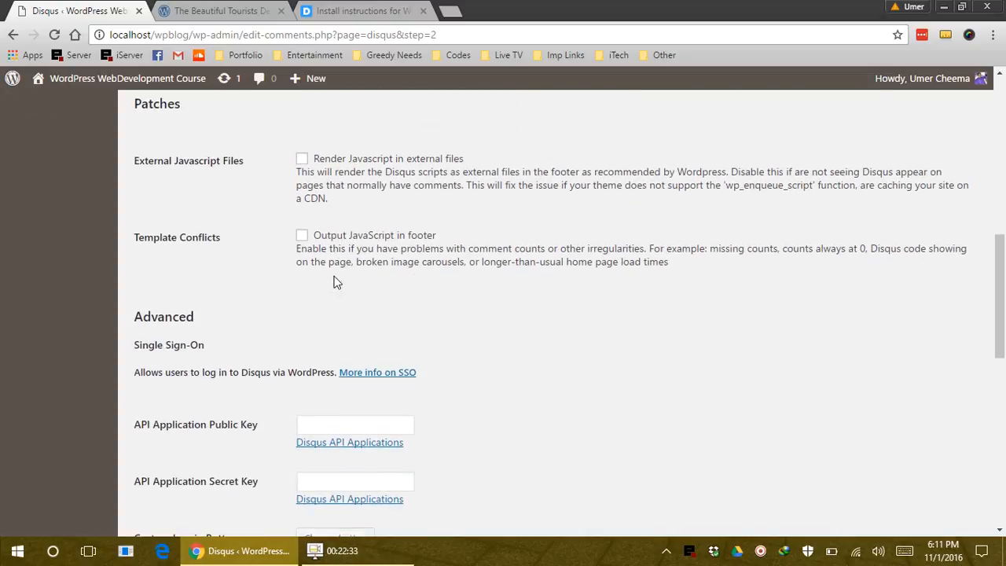
pyautogui.scroll(-2, 404, 294)
pyautogui.click(351, 281)
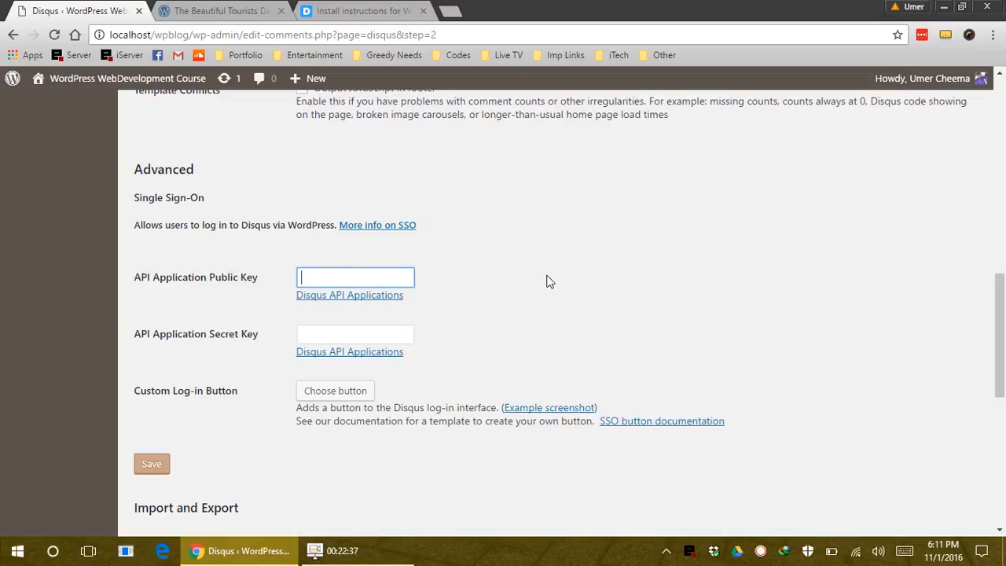
pyautogui.scroll(-2, 548, 280)
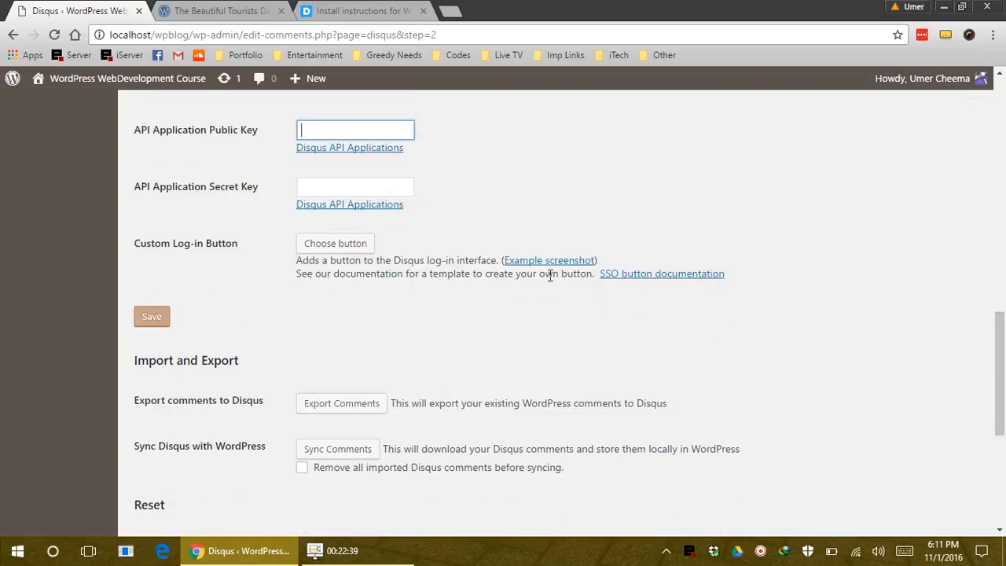
pyautogui.scroll(1, 549, 277)
pyautogui.scroll(2, 550, 277)
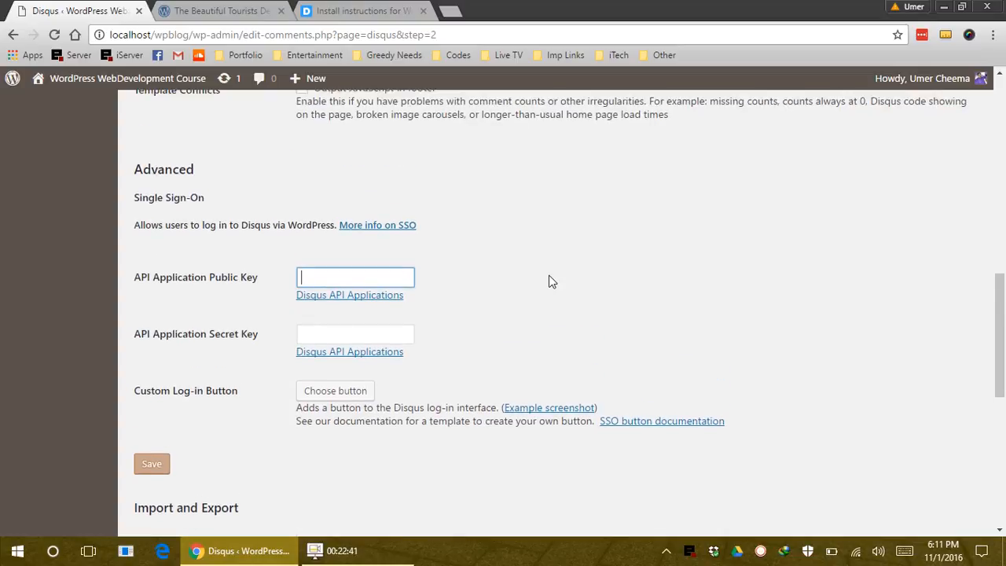
pyautogui.scroll(-3, 552, 282)
pyautogui.scroll(-2, 503, 279)
pyautogui.scroll(3, 348, 303)
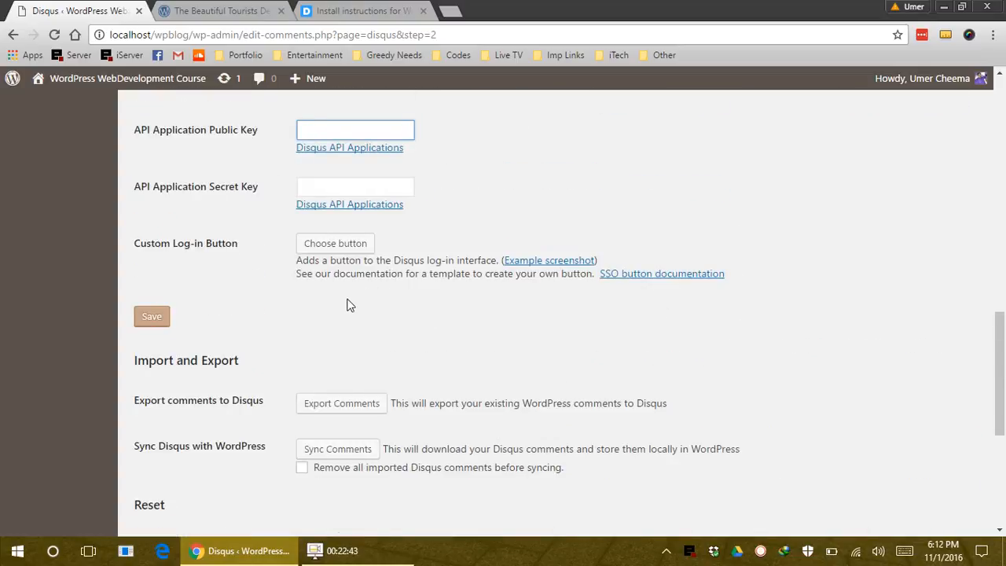
pyautogui.scroll(-3, 330, 204)
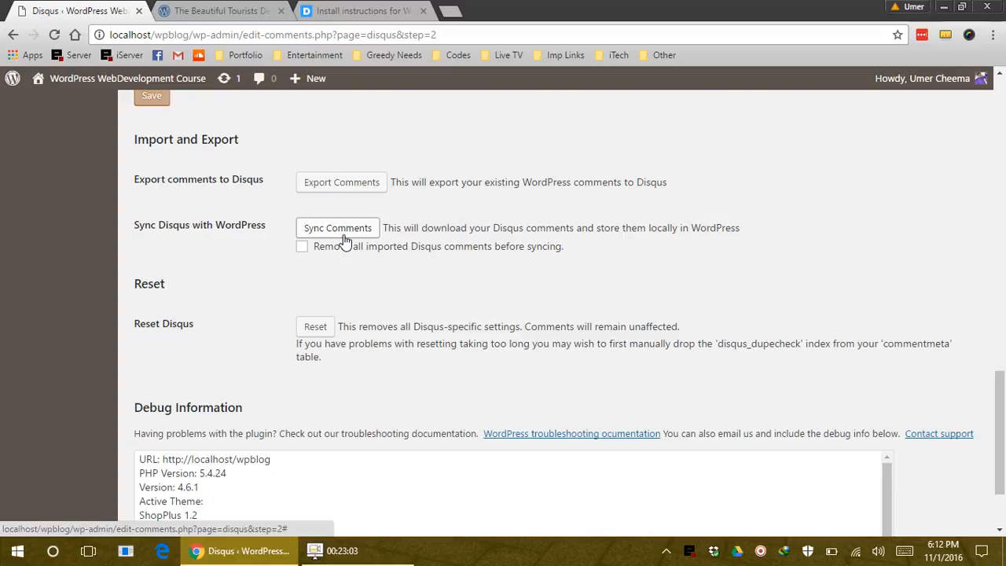
pyautogui.scroll(5, 430, 226)
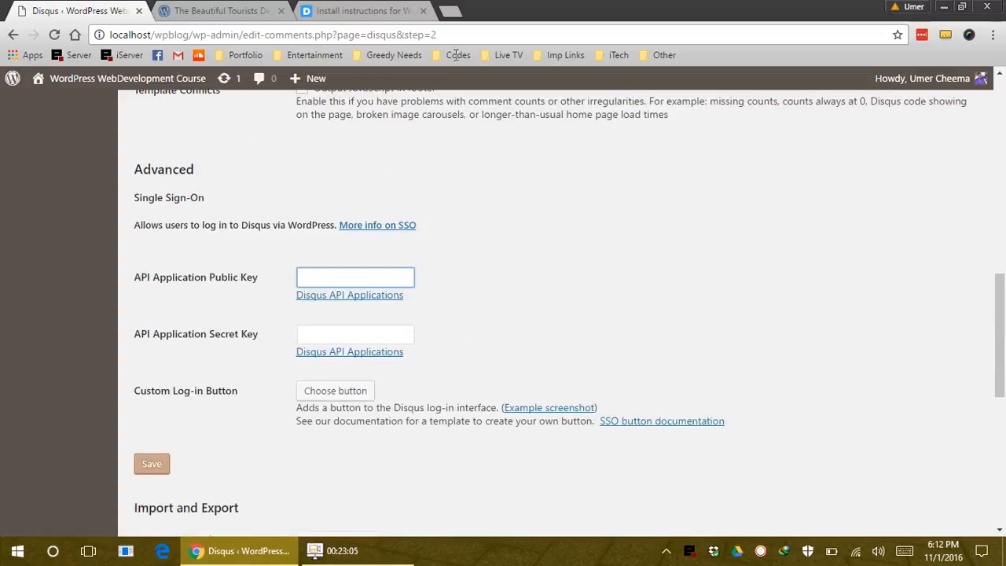
# Reload the Leepa Valley blog post at localhost/wpblog/?p=383 in its own tab
pyautogui.click(181, 10)
pyautogui.click(230, 34)
pyautogui.press('Return')
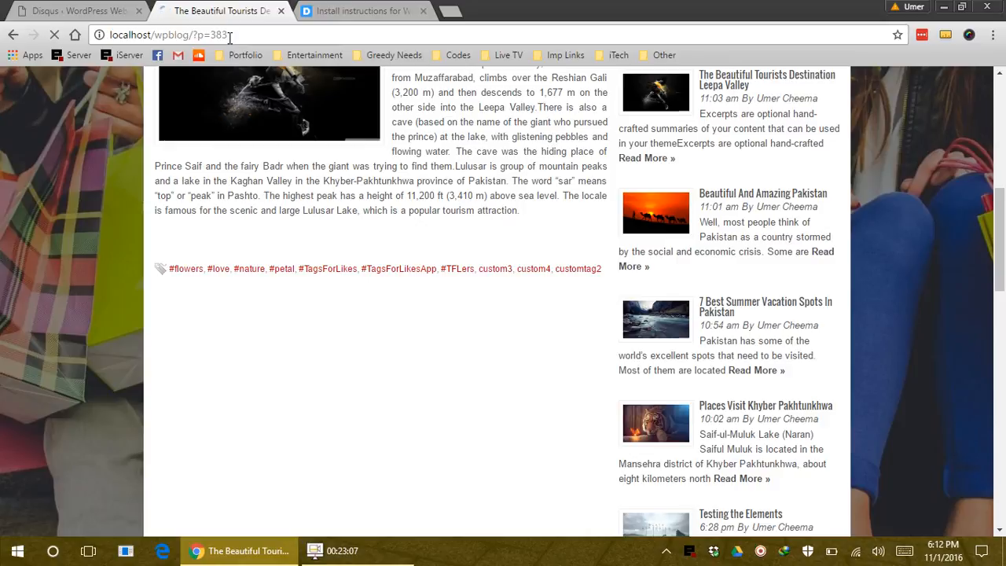
# Check the reloaded blog post, then reopen the Install Disqus Comments login form in WordPress
pyautogui.click(43, 8)
pyautogui.scroll(4, 232, 139)
pyautogui.click(223, 11)
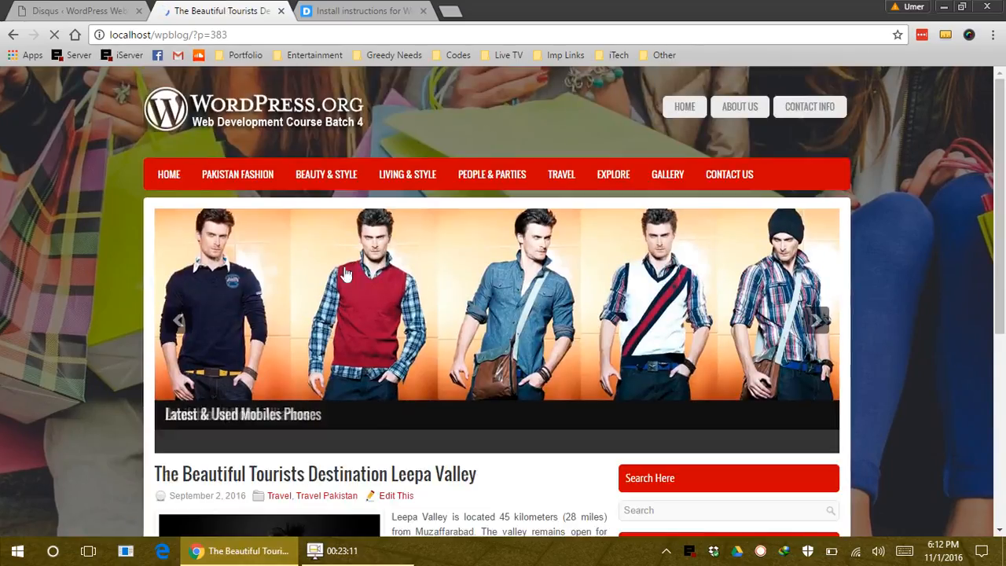
pyautogui.scroll(-8, 55, 336)
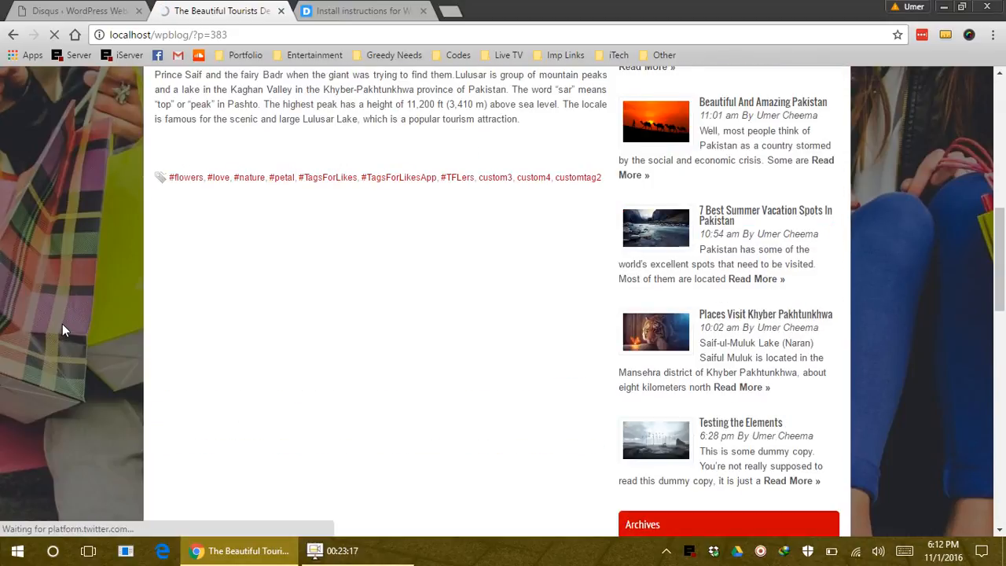
pyautogui.scroll(-1, 62, 324)
pyautogui.click(76, 11)
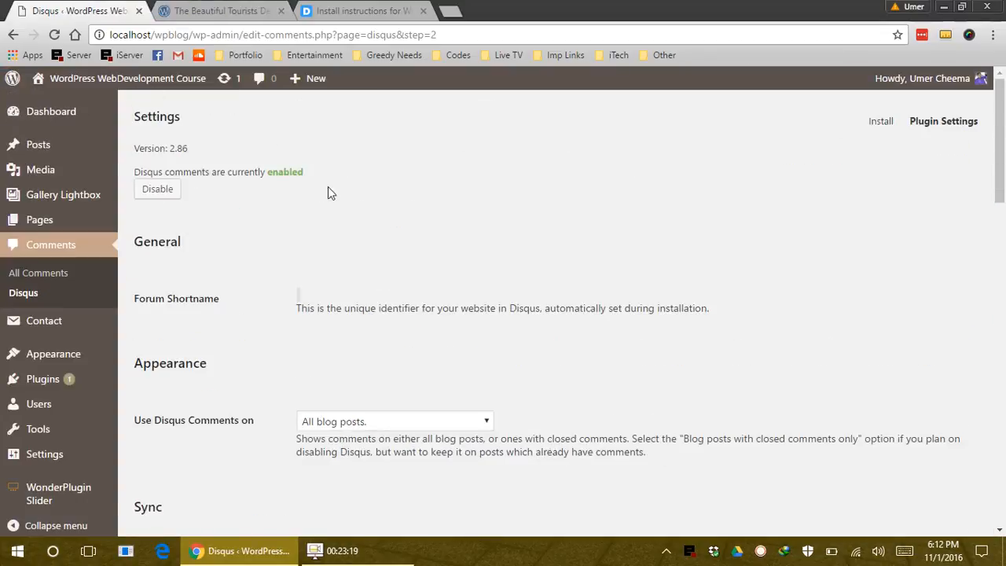
pyautogui.click(884, 124)
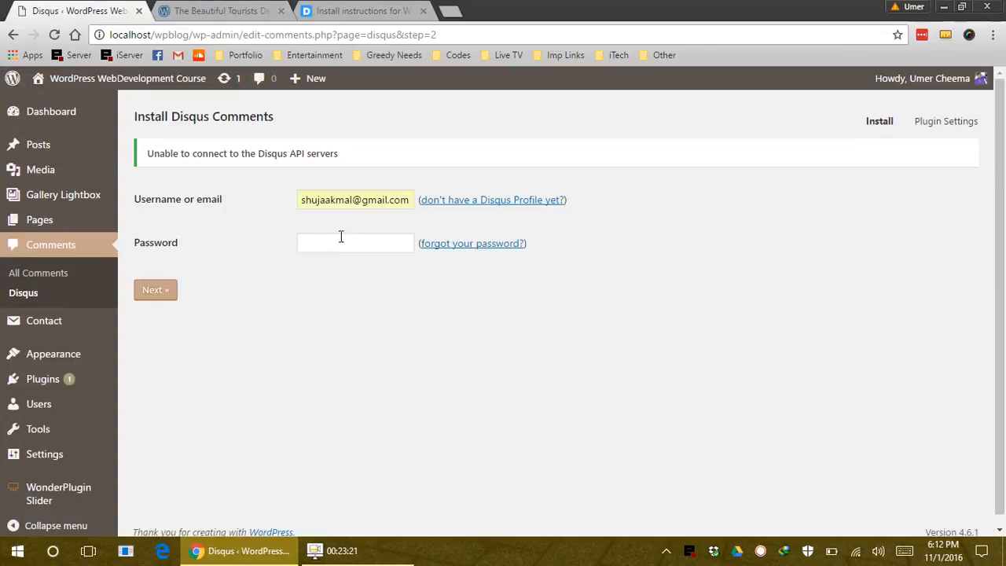
# Re-enter the Disqus account password, correcting typos, and resubmit the login
pyautogui.click(359, 240)
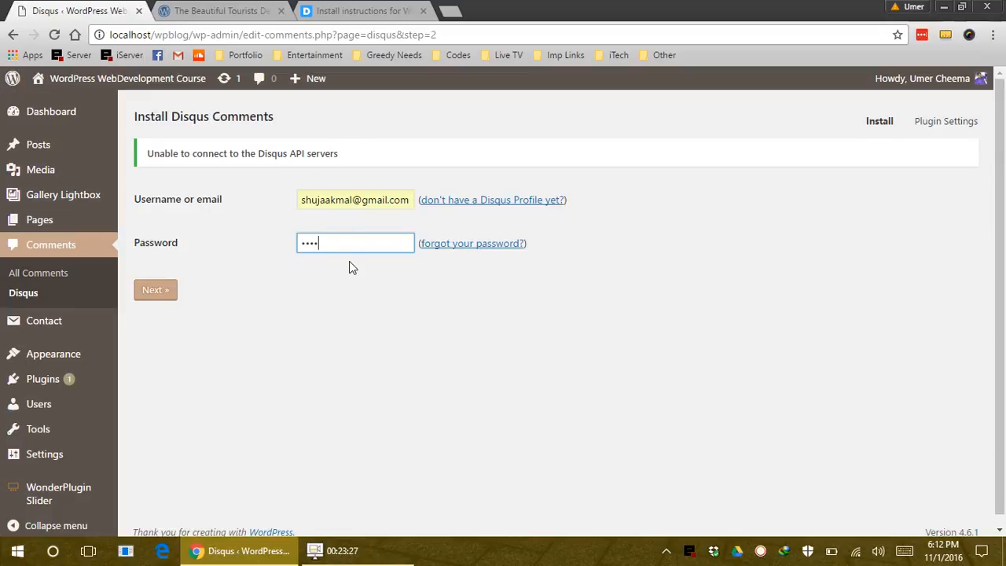
pyautogui.press('BackSpace')
pyautogui.press('BackSpace')
pyautogui.press('BackSpace')
pyautogui.write('••••')
pyautogui.press('BackSpace')
pyautogui.press('BackSpace')
pyautogui.press('BackSpace')
pyautogui.write('•••')
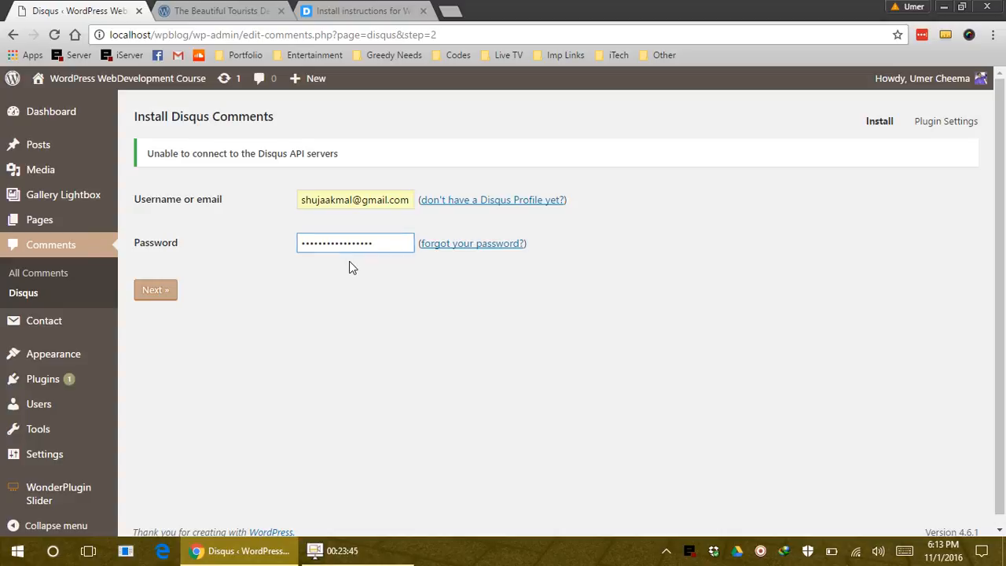
pyautogui.rightClick(351, 264)
pyautogui.click(293, 273)
pyautogui.click(154, 290)
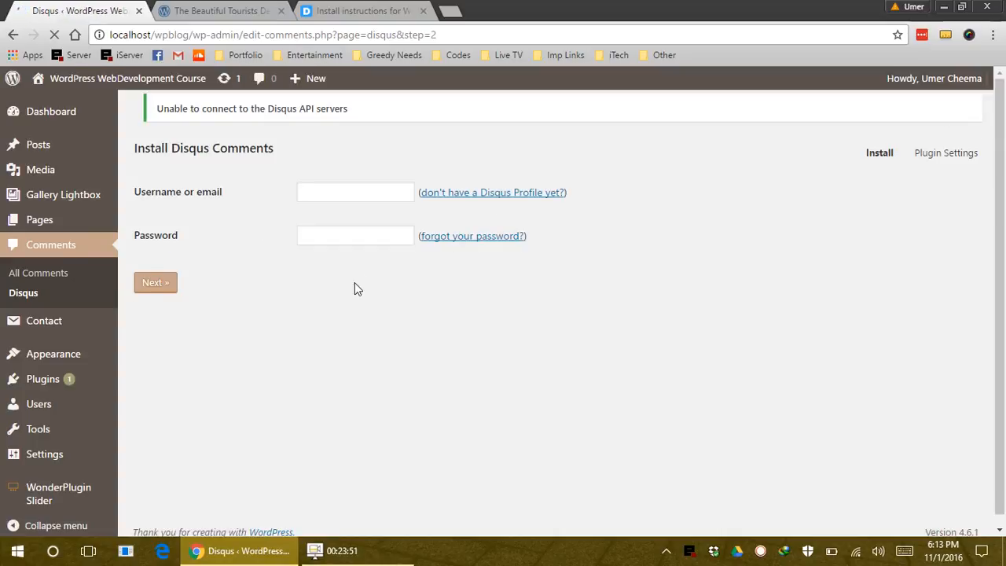
pyautogui.moveTo(161, 160); pyautogui.dragTo(340, 166)
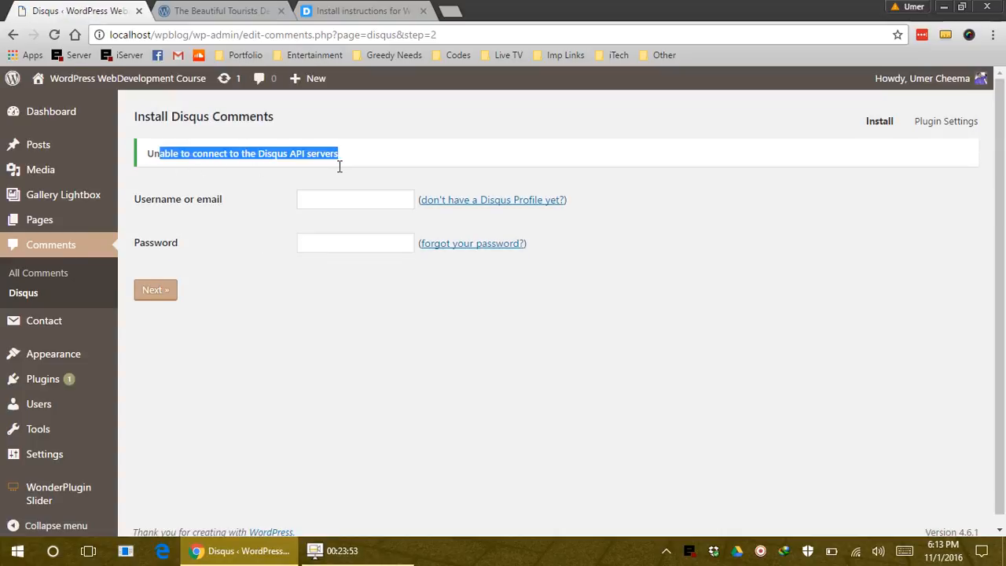
pyautogui.moveTo(400, 542)
pyautogui.click(331, 8)
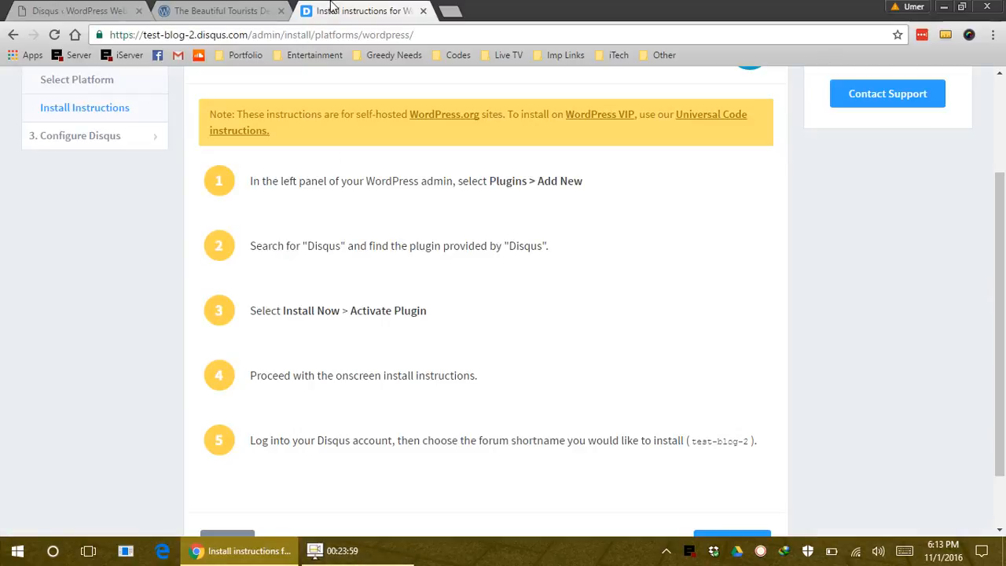
pyautogui.scroll(2, 482, 186)
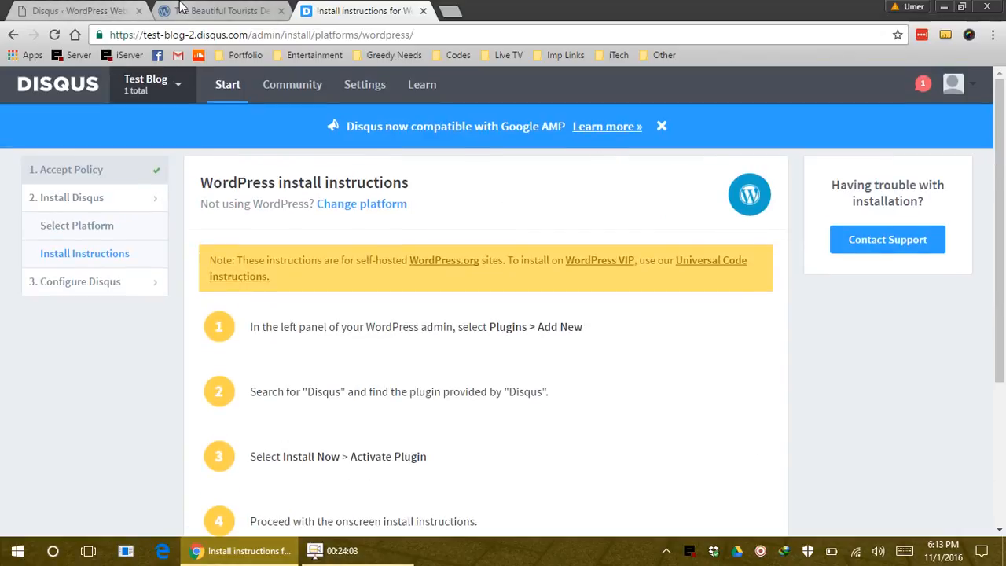
pyautogui.click(110, 10)
pyautogui.click(356, 9)
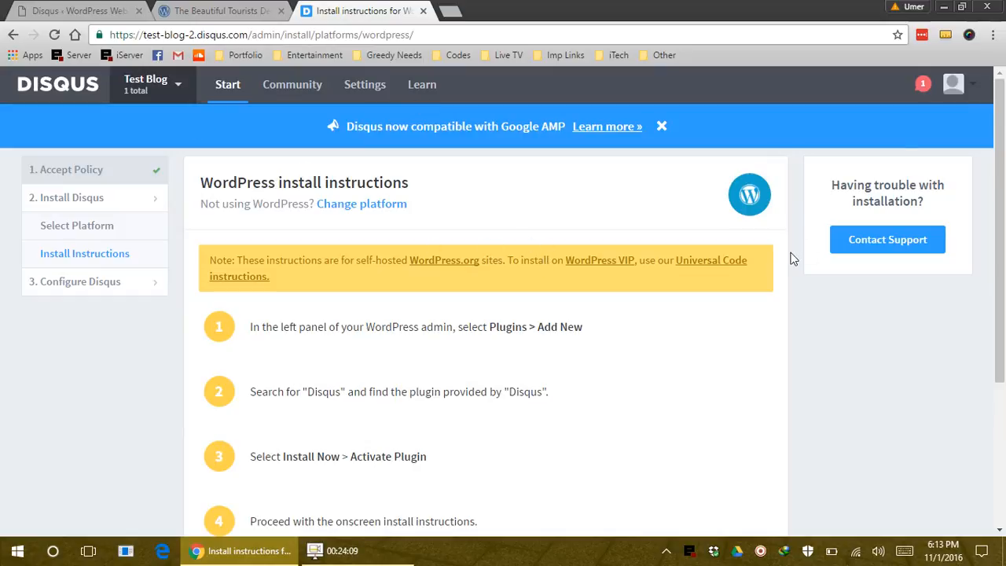
pyautogui.hotkey('ctrl', 'Tab')
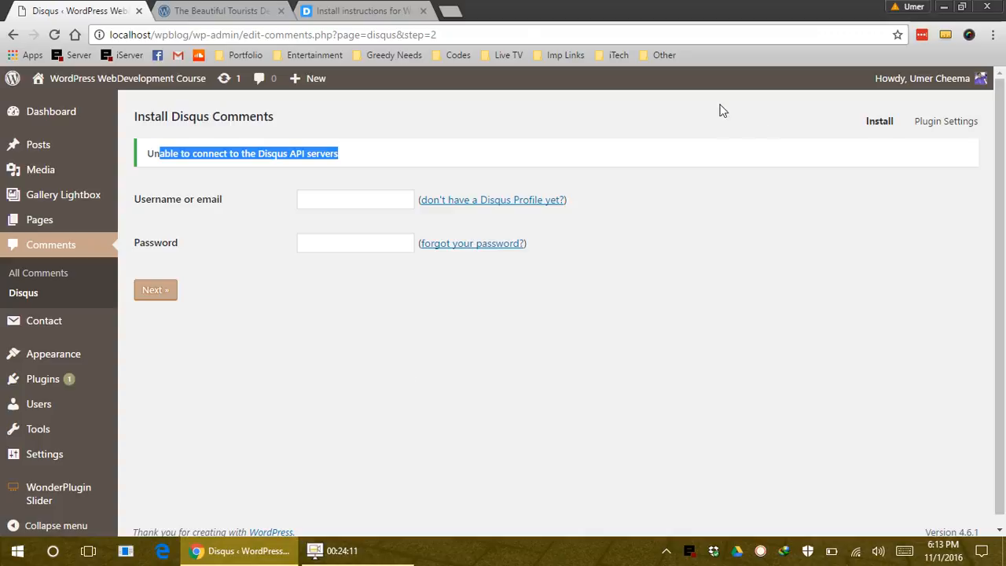
pyautogui.click(277, 10)
pyautogui.scroll(-3, 304, 393)
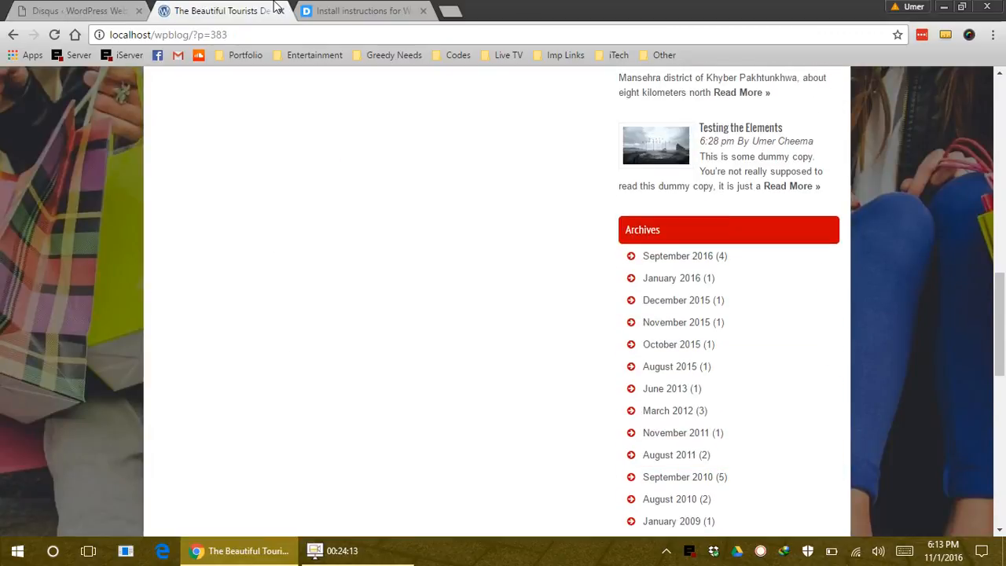
pyautogui.scroll(-4, 400, 464)
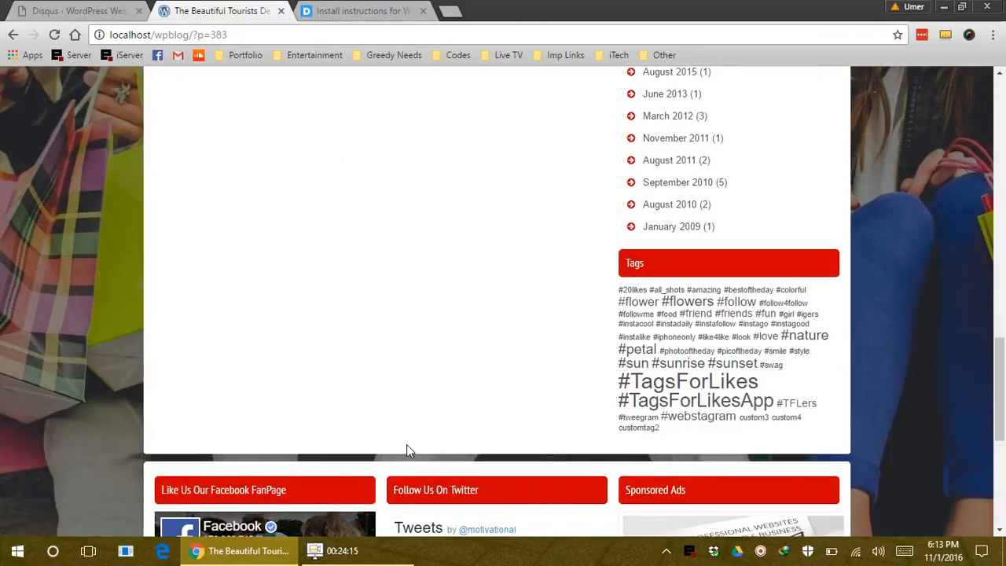
pyautogui.scroll(8, 424, 415)
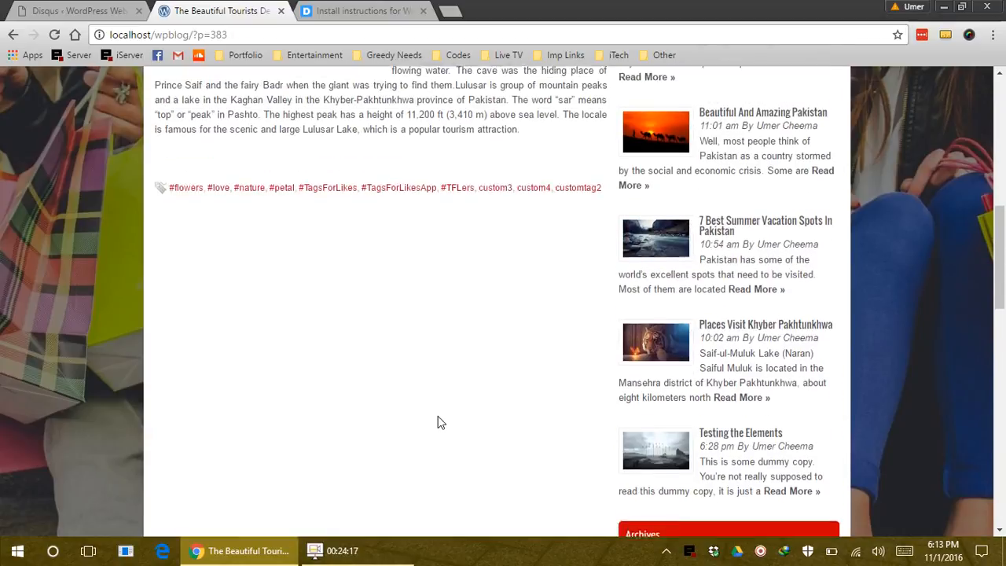
pyautogui.scroll(3, 439, 417)
pyautogui.click(361, 11)
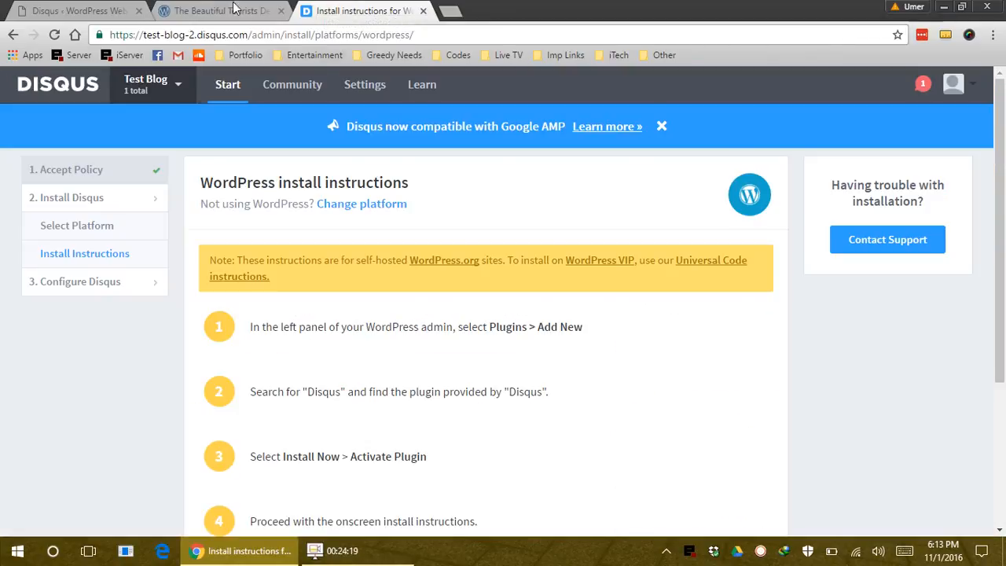
pyautogui.click(234, 8)
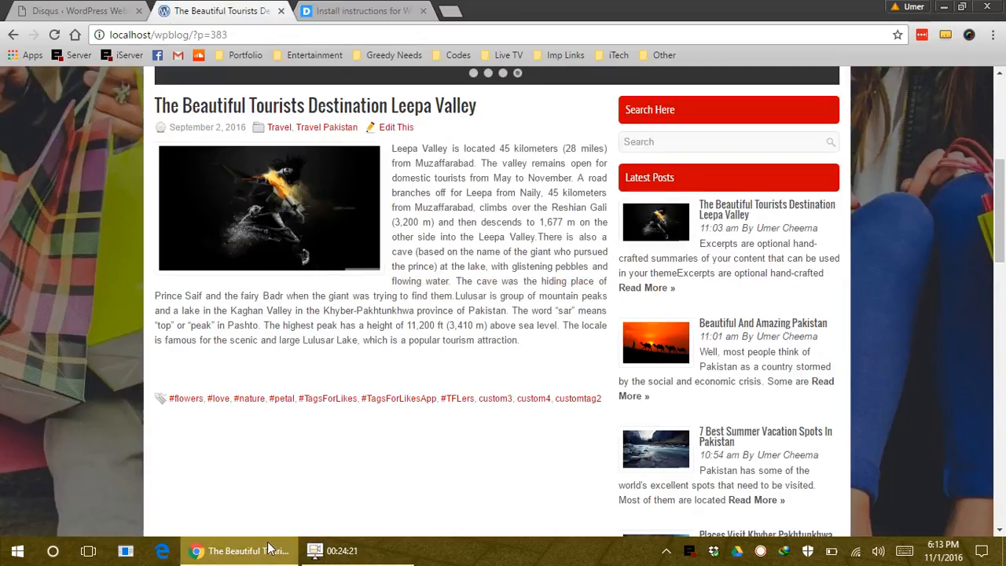
pyautogui.scroll(-3, 336, 422)
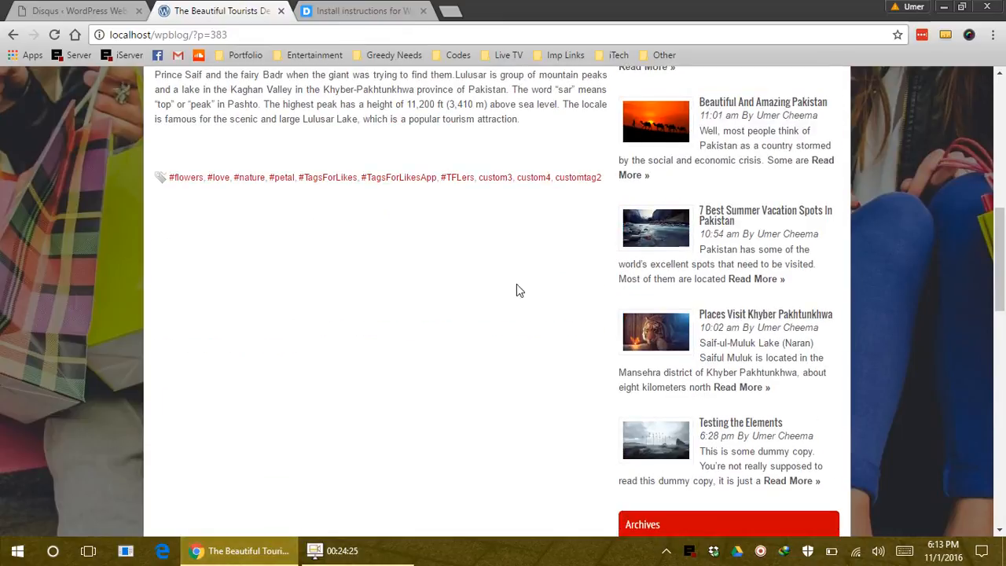
pyautogui.click(408, 8)
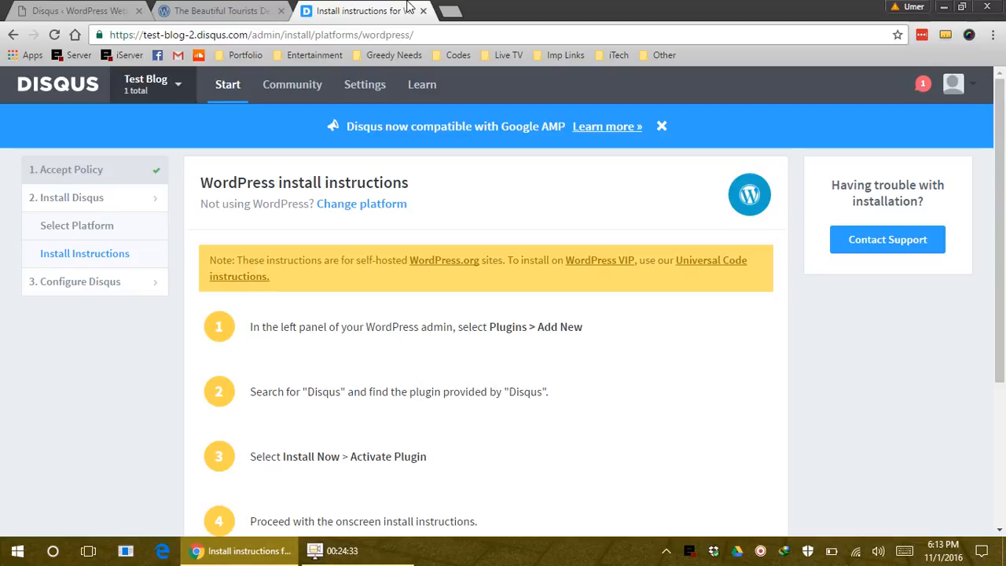
pyautogui.click(77, 10)
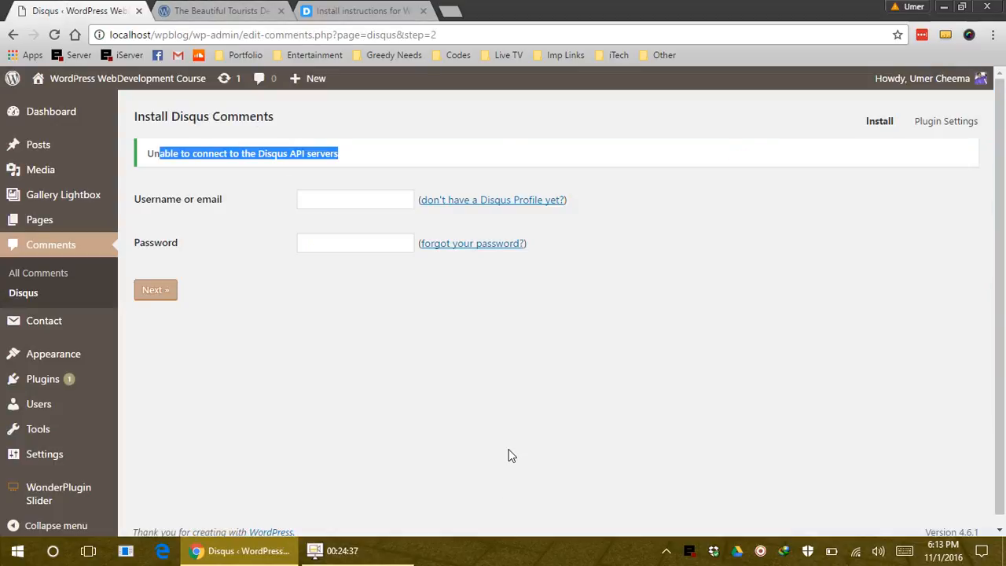
# Submit the Disqus account email and password in the Install Disqus Comments form, then view the Disqus account settings
pyautogui.click(378, 198)
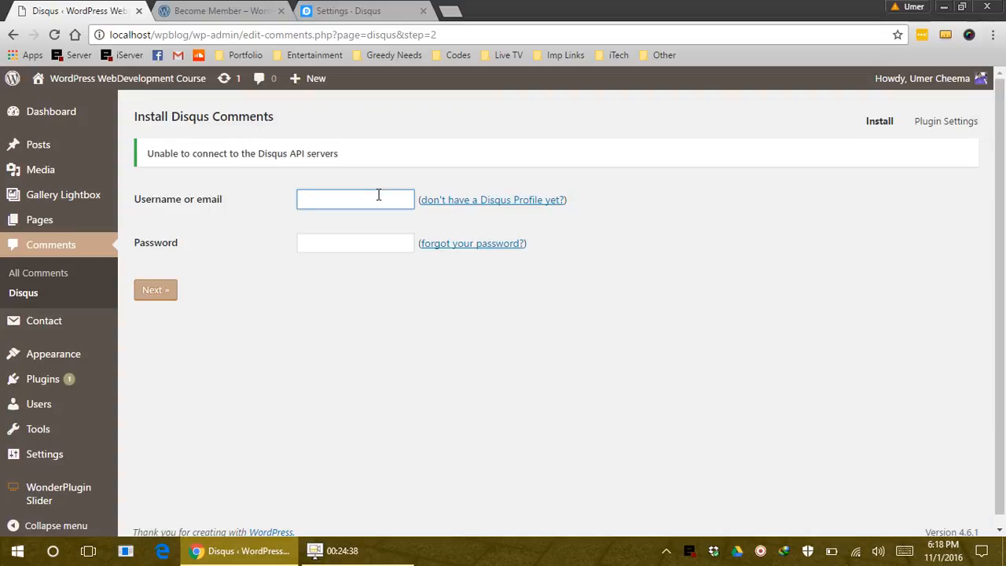
pyautogui.write('umer')
pyautogui.press('BackSpace')
pyautogui.press('BackSpace')
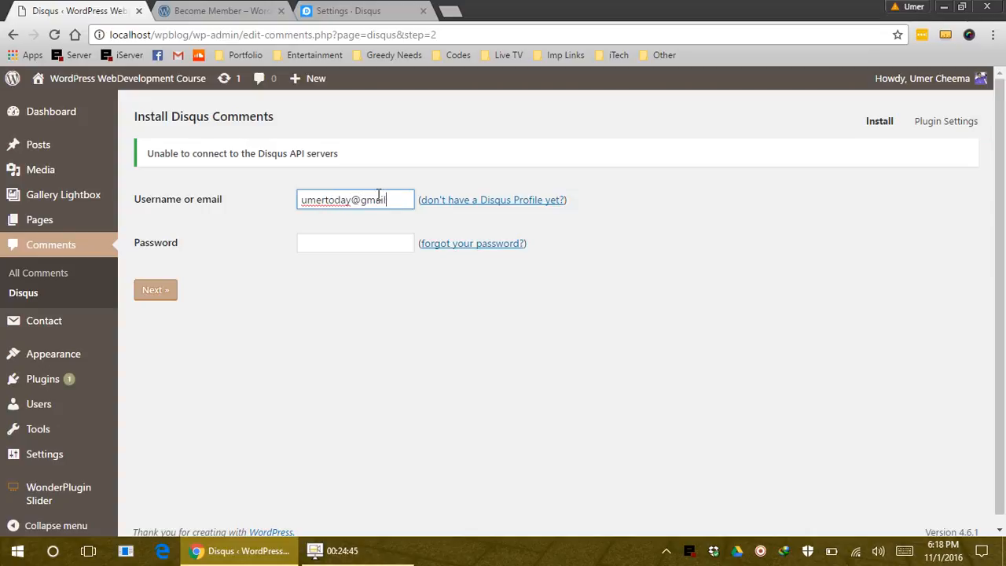
pyautogui.press('Tab')
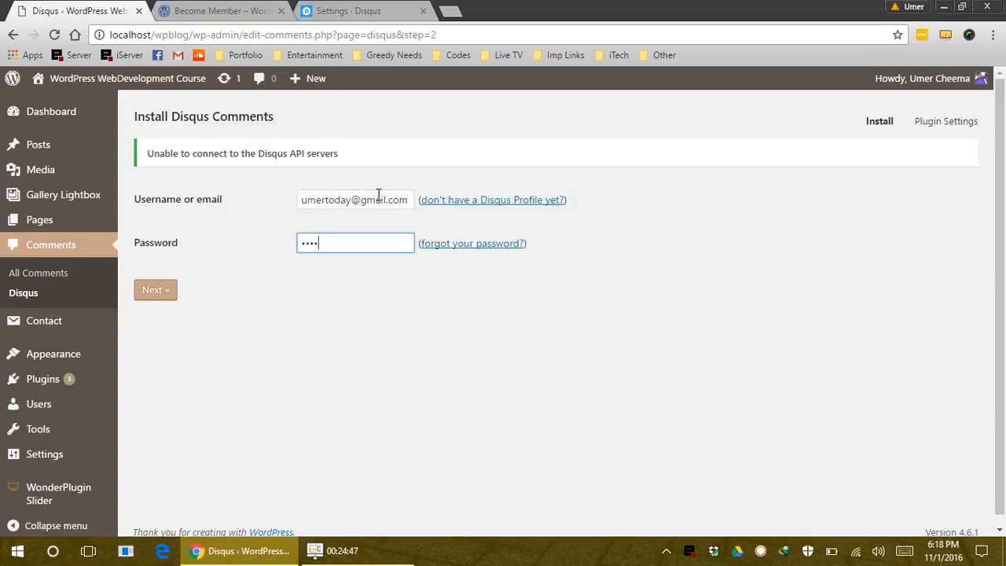
pyautogui.write('••••••••••')
pyautogui.click(160, 294)
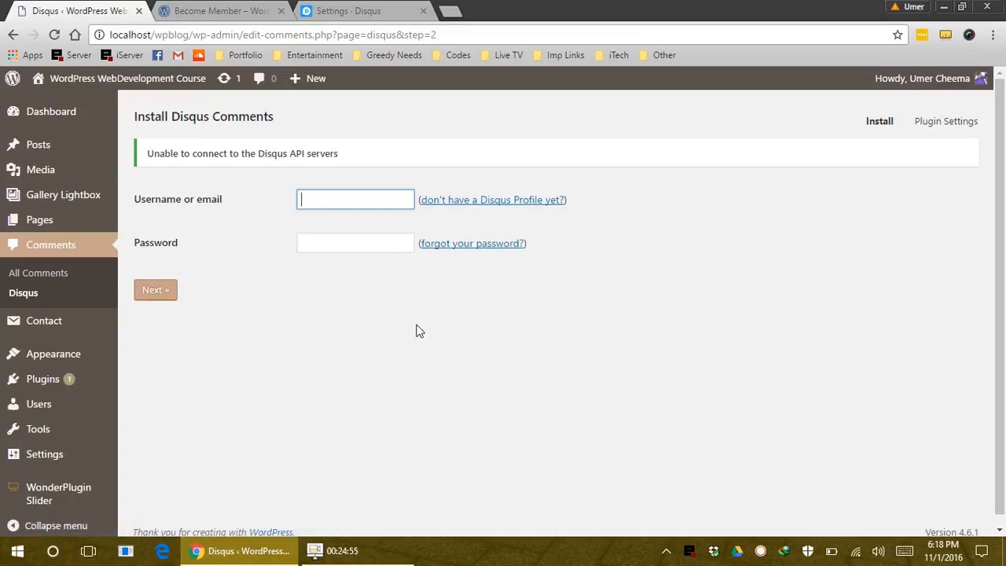
pyautogui.click(346, 10)
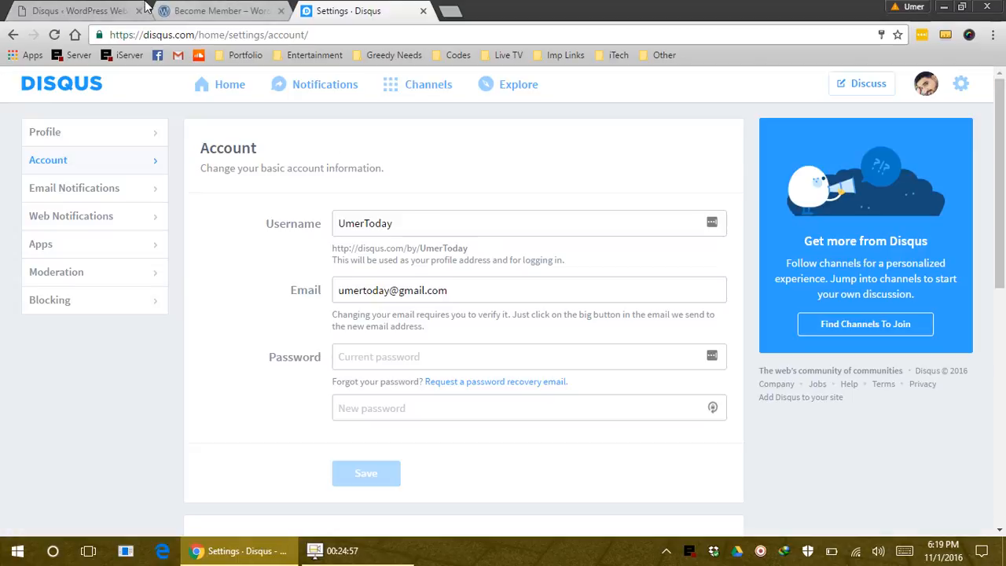
# Go to the Disqus admin area from the account gear menu
pyautogui.click(78, 10)
pyautogui.click(330, 10)
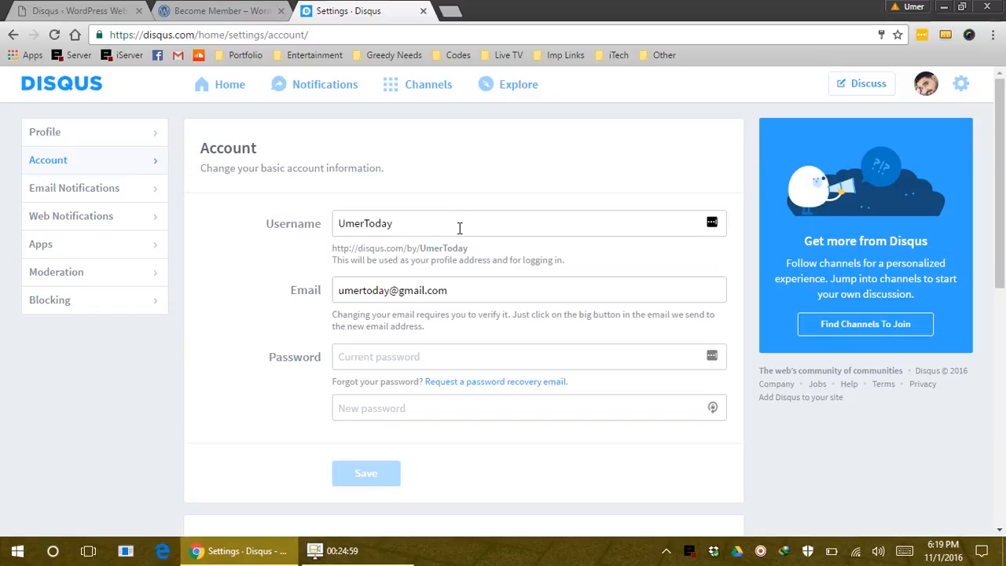
pyautogui.click(963, 87)
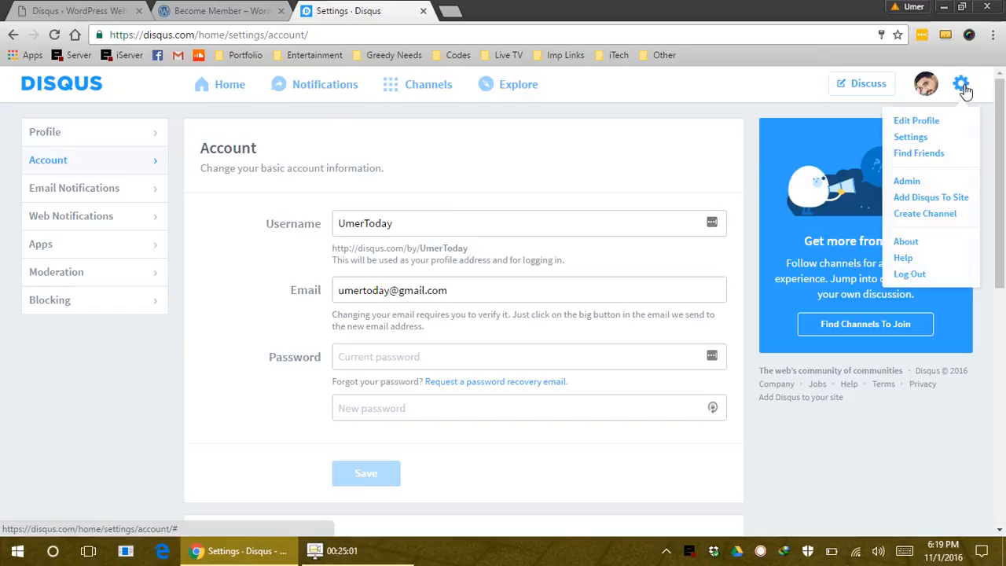
pyautogui.click(904, 183)
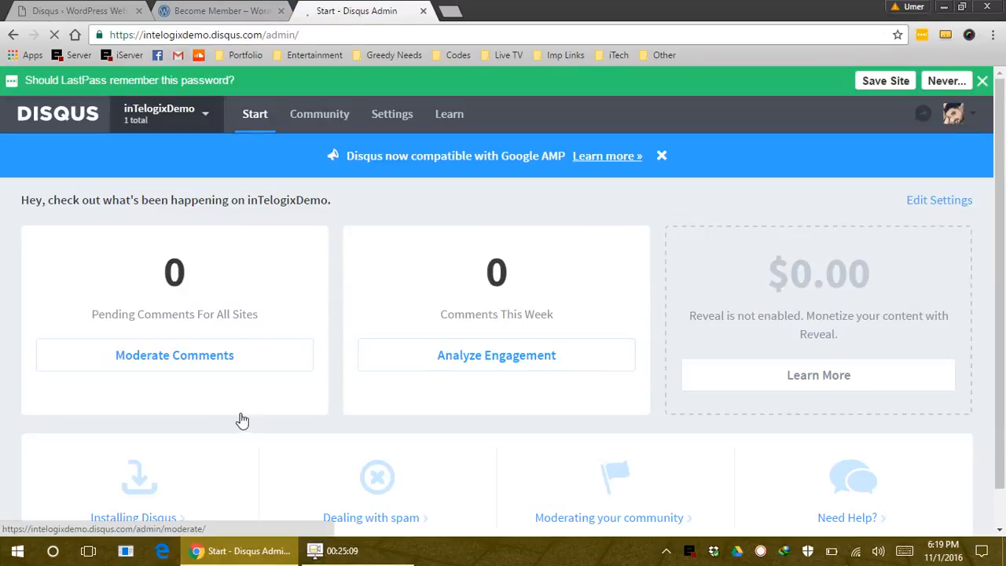
# Select the inTelogixDemo site in the admin and dismiss the Google AMP announcement
pyautogui.click(194, 124)
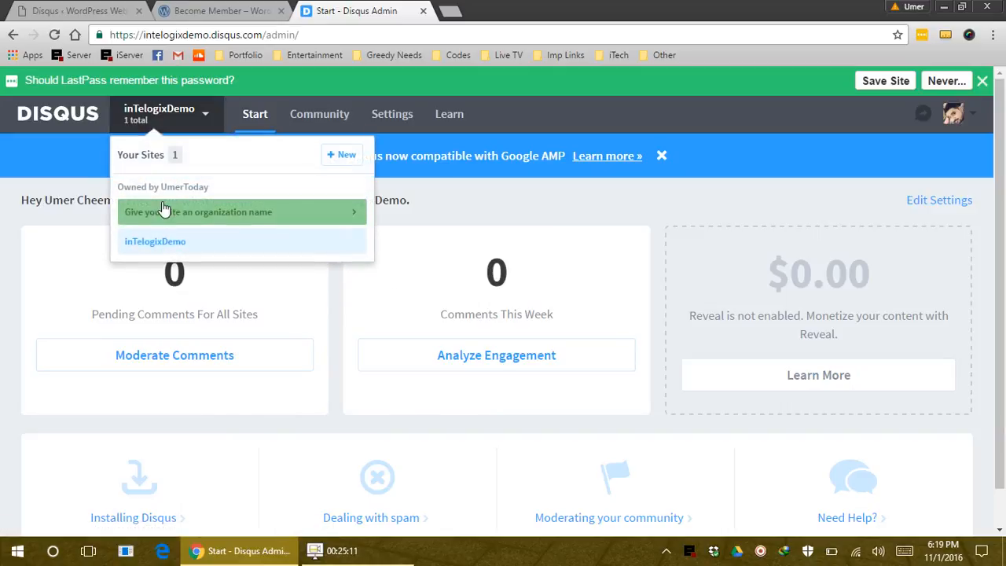
pyautogui.click(169, 248)
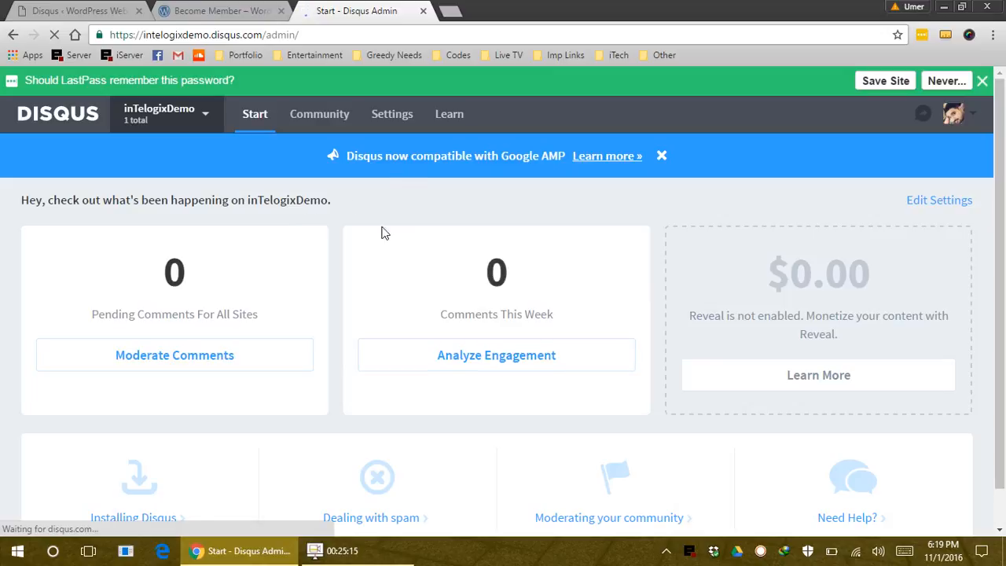
pyautogui.scroll(-1, 417, 314)
pyautogui.scroll(1, 760, 446)
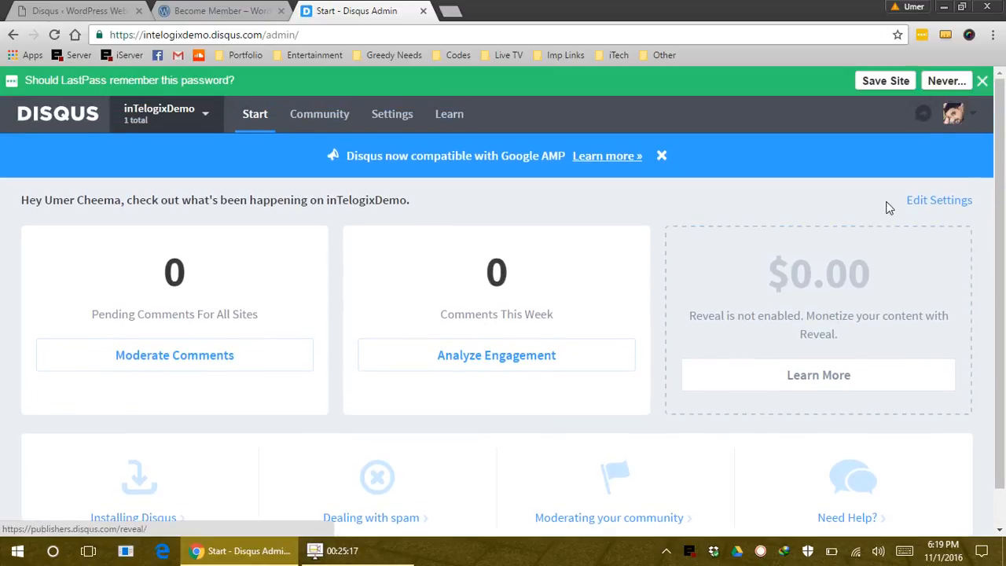
pyautogui.click(662, 155)
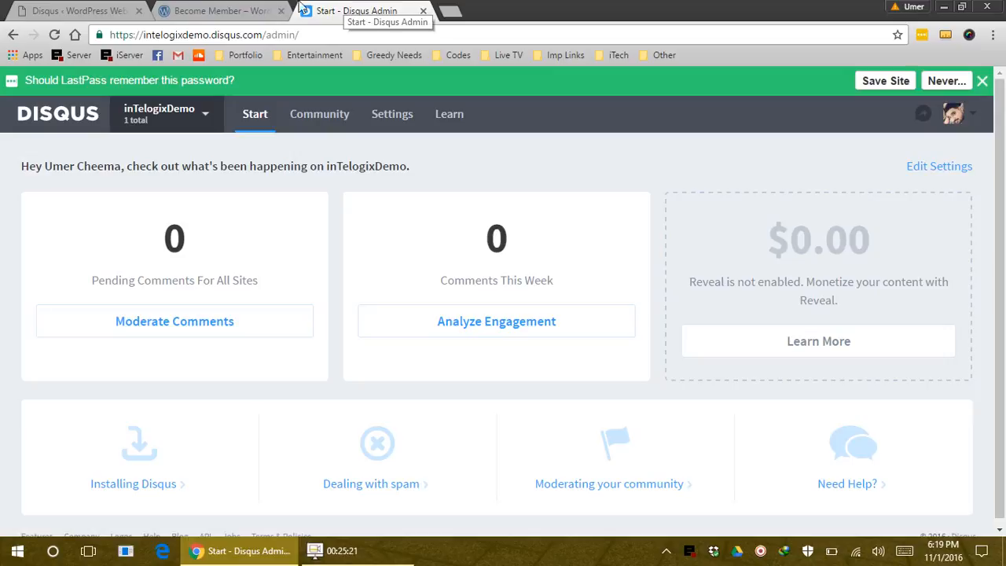
pyautogui.click(130, 11)
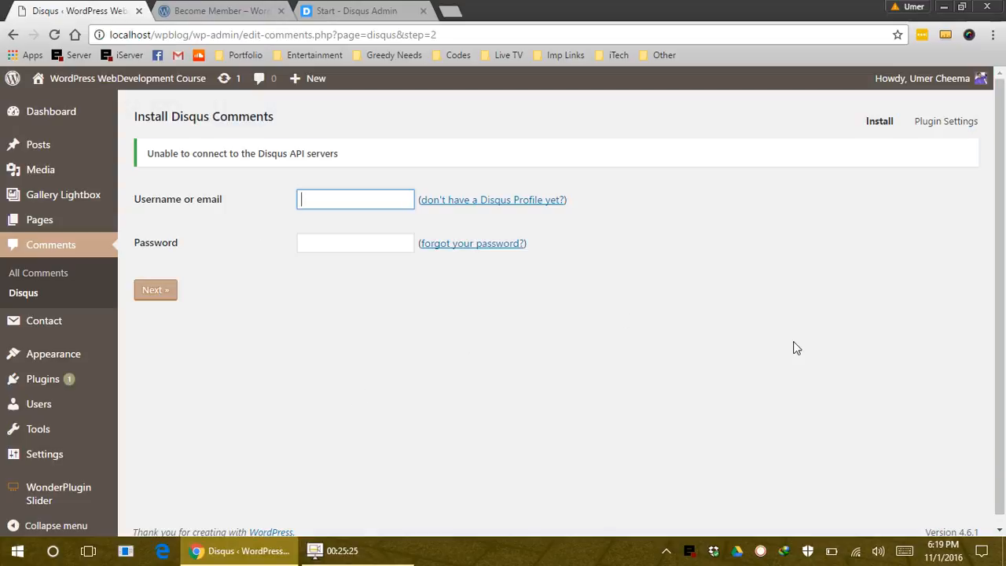
pyautogui.click(378, 9)
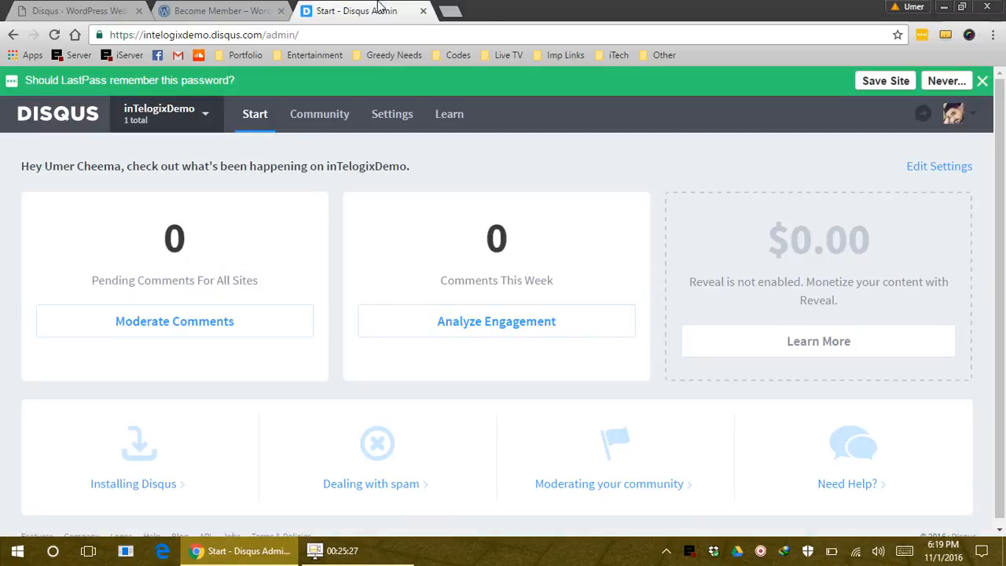